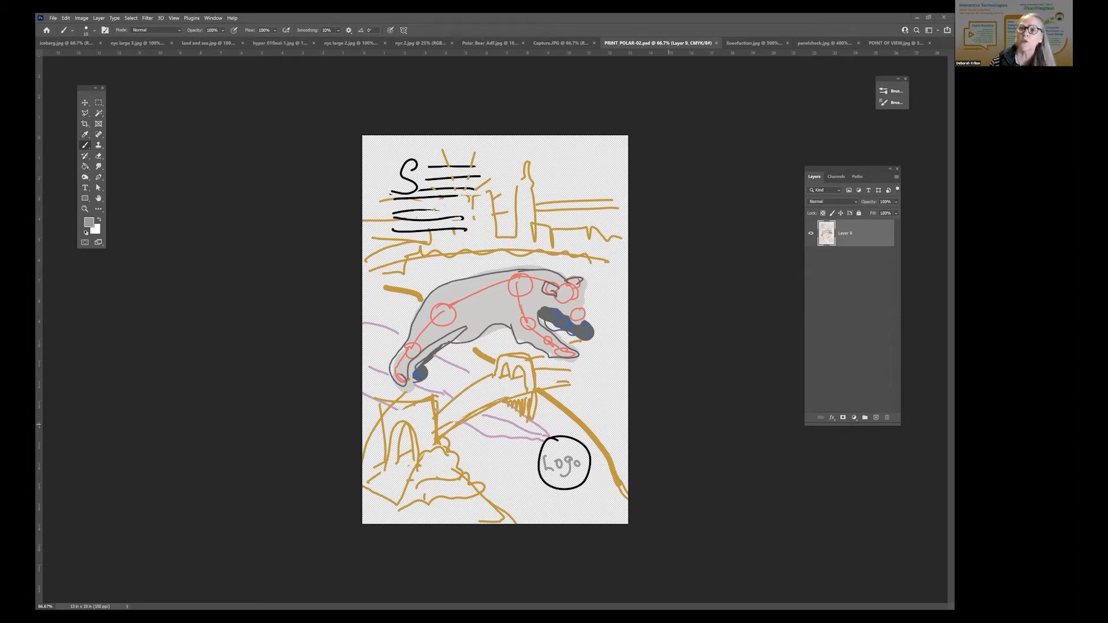
# - Examine the line-of-action cartoon drawing sheet in lineofaction.jpg with the Brush tool active at a small size
pyautogui.click(736, 43)
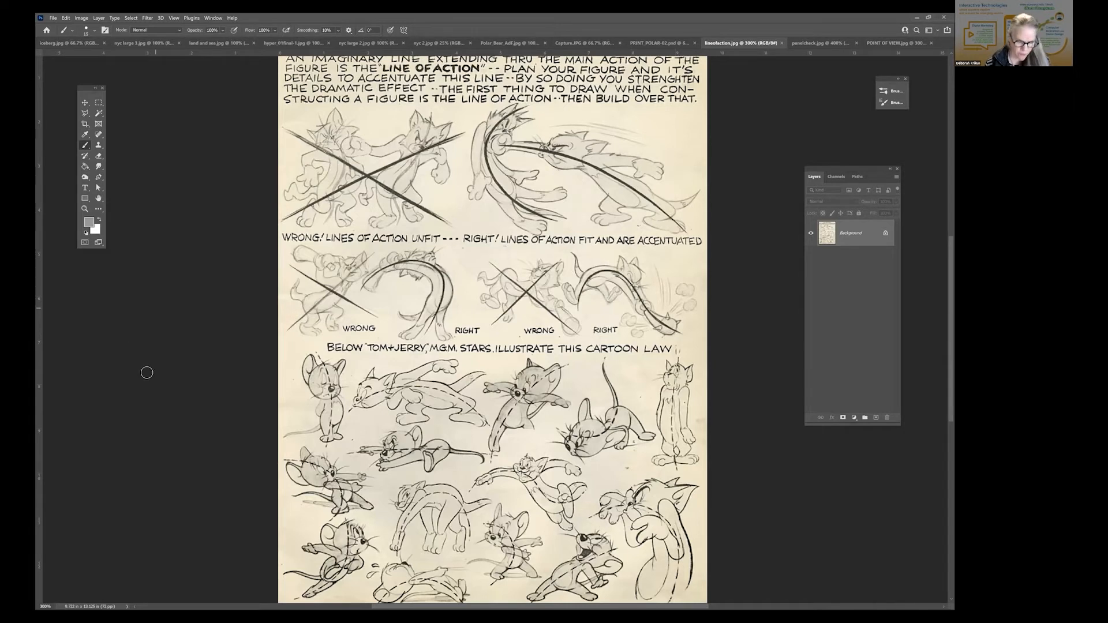
pyautogui.press(']')
pyautogui.press(']')
pyautogui.press(']')
pyautogui.press(']')
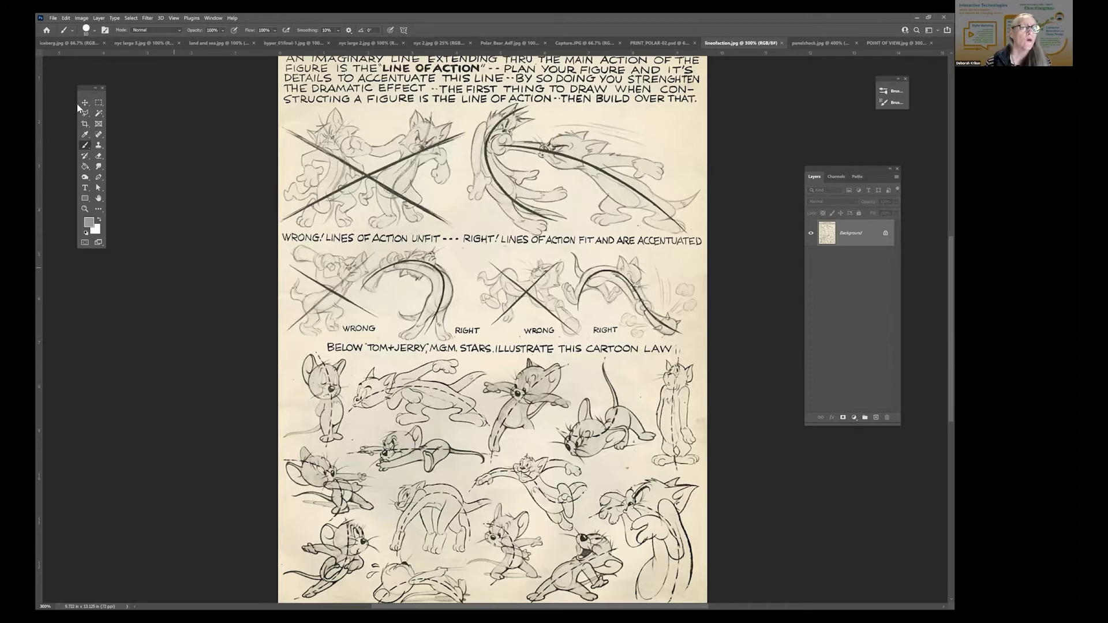
pyautogui.press('v')
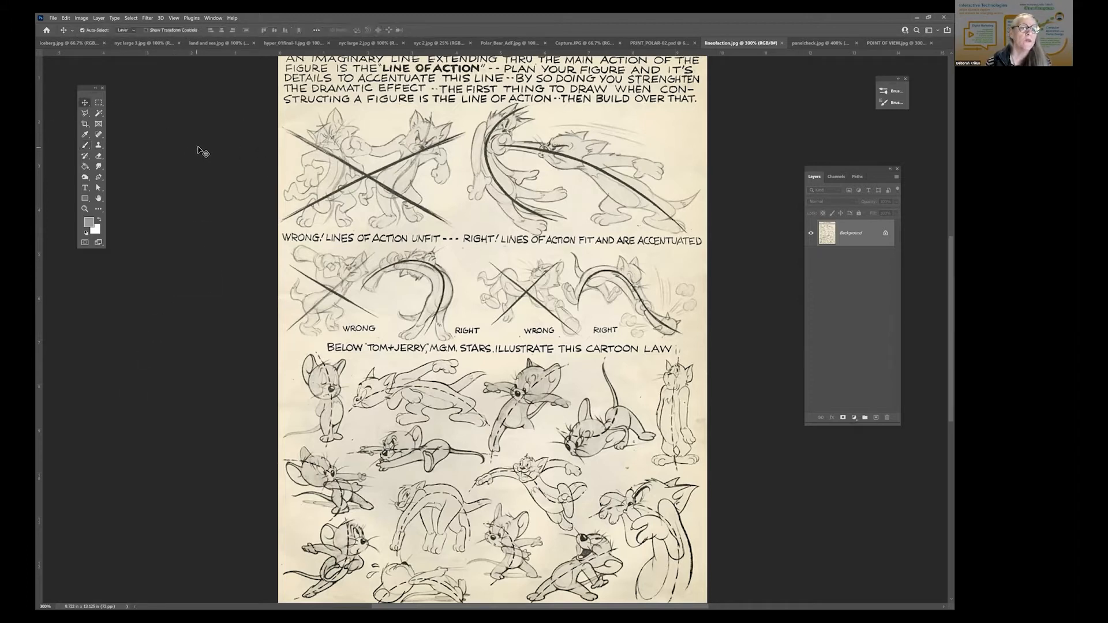
pyautogui.click(86, 146)
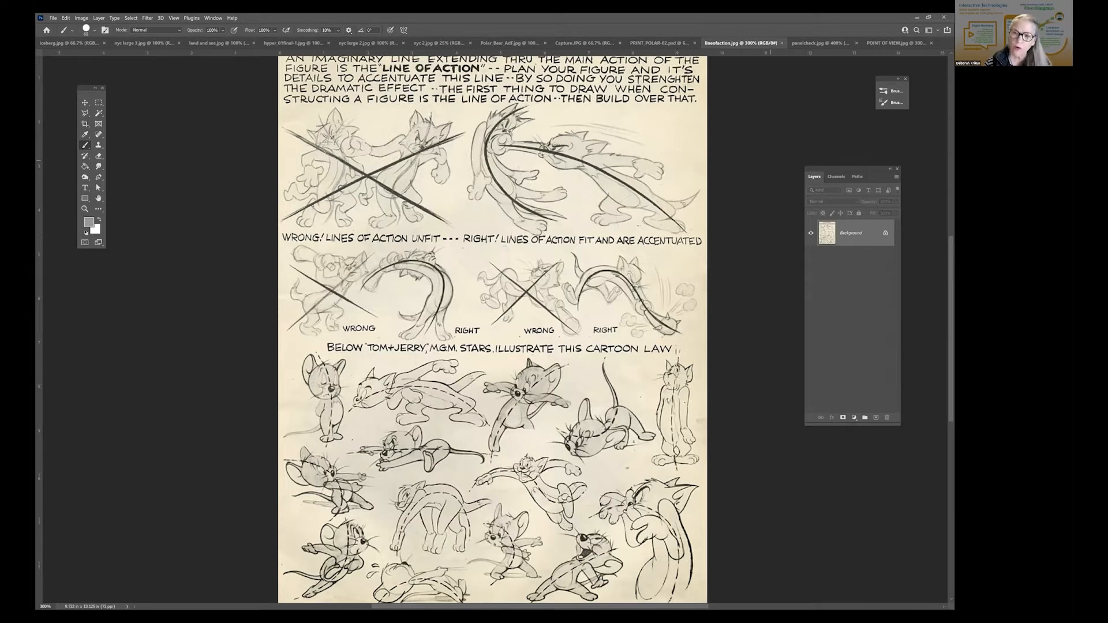
pyautogui.press('[')
pyautogui.press('[')
pyautogui.press('[')
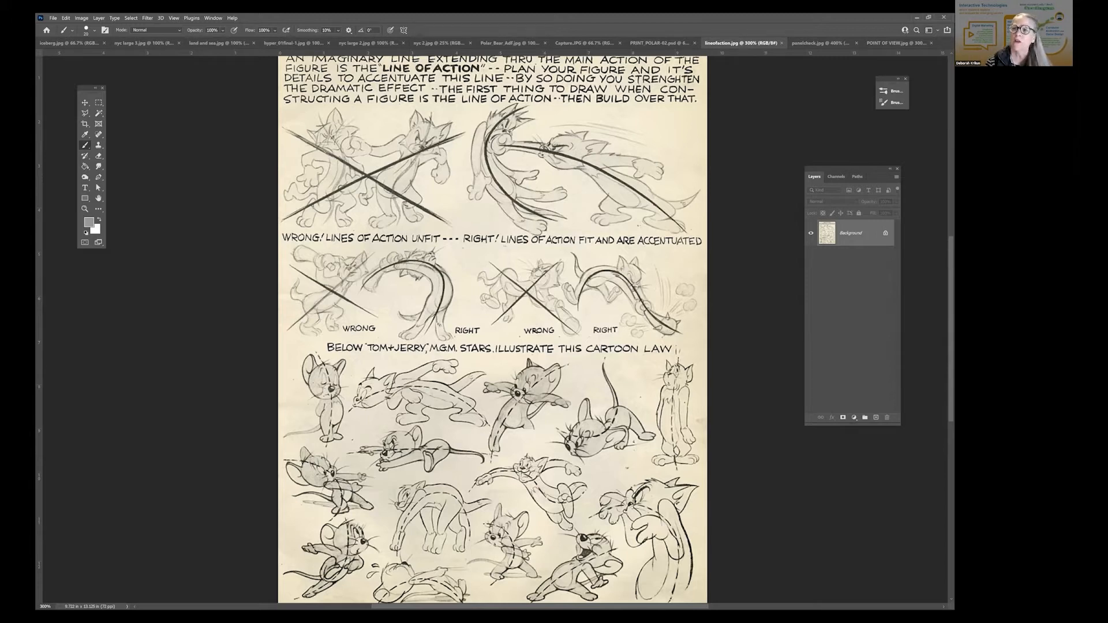
# - Examine the even spacing check in panelcheck.jpg, including the notes on dividing the composition into thirds
pyautogui.hotkey('ctrl', 'Tab')
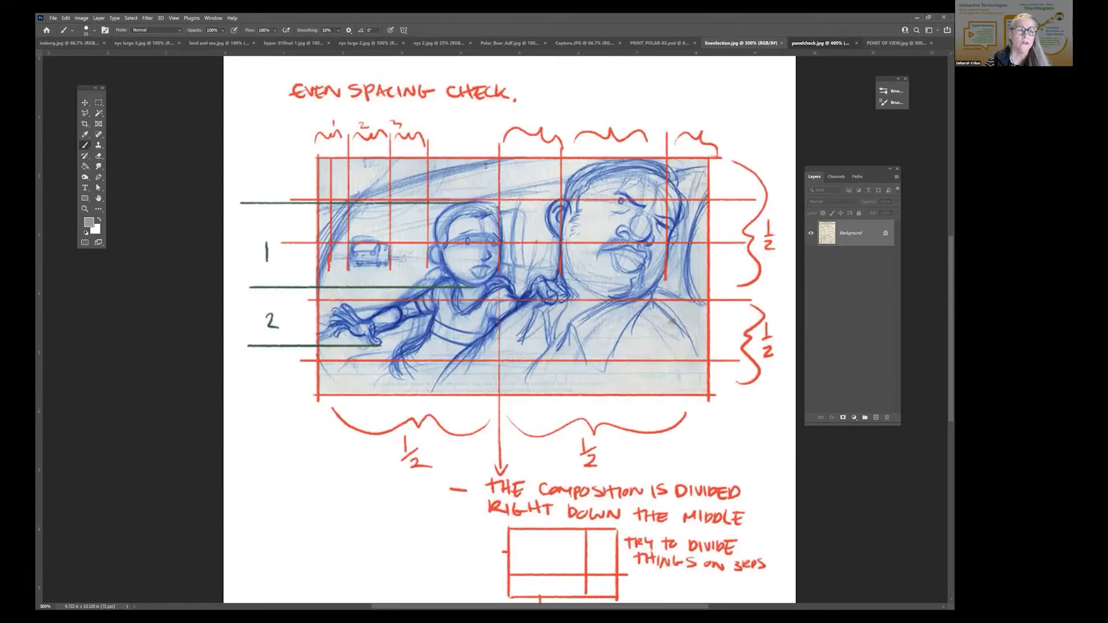
pyautogui.scroll(-2, 495, 213)
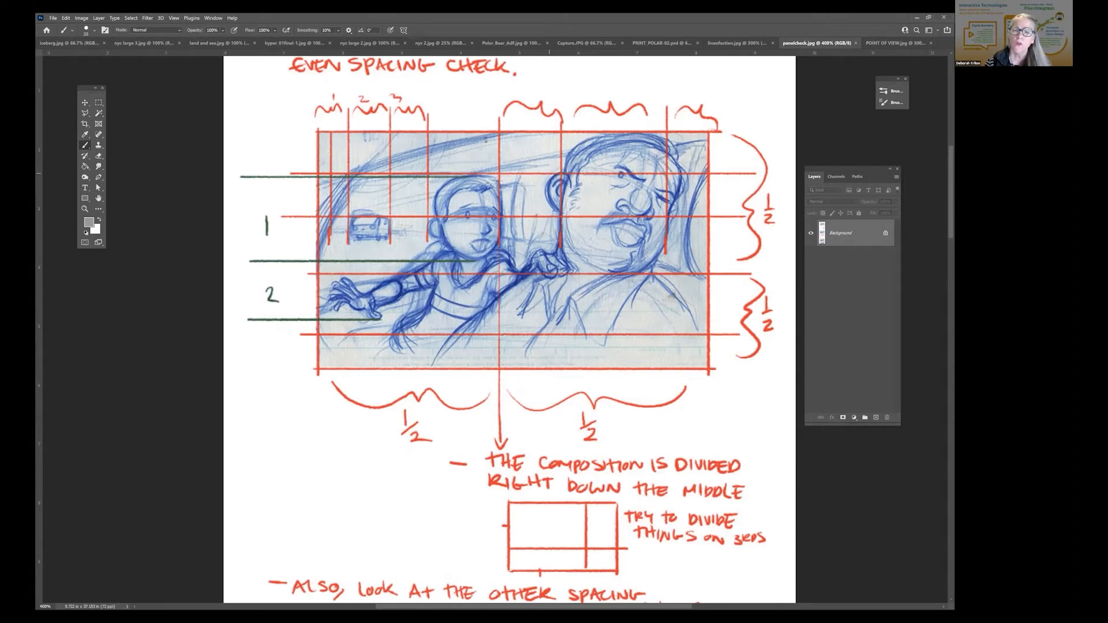
pyautogui.scroll(-10, 533, 232)
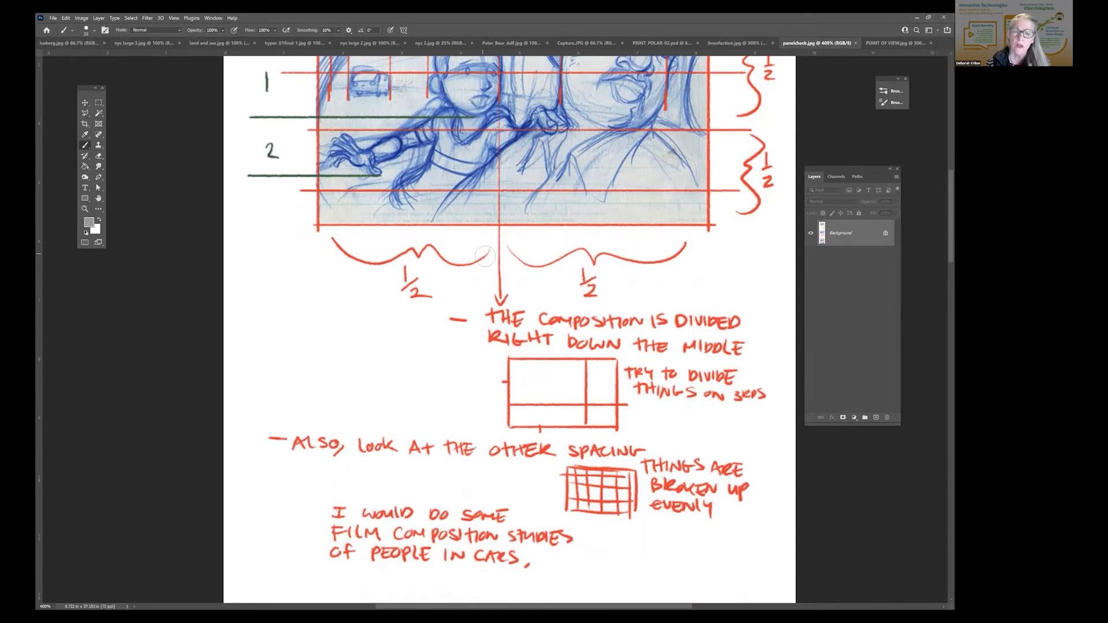
pyautogui.scroll(-3, 484, 256)
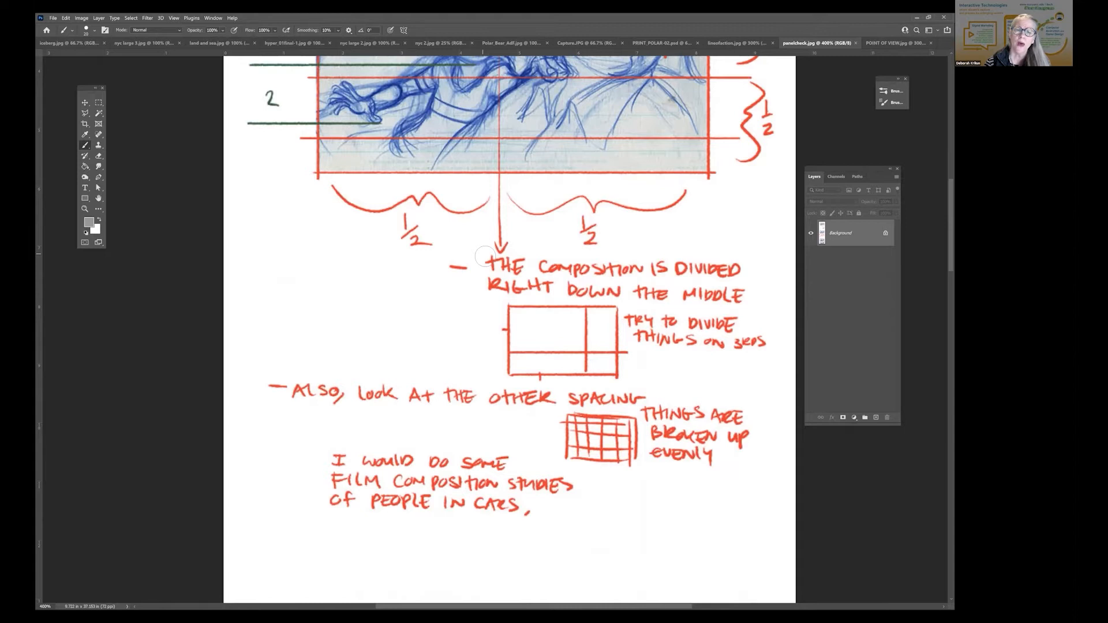
pyautogui.scroll(12, 485, 256)
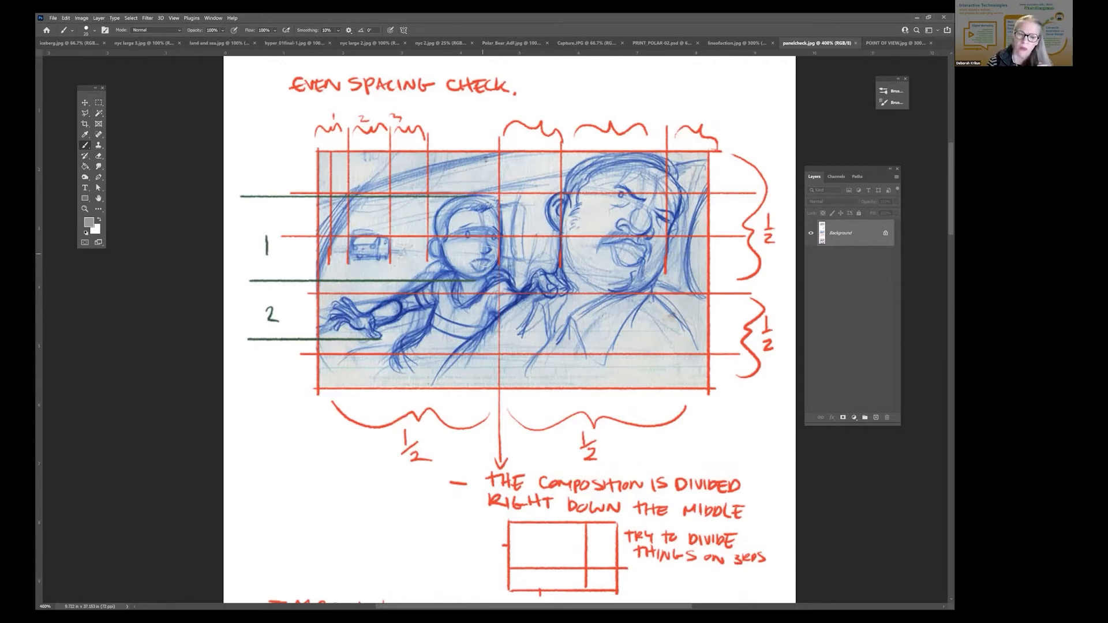
pyautogui.scroll(-2, 539, 348)
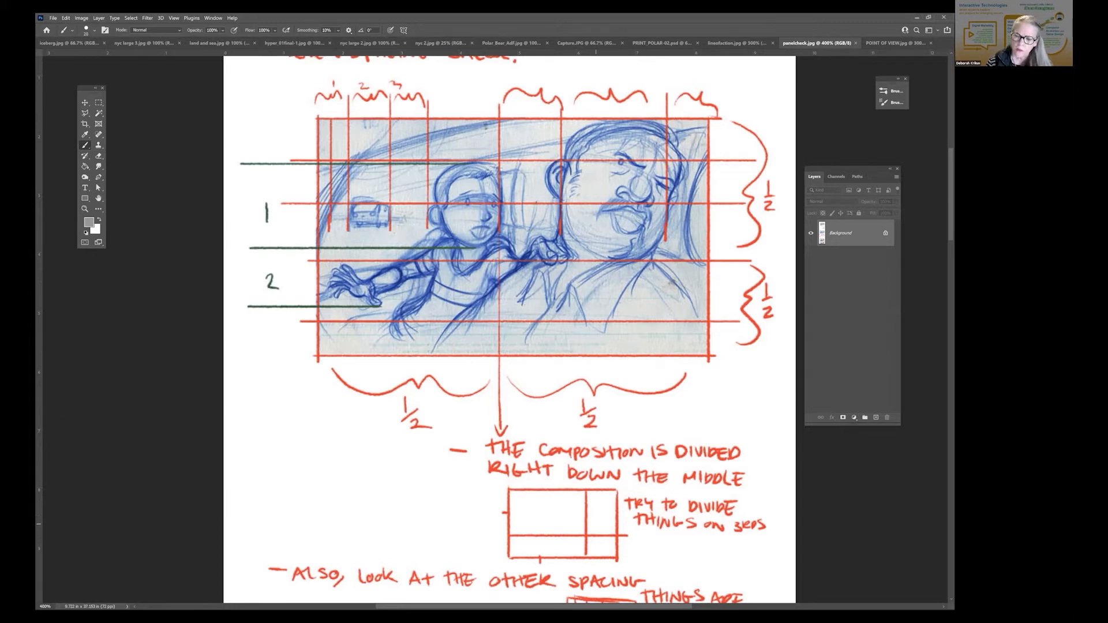
pyautogui.scroll(-4, 465, 254)
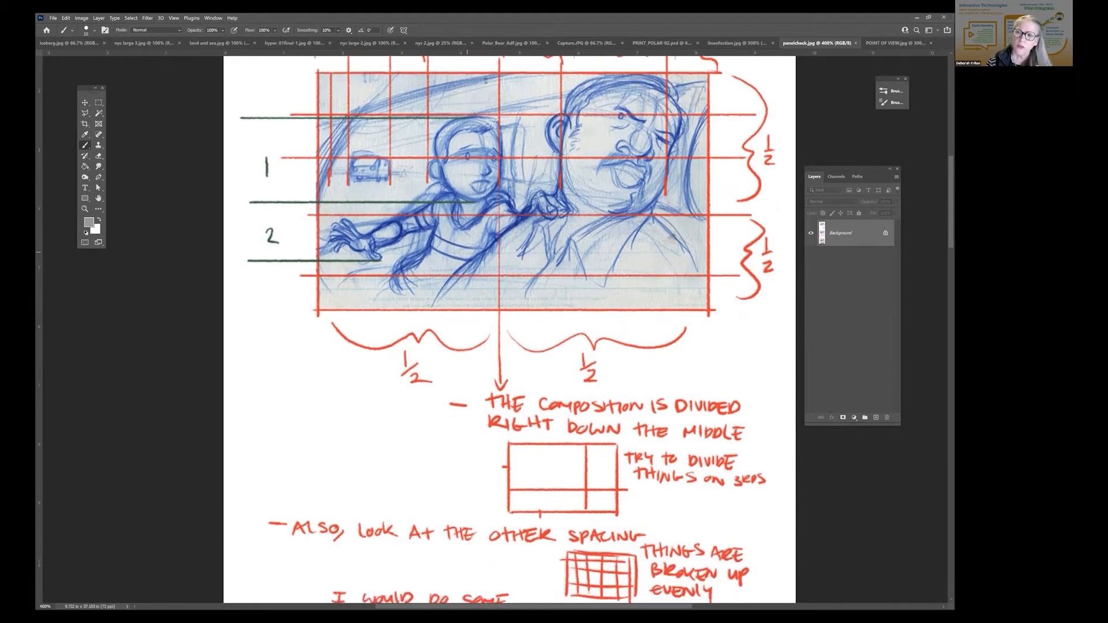
pyautogui.scroll(-4, 466, 254)
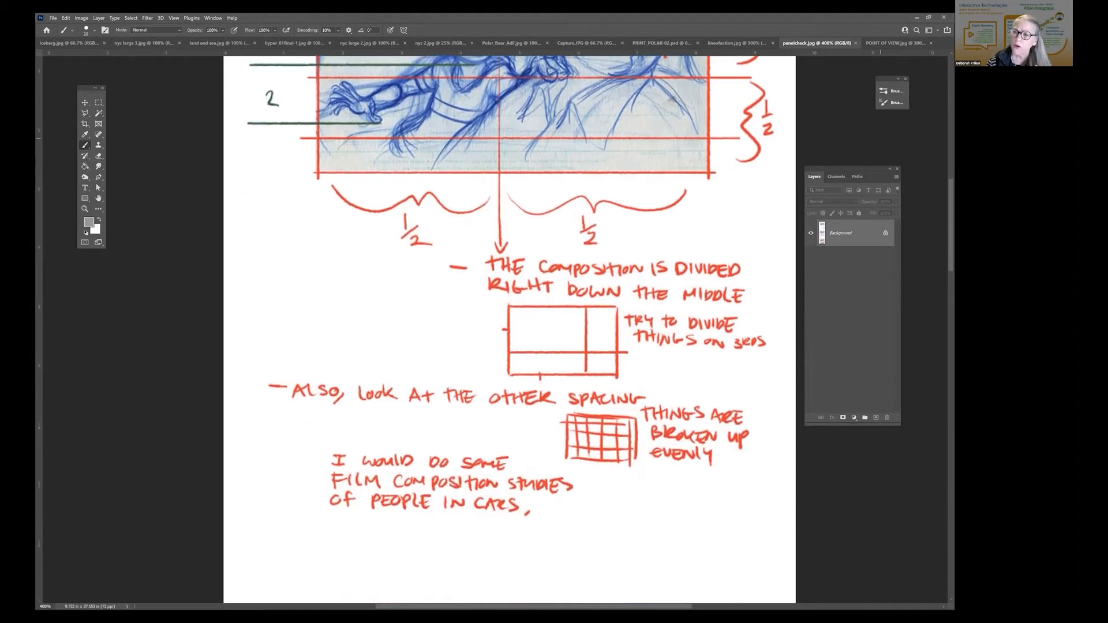
pyautogui.scroll(-6, 509, 329)
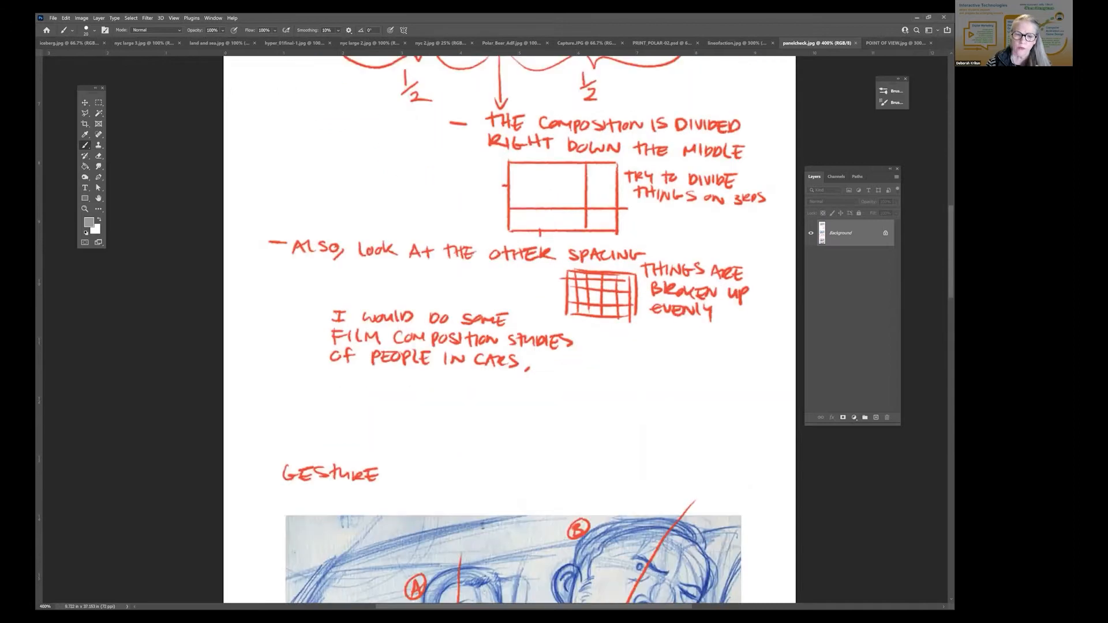
# - Examine the Gesture section of panelcheck.jpg, from the annotated car panel to the head, neck and body gesture sketches
pyautogui.scroll(-10, 510, 329)
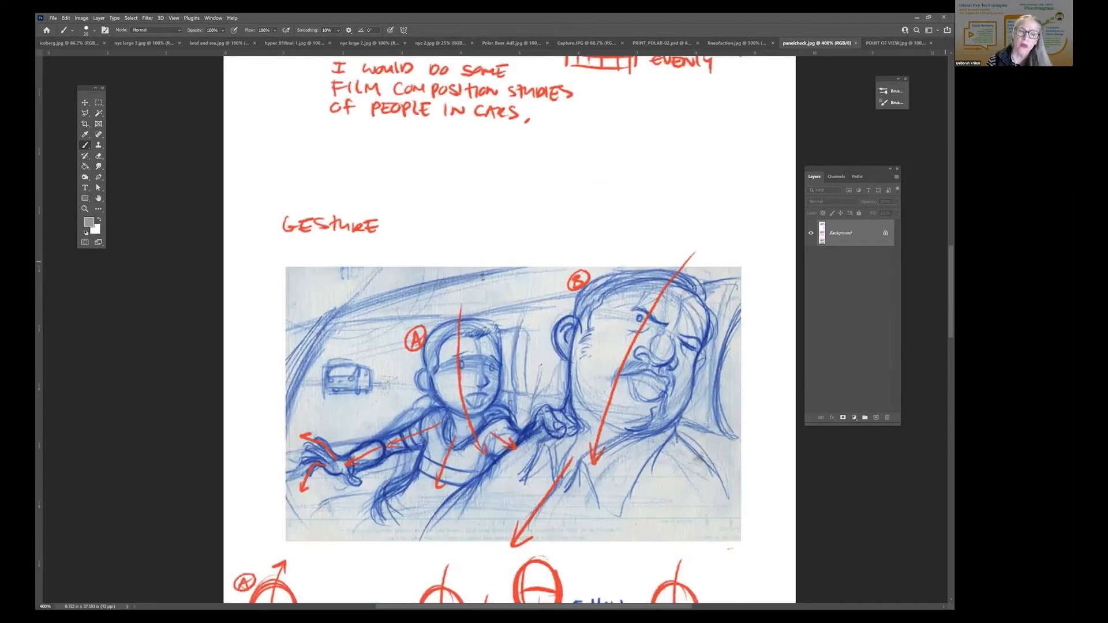
pyautogui.scroll(-14, 296, 256)
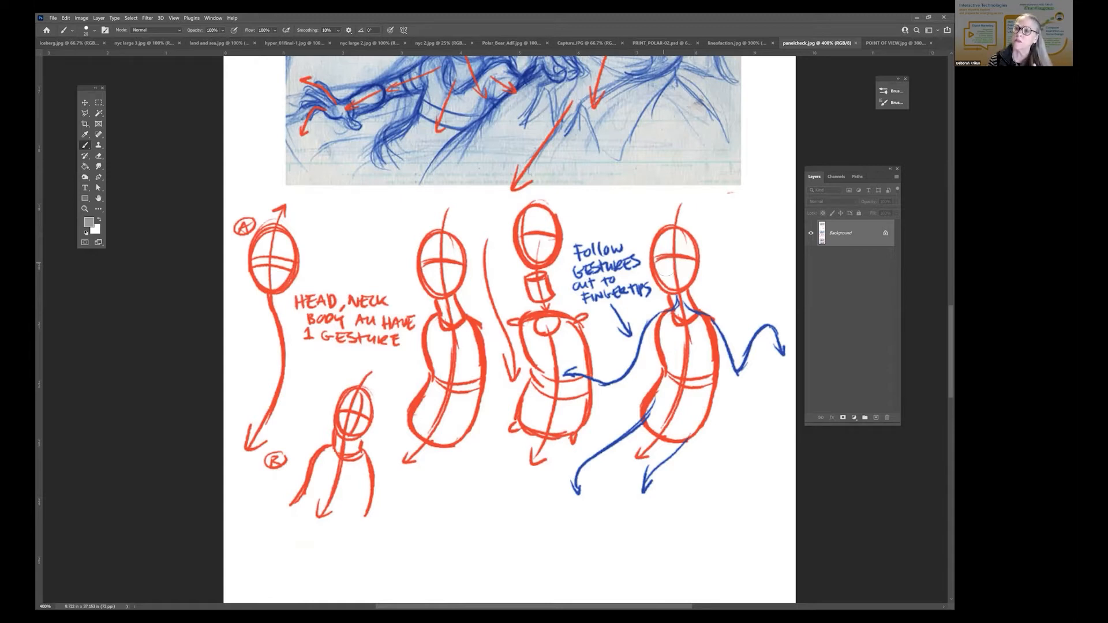
pyautogui.scroll(-2, 526, 273)
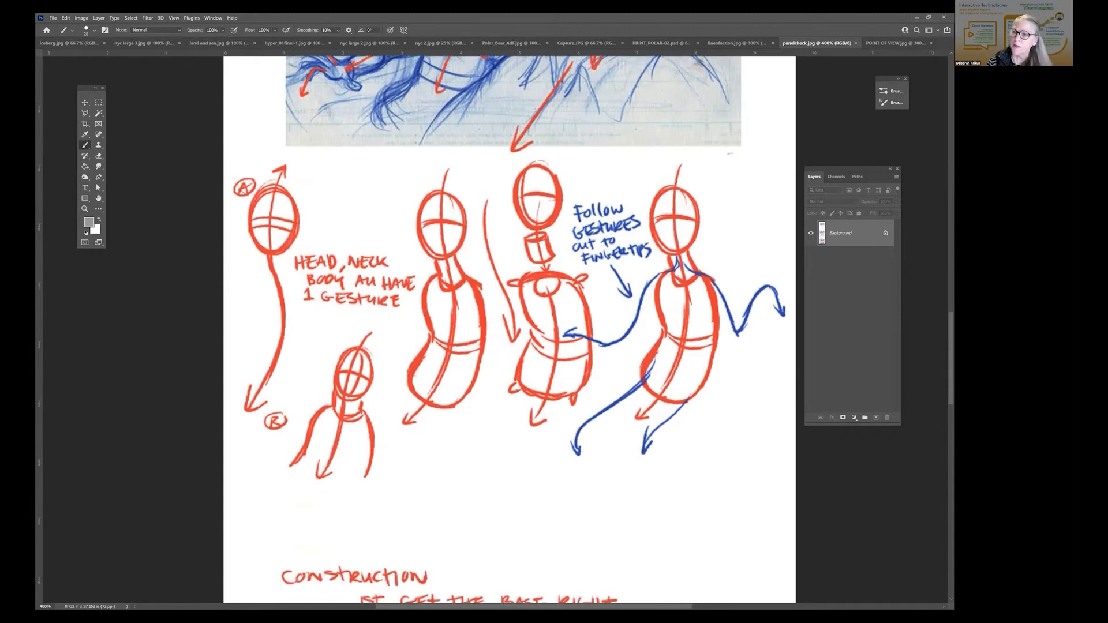
pyautogui.scroll(-5, 509, 329)
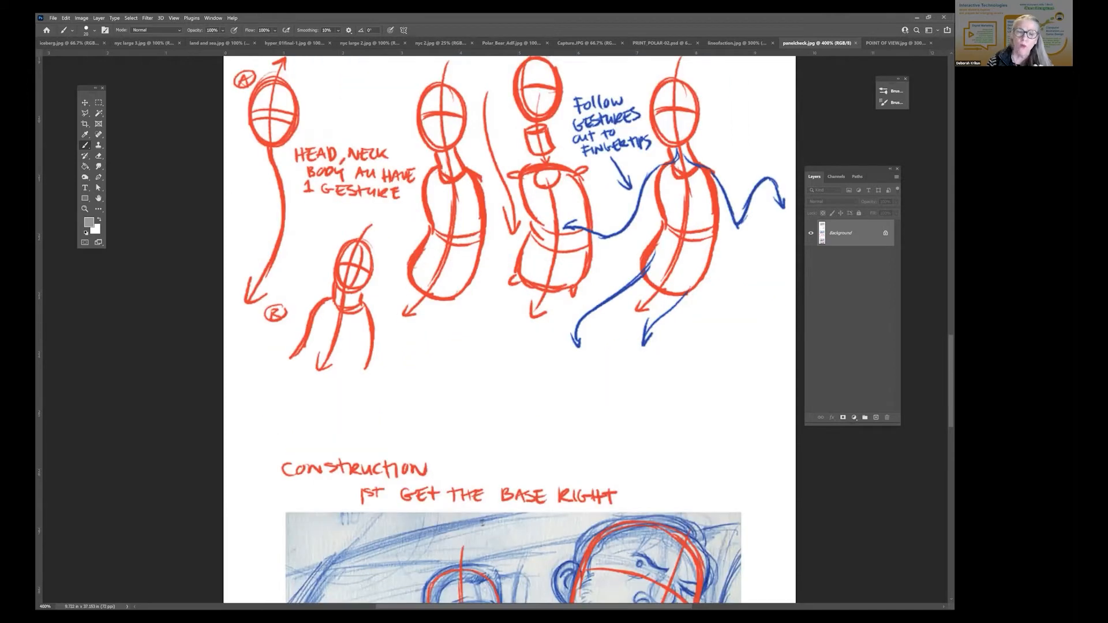
# - Examine the Construction section of panelcheck.jpg, including both redrawn car panels and the note about the nose over the eye
pyautogui.scroll(-13, 569, 328)
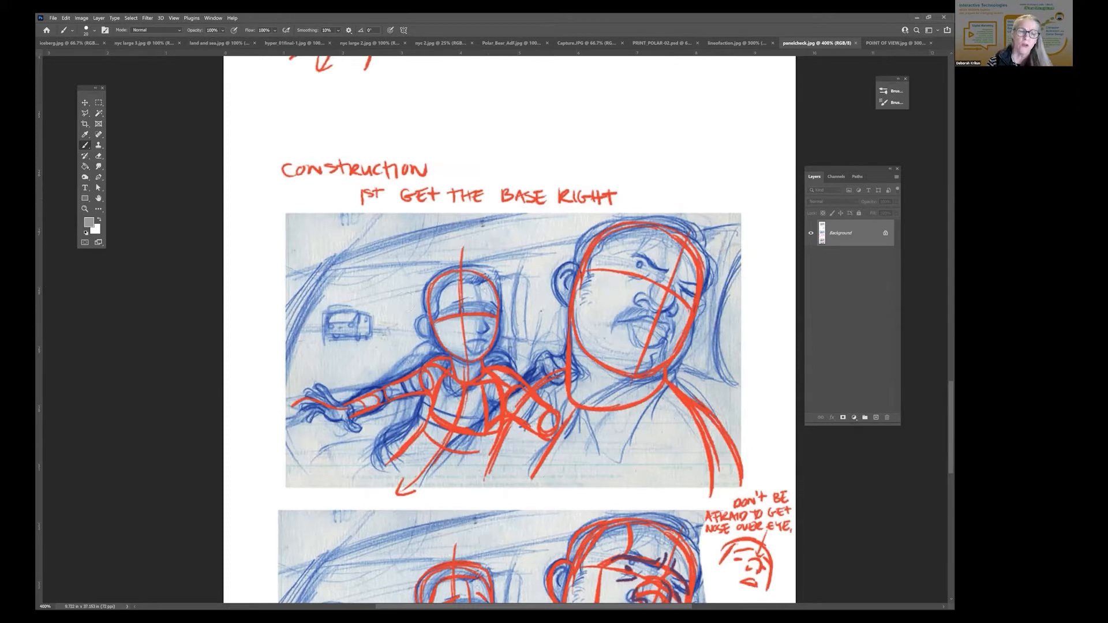
pyautogui.scroll(-1, 300, 332)
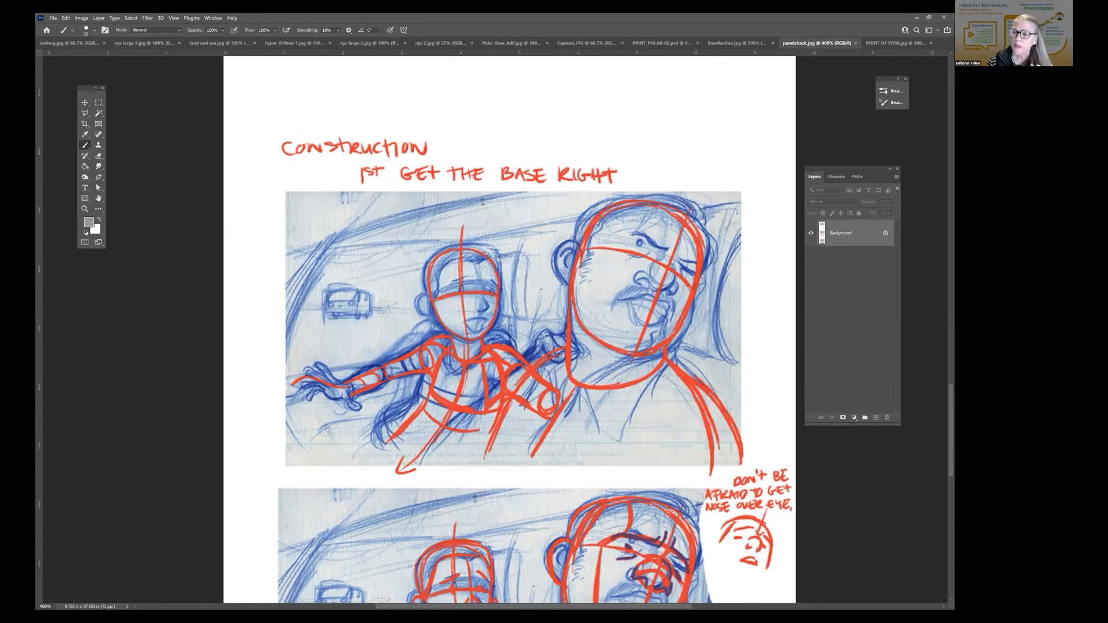
pyautogui.scroll(-5, 508, 323)
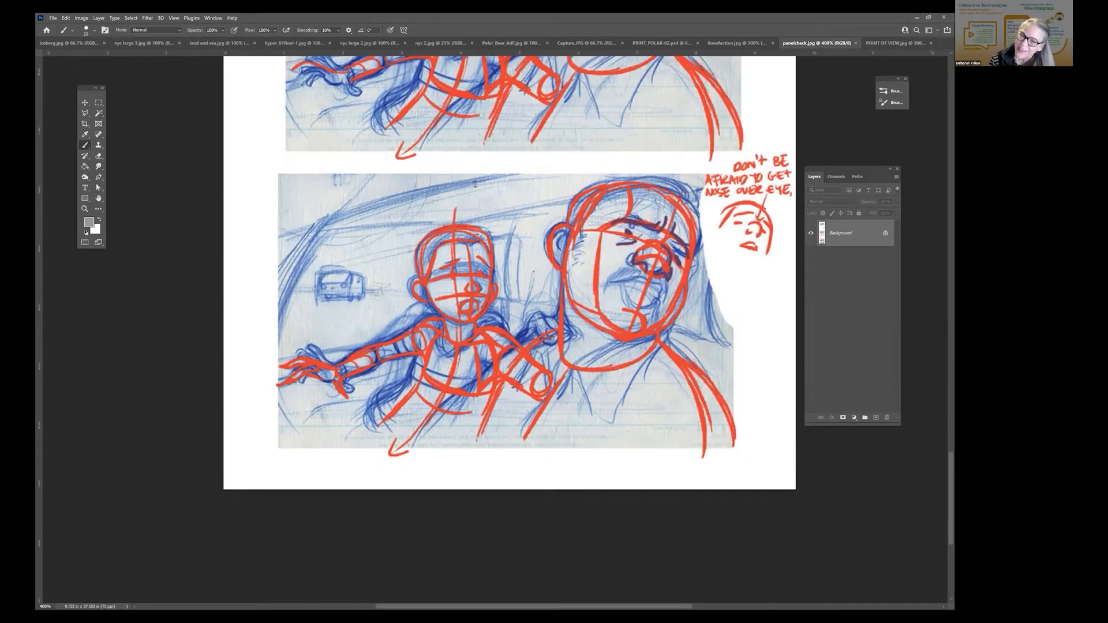
pyautogui.scroll(1, 508, 312)
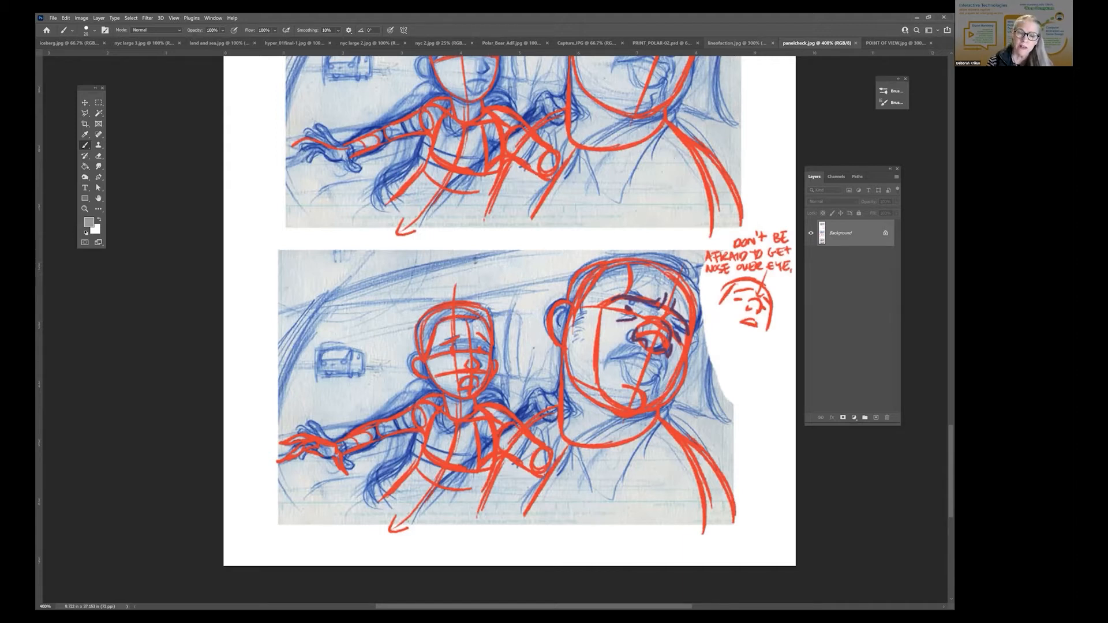
# - Revisit the line-of-action sheet, and examine the shot types and camera angles in POINT OF VIEW.jpg with the Hand tool active
pyautogui.click(737, 43)
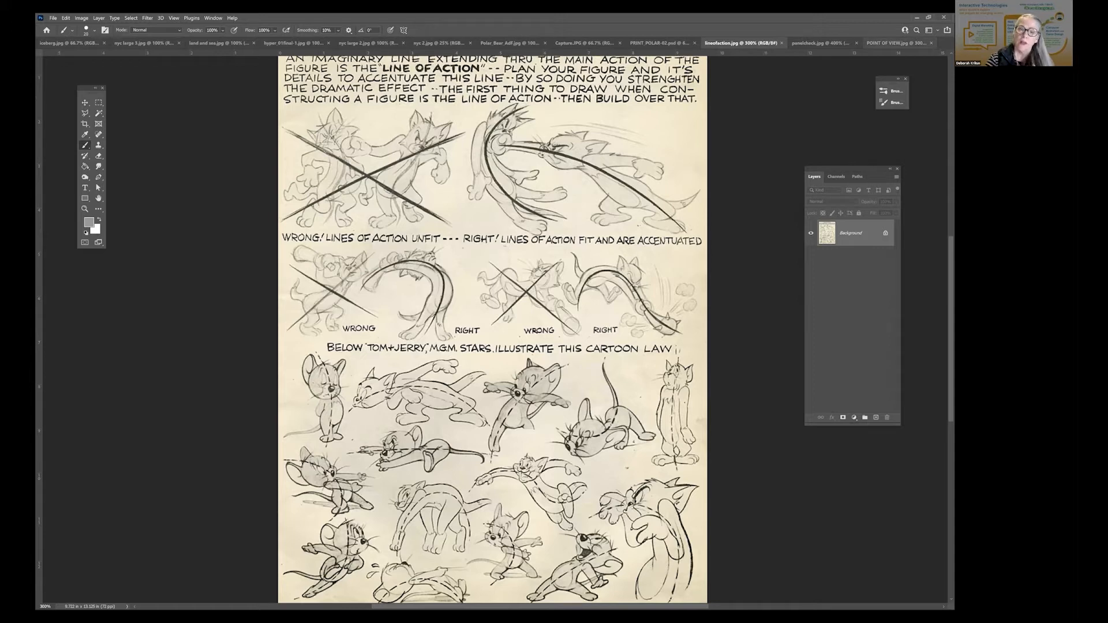
pyautogui.click(896, 43)
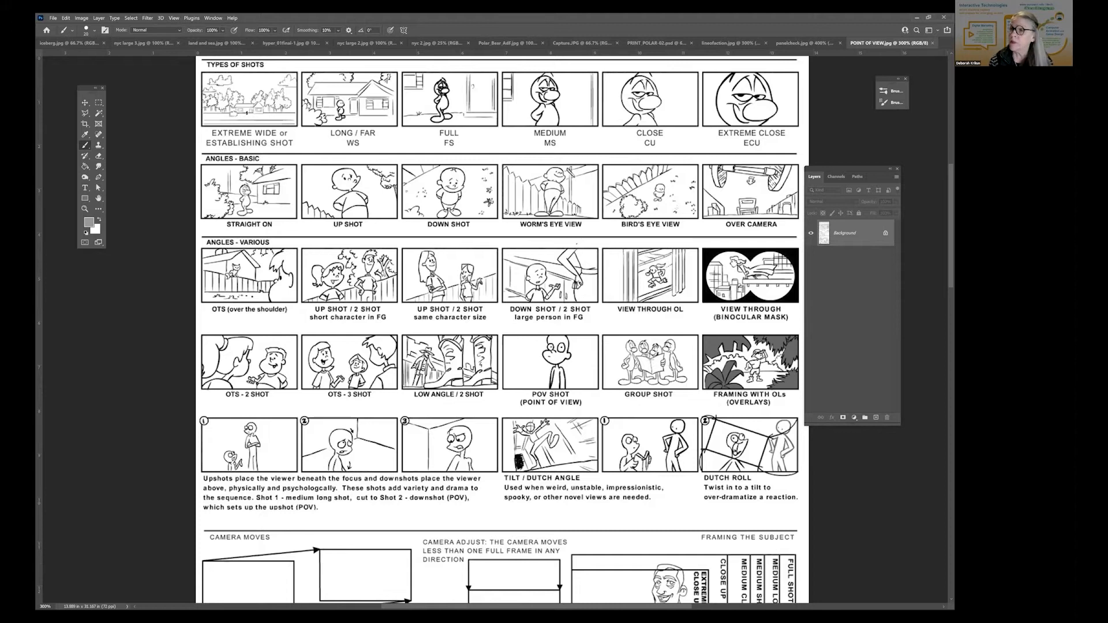
pyautogui.click(86, 177)
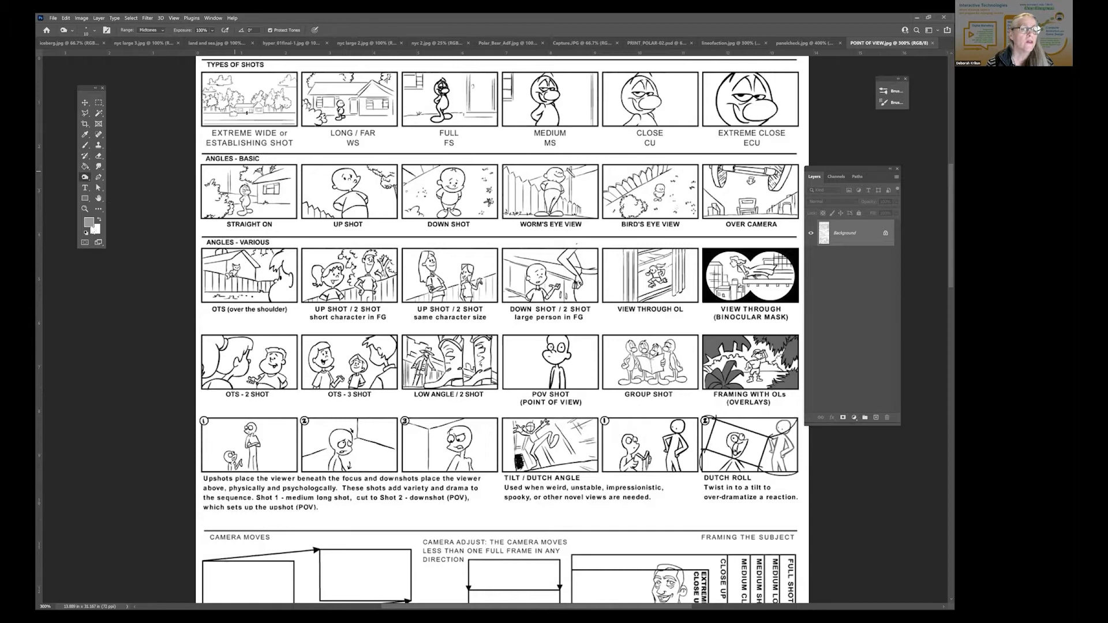
pyautogui.click(99, 198)
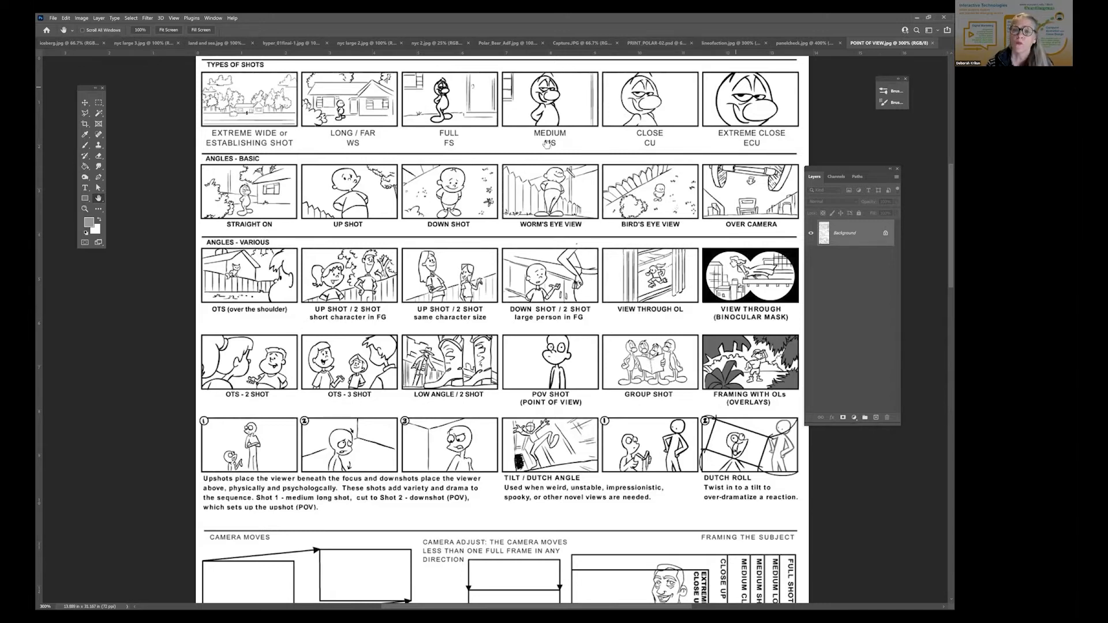
# - Review the PRINT_POLAR-02.psd poster sketch and the iceberg, aerial New York and beach skeleton source photos
pyautogui.click(640, 44)
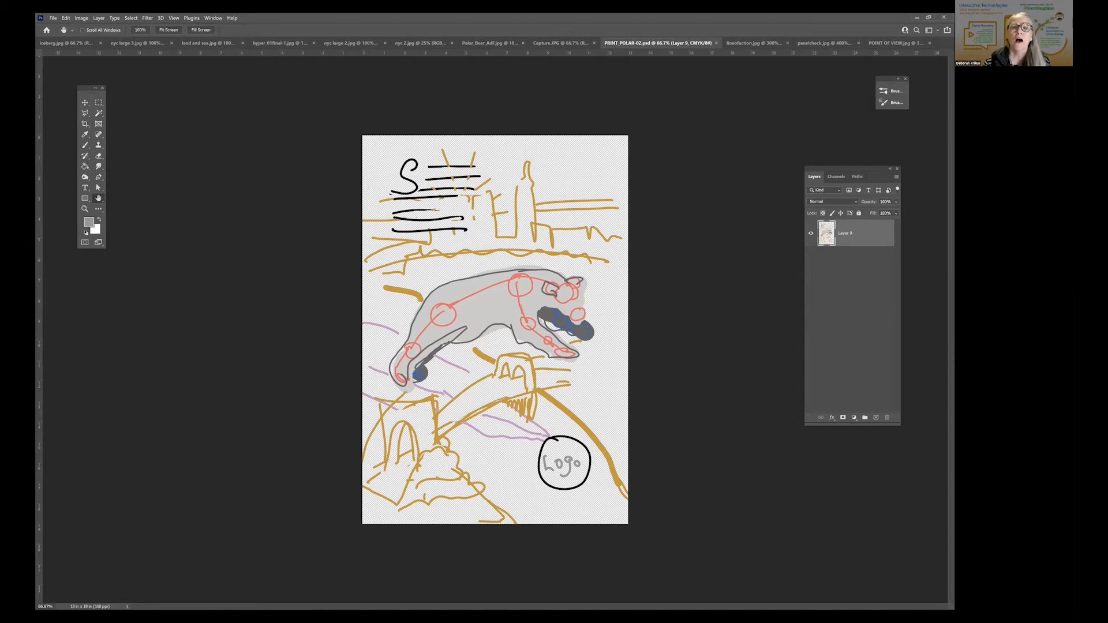
pyautogui.click(61, 43)
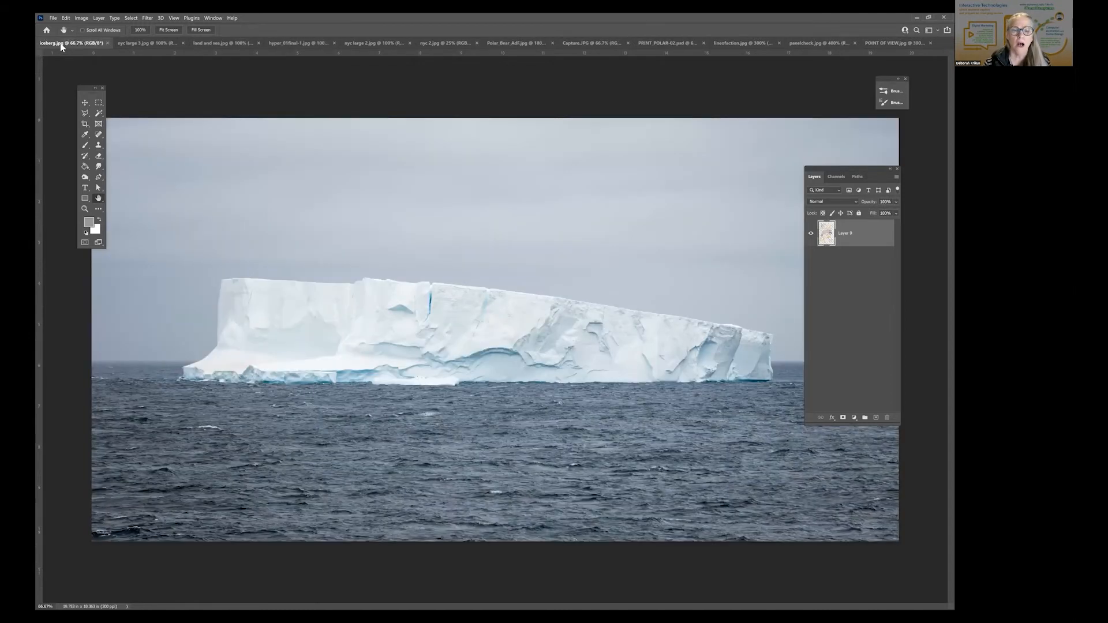
pyautogui.click(143, 44)
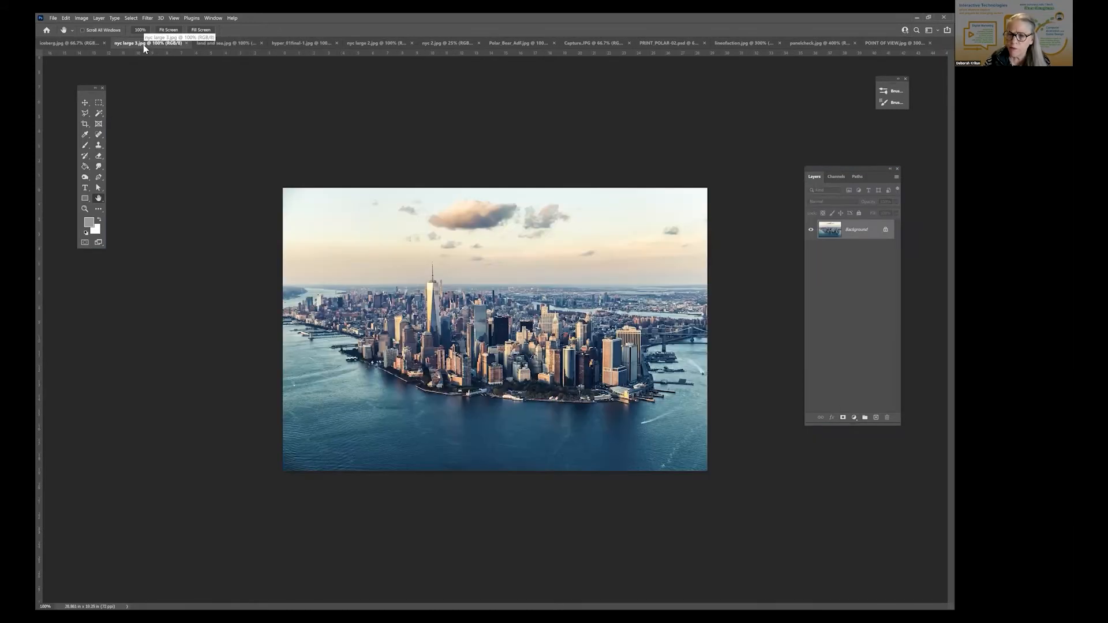
pyautogui.click(221, 44)
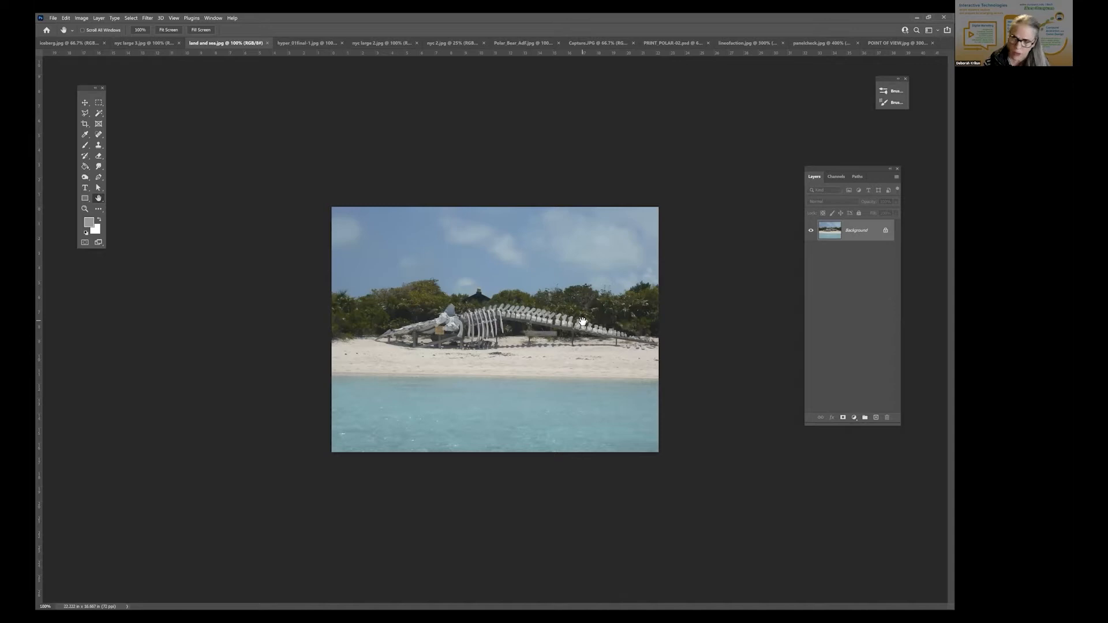
# - Bring up the polar bear and Coca-Cola composite hyper_01final-1.jpg, and close that document
pyautogui.click(290, 44)
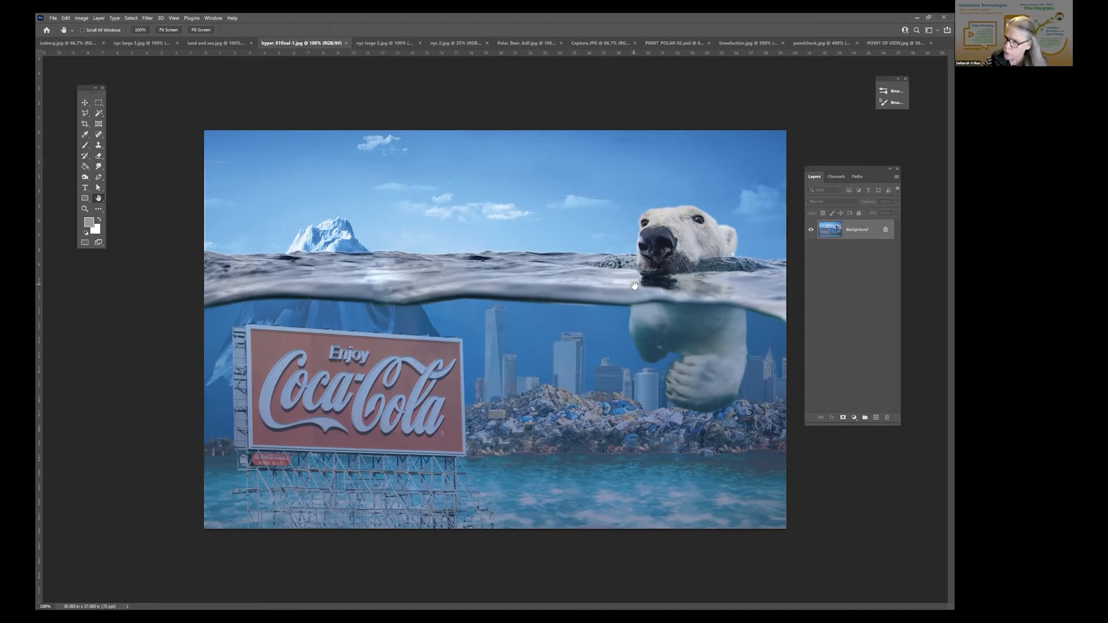
pyautogui.hotkey('ctrl', 'w')
# - Review the night bridge photo, the leaping polar bear photo and the assignment capture, and return to the PRINT_POLAR-02.psd sketch
pyautogui.click(355, 38)
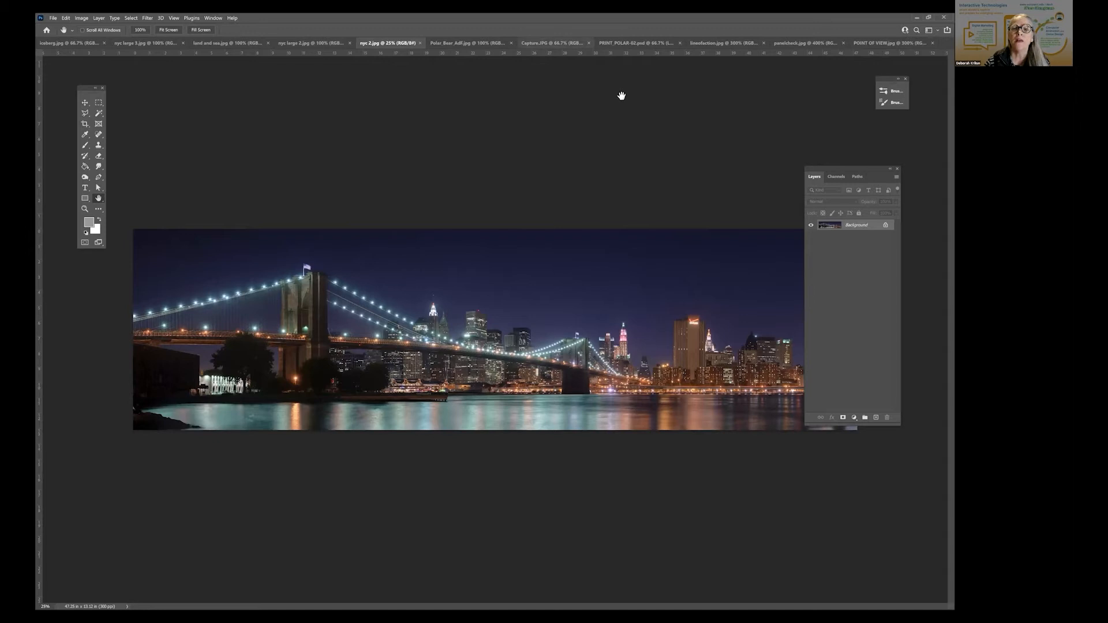
pyautogui.click(476, 44)
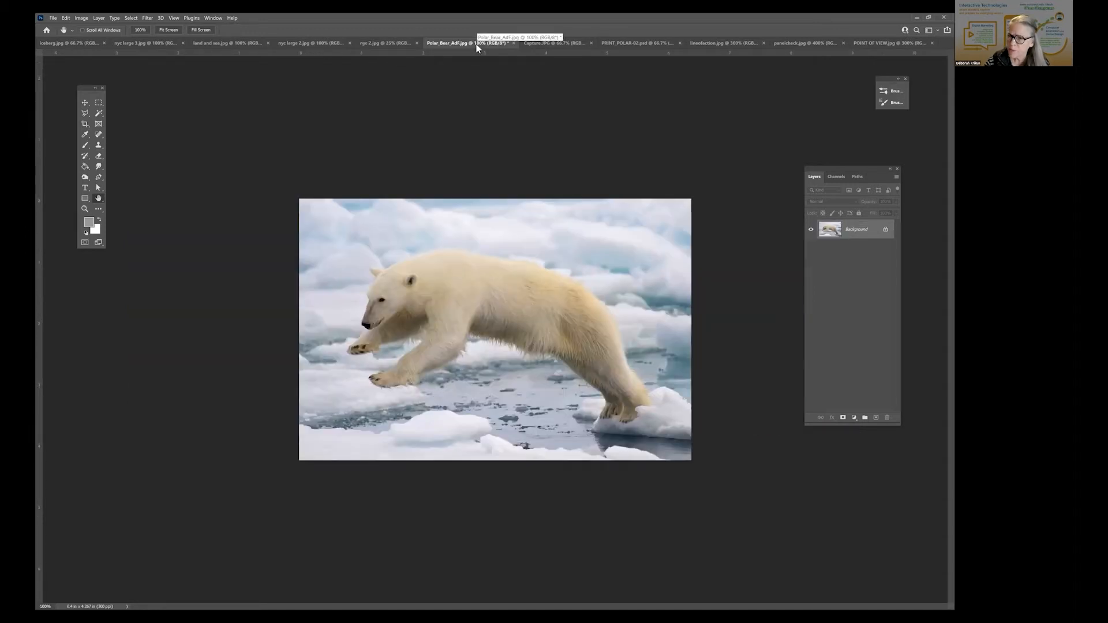
pyautogui.click(565, 43)
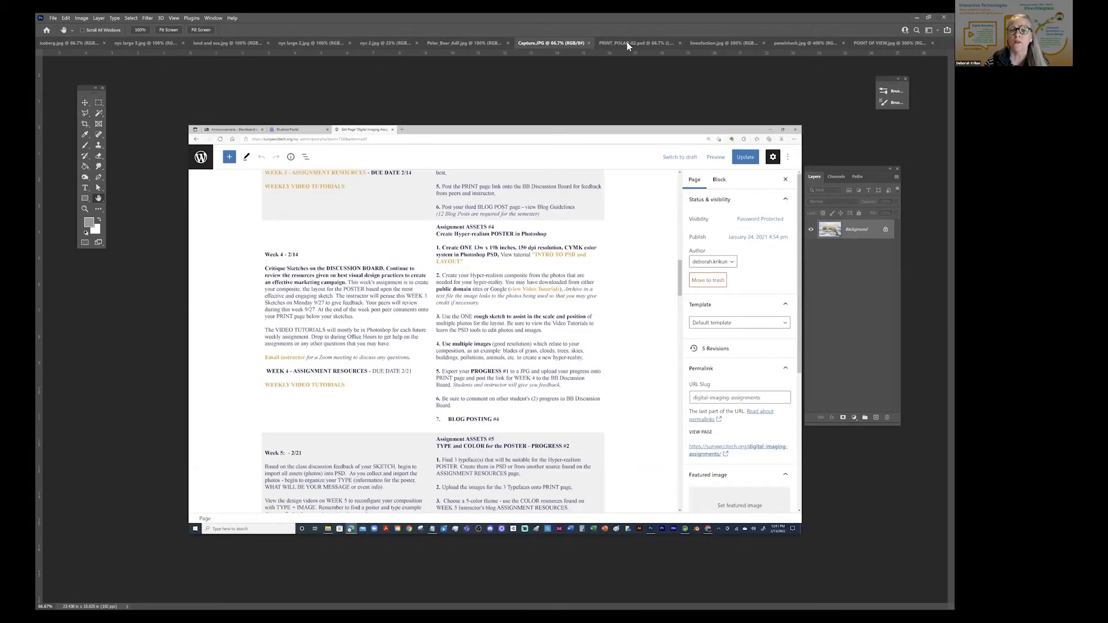
pyautogui.click(670, 43)
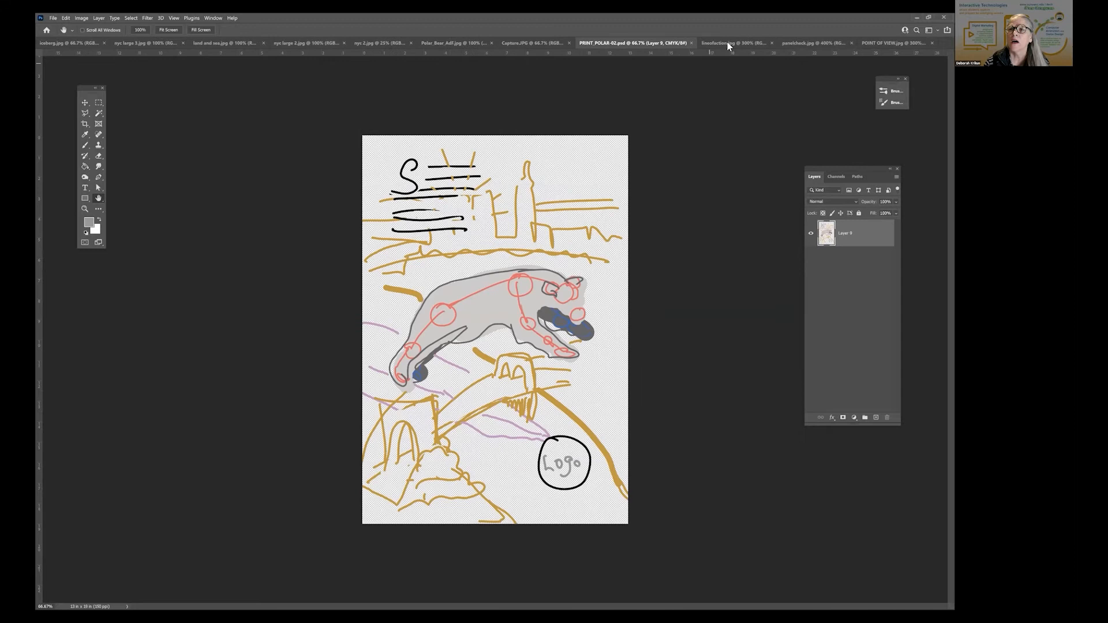
# - Compare the aerial New York photo with the poster sketch, and read the enlarged Assignment ASSETS #4 instructions in Capture.JPG
pyautogui.click(310, 43)
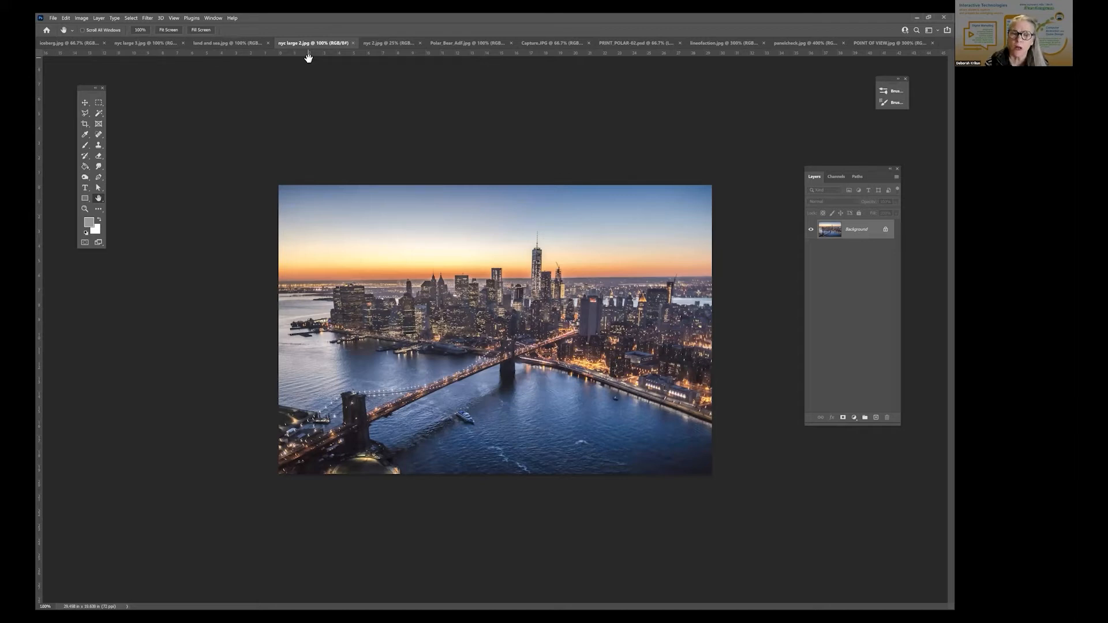
pyautogui.click(649, 42)
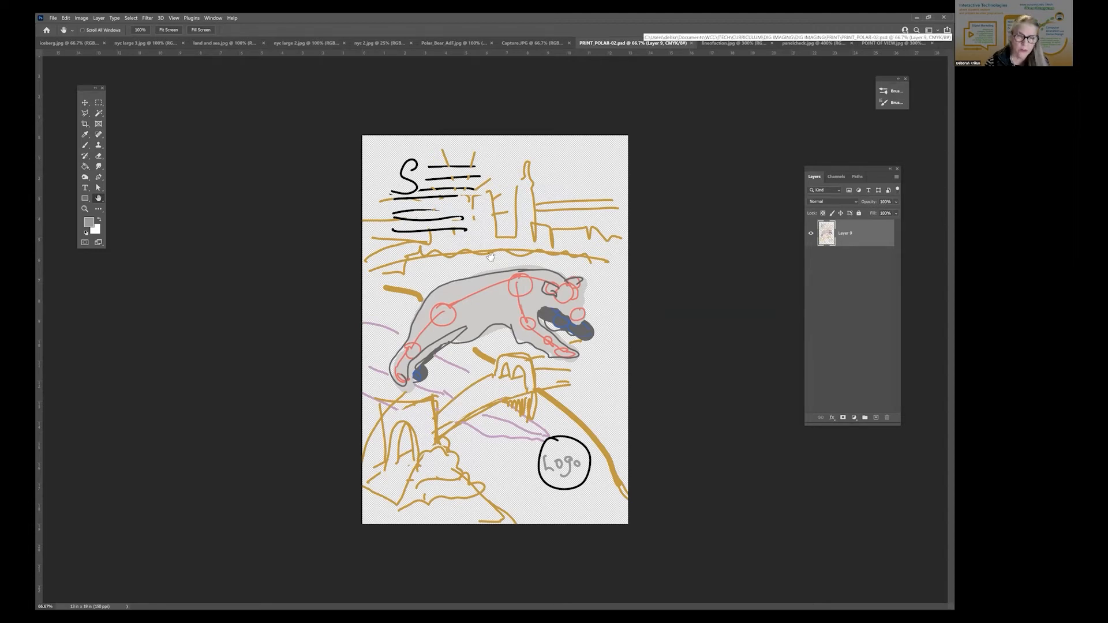
pyautogui.hotkey('ctrl', 'shift', 'Tab')
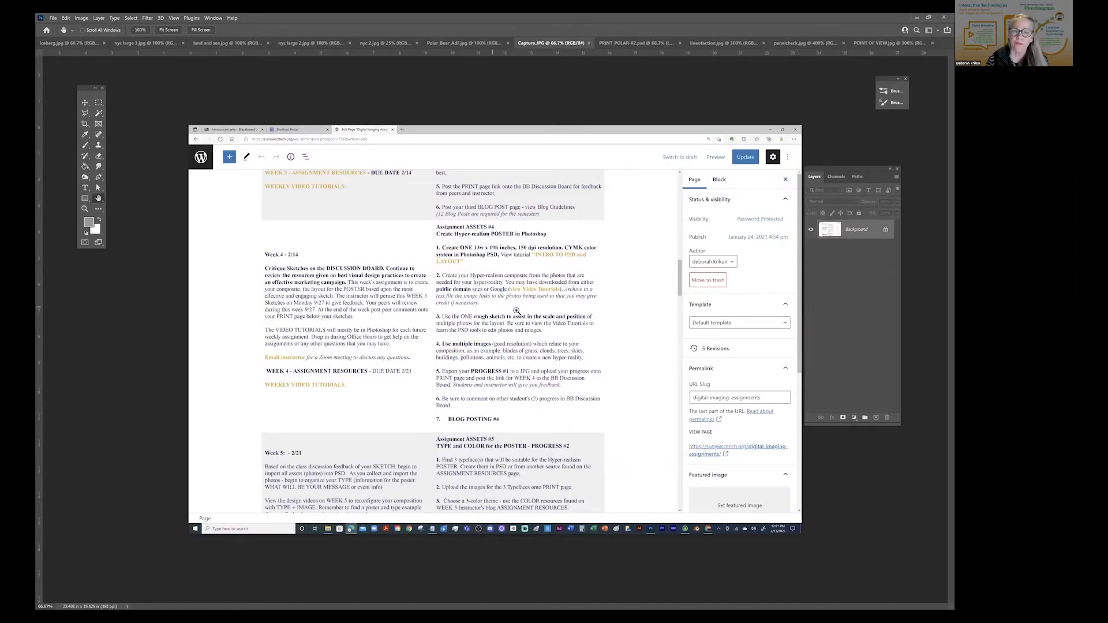
pyautogui.click(517, 311)
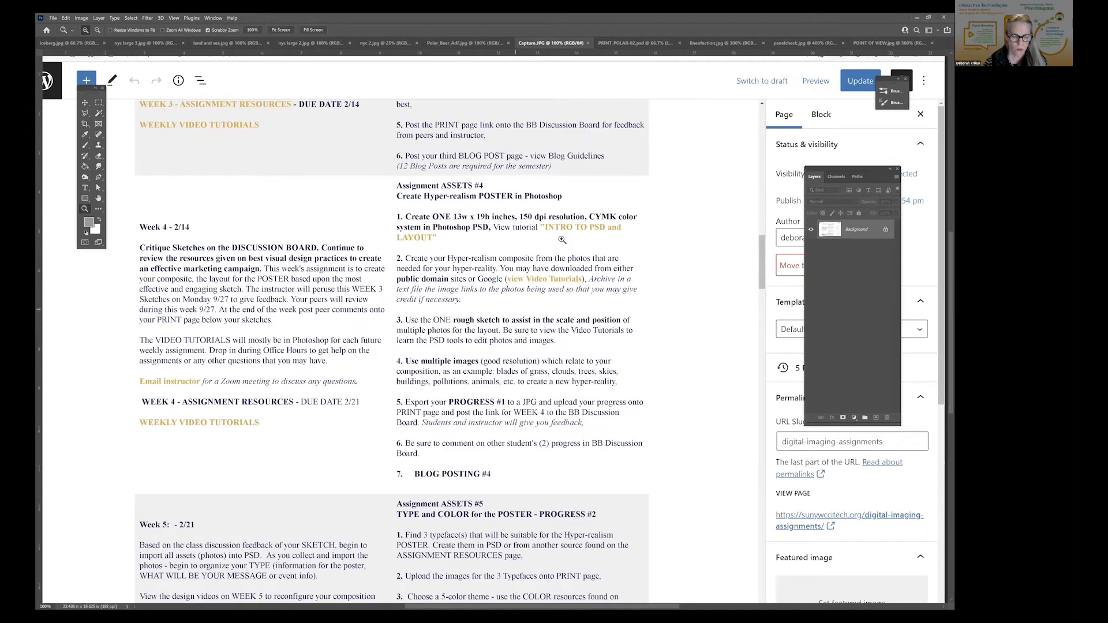
pyautogui.click(559, 235)
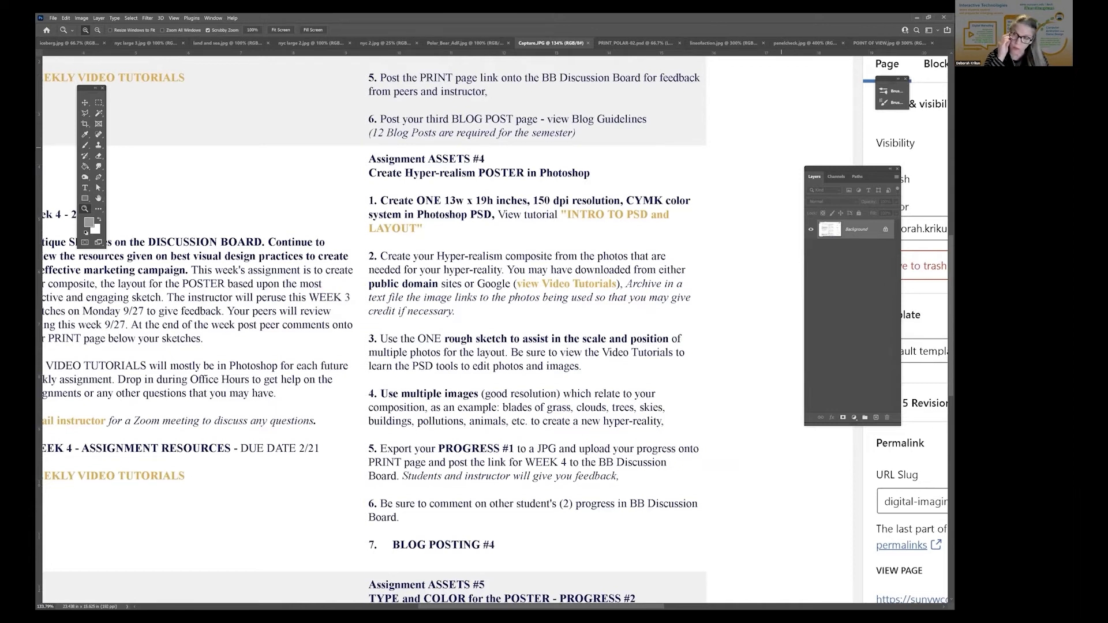
pyautogui.moveTo(866, 170); pyautogui.dragTo(810, 234)
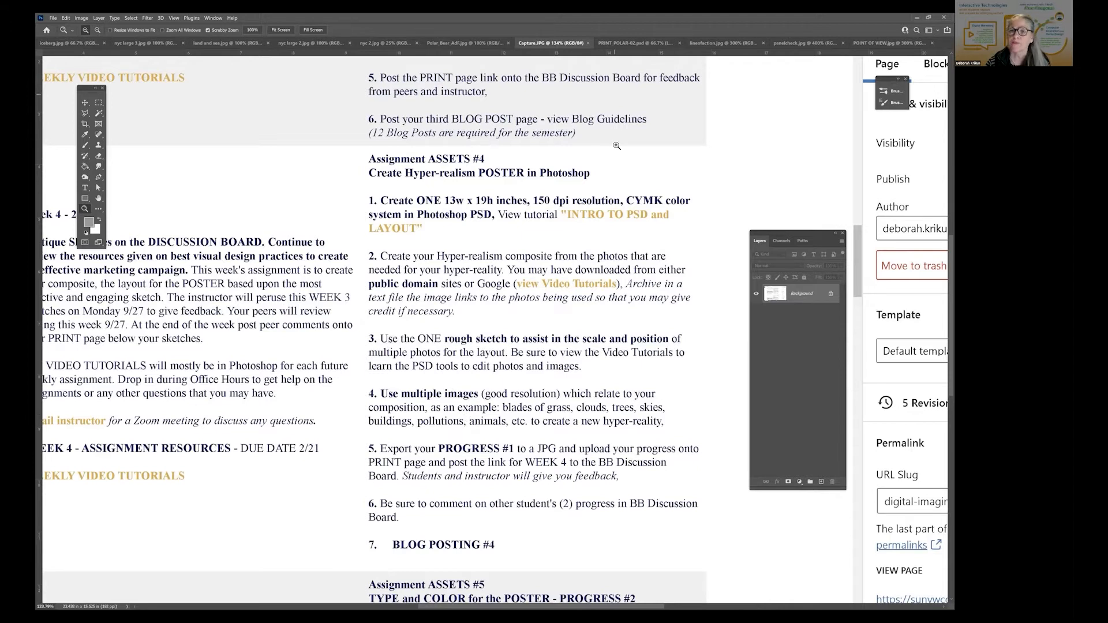
# - Check the Image Size settings of the PRINT_POLAR-02.psd sketch against the poster specifications in Capture.JPG, leaving the settings unchanged
pyautogui.click(618, 44)
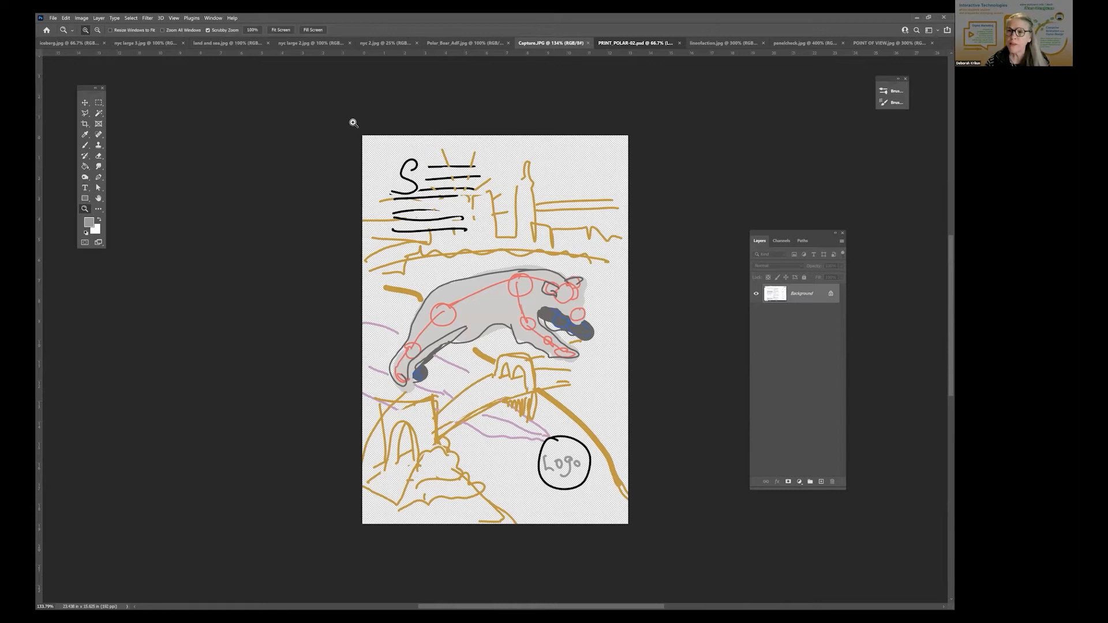
pyautogui.click(73, 44)
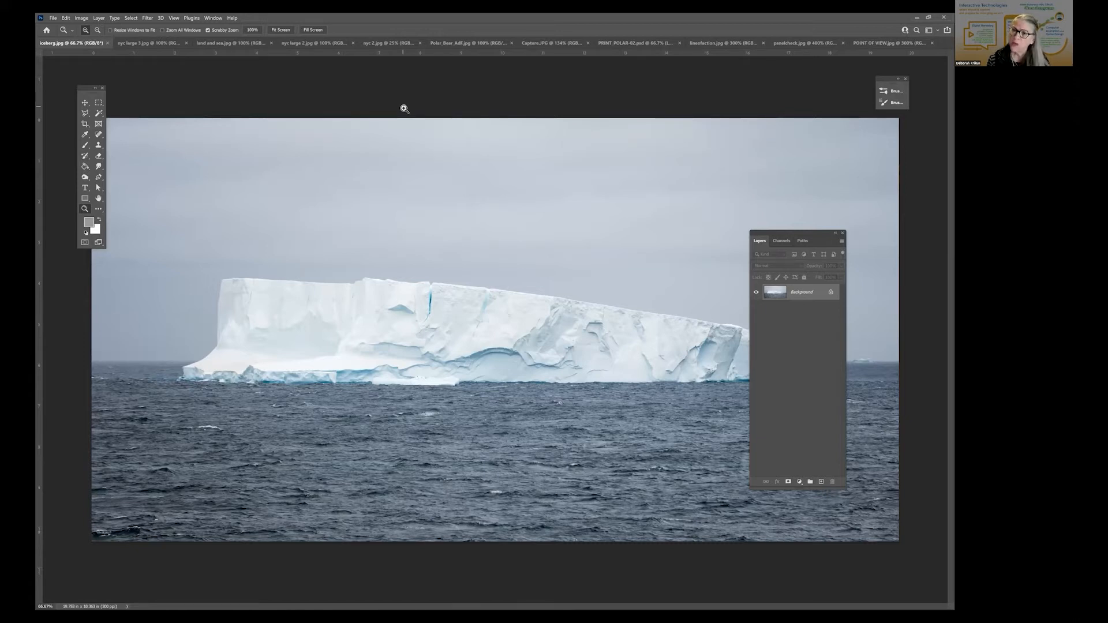
pyautogui.click(620, 43)
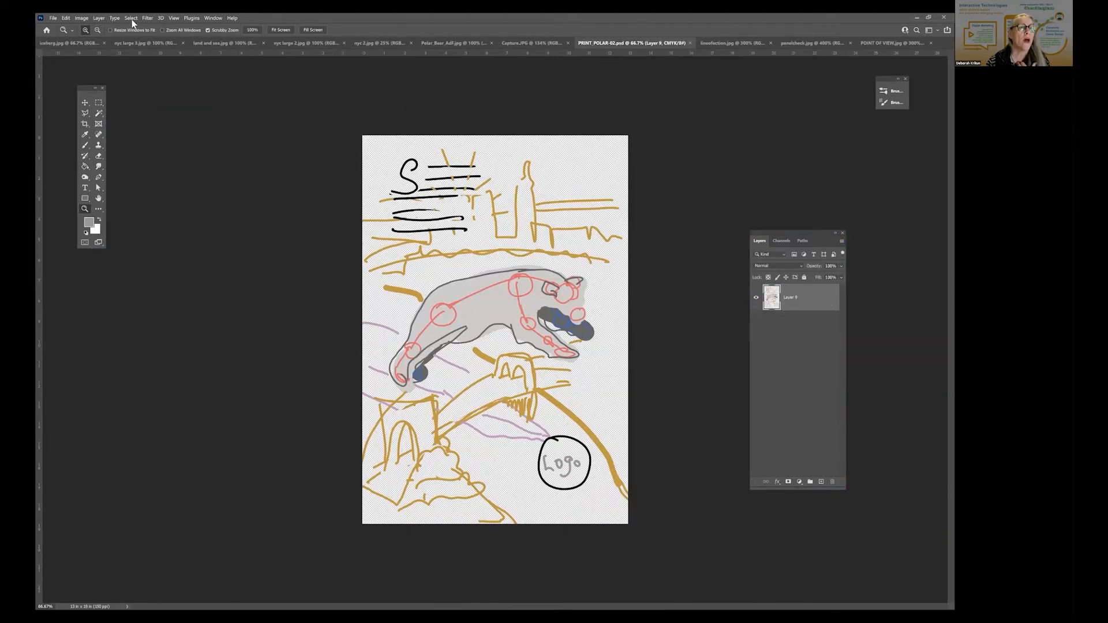
pyautogui.click(81, 18)
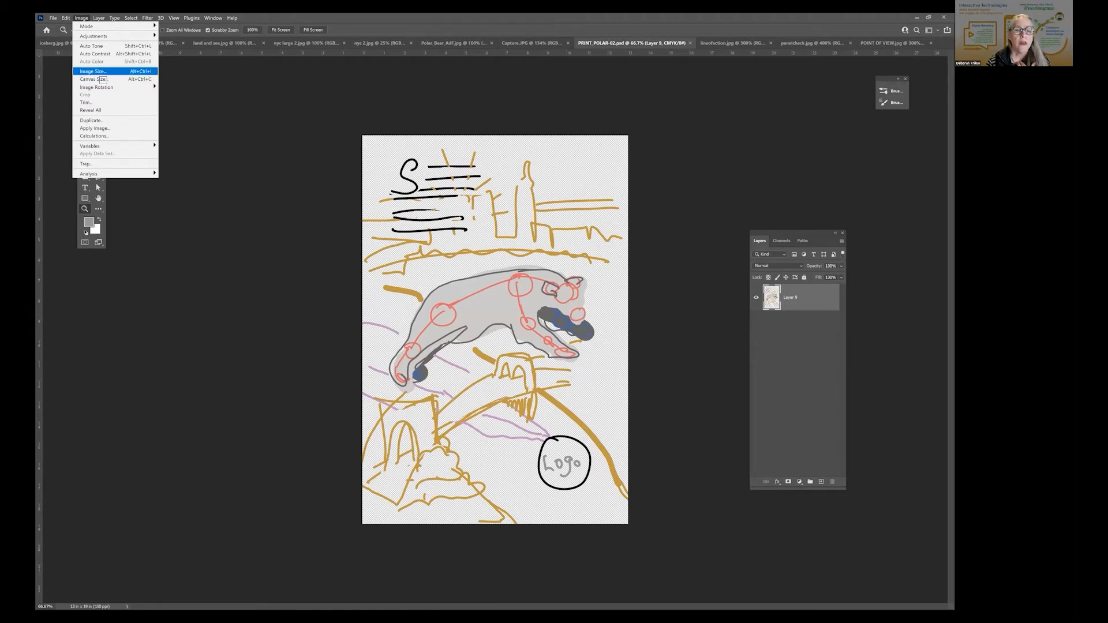
pyautogui.click(99, 73)
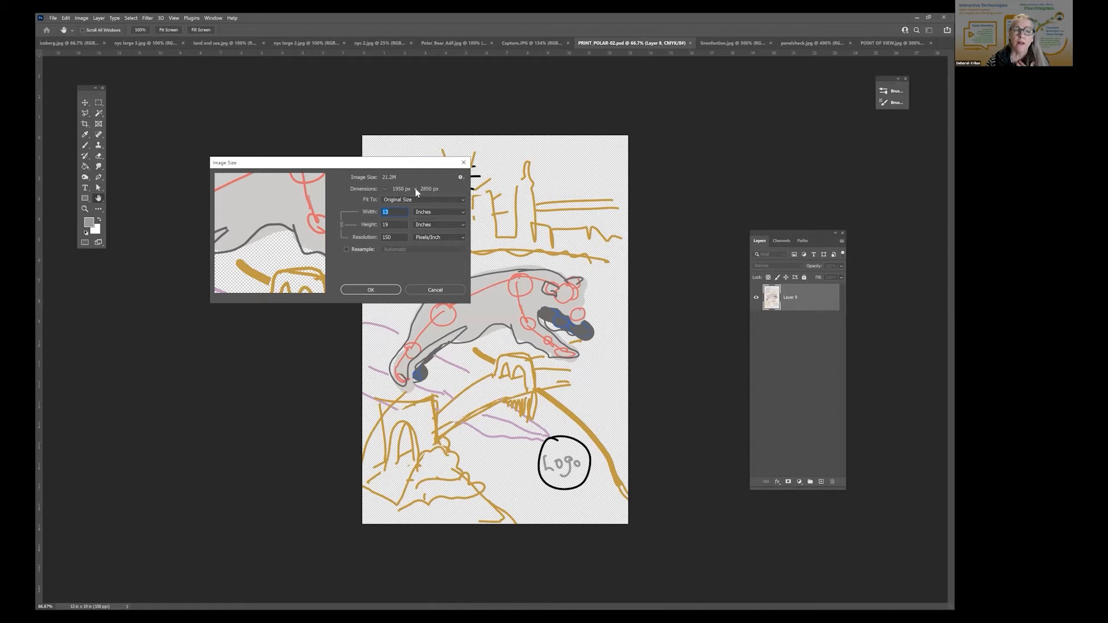
pyautogui.click(434, 290)
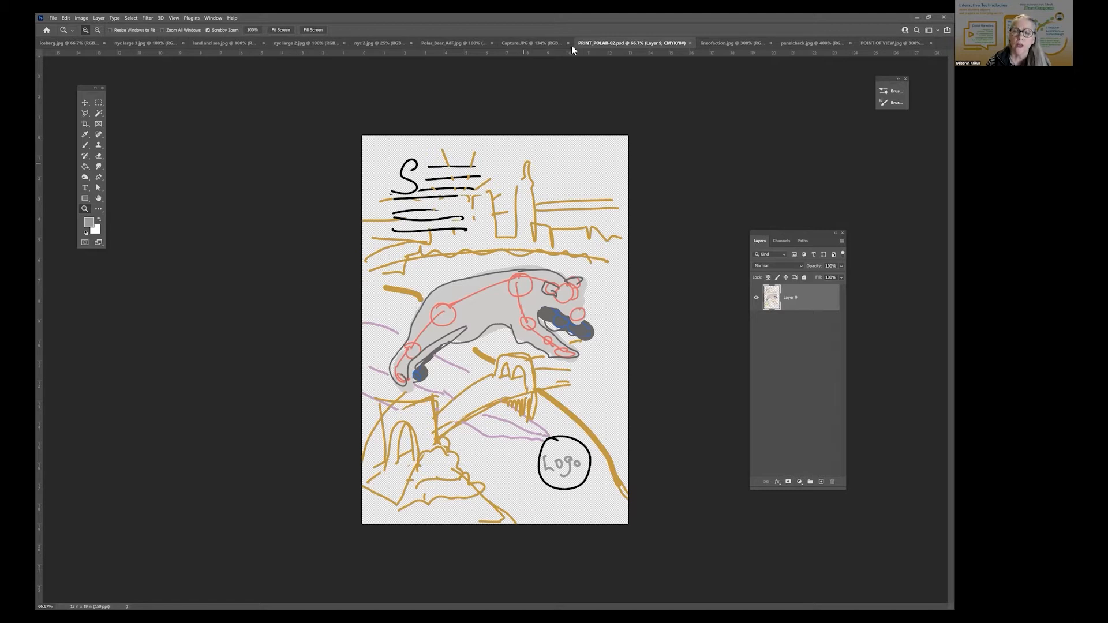
pyautogui.click(535, 43)
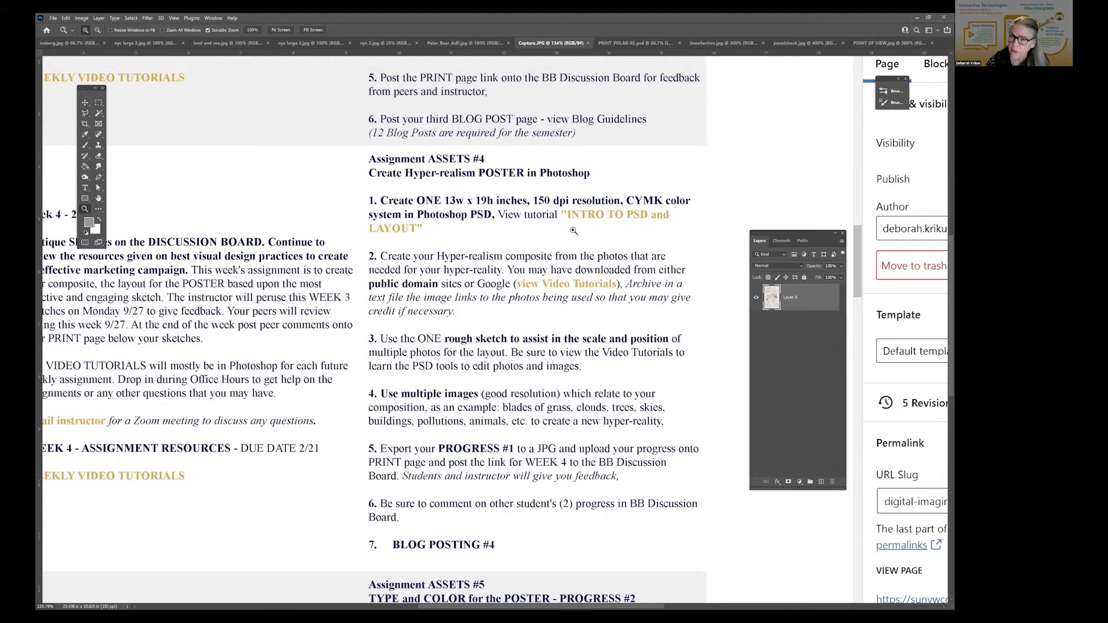
pyautogui.click(642, 40)
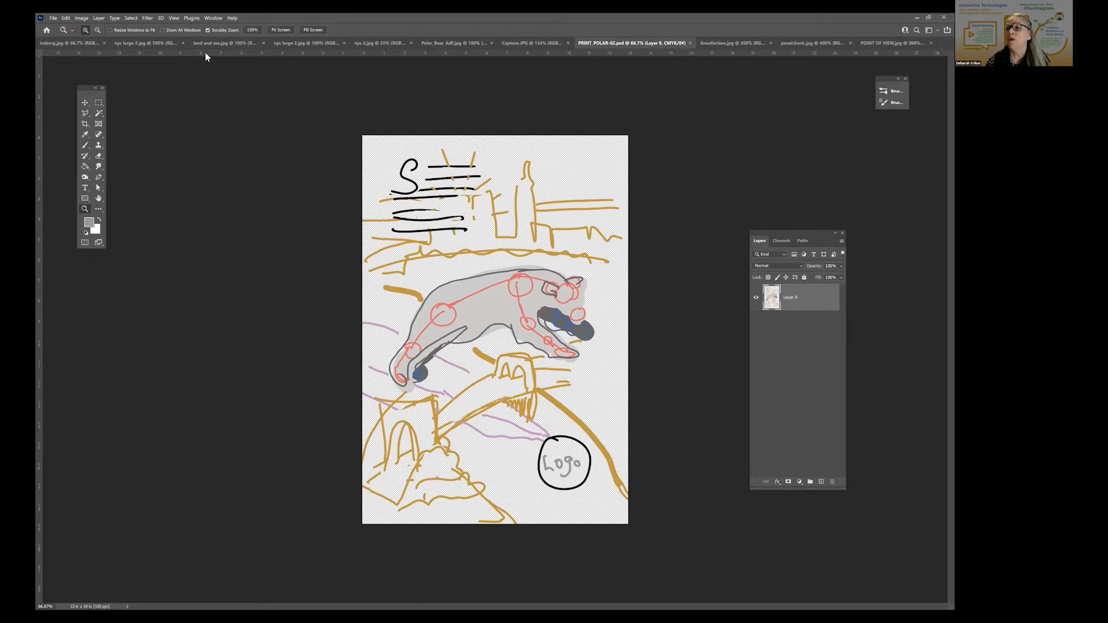
# - In the Image Size settings of iceberg.jpg, turn off Resample and set the resolution to 150 pixels/inch
pyautogui.click(76, 43)
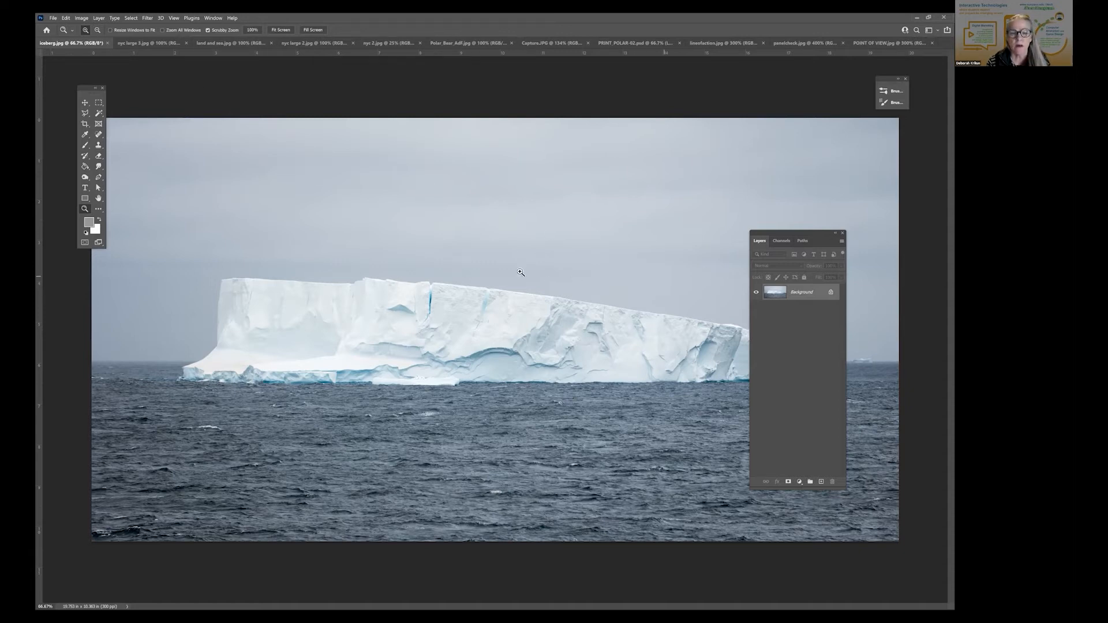
pyautogui.click(81, 17)
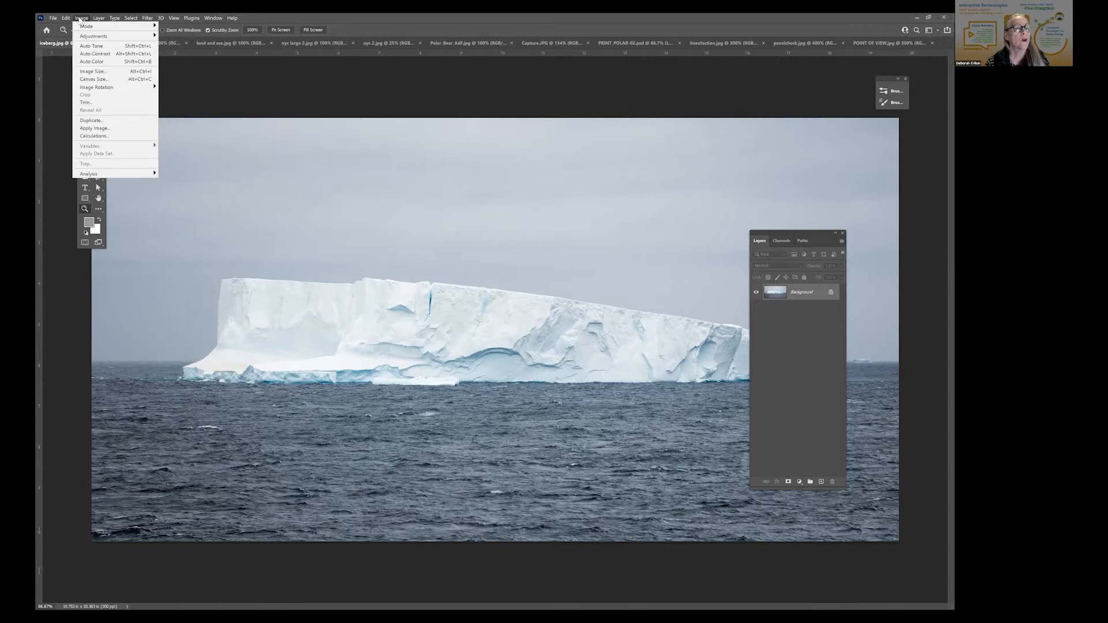
pyautogui.click(101, 72)
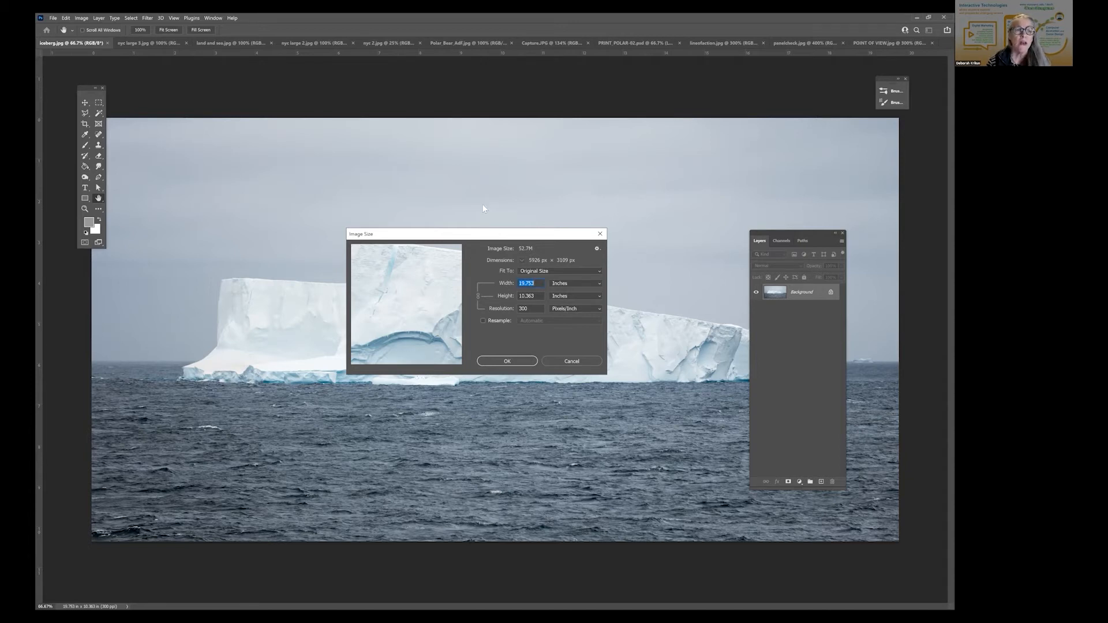
pyautogui.moveTo(483, 233); pyautogui.dragTo(457, 183)
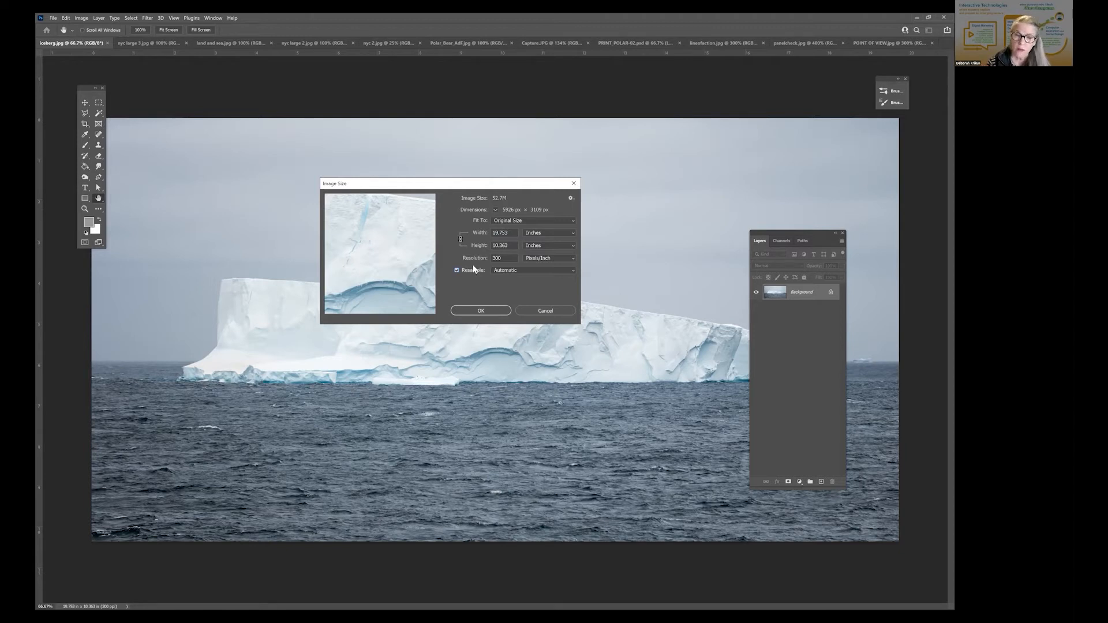
pyautogui.click(457, 270)
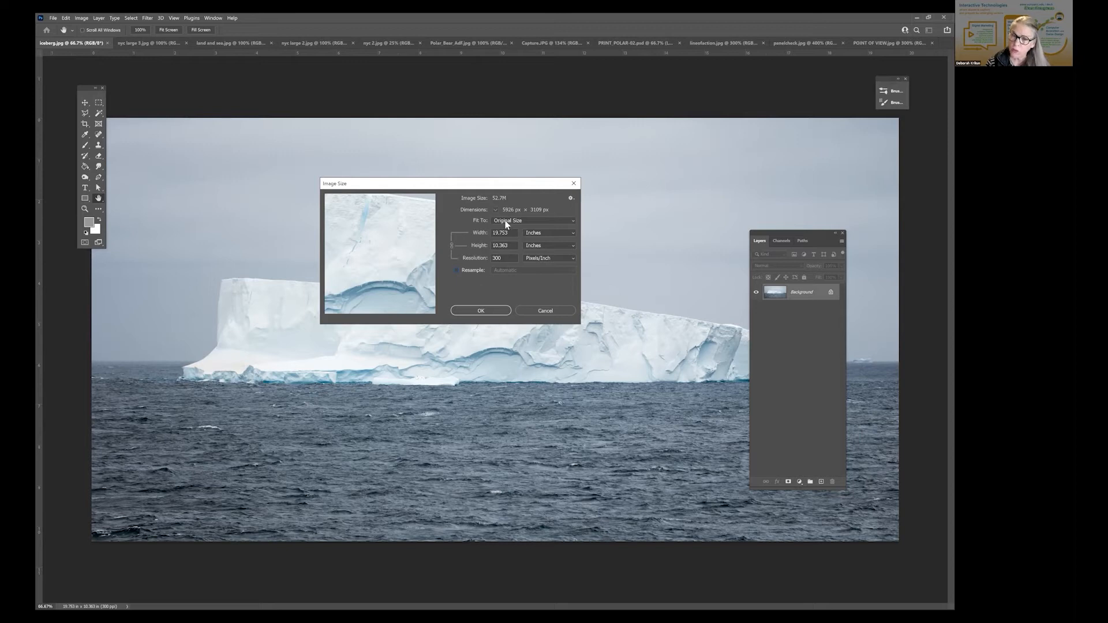
pyautogui.doubleClick(508, 258)
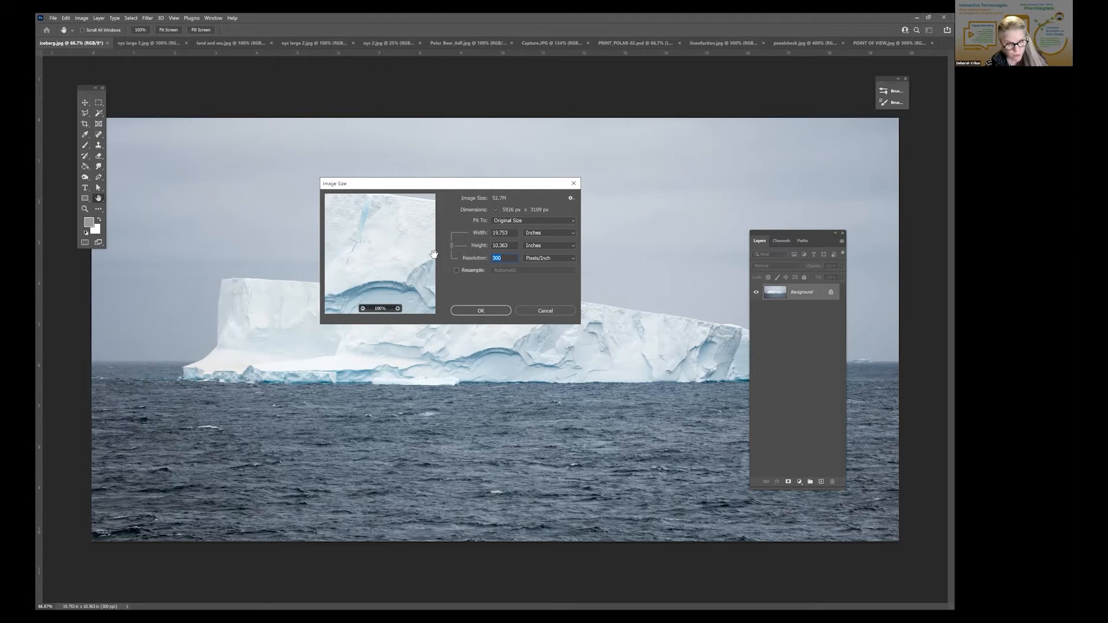
pyautogui.write('150')
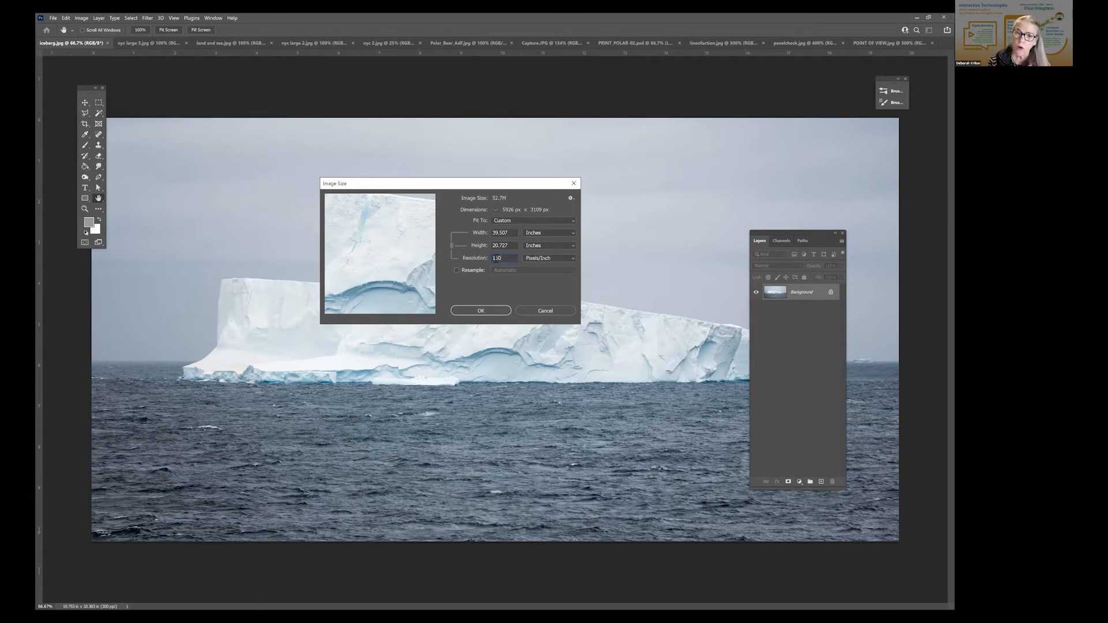
# - Try a resolution of 600 pixels/inch for the iceberg photo, return it to 150, and apply the image size
pyautogui.doubleClick(511, 257)
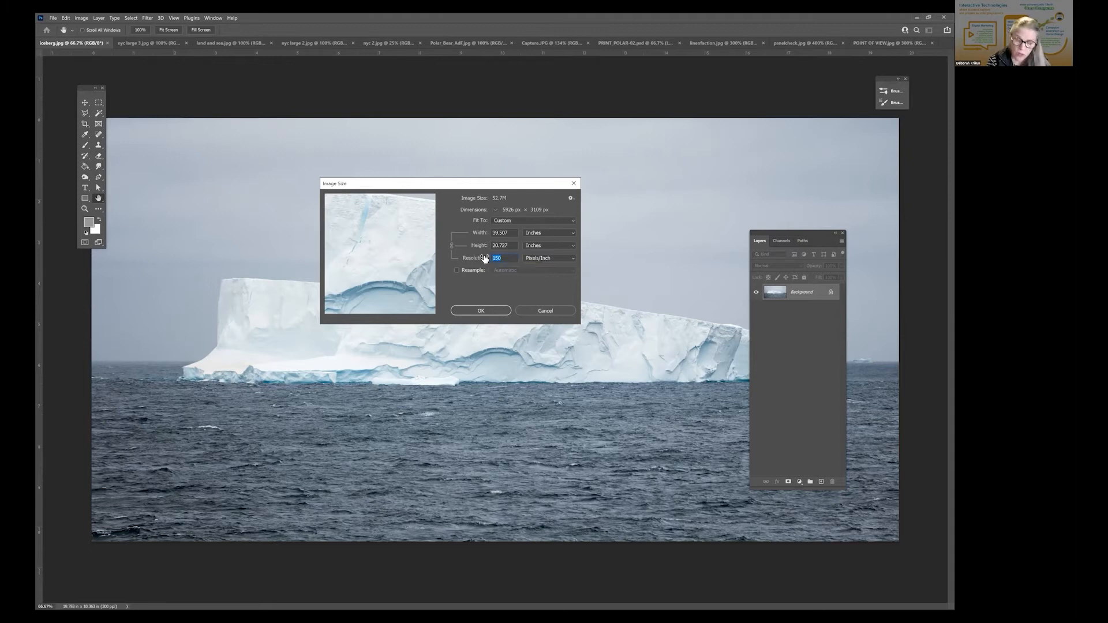
pyautogui.write('600')
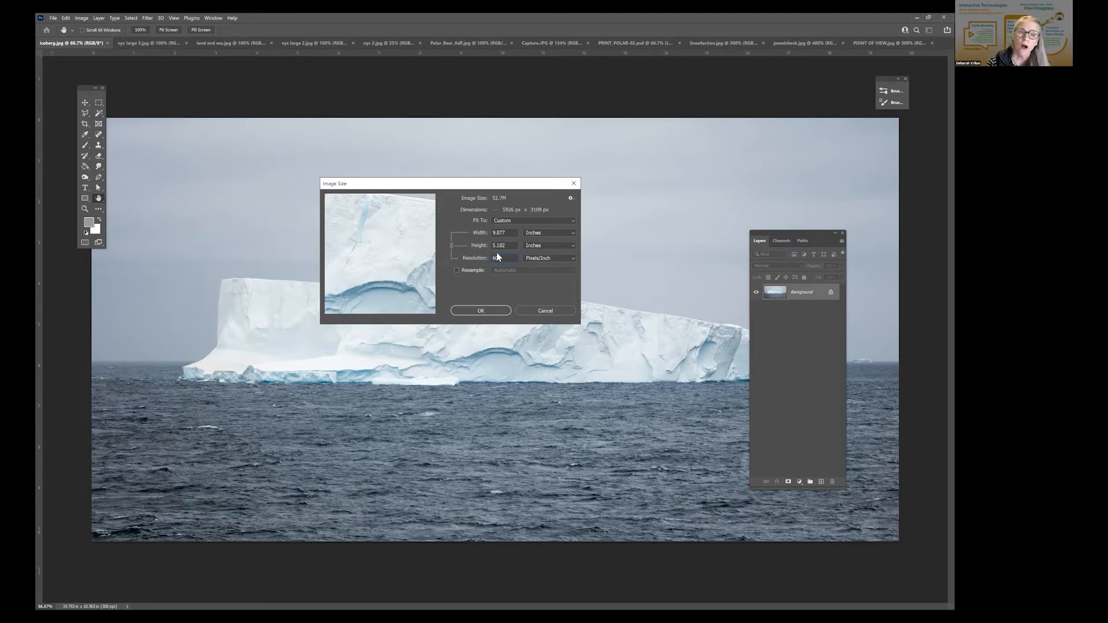
pyautogui.doubleClick(502, 258)
pyautogui.write('150')
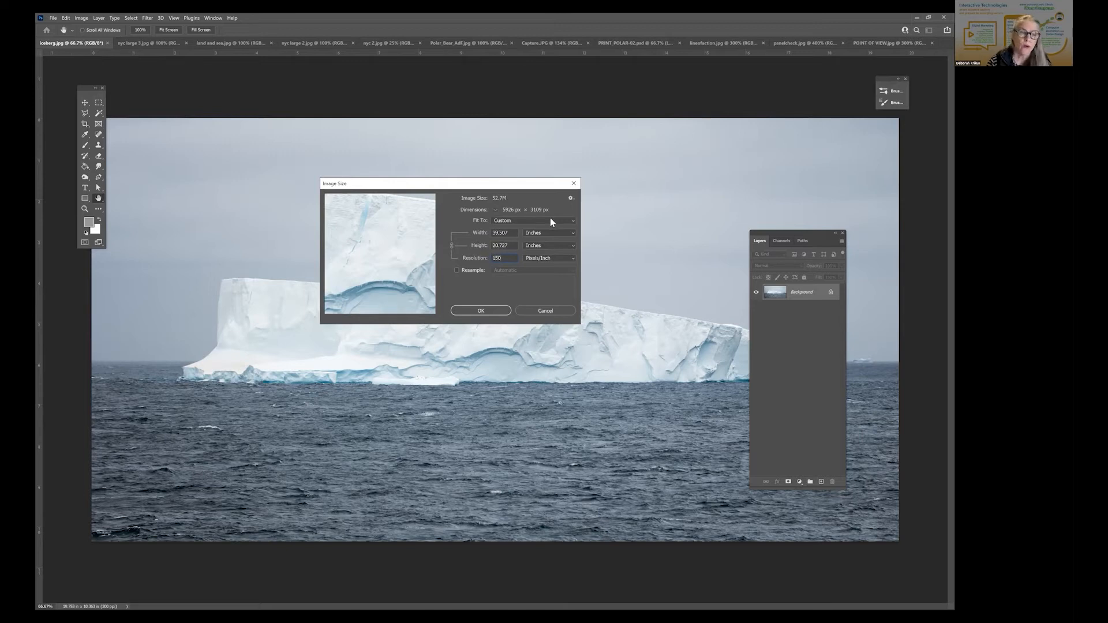
pyautogui.click(480, 312)
pyautogui.press('z')
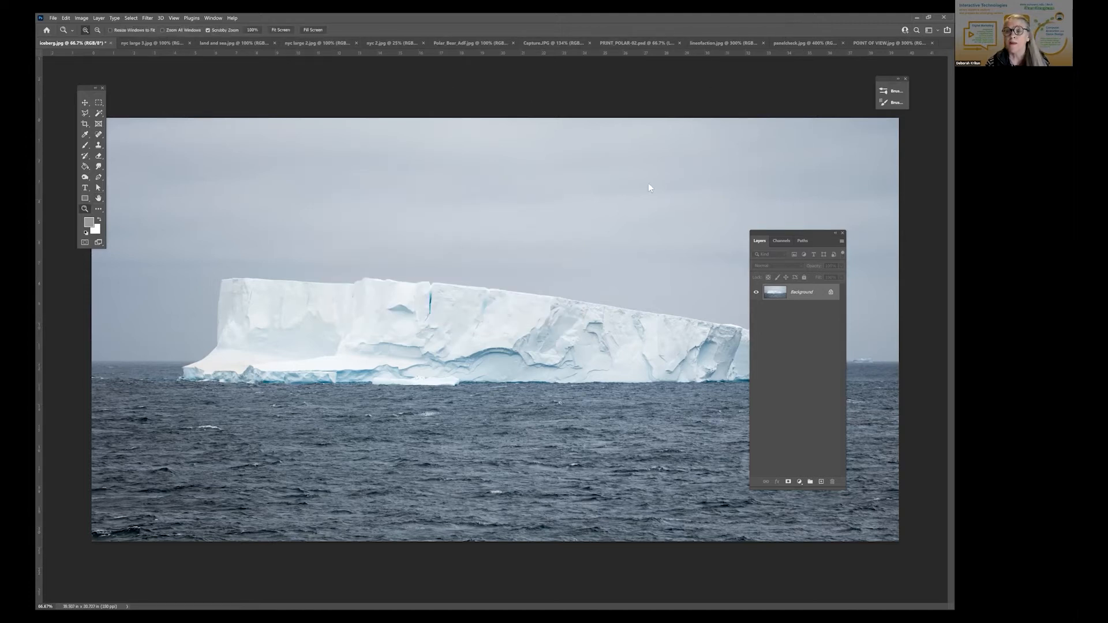
# - Reposition the Layers panel over the iceberg photo, and look at the poster sketch before returning to iceberg.jpg
pyautogui.moveTo(795, 233); pyautogui.dragTo(724, 152)
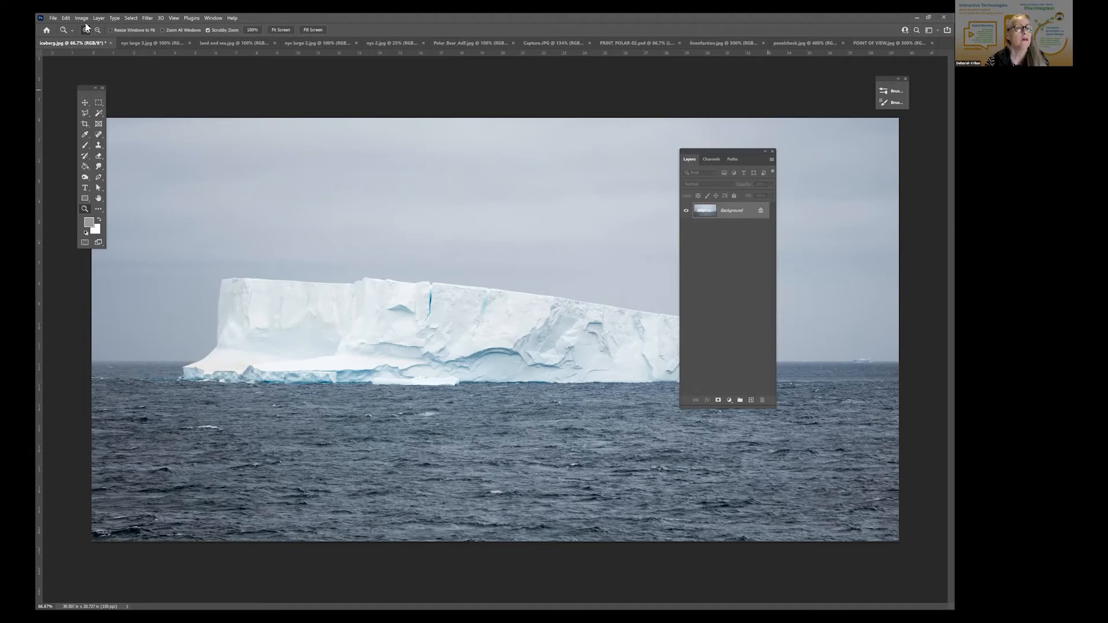
pyautogui.click(52, 18)
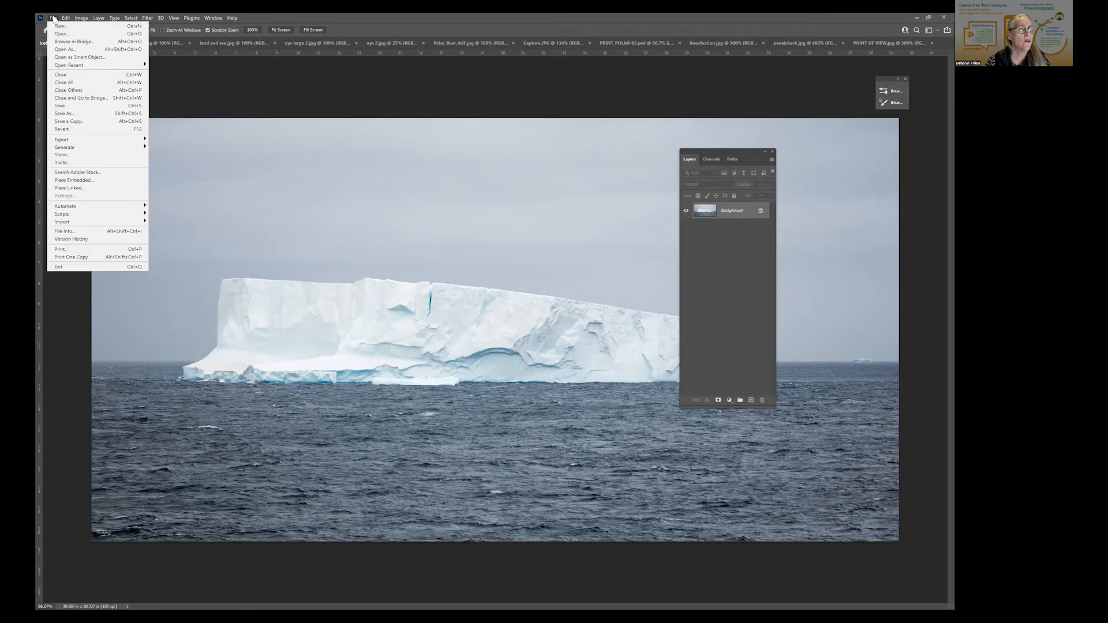
pyautogui.click(300, 99)
pyautogui.click(623, 44)
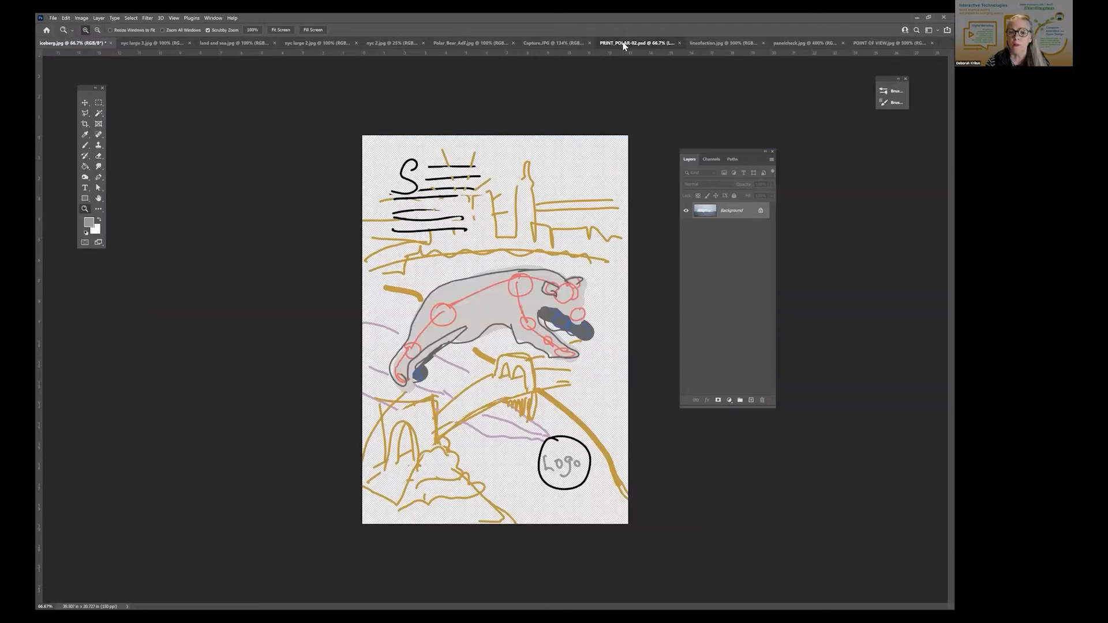
pyautogui.click(70, 44)
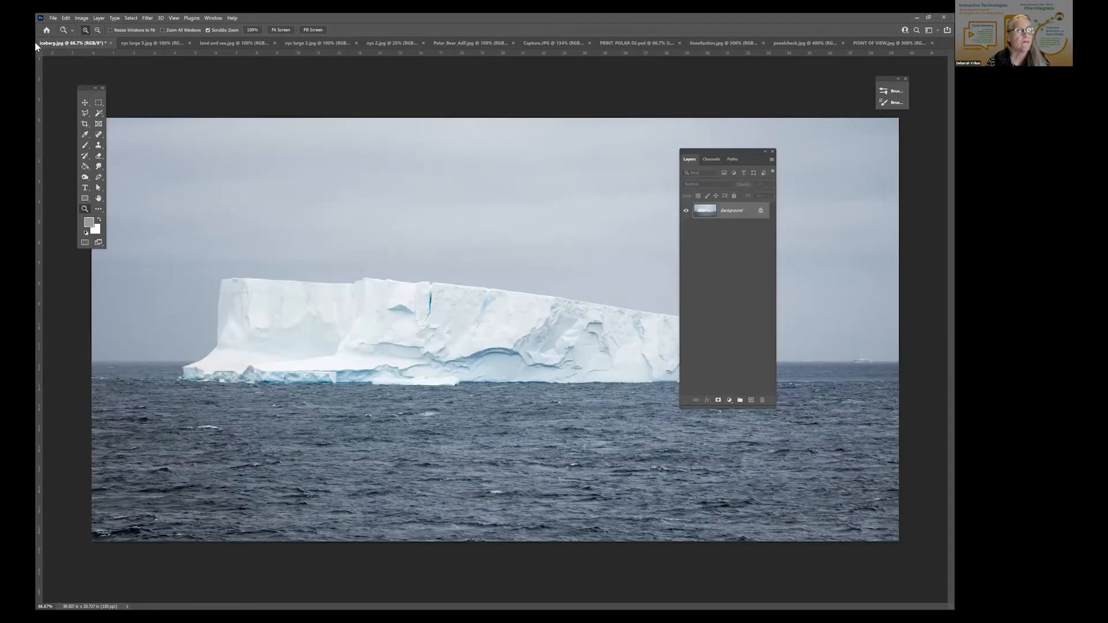
# - Save the iceberg photo as a JPEG named iceberg-02 at Maximum quality 12, and return to the PRINT_POLAR-02.psd sketch
pyautogui.click(54, 19)
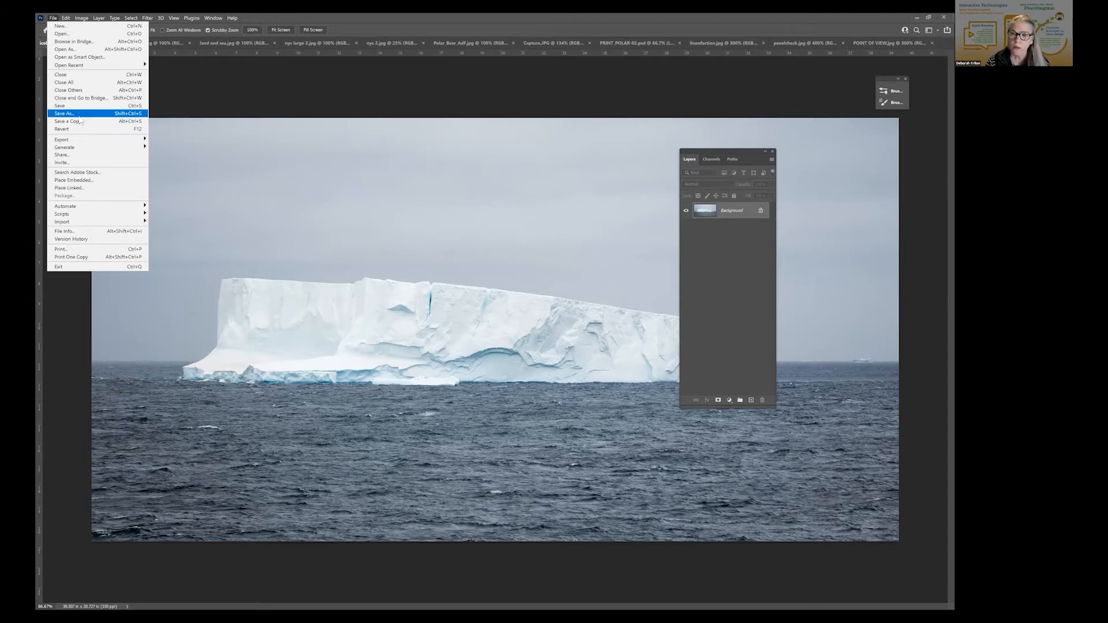
pyautogui.click(81, 115)
pyautogui.click(645, 403)
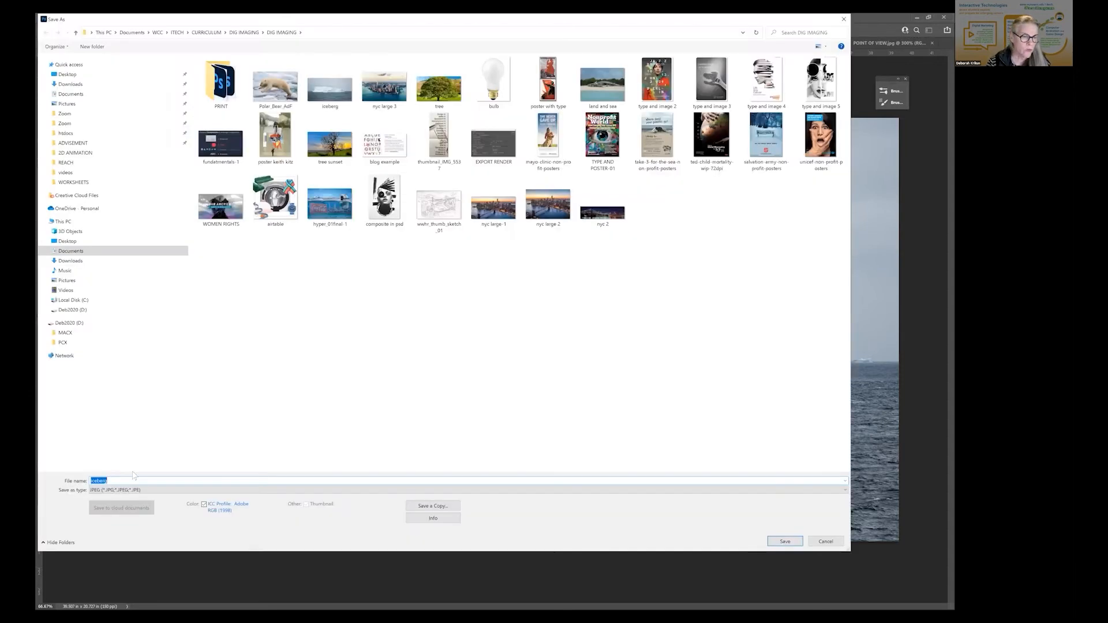
pyautogui.click(129, 483)
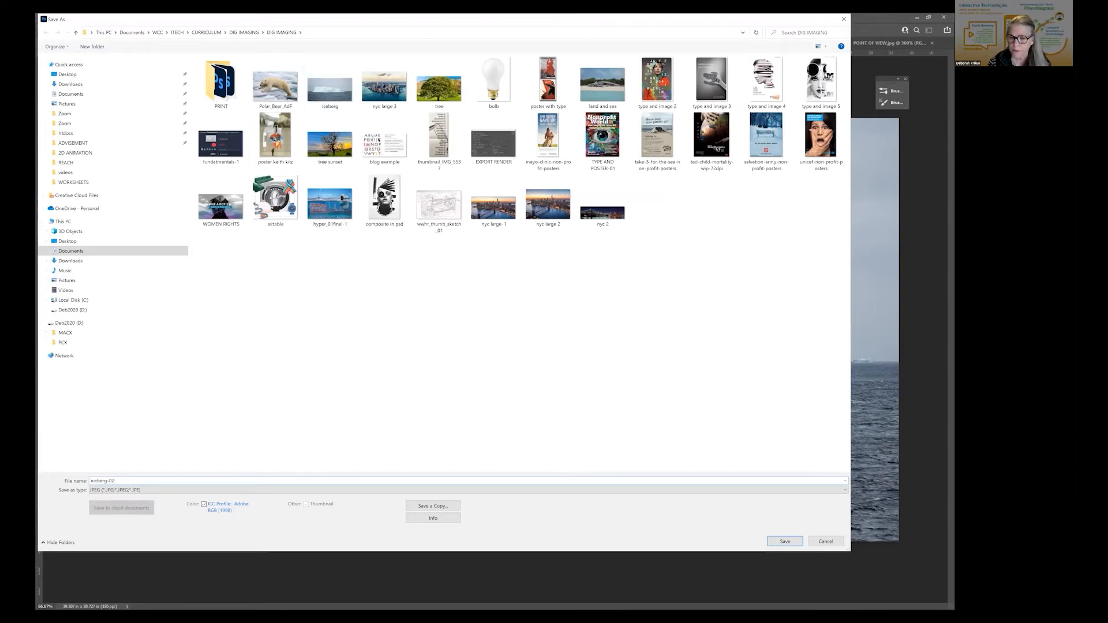
pyautogui.press('Return')
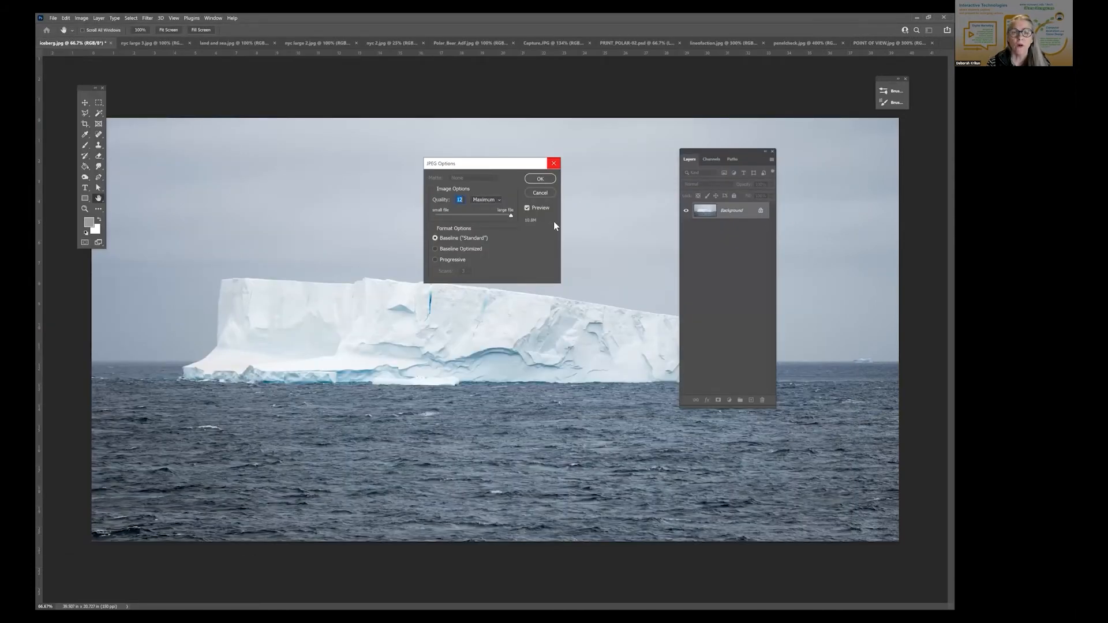
pyautogui.click(527, 174)
pyautogui.press('z')
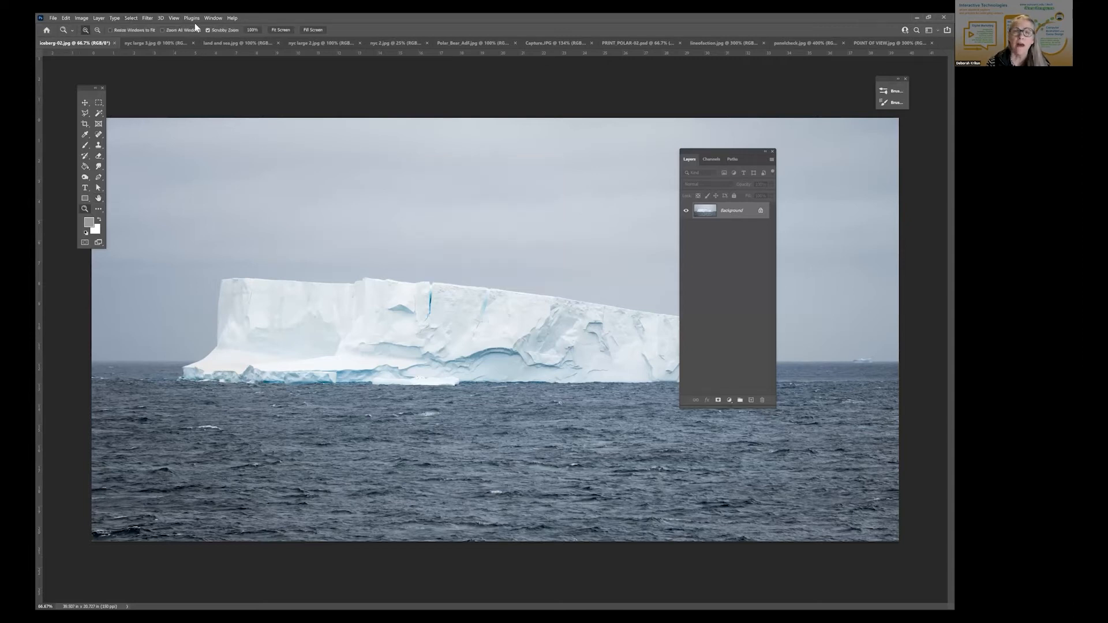
pyautogui.click(630, 42)
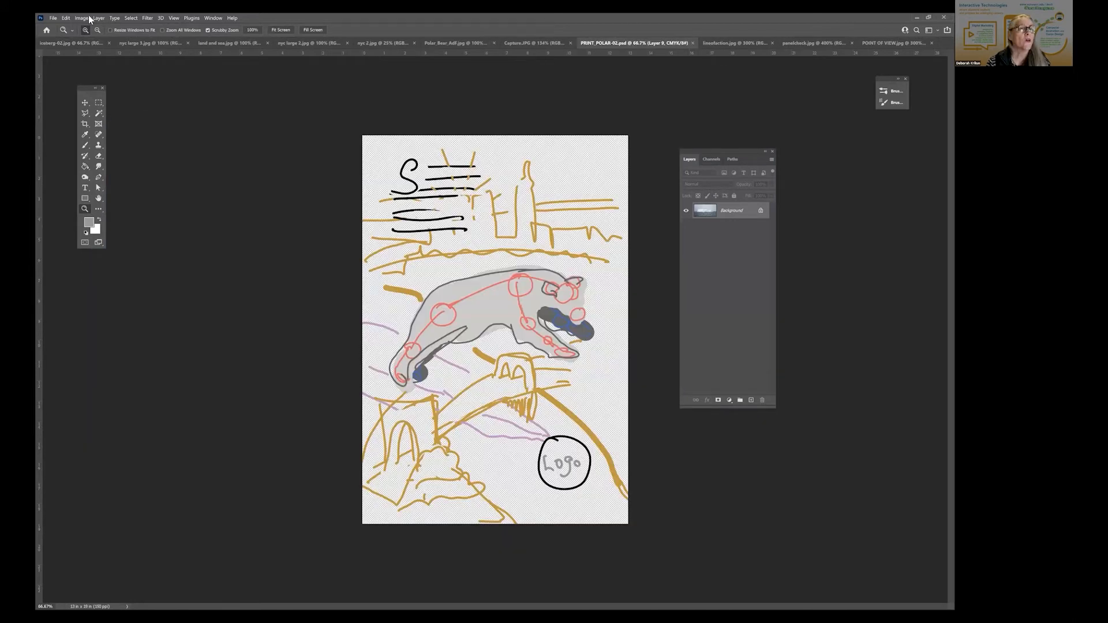
# - Examine the polar bear poster sketch up close, and move the Tools panel next to the canvas
pyautogui.click(53, 18)
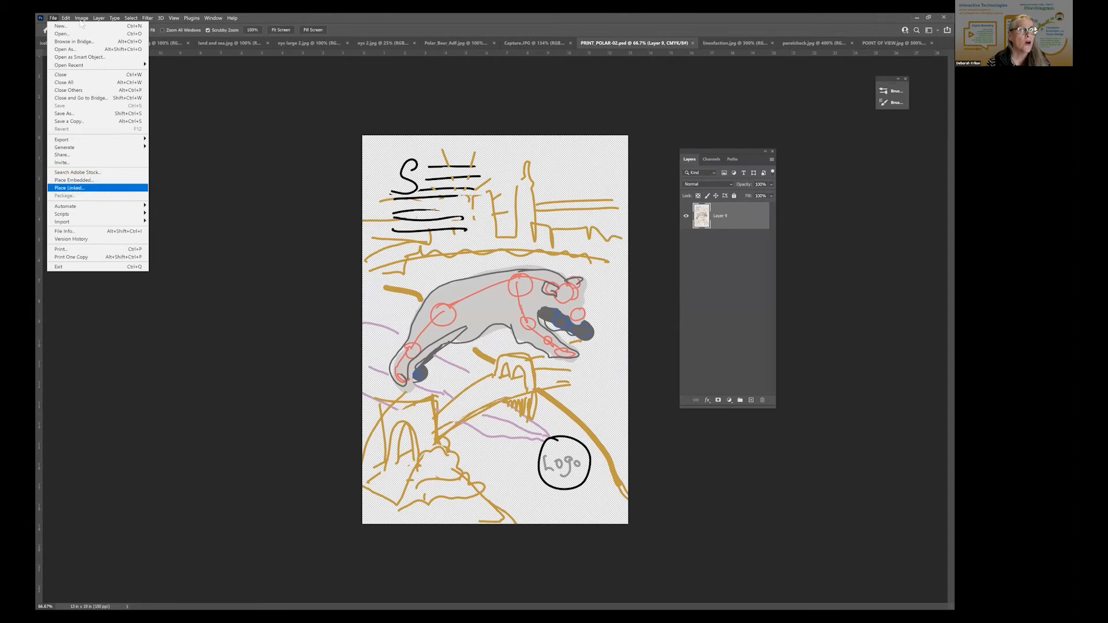
pyautogui.click(176, 213)
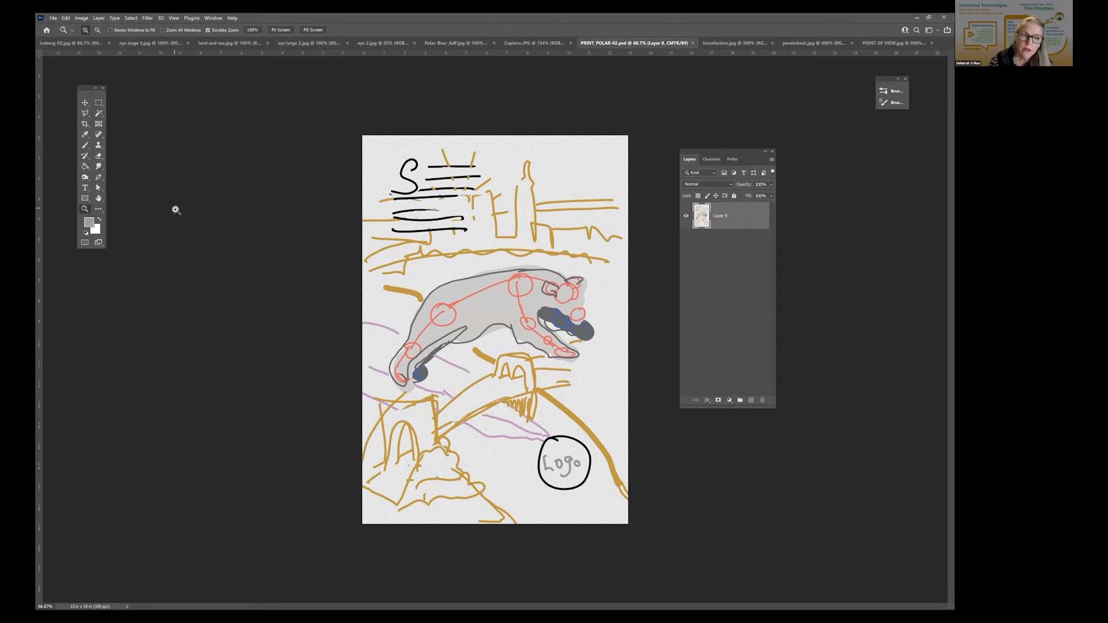
pyautogui.press('alt')
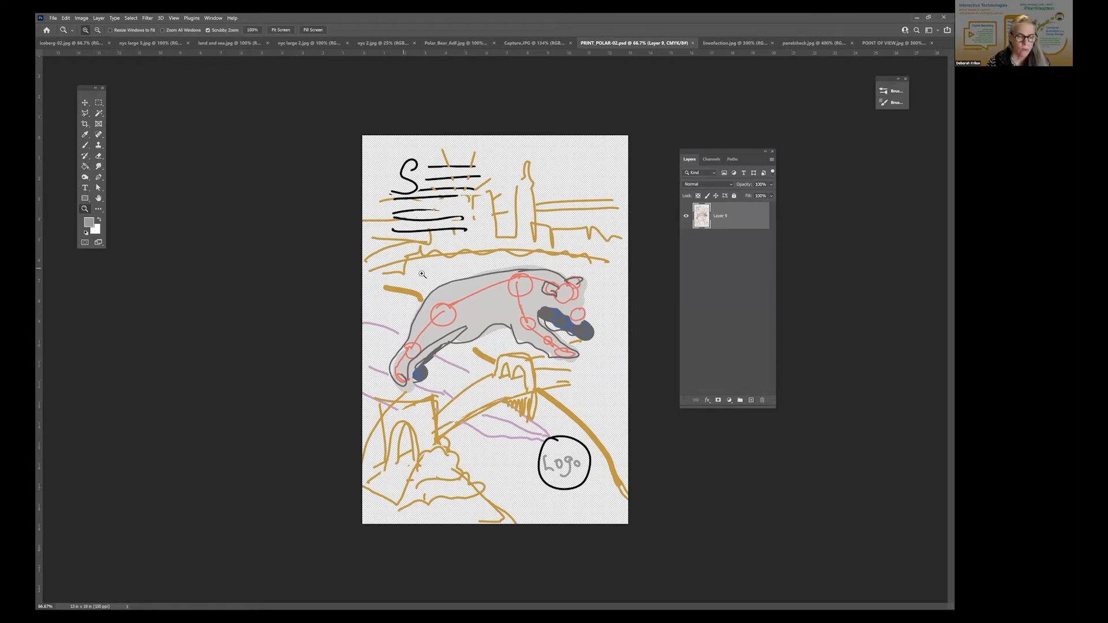
pyautogui.moveTo(423, 275); pyautogui.dragTo(489, 308)
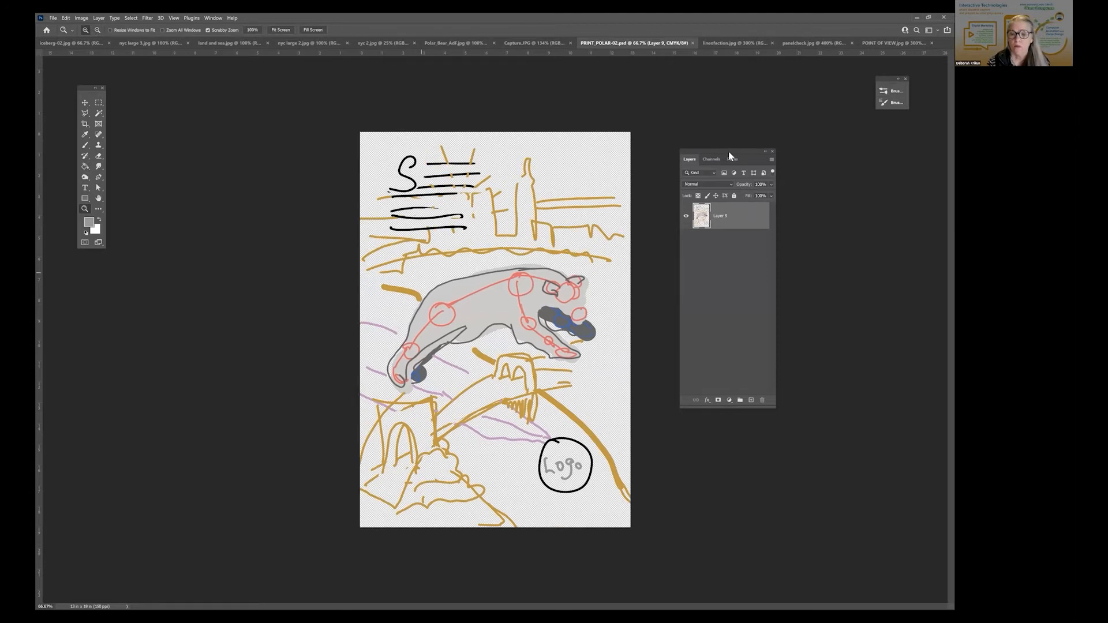
pyautogui.click(418, 269)
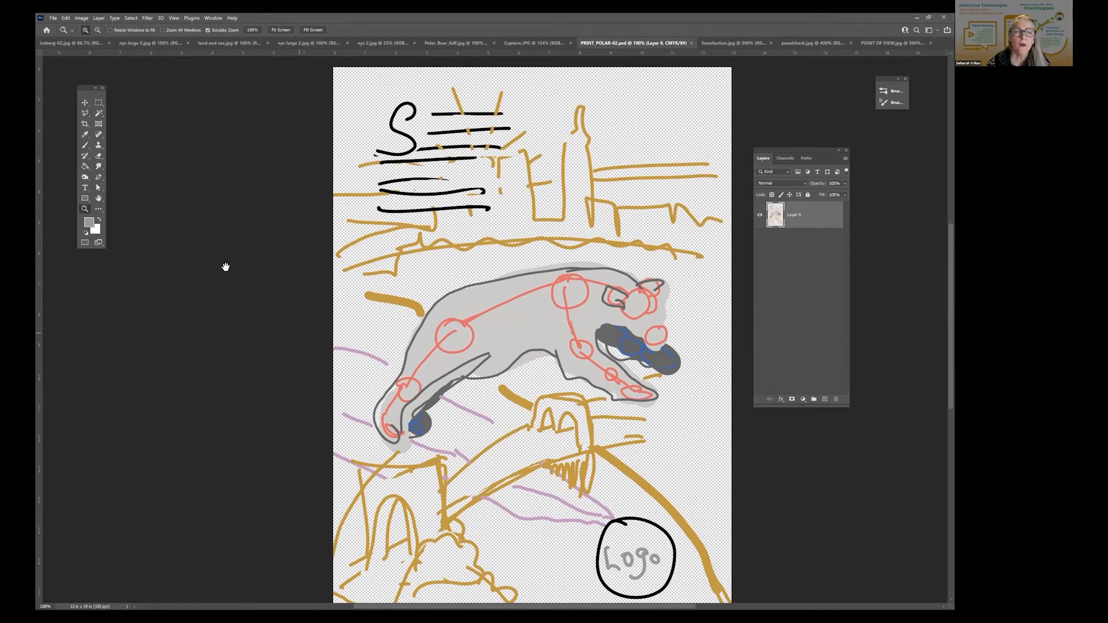
pyautogui.moveTo(303, 345); pyautogui.dragTo(241, 276)
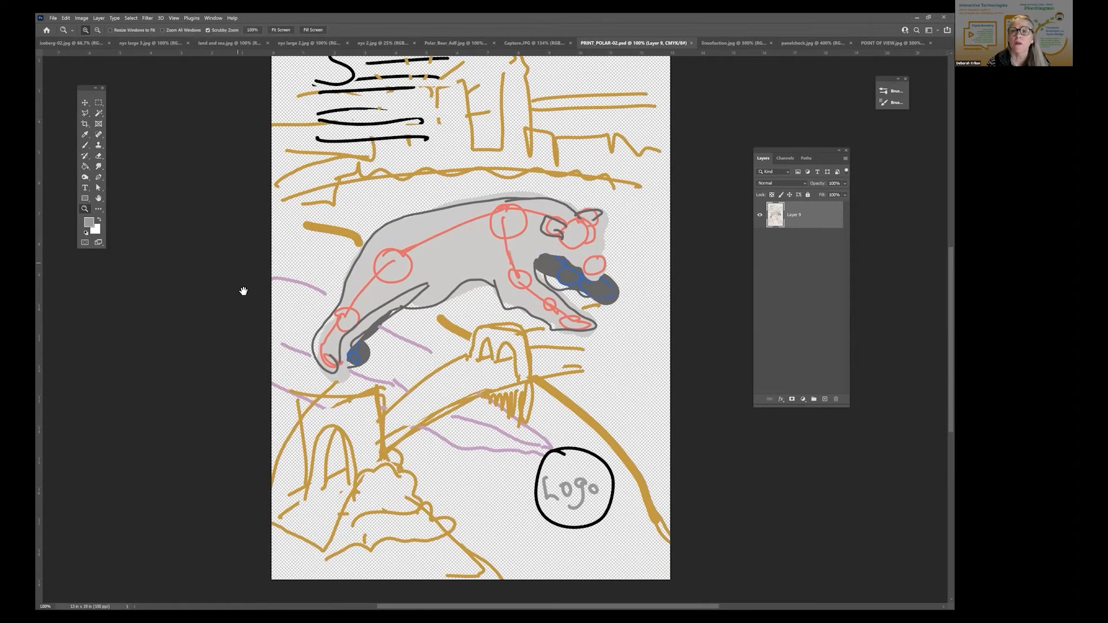
pyautogui.moveTo(243, 286); pyautogui.dragTo(243, 305)
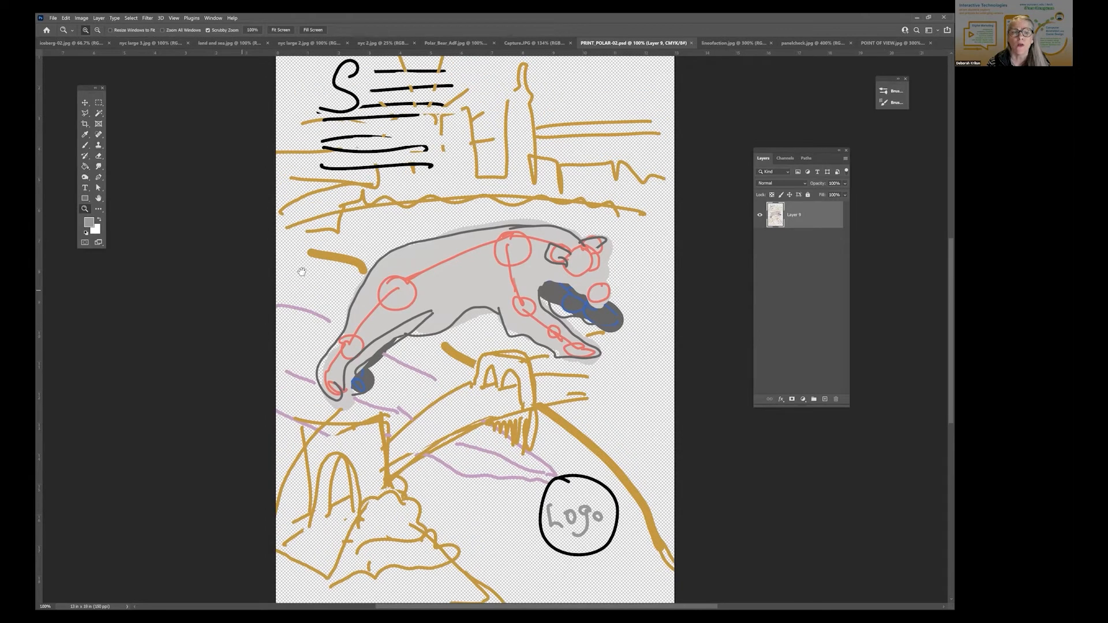
pyautogui.scroll(1, 393, 250)
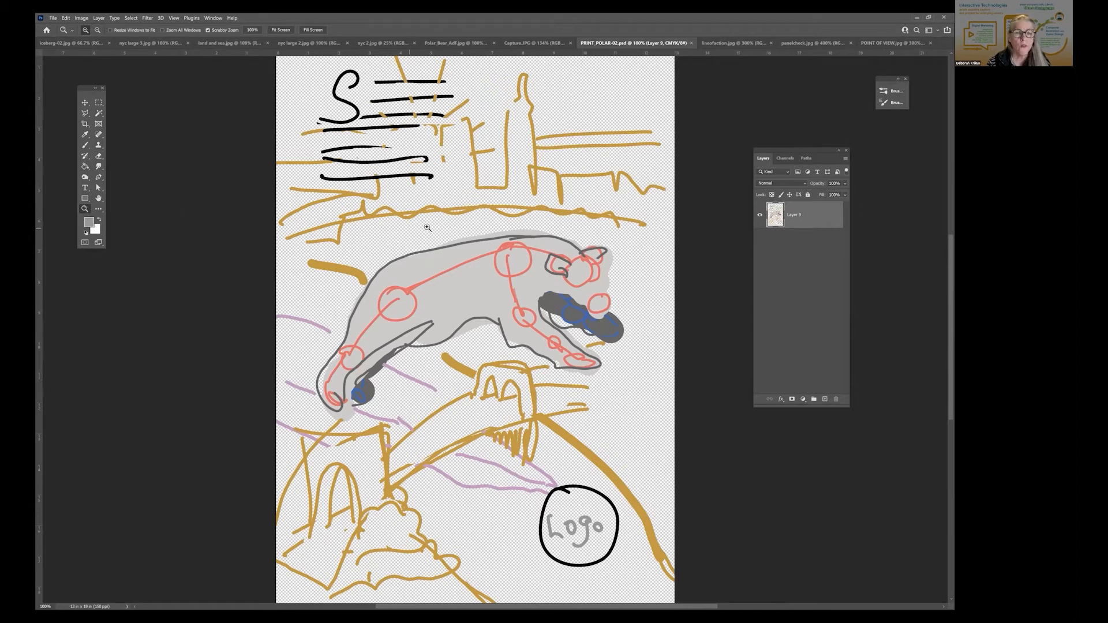
pyautogui.moveTo(449, 228); pyautogui.dragTo(443, 234)
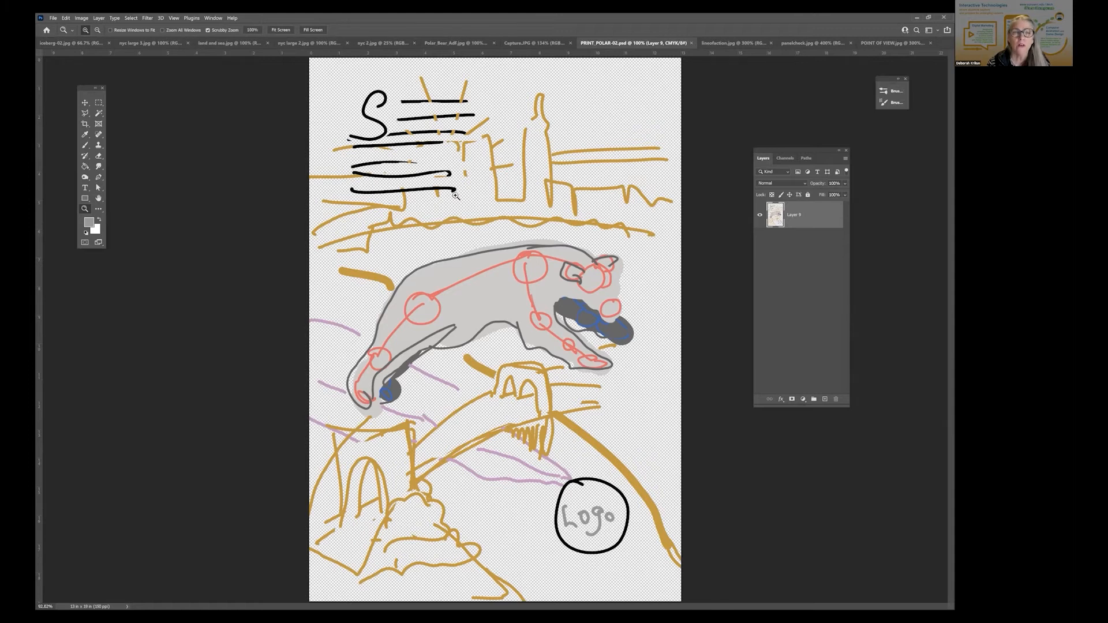
pyautogui.moveTo(456, 195); pyautogui.dragTo(392, 178)
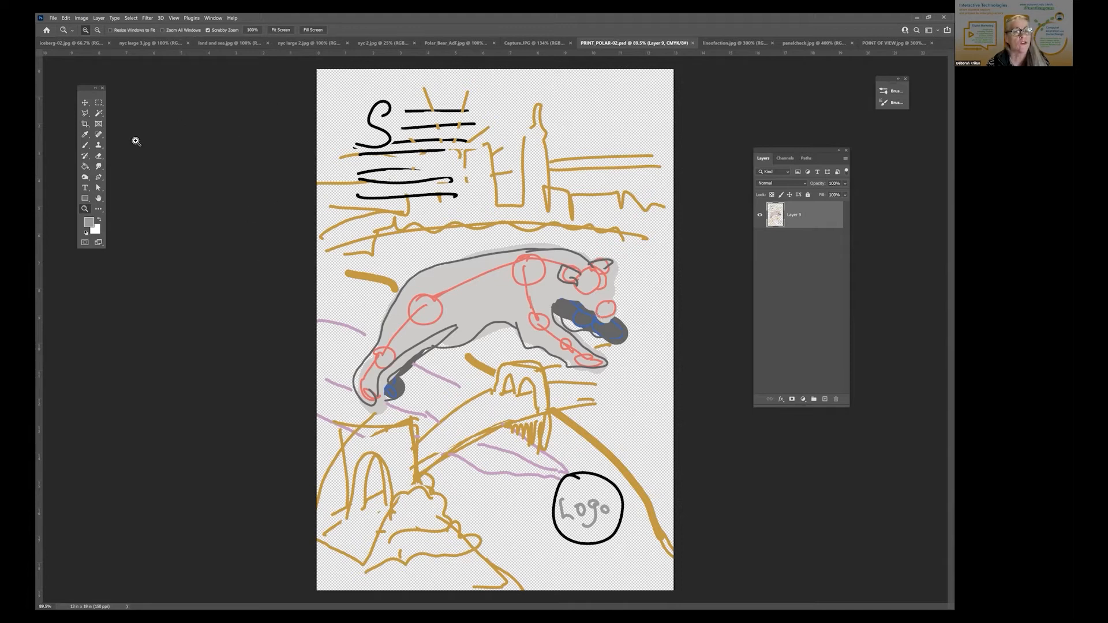
pyautogui.moveTo(88, 88); pyautogui.dragTo(245, 143)
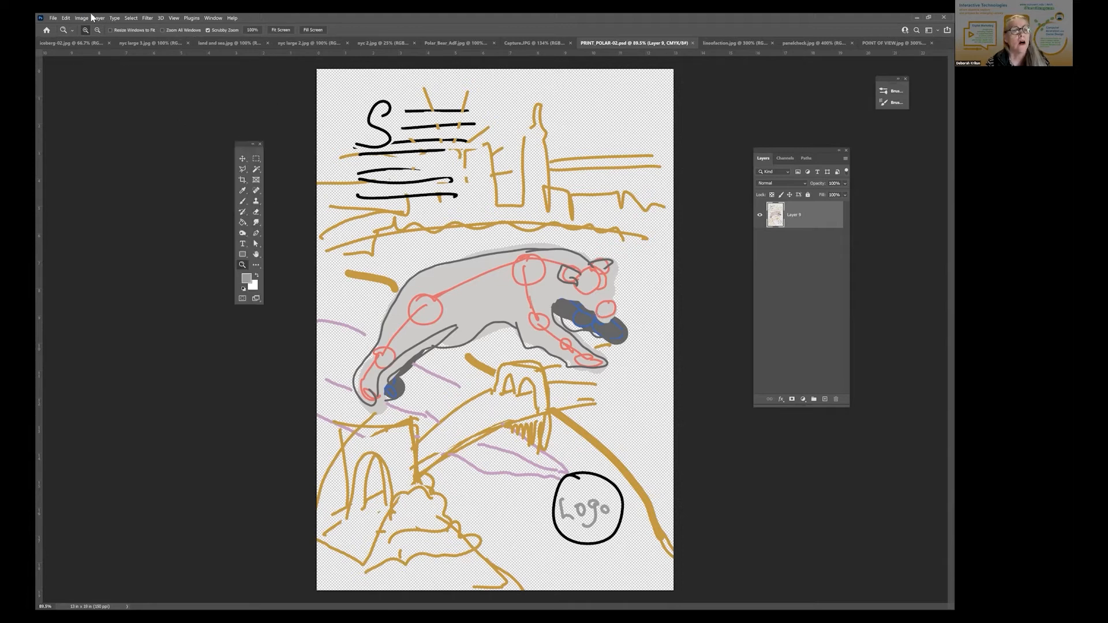
# - Try placing the iceberg-02 image as an embedded file on the poster sketch
pyautogui.click(52, 19)
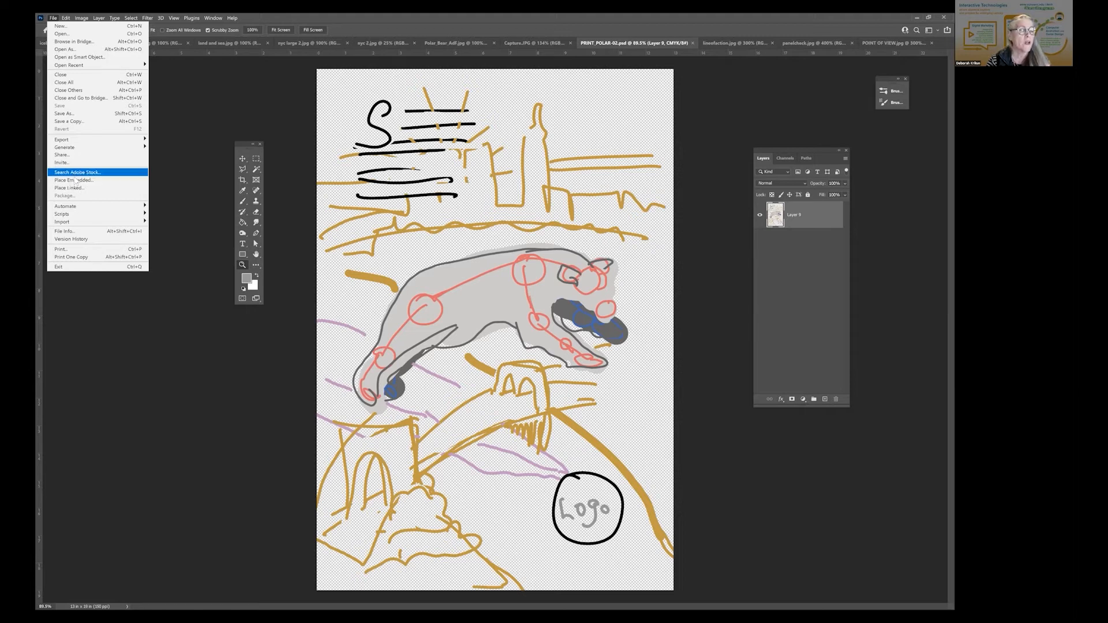
pyautogui.click(73, 179)
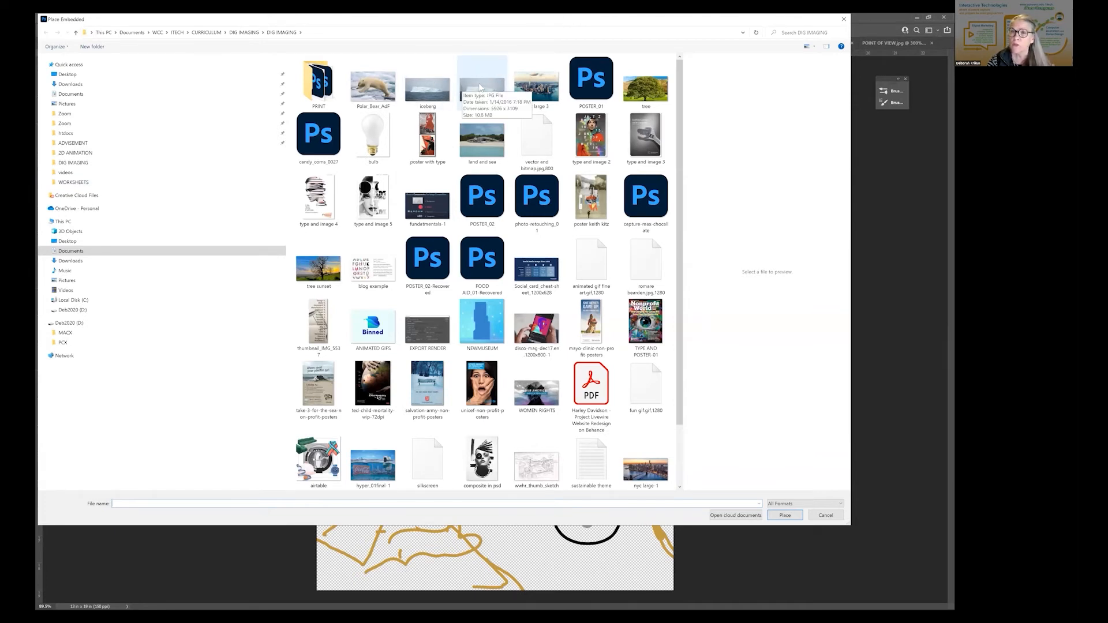
pyautogui.click(480, 88)
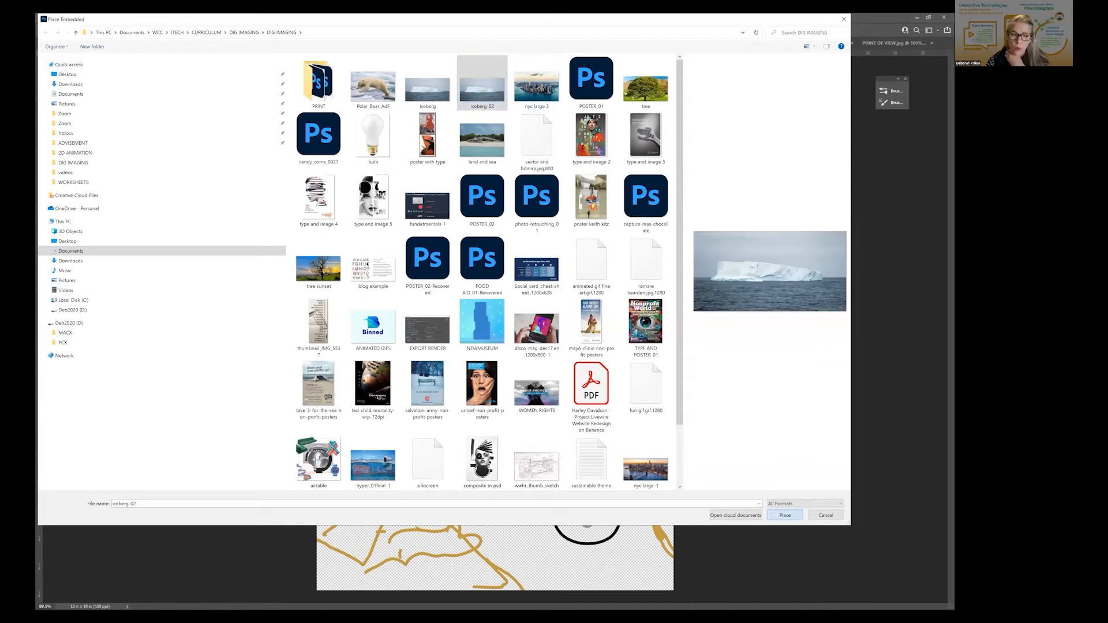
pyautogui.press('Return')
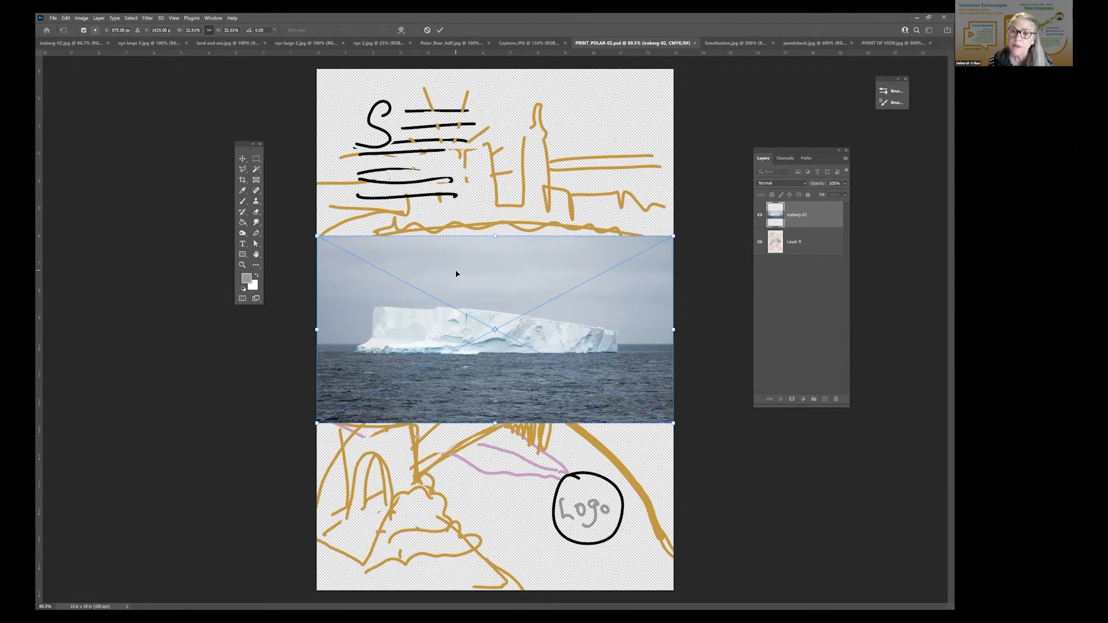
pyautogui.press('Escape')
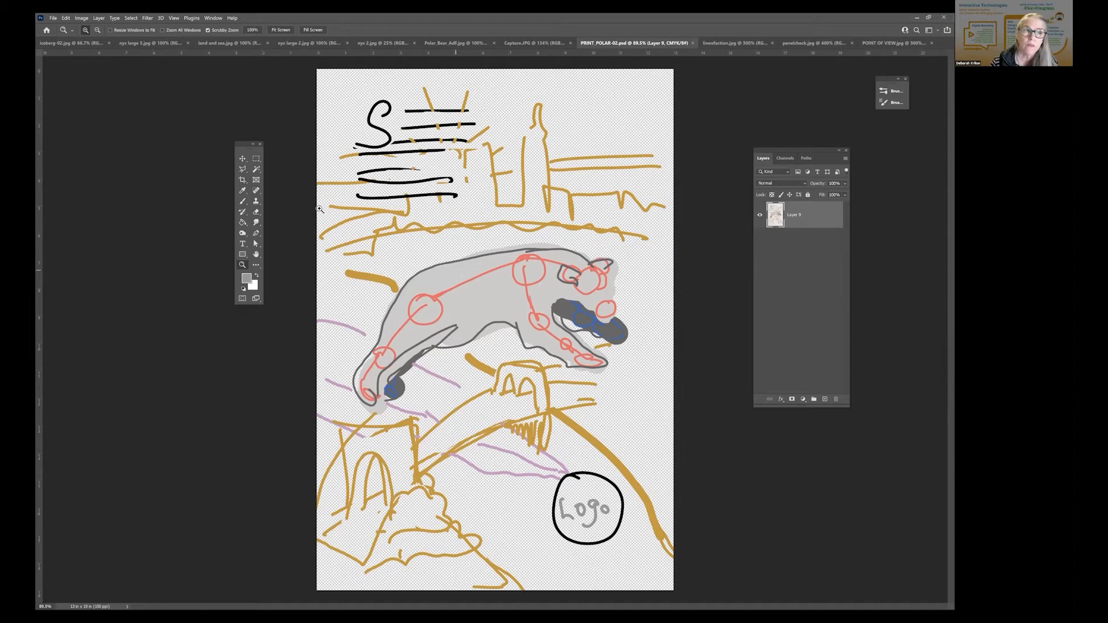
# - From iceberg-02.jpg, try selecting several files at once for opening, including photo-retouching_01, ANIMATED GIFS and TYPE AND POSTER-01, and cancel
pyautogui.click(70, 45)
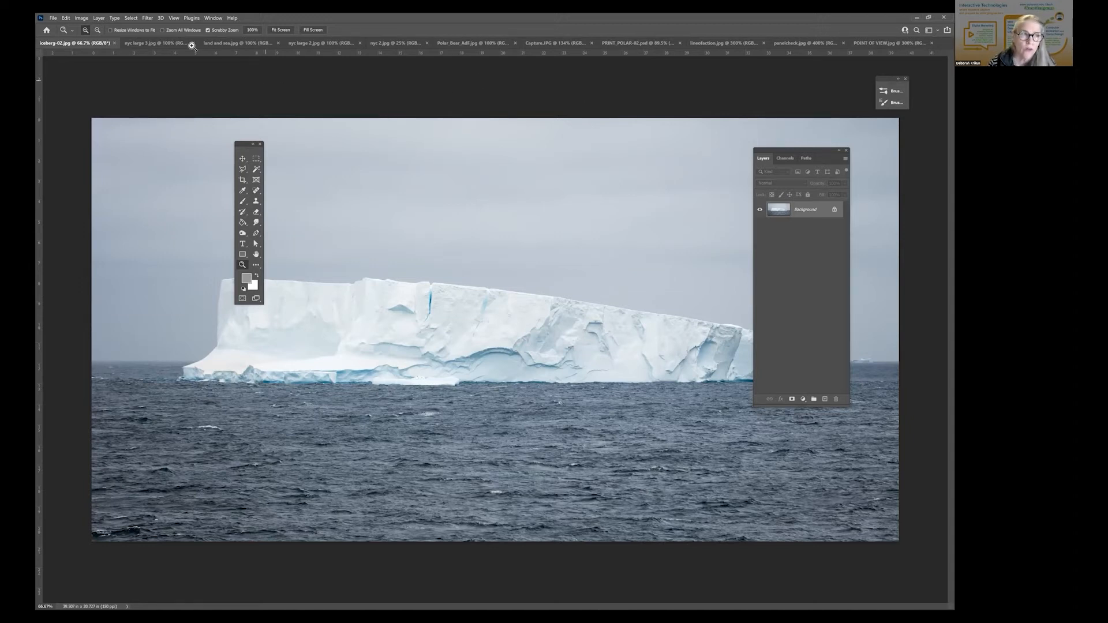
pyautogui.click(54, 17)
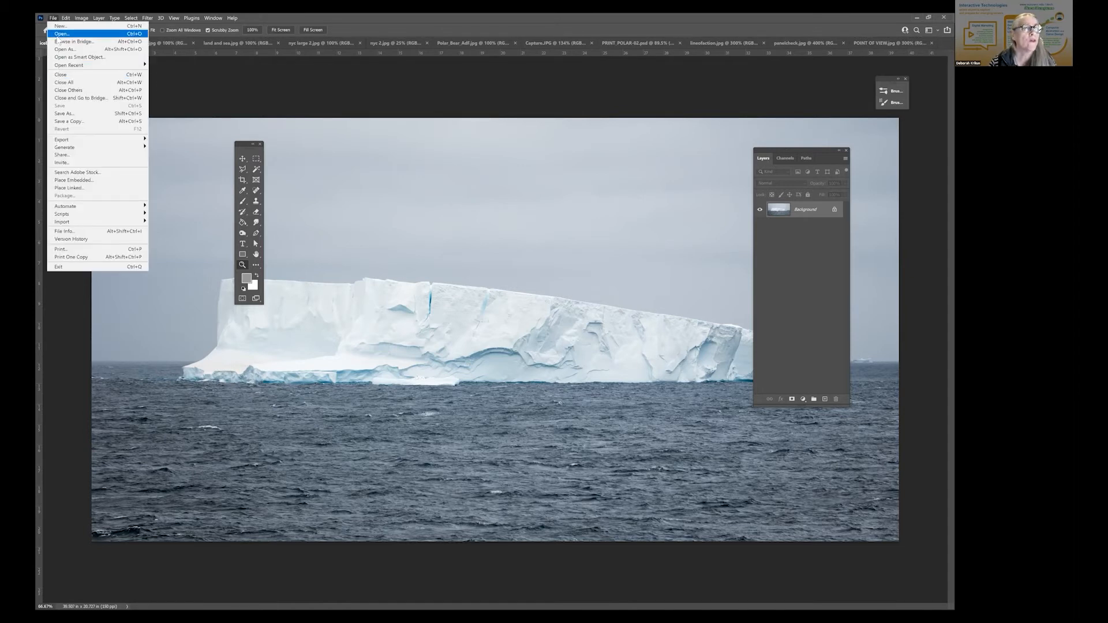
pyautogui.press('Escape')
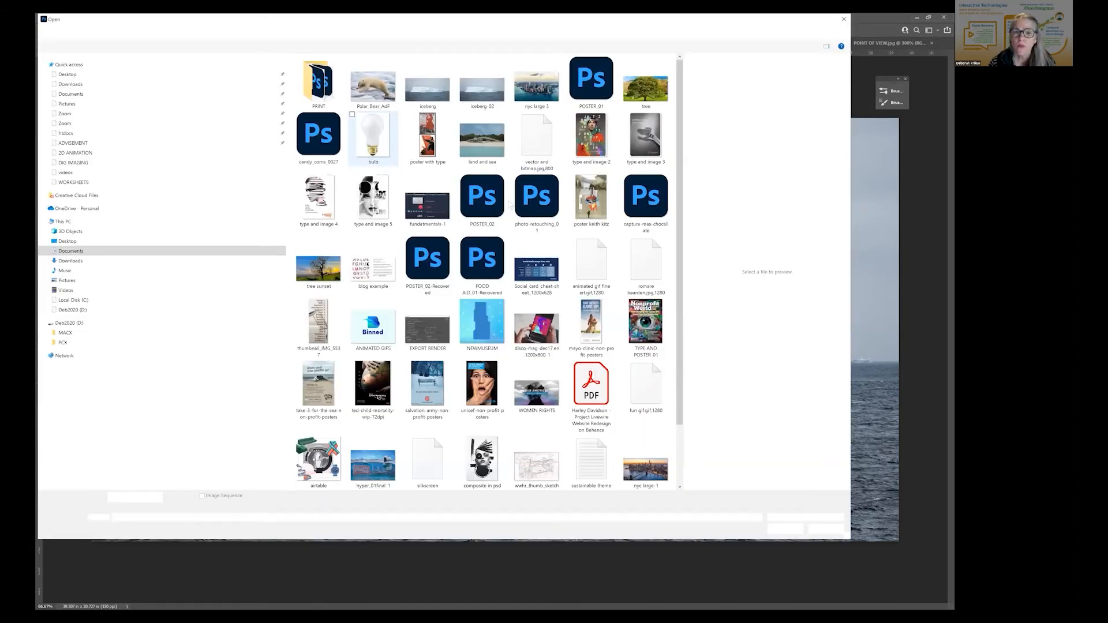
pyautogui.click(536, 202)
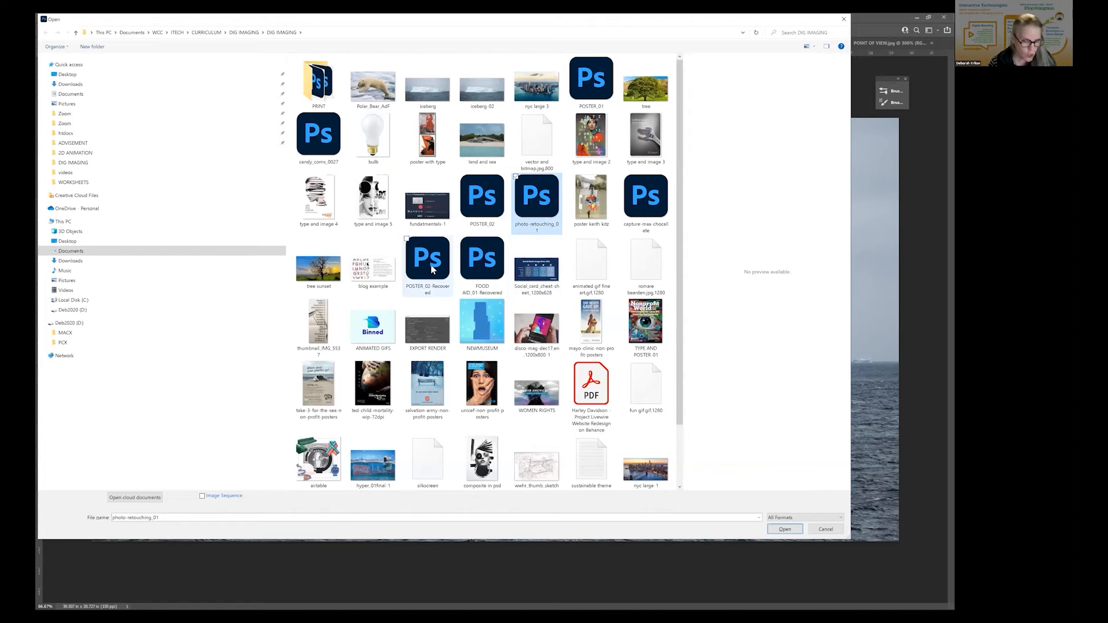
pyautogui.keyDown('ctrl'); pyautogui.click(375, 312); pyautogui.keyUp('ctrl')
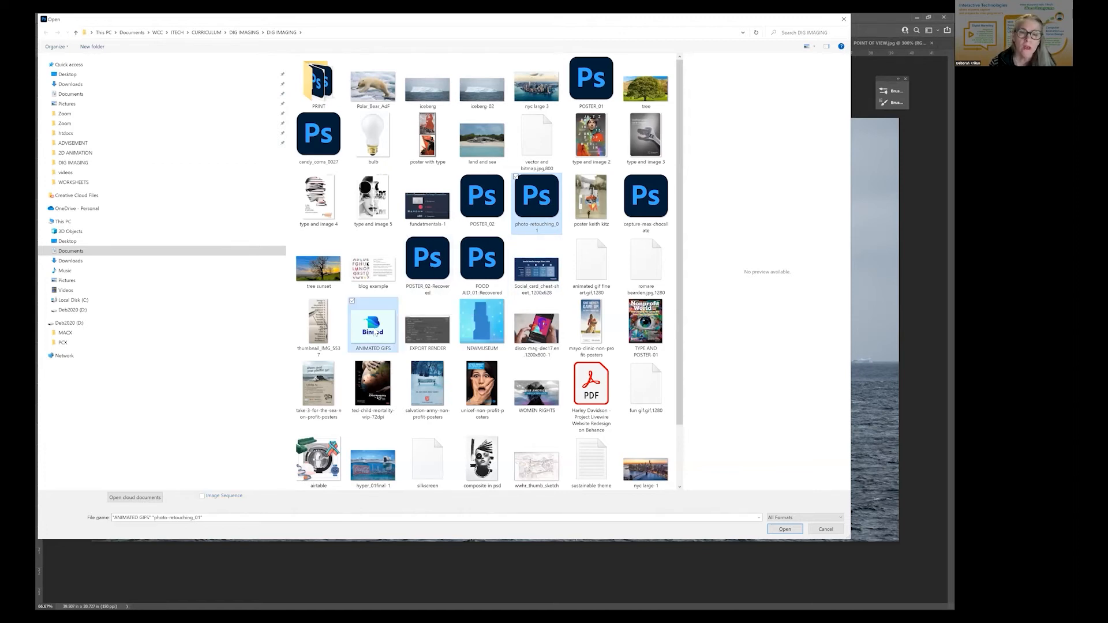
pyautogui.keyDown('ctrl'); pyautogui.click(646, 324); pyautogui.keyUp('ctrl')
pyautogui.keyDown('ctrl'); pyautogui.click(319, 386); pyautogui.keyUp('ctrl')
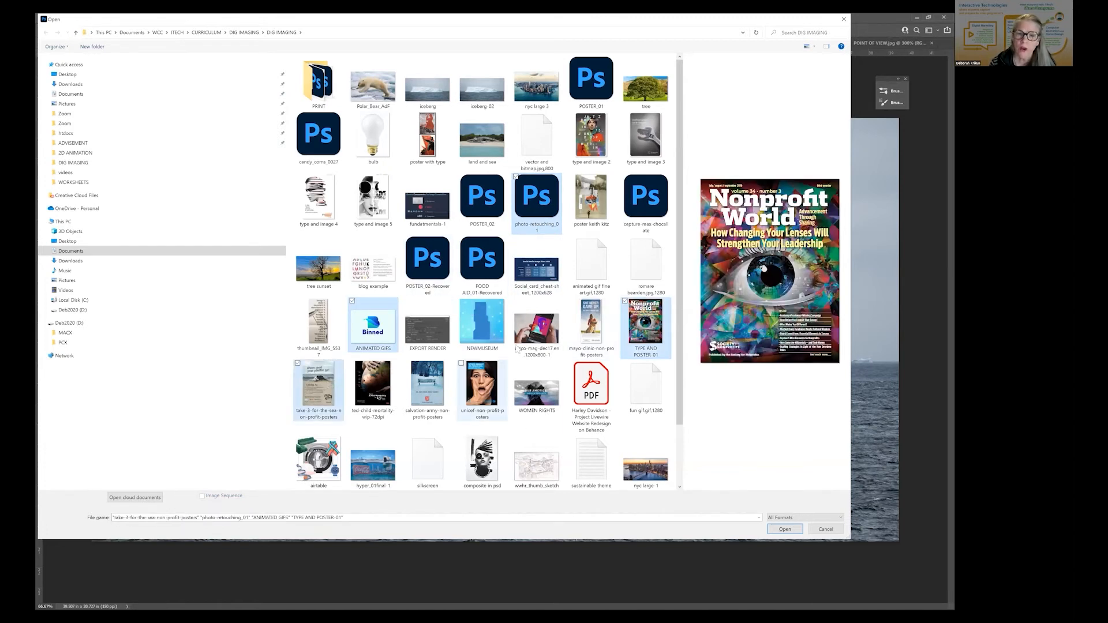
pyautogui.keyDown('ctrl'); pyautogui.click(380, 143); pyautogui.keyUp('ctrl')
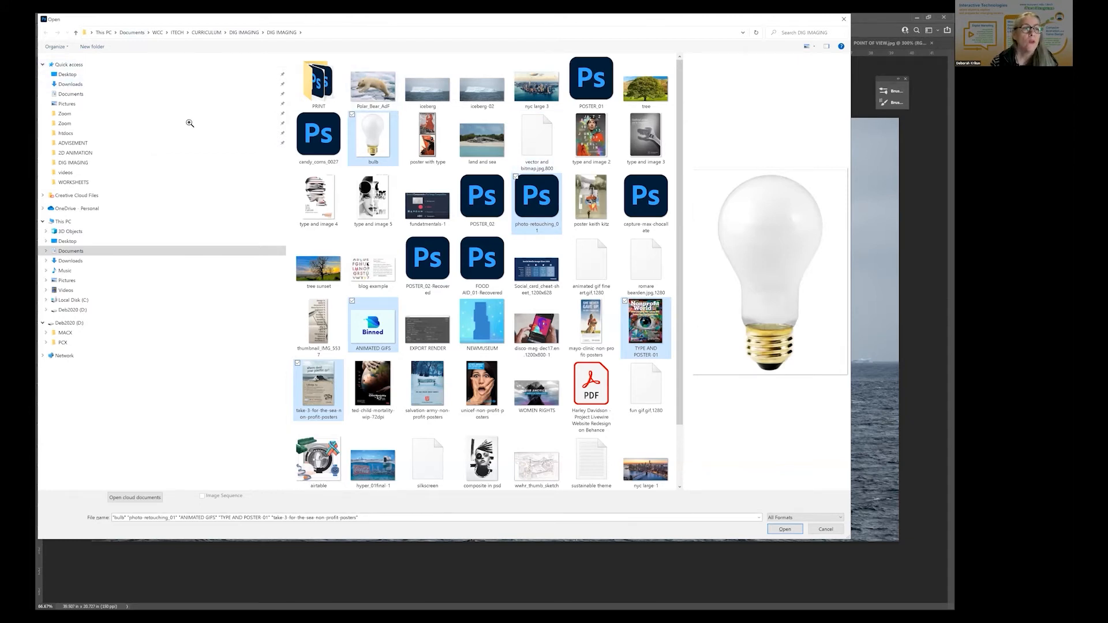
pyautogui.press('Escape')
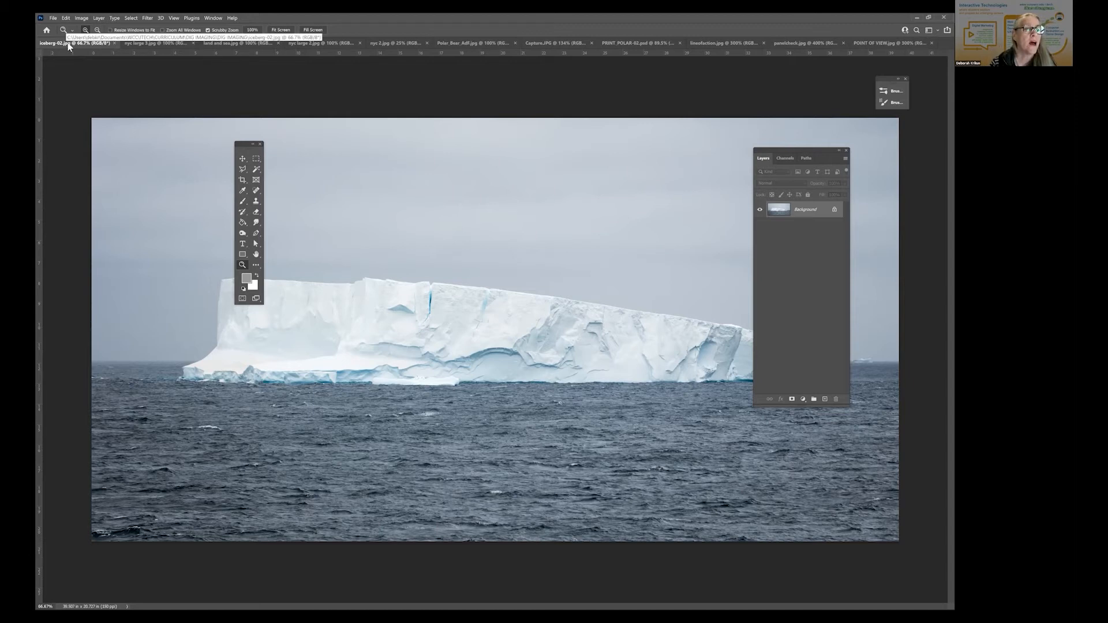
# - Undock iceberg-02.jpg into a floating window and bring the PRINT_POLAR-02.psd poster up behind it
pyautogui.moveTo(512, 219); pyautogui.dragTo(522, 220)
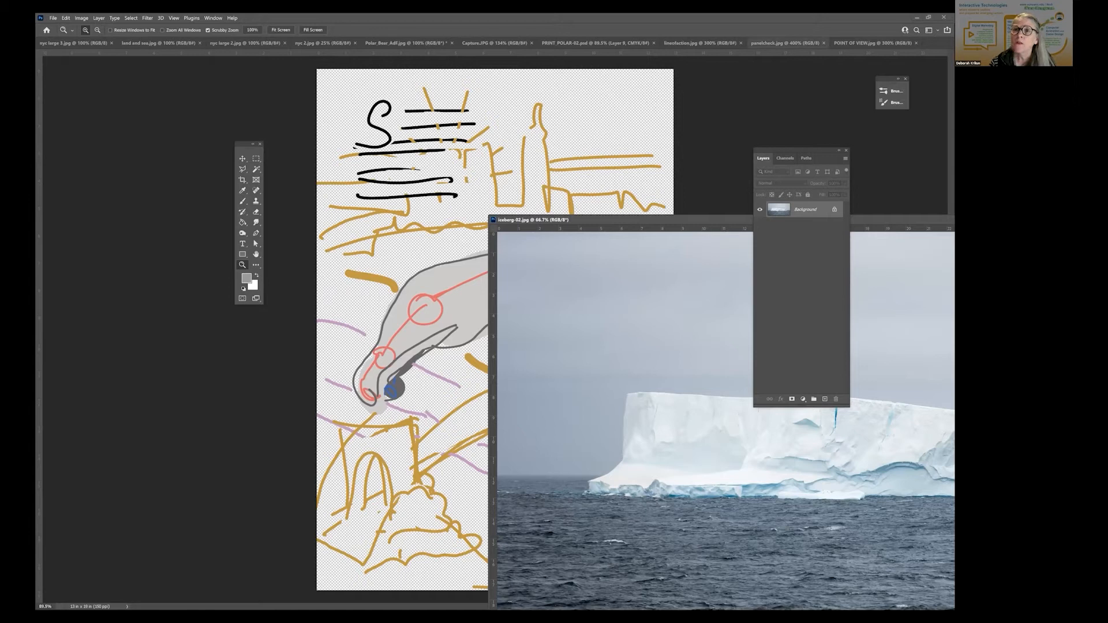
pyautogui.click(785, 43)
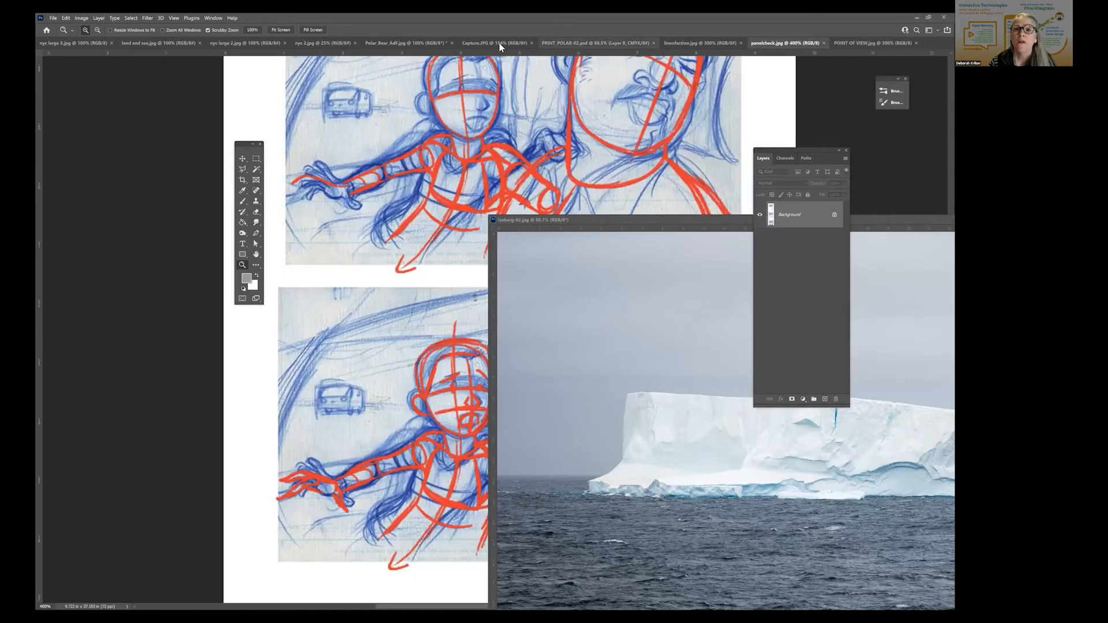
pyautogui.click(587, 42)
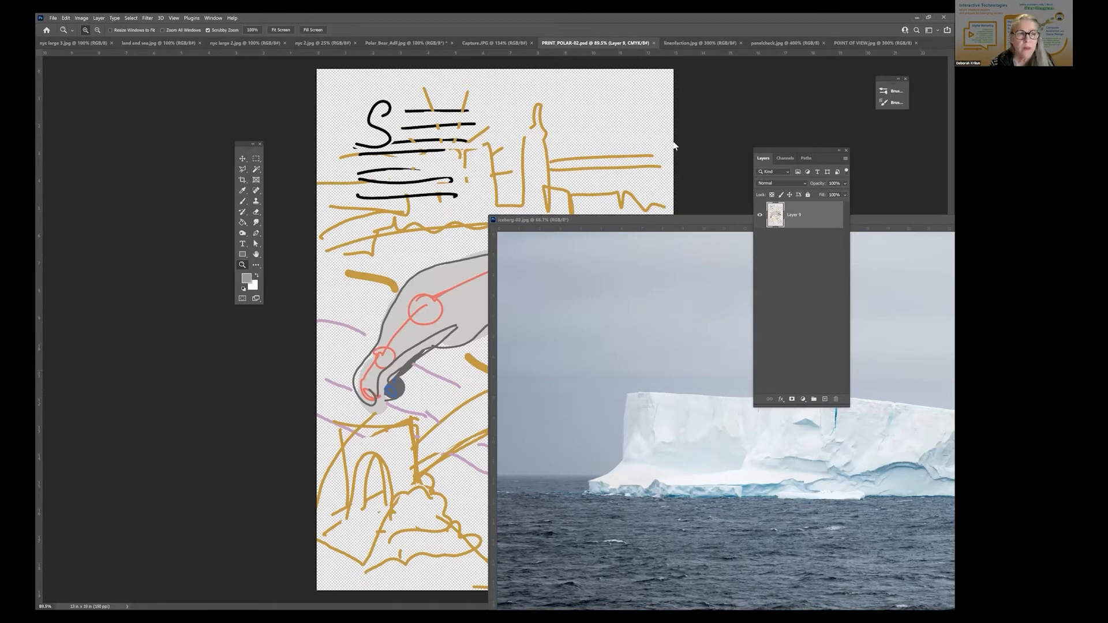
# - Copy the iceberg image into PRINT_POLAR-02.psd as a layer with the Move tool, and close the floating iceberg-02.jpg window
pyautogui.click(243, 159)
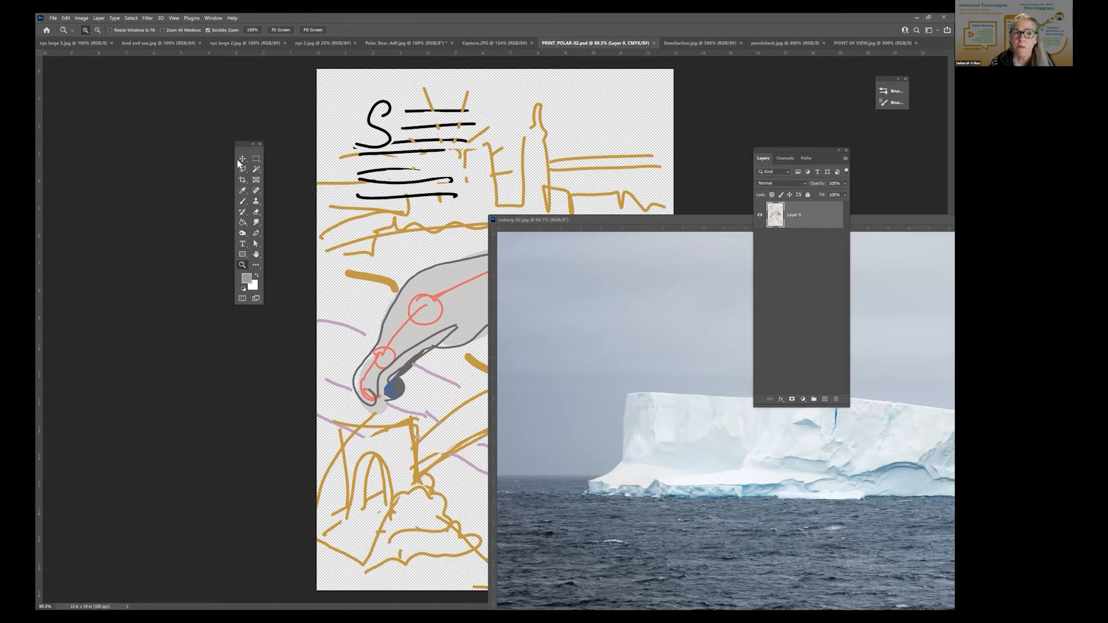
pyautogui.moveTo(547, 223); pyautogui.dragTo(567, 145)
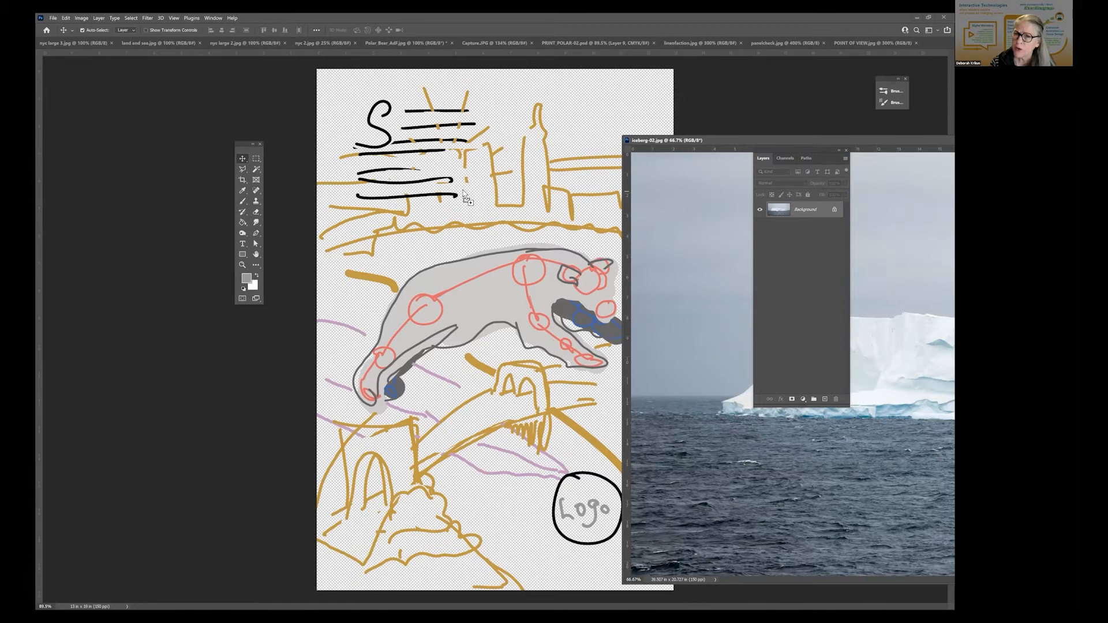
pyautogui.moveTo(465, 196); pyautogui.dragTo(464, 196)
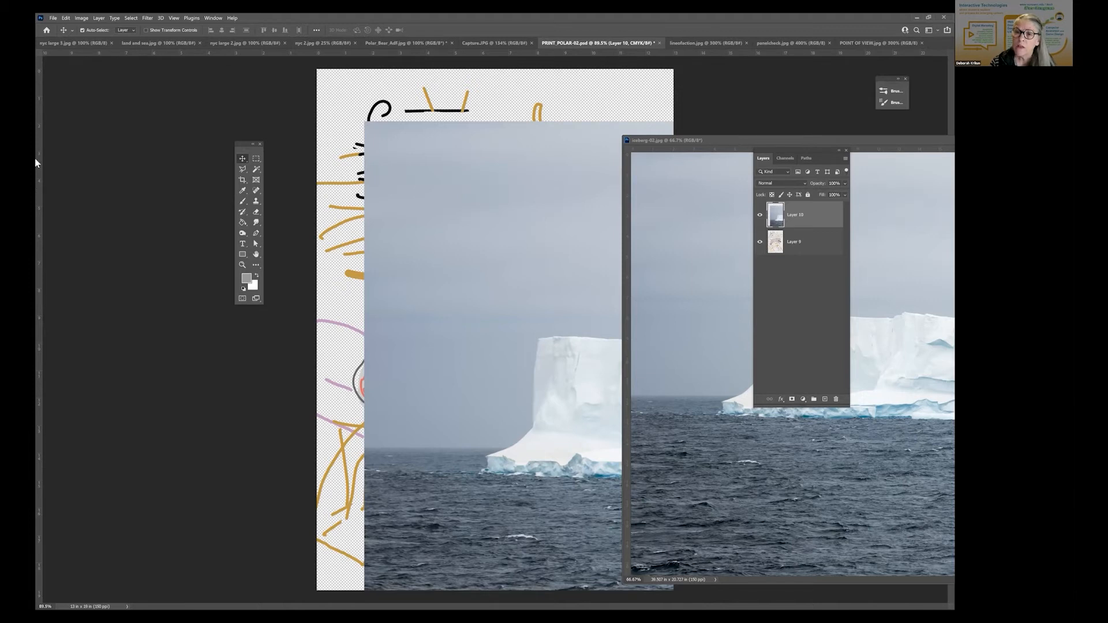
pyautogui.moveTo(737, 139); pyautogui.dragTo(36, 160)
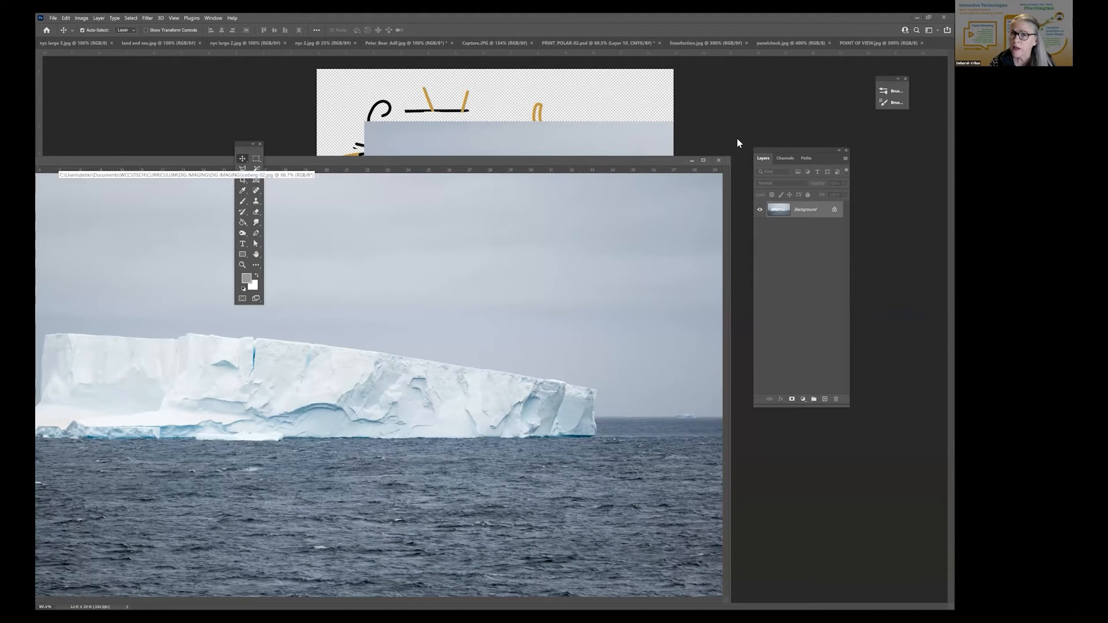
pyautogui.click(719, 161)
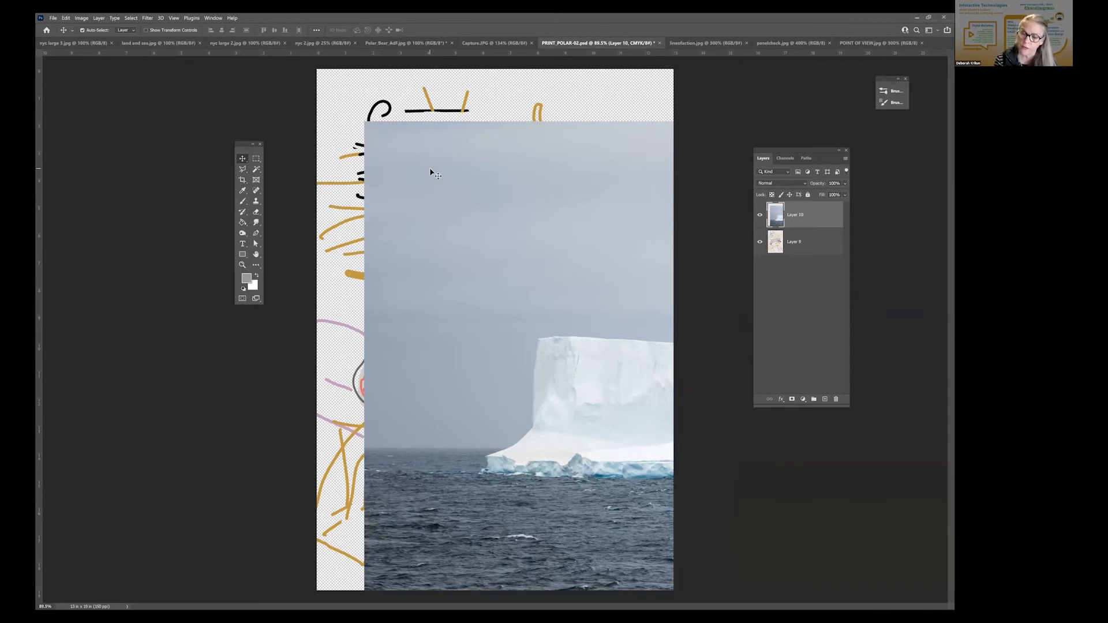
# - Bring the iceberg layer into Free Transform with its full bounding box in view and the layer list clear of it
pyautogui.click(175, 19)
pyautogui.click(201, 83)
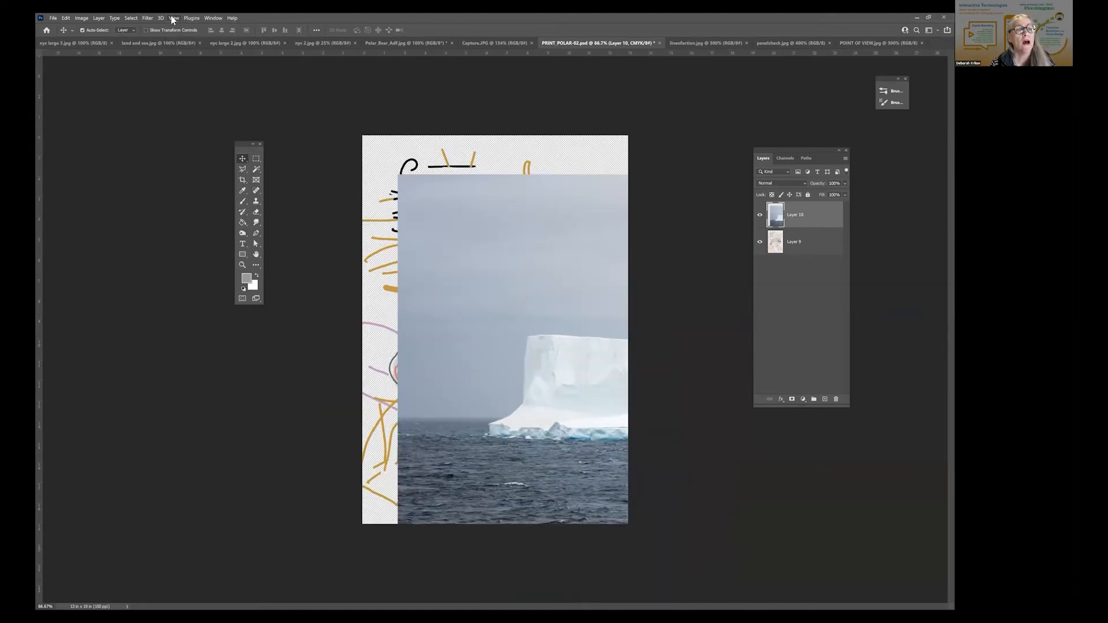
pyautogui.click(175, 18)
pyautogui.click(195, 82)
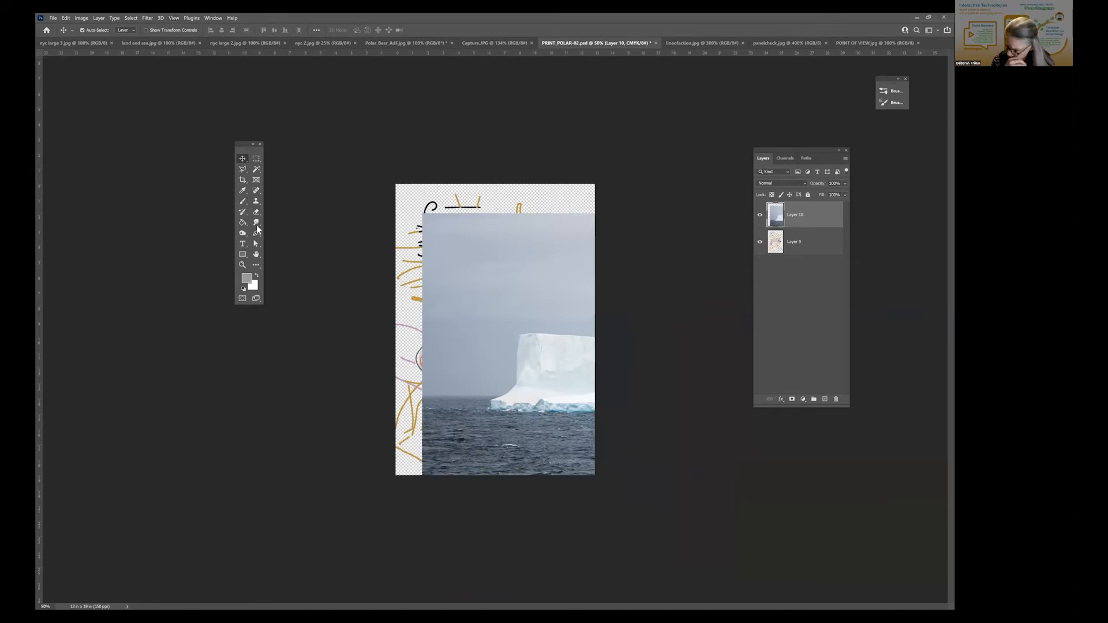
pyautogui.hotkey('ctrl', '-')
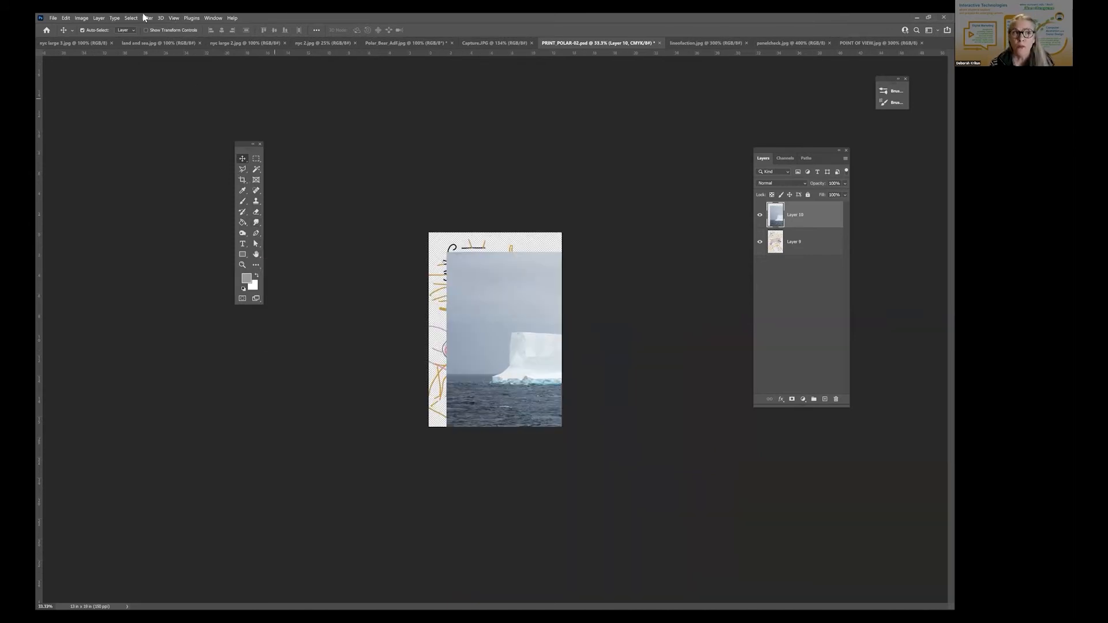
pyautogui.click(173, 18)
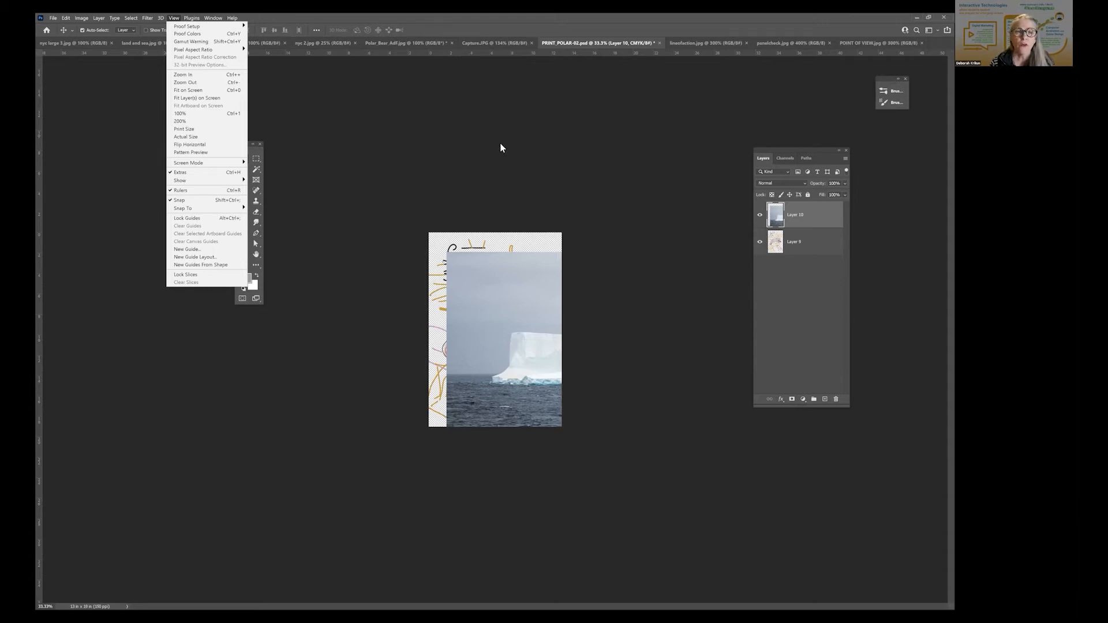
pyautogui.click(510, 280)
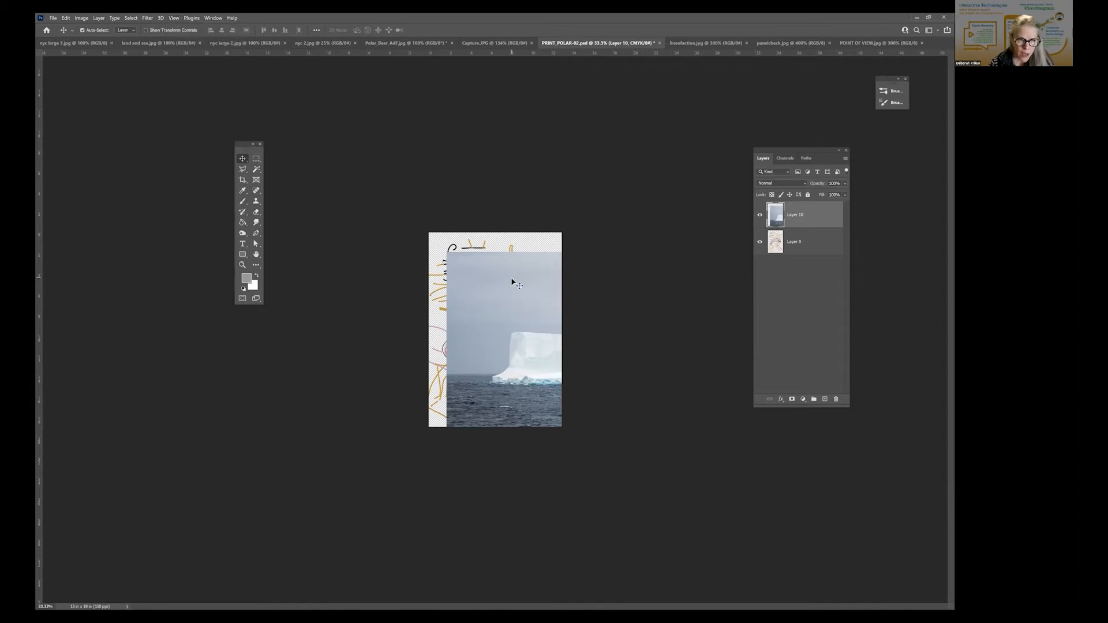
pyautogui.click(66, 18)
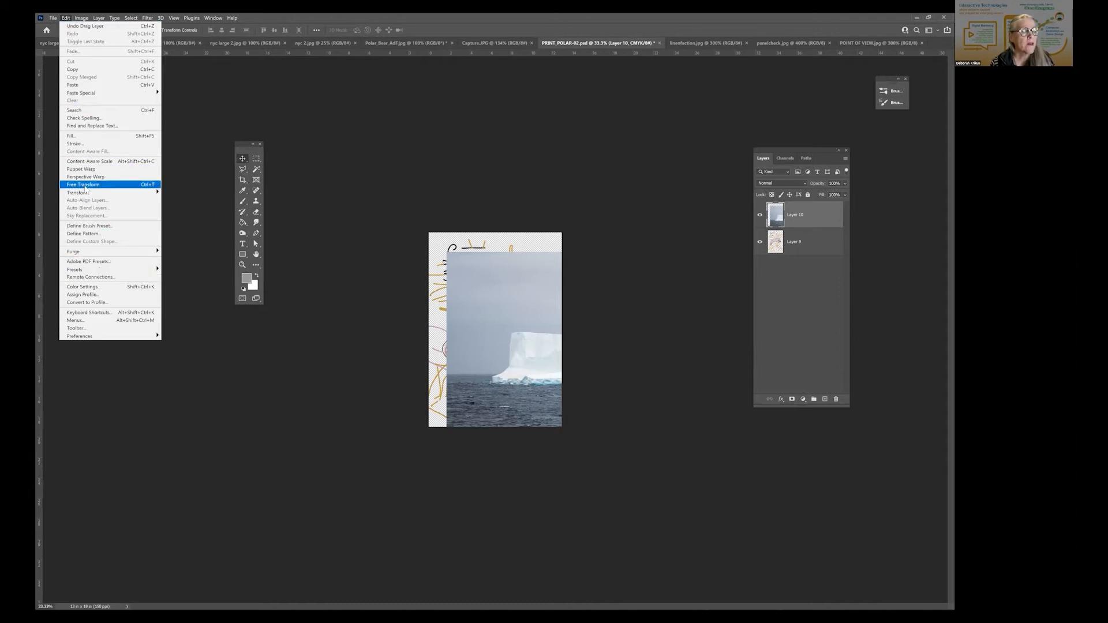
pyautogui.moveTo(79, 198)
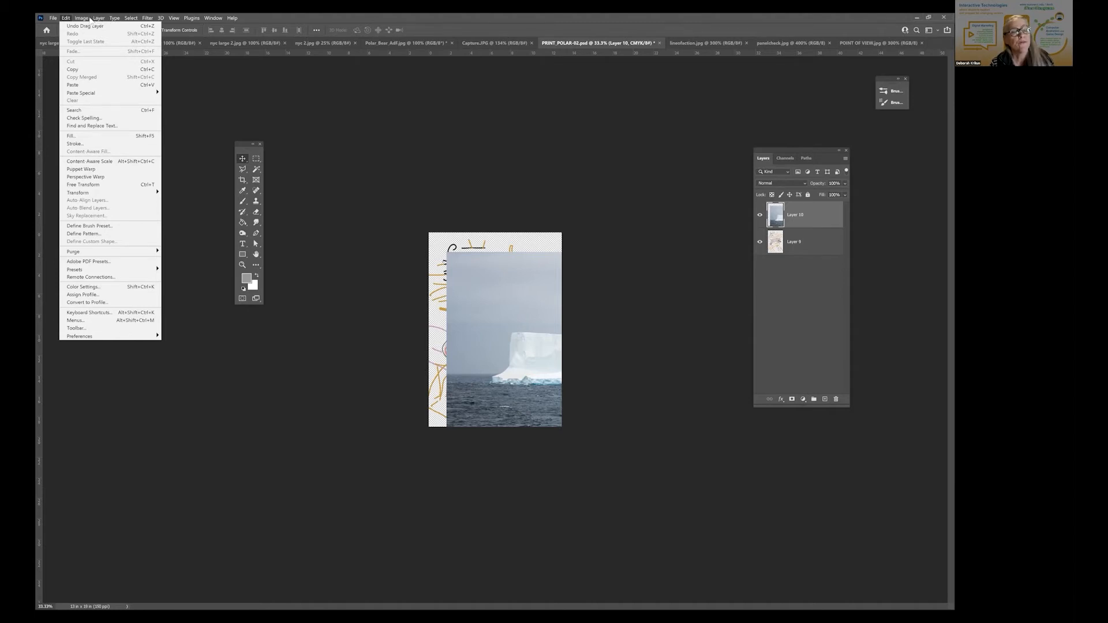
pyautogui.moveTo(90, 19)
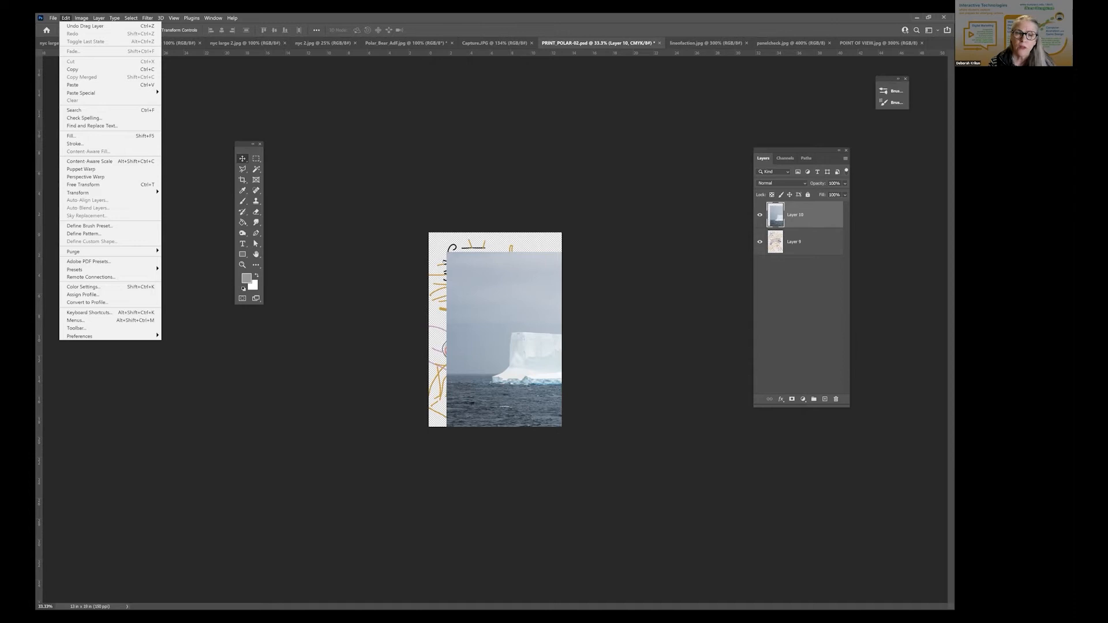
pyautogui.click(529, 304)
pyautogui.hotkey('ctrl', 't')
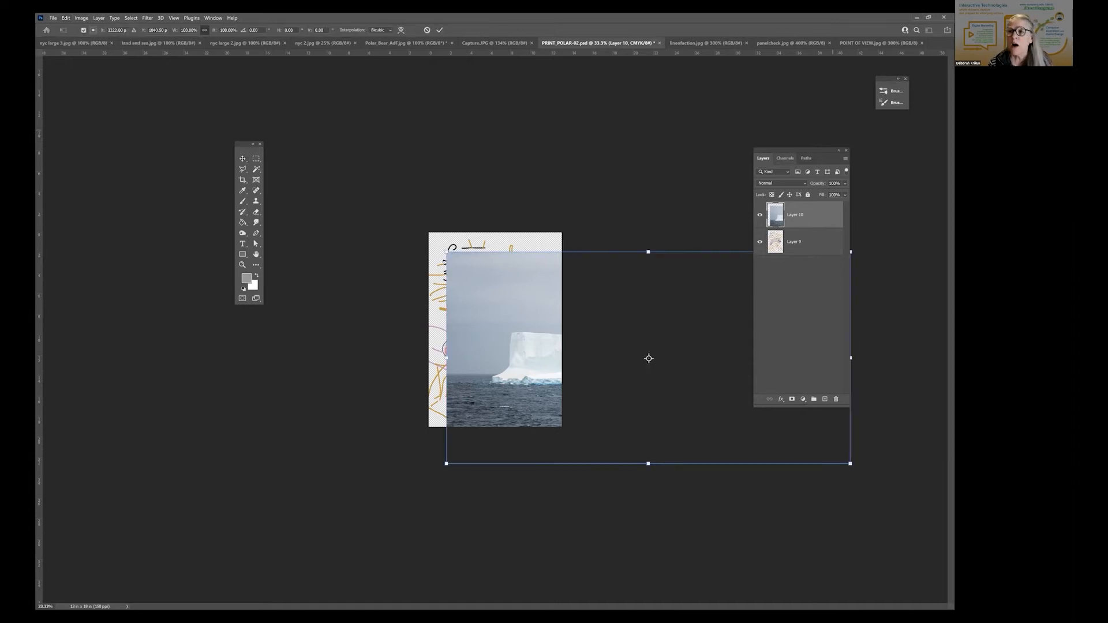
pyautogui.moveTo(809, 151); pyautogui.dragTo(335, 155)
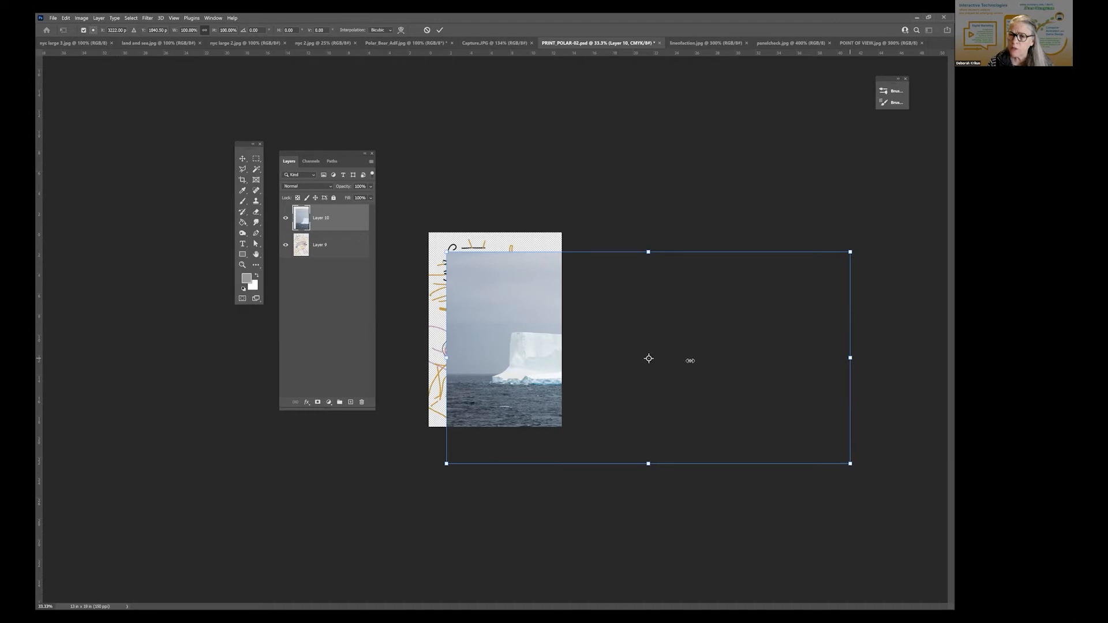
# - Try scaling the iceberg layer down and up by its handles and moving it over the sketch, and undo every change
pyautogui.moveTo(850, 357); pyautogui.dragTo(831, 358)
pyautogui.hotkey('ctrl', 'z')
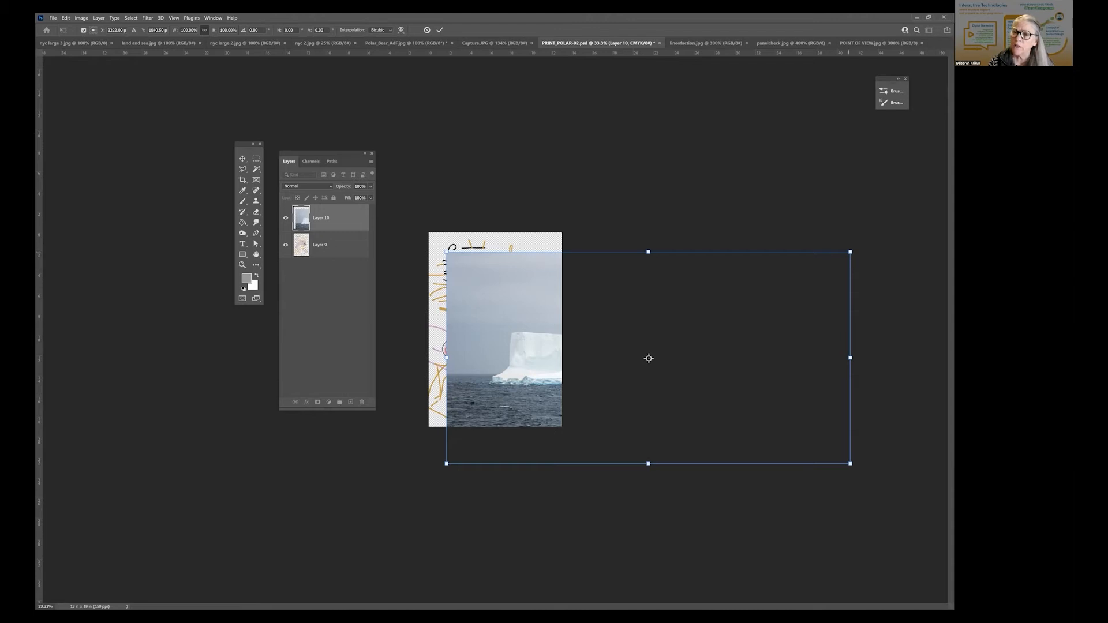
pyautogui.moveTo(850, 252); pyautogui.dragTo(658, 313)
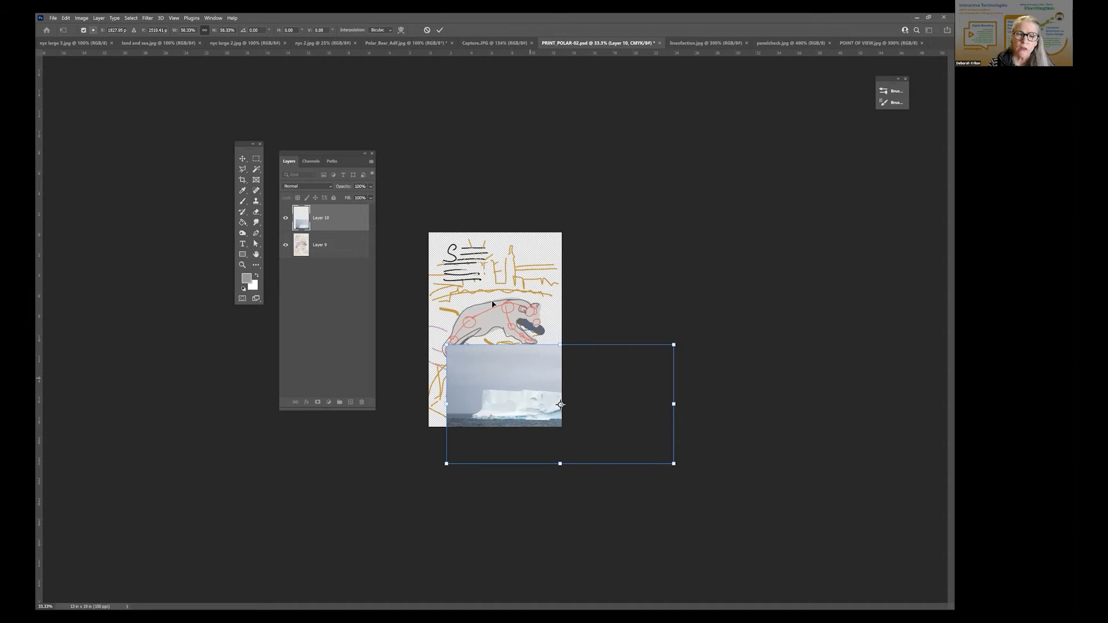
pyautogui.moveTo(529, 380); pyautogui.dragTo(484, 328)
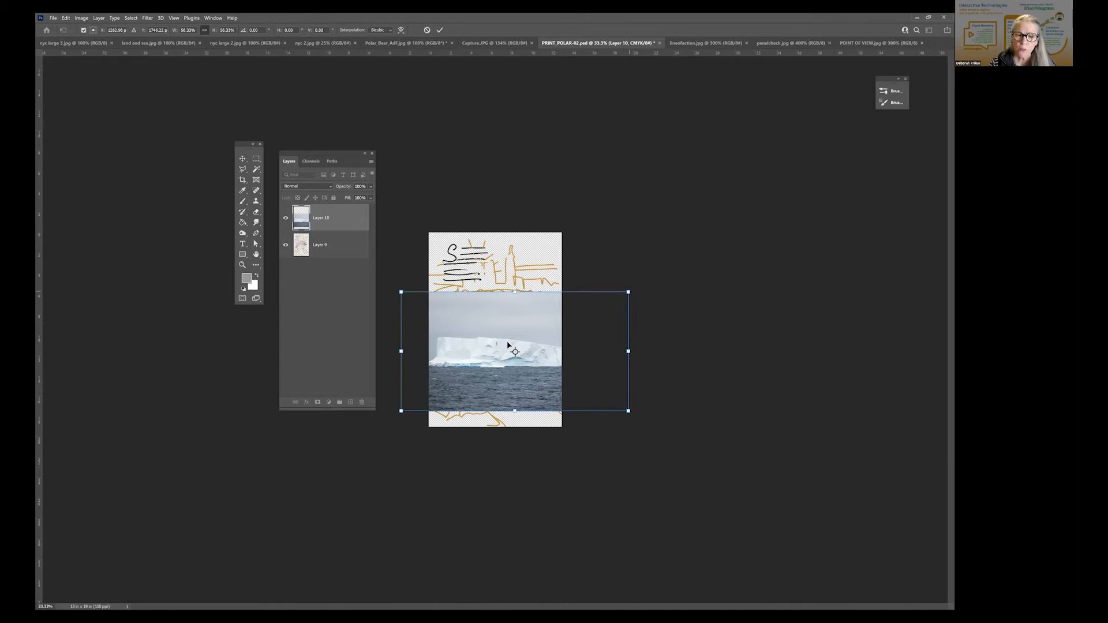
pyautogui.moveTo(629, 292); pyautogui.dragTo(746, 217)
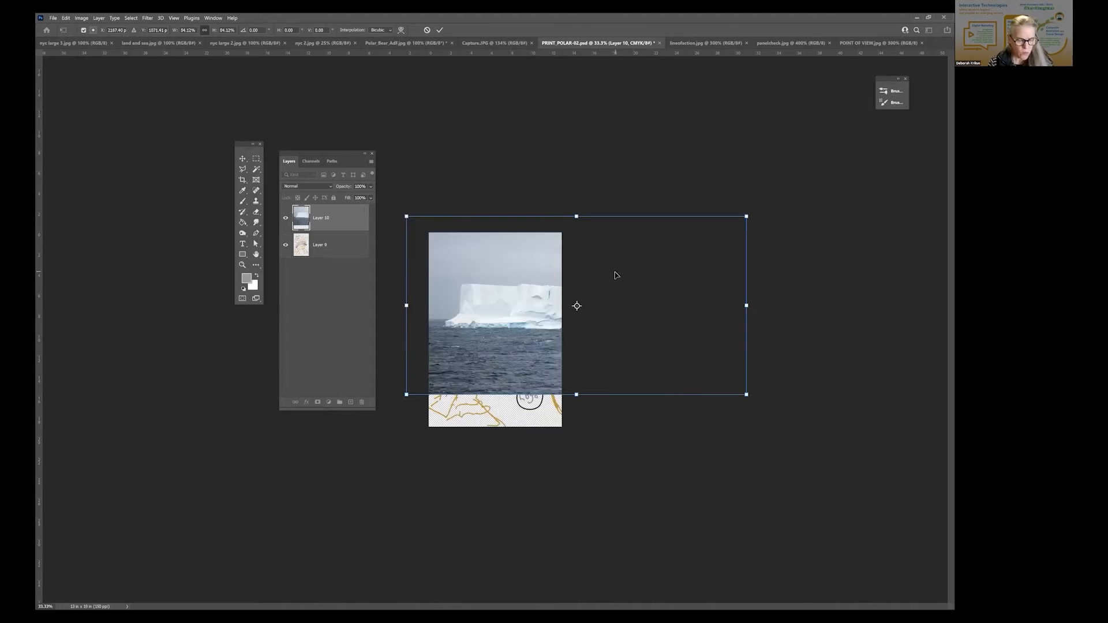
pyautogui.hotkey('ctrl', 'z')
pyautogui.hotkey('ctrl', 'z')
pyautogui.hotkey('ctrl', 'z')
pyautogui.hotkey('ctrl', 'z')
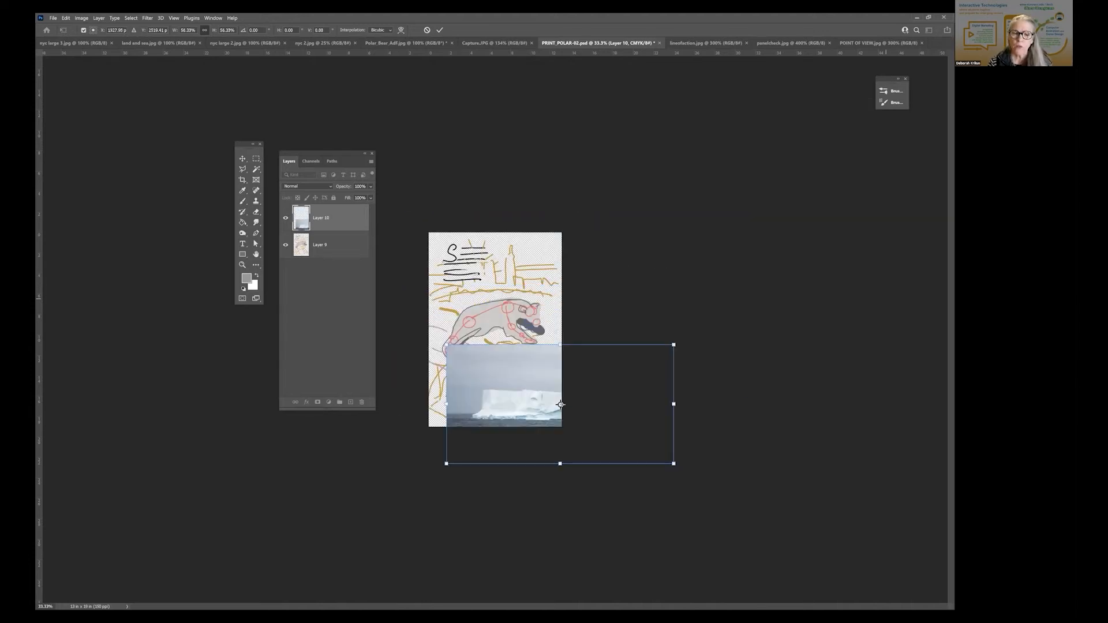
pyautogui.hotkey('ctrl', 'z')
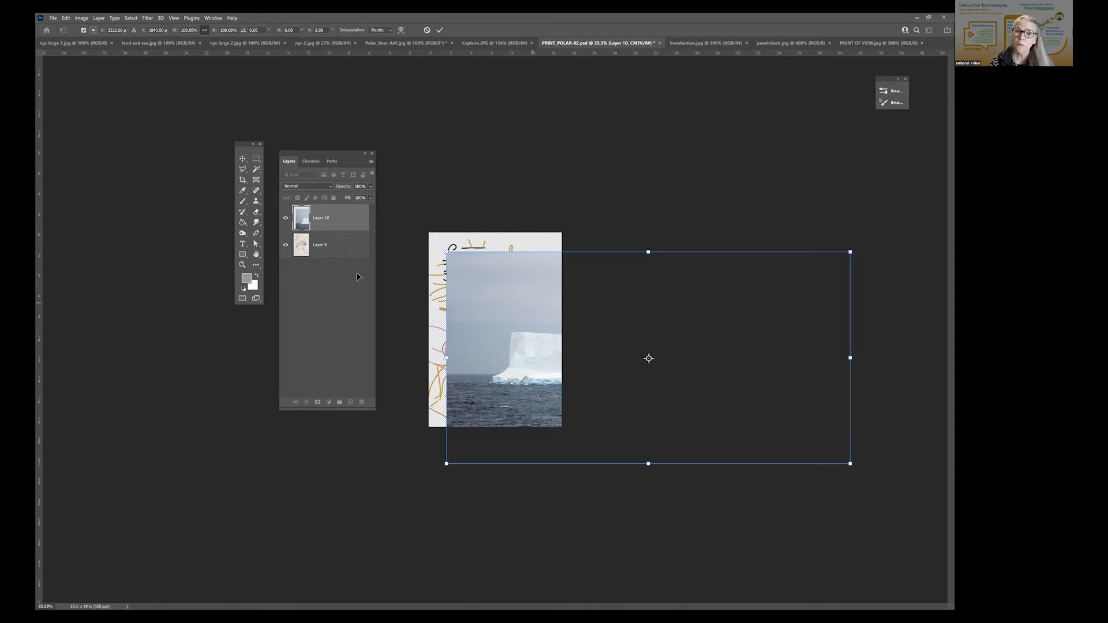
# - Move the iceberg layer at 100% scale to cover the whole poster, apply the transform and hide the layer
pyautogui.moveTo(357, 273); pyautogui.dragTo(402, 266)
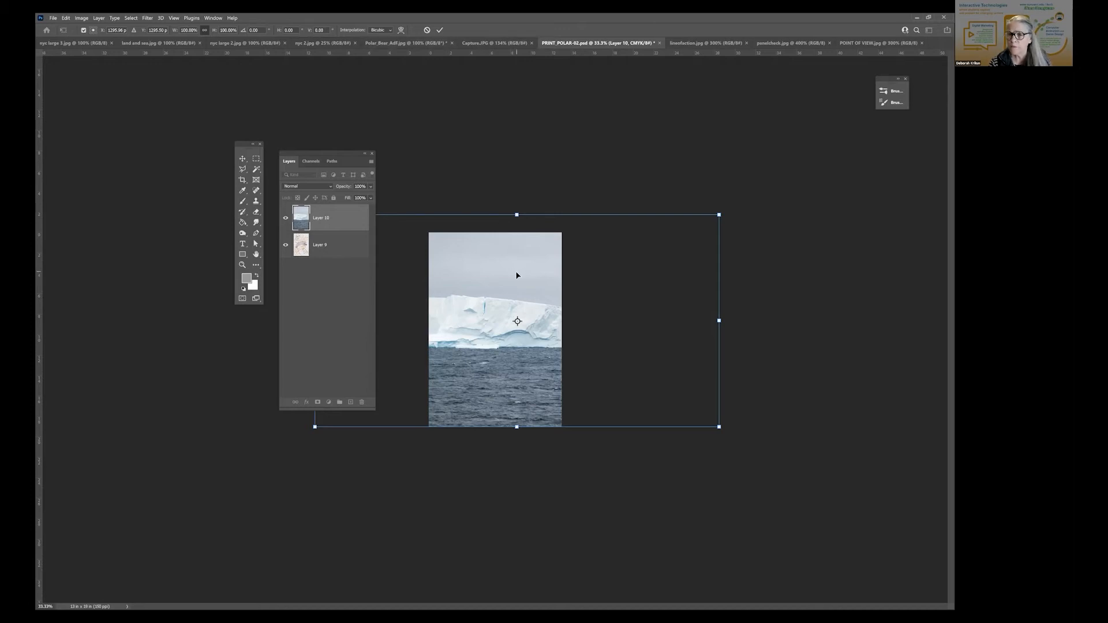
pyautogui.press('Return')
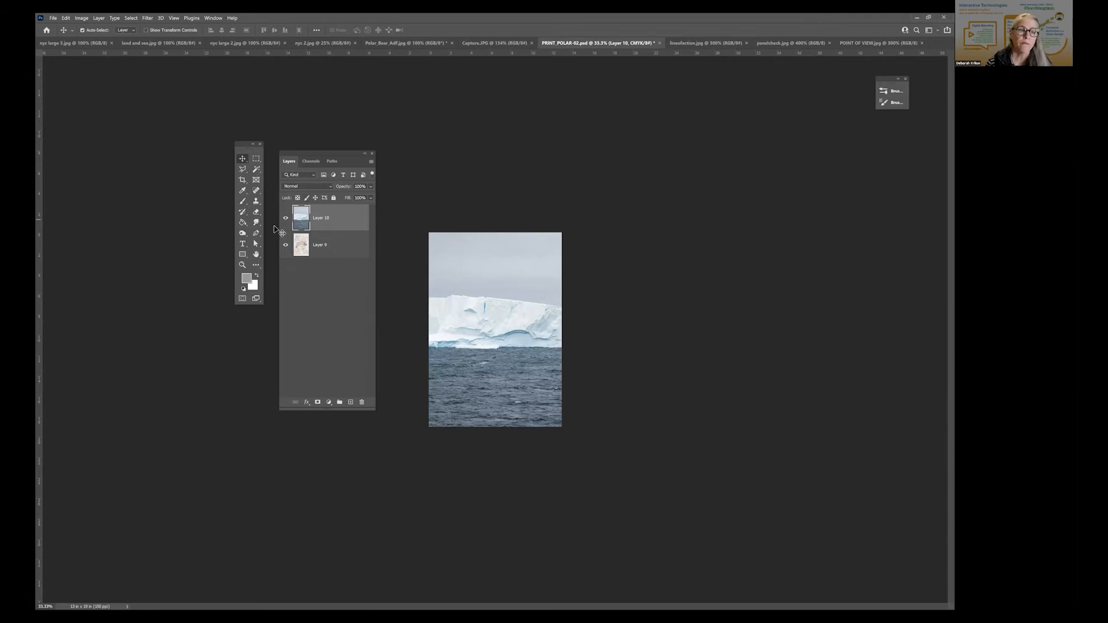
pyautogui.click(285, 221)
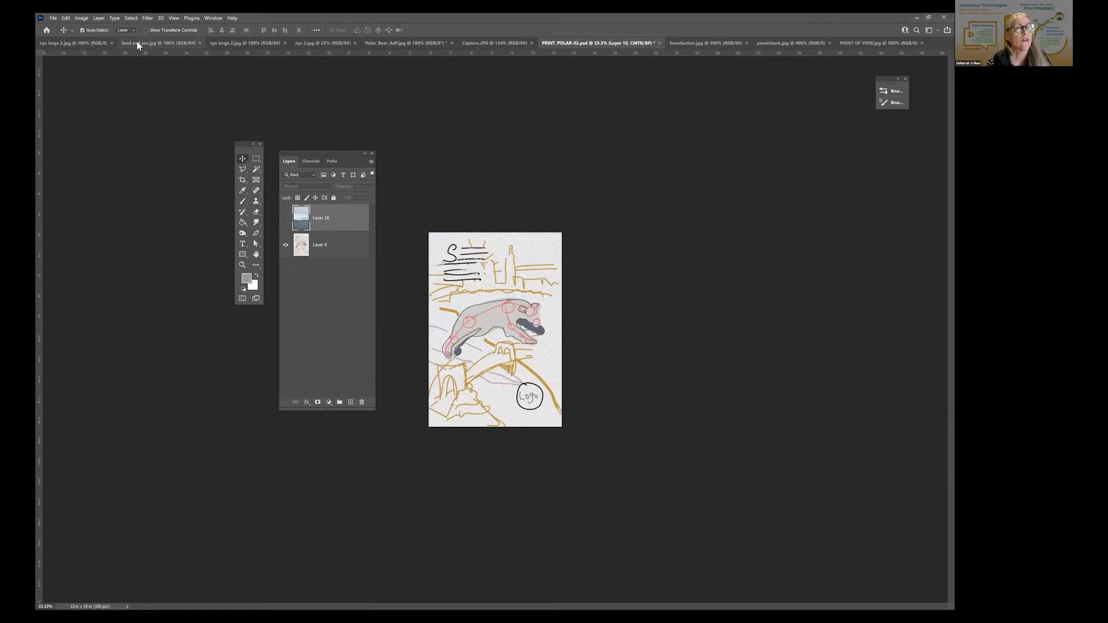
# - Float nyc large 3.jpg in its own window beside the poster and set its resolution to 150 pixels/inch
pyautogui.click(67, 44)
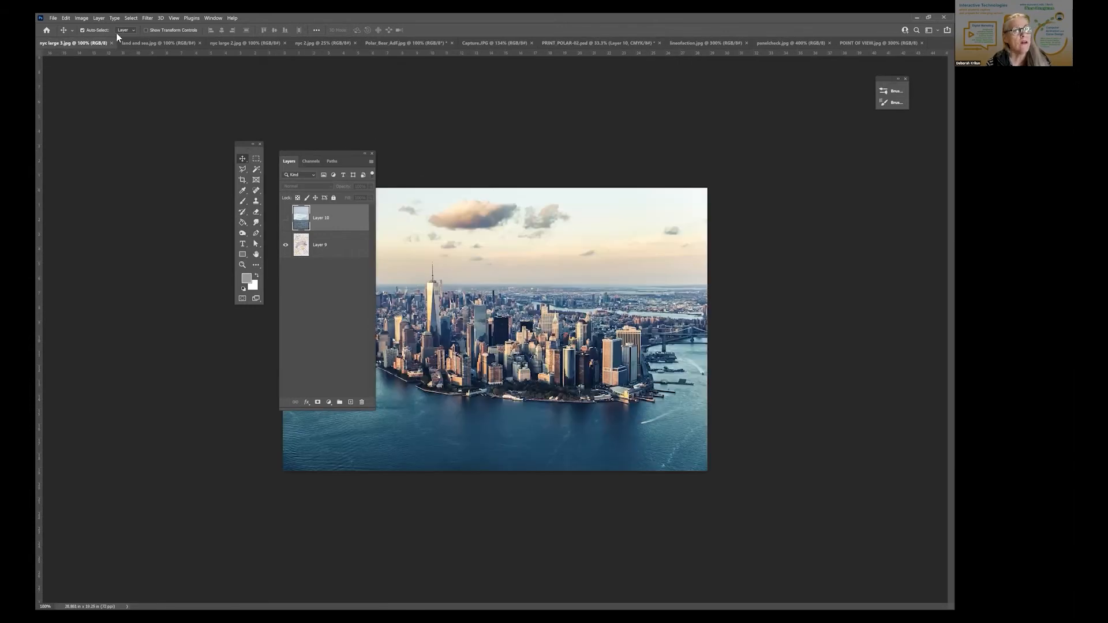
pyautogui.moveTo(74, 45); pyautogui.dragTo(262, 164)
pyautogui.moveTo(522, 190); pyautogui.dragTo(618, 150)
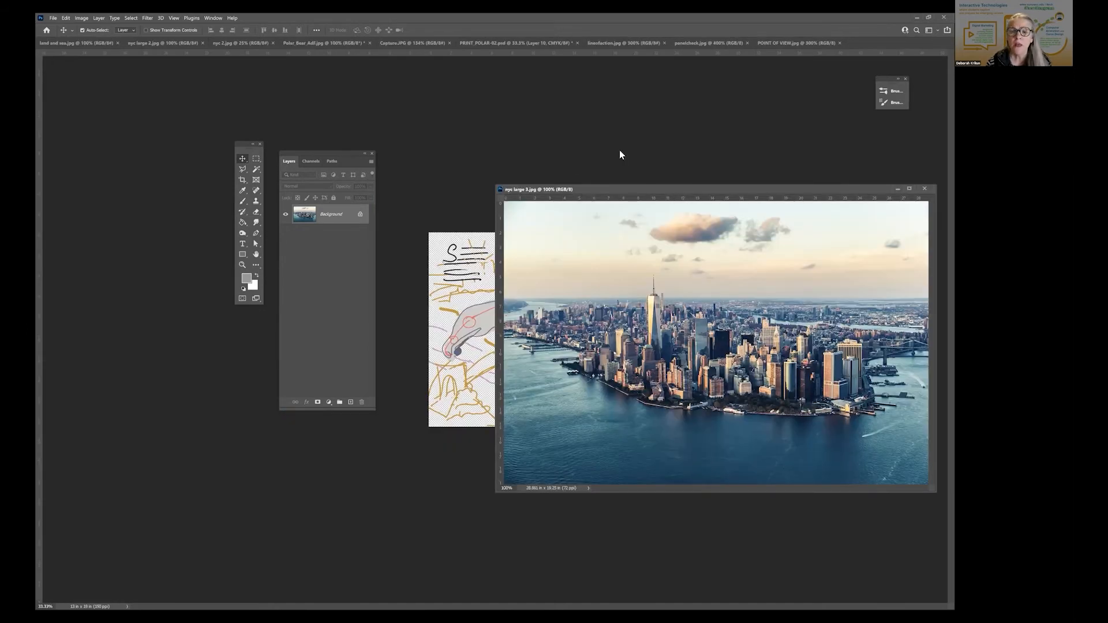
pyautogui.click(81, 18)
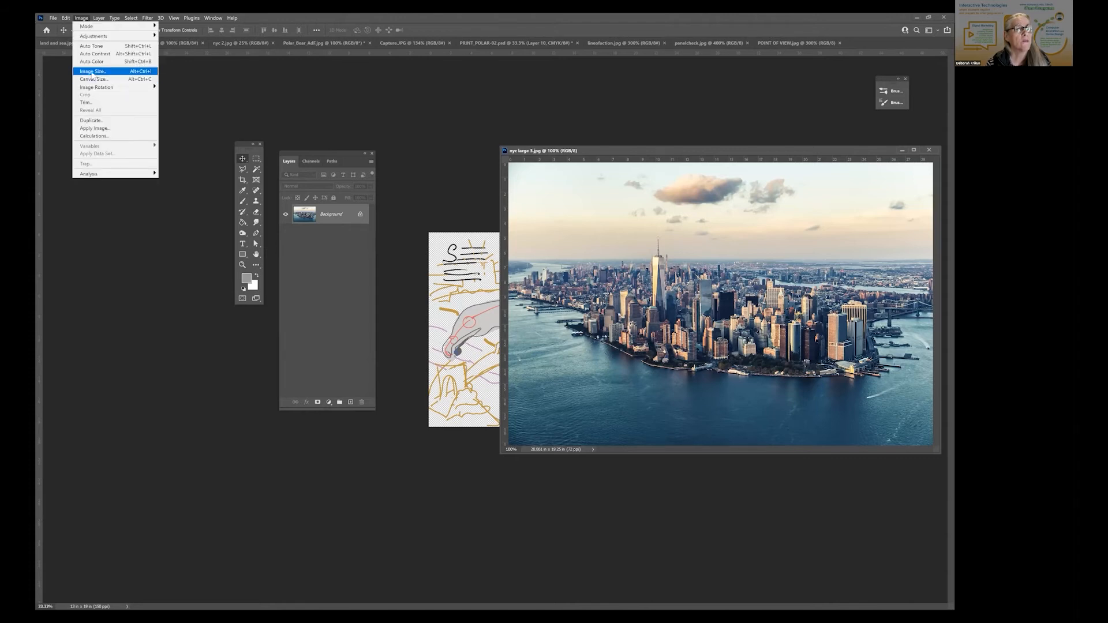
pyautogui.click(92, 71)
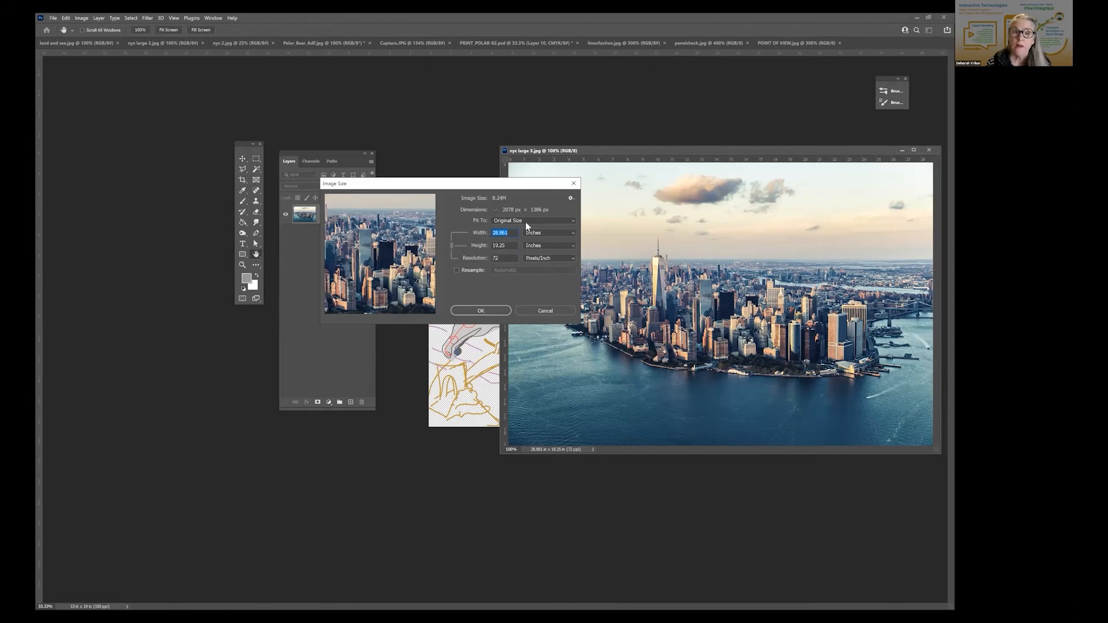
pyautogui.click(503, 259)
pyautogui.write('150')
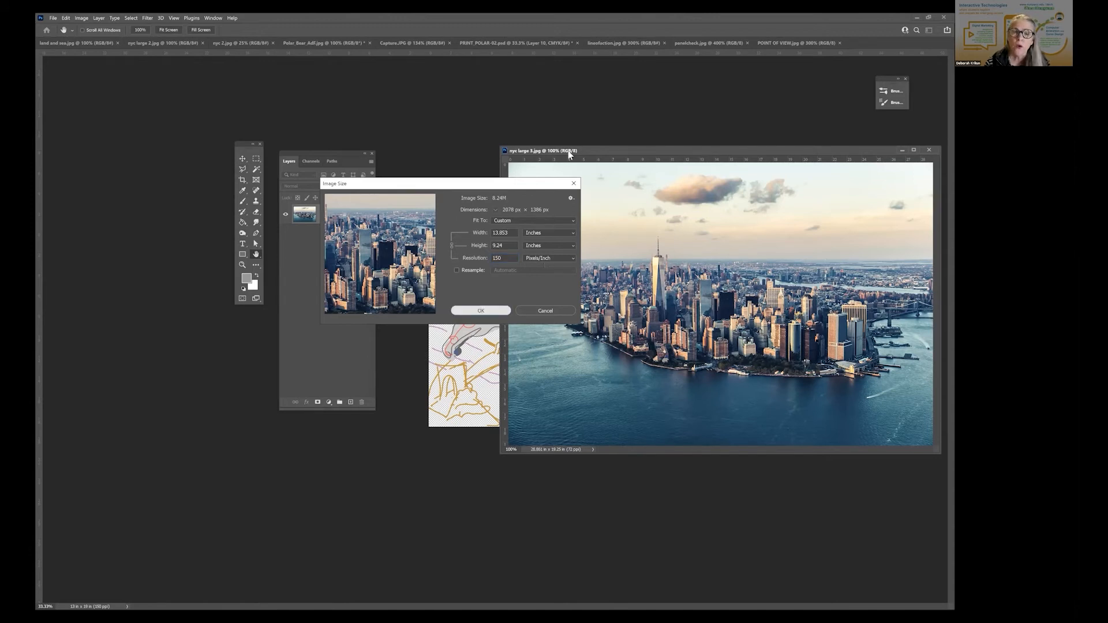
pyautogui.press('Return')
# - Copy the city image across the poster as a layer with the Move tool and hide it, closing nyc large 3.jpg without saving
pyautogui.press('v')
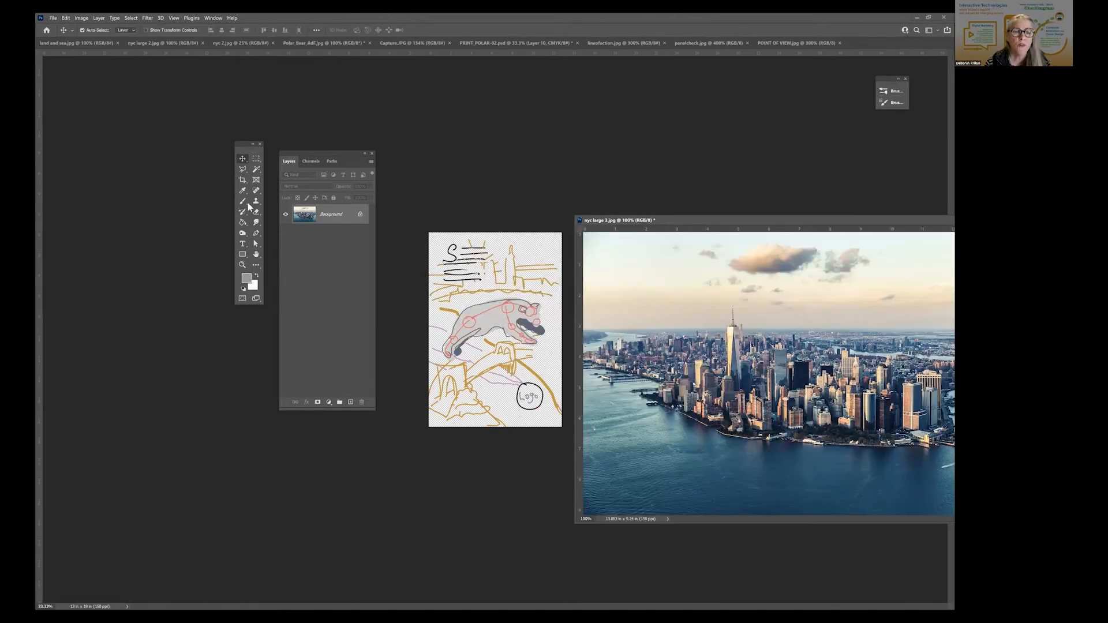
pyautogui.moveTo(663, 310); pyautogui.dragTo(490, 313)
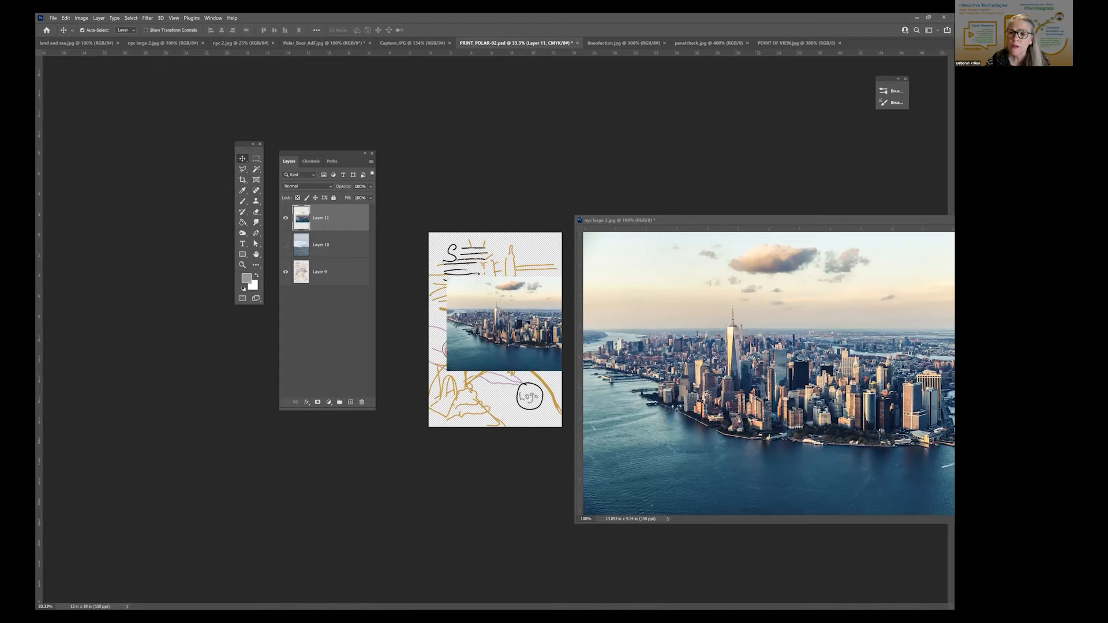
pyautogui.moveTo(750, 220); pyautogui.dragTo(500, 257)
pyautogui.click(753, 256)
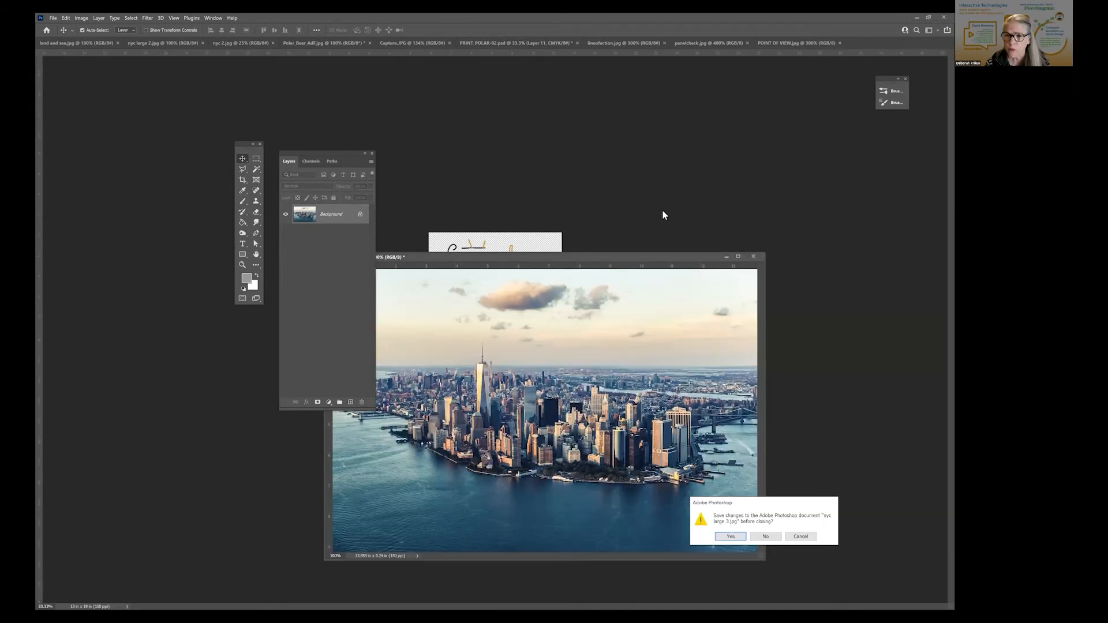
pyautogui.press('n')
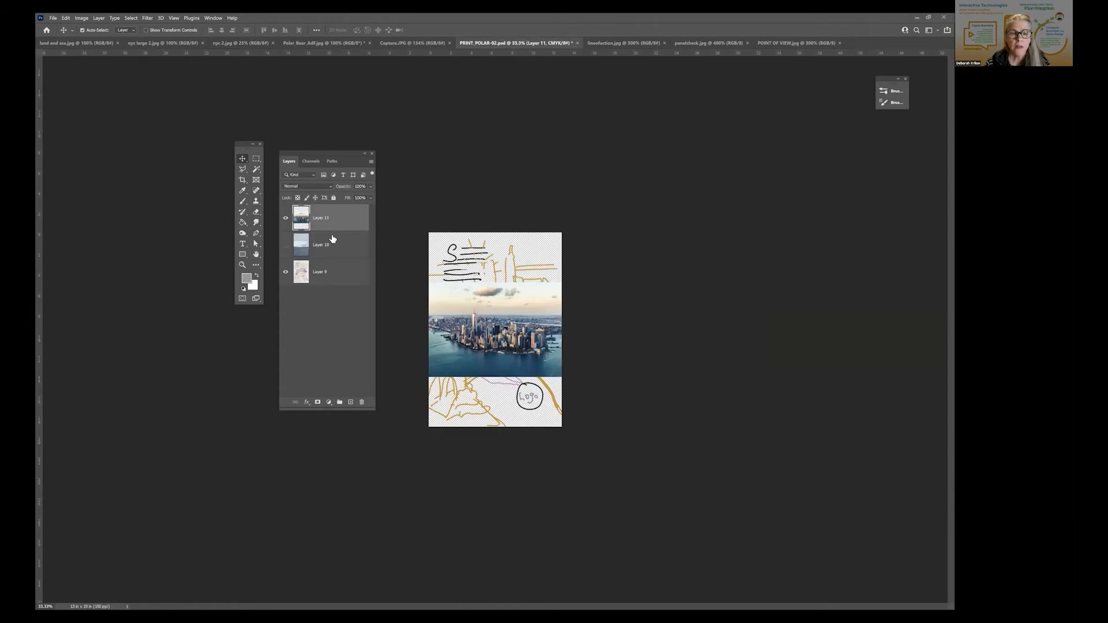
pyautogui.click(286, 218)
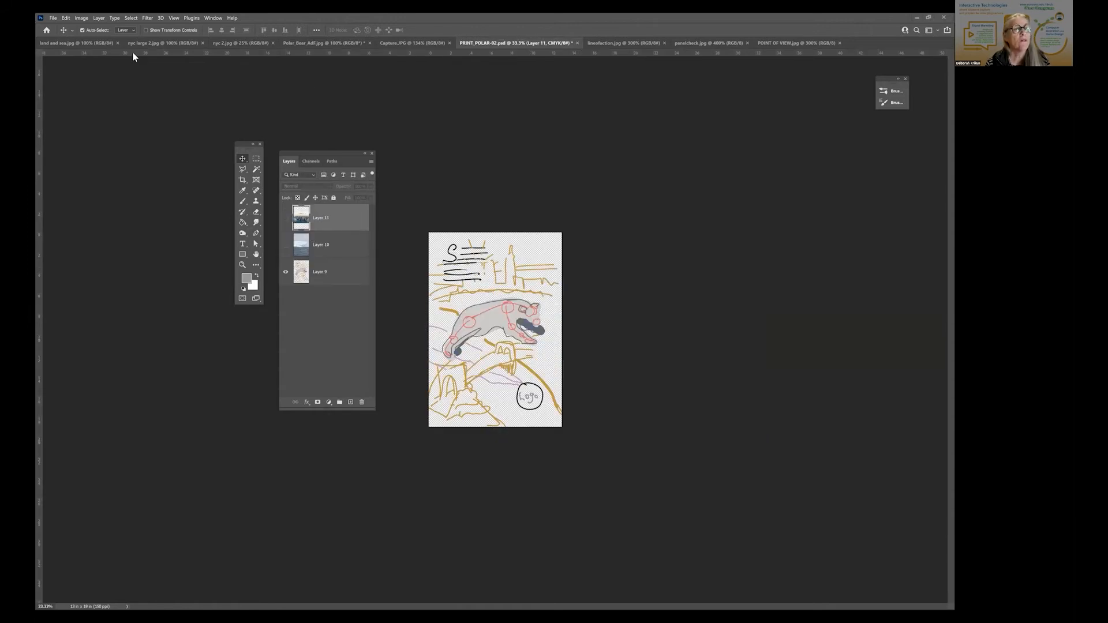
# - Float land and sea.jpg in its own window beside the poster and set its resolution to 150 pixels/inch
pyautogui.click(78, 42)
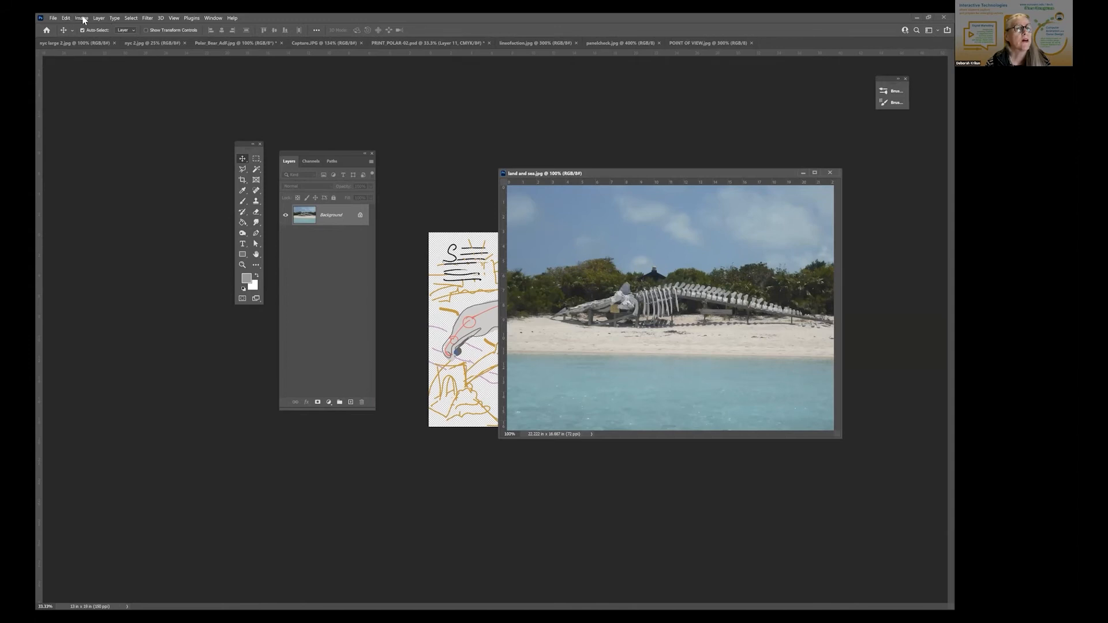
pyautogui.click(82, 18)
pyautogui.click(104, 72)
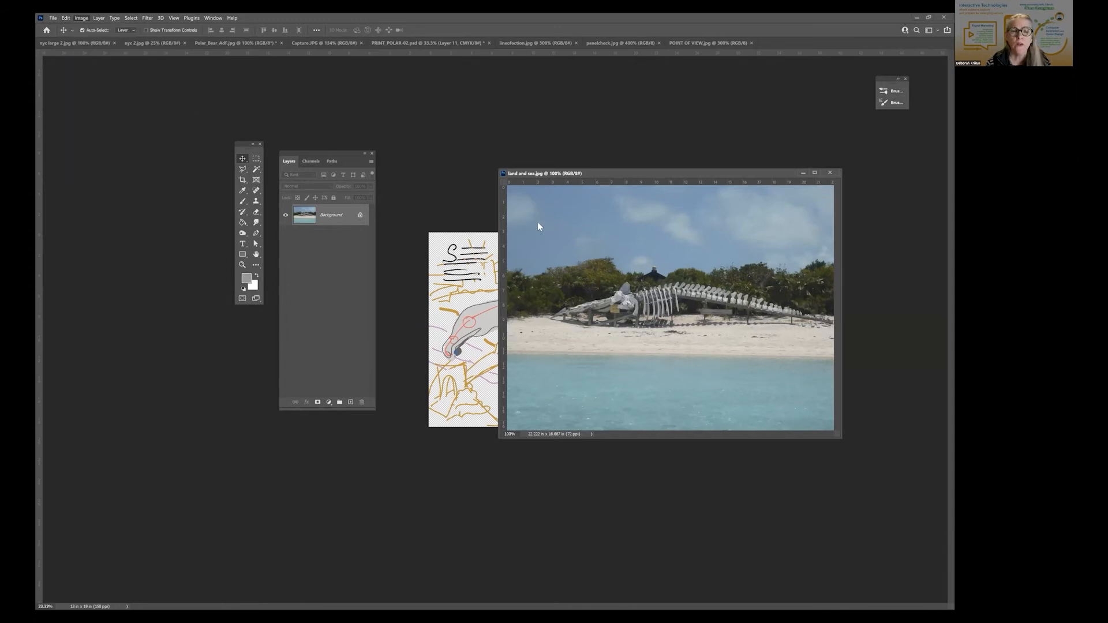
pyautogui.click(505, 260)
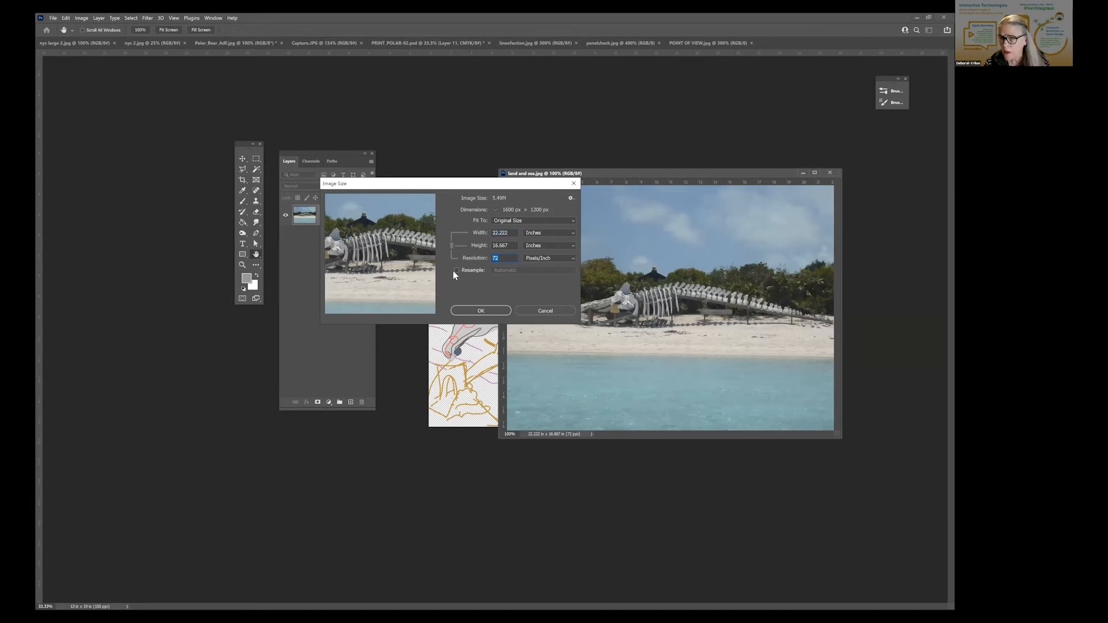
pyautogui.write('150')
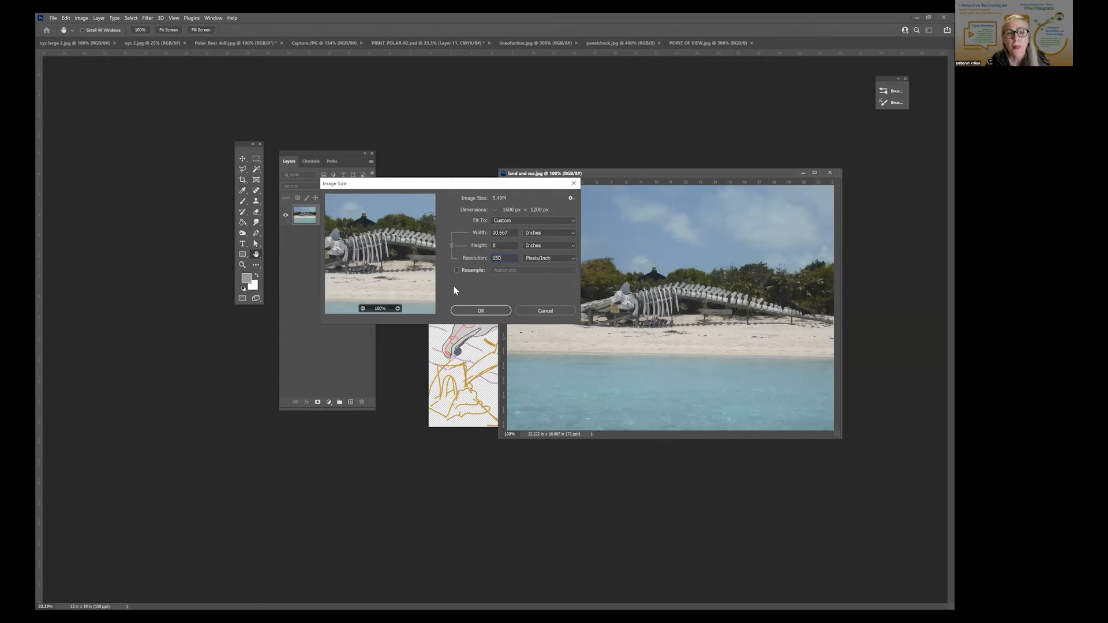
pyautogui.click(478, 311)
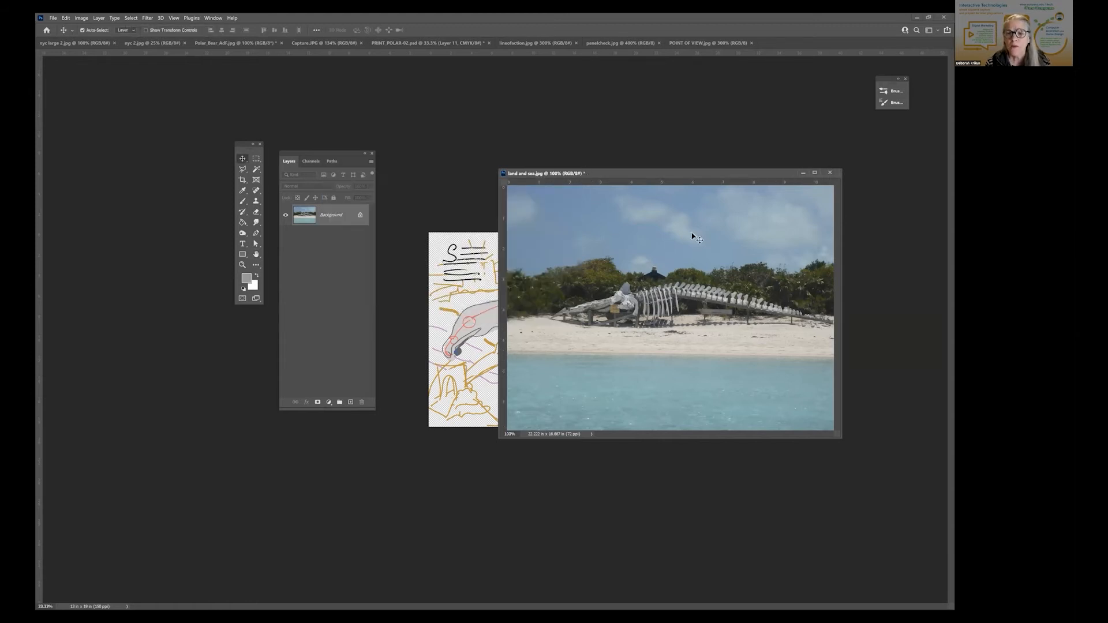
# - Copy the beach photo into the poster as a layer, close land and sea.jpg without saving, and position the layer over the poster's middle
pyautogui.moveTo(607, 172); pyautogui.dragTo(706, 197)
pyautogui.moveTo(721, 336); pyautogui.dragTo(525, 316)
pyautogui.moveTo(900, 198); pyautogui.dragTo(681, 234)
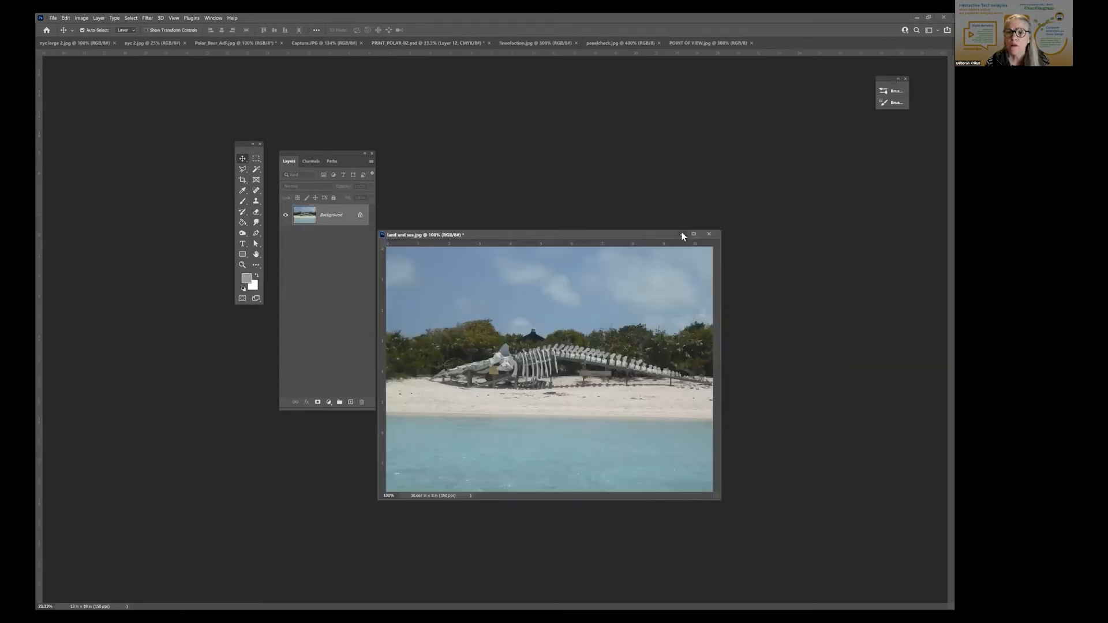
pyautogui.click(707, 234)
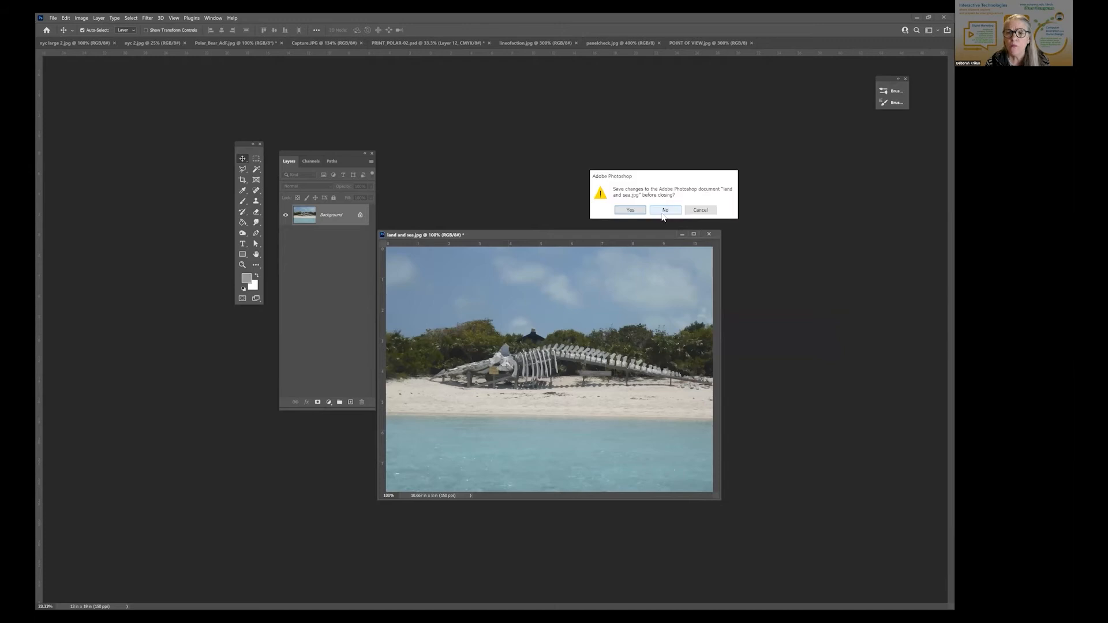
pyautogui.click(665, 210)
pyautogui.moveTo(537, 304); pyautogui.dragTo(485, 307)
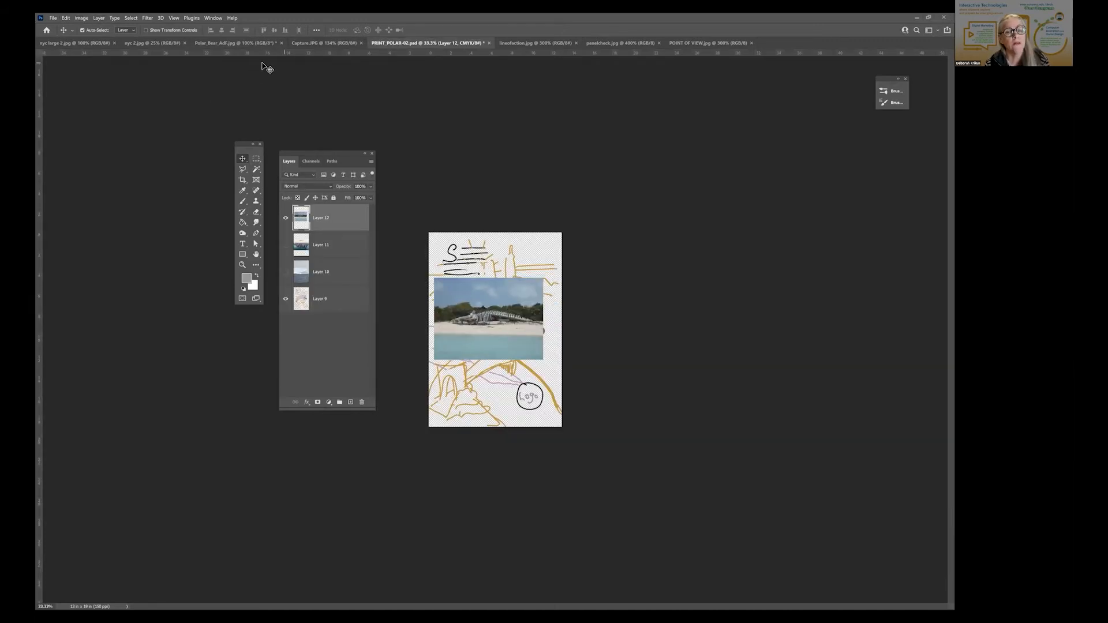
# - Float nyc large 2.jpg in its own window and set its resolution to 150 pixels/inch
pyautogui.click(73, 44)
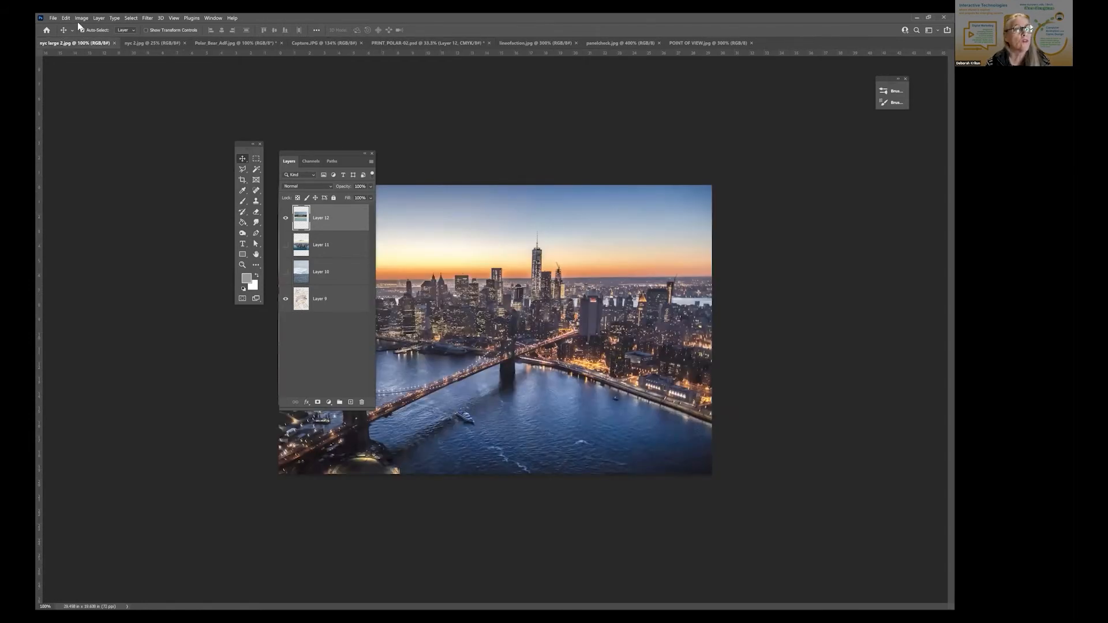
pyautogui.click(81, 18)
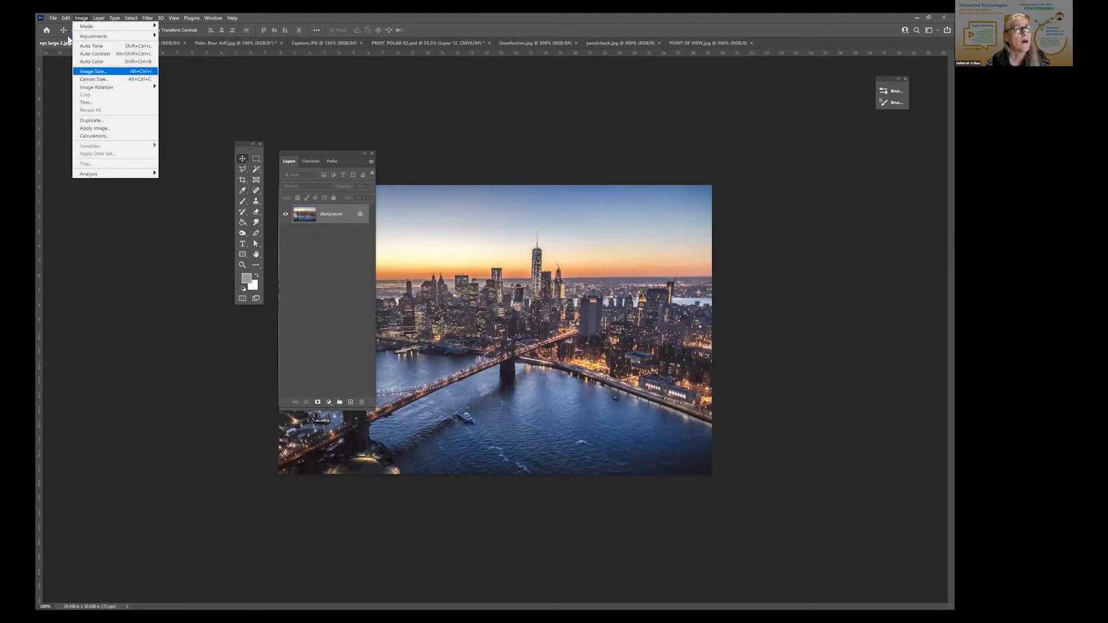
pyautogui.moveTo(147, 18)
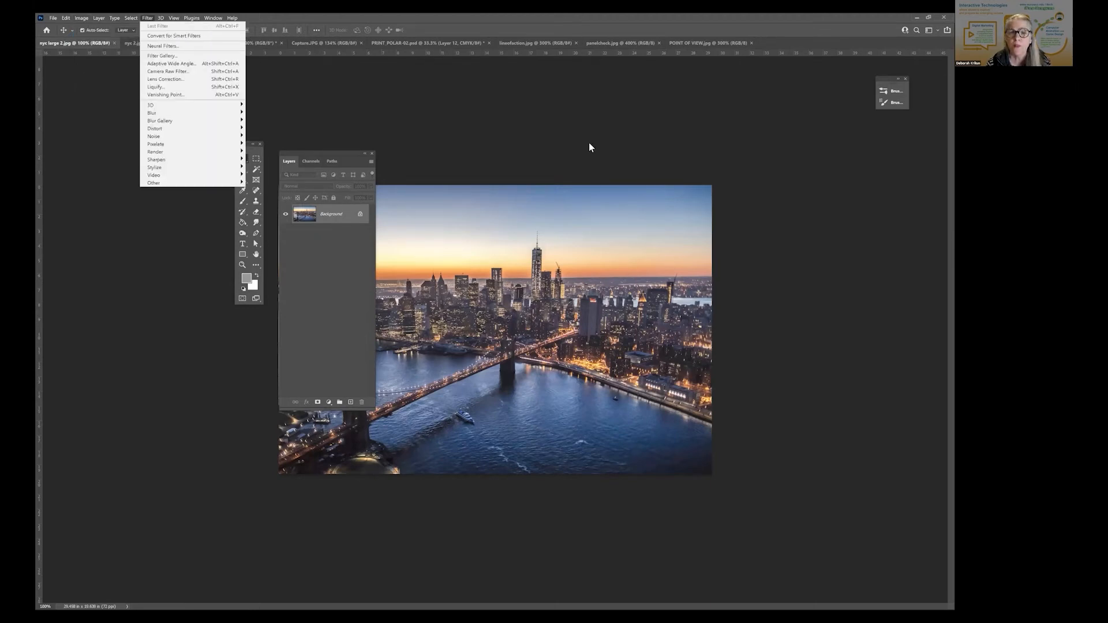
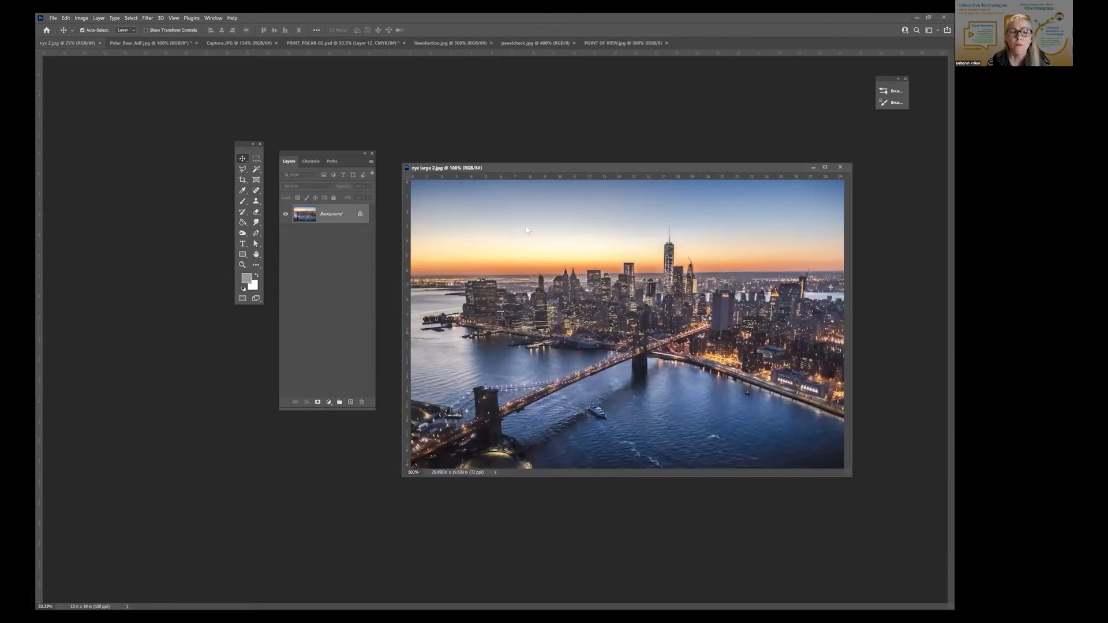
pyautogui.hotkey('ctrl', 'alt', 'i')
pyautogui.press('Tab')
pyautogui.press('Tab')
pyautogui.write('150')
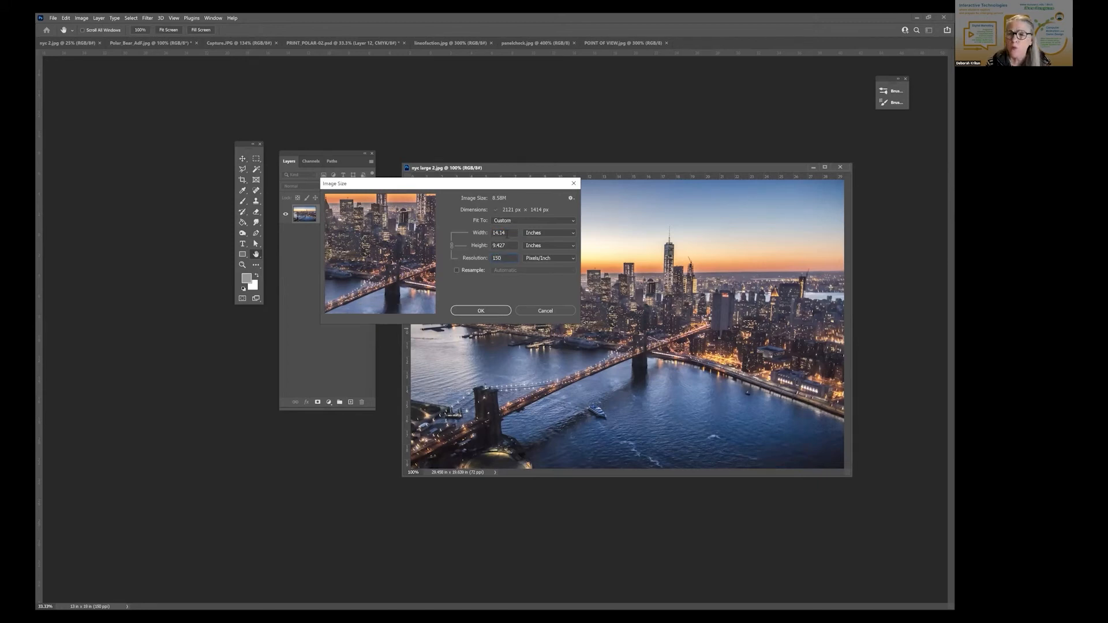
pyautogui.click(480, 311)
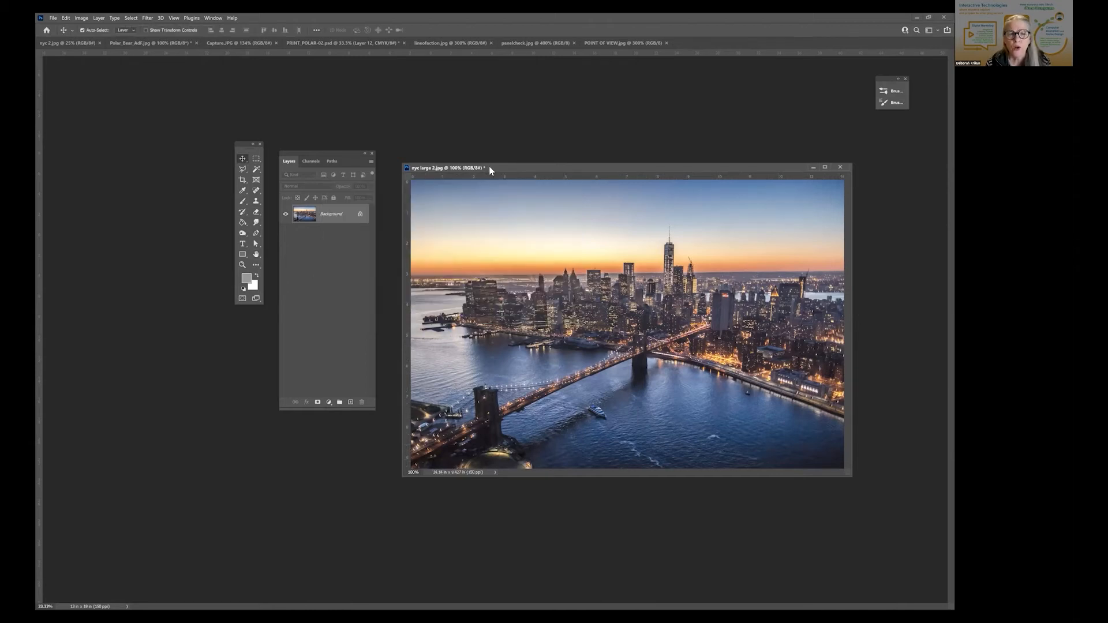
# - Copy the sunset city image across the middle of the poster as a layer and close nyc large 2.jpg
pyautogui.moveTo(446, 168); pyautogui.dragTo(648, 161)
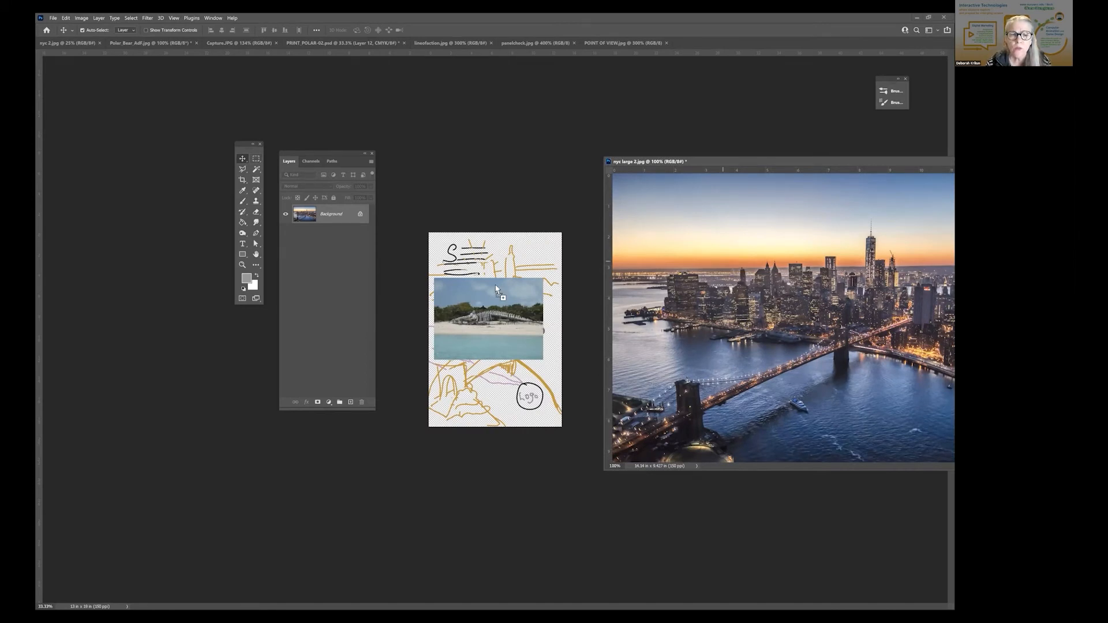
pyautogui.moveTo(496, 289); pyautogui.dragTo(493, 286)
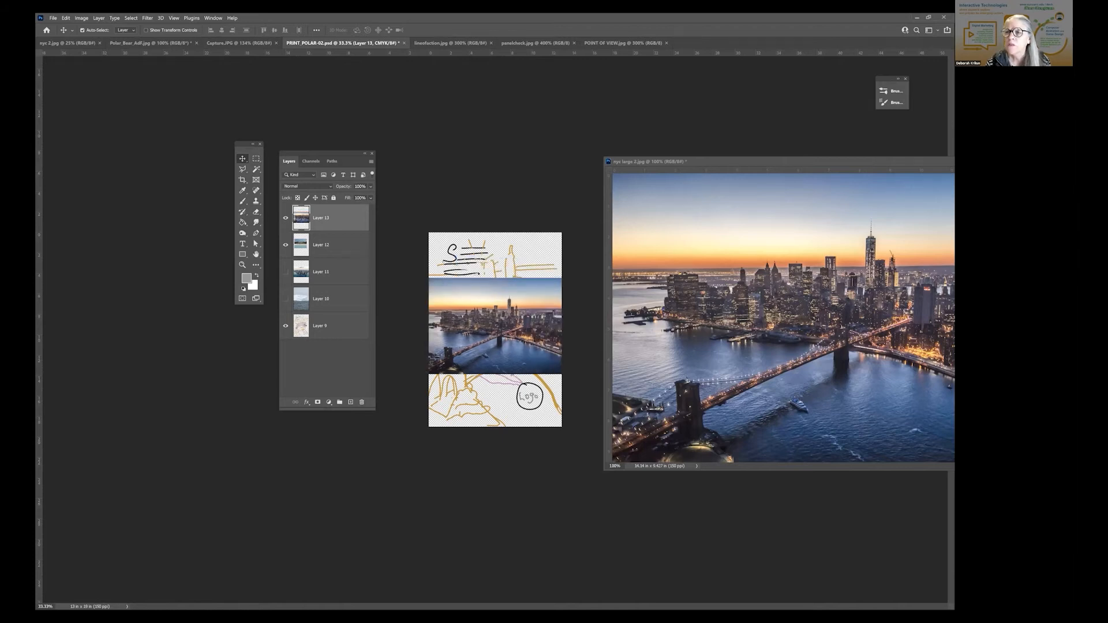
pyautogui.moveTo(693, 161); pyautogui.dragTo(543, 197)
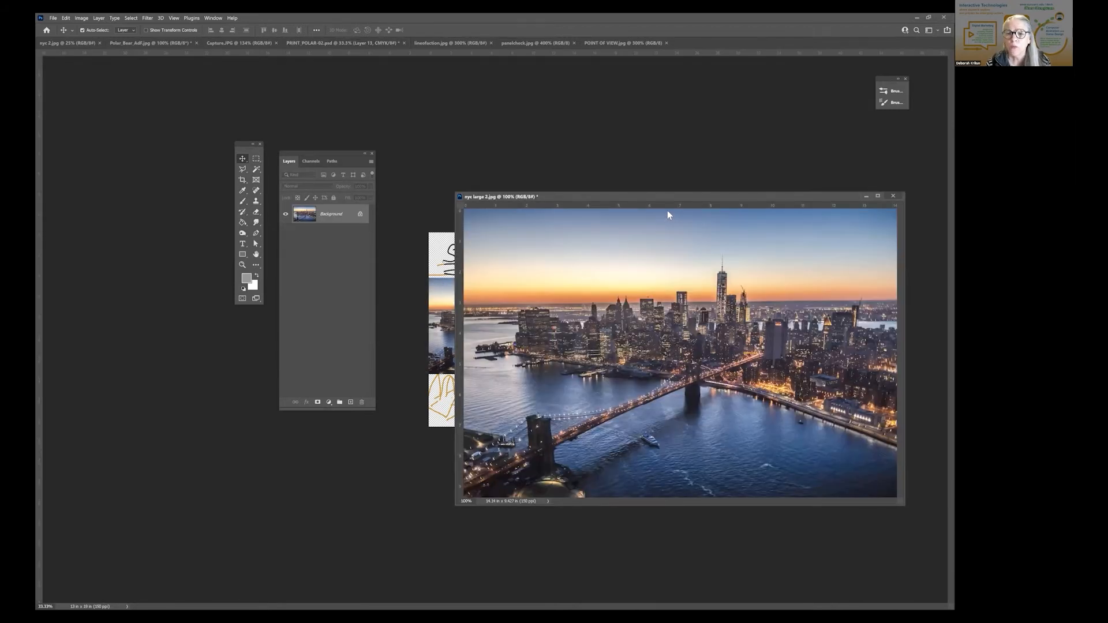
pyautogui.hotkey('ctrl', 'w')
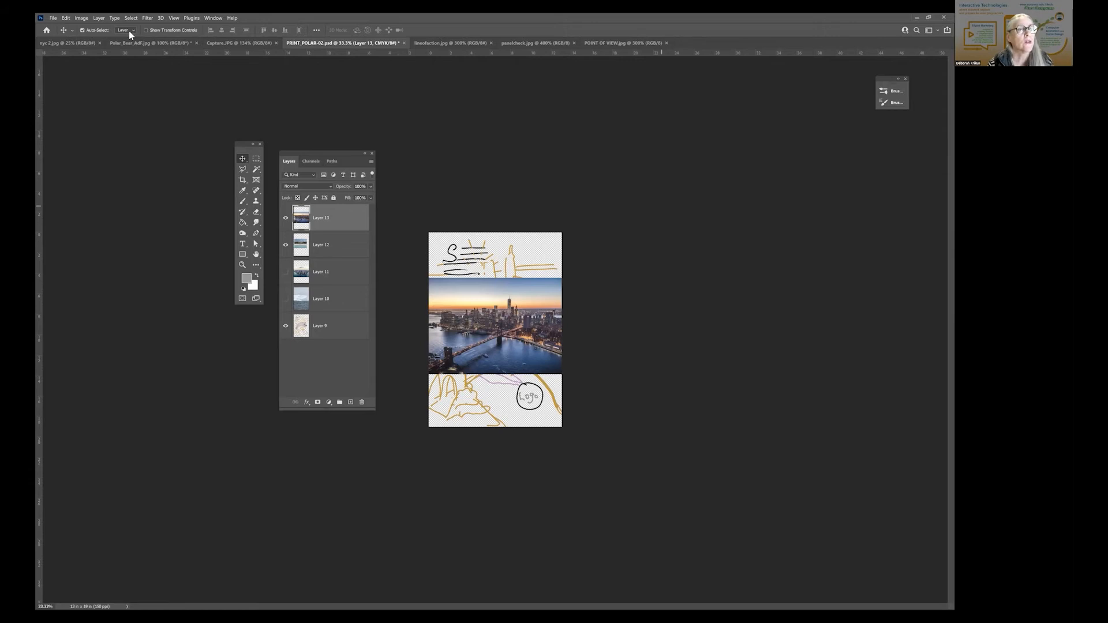
# - Float nyc 2.jpg in its own window and set its resolution to 150 pixels/inch
pyautogui.click(66, 43)
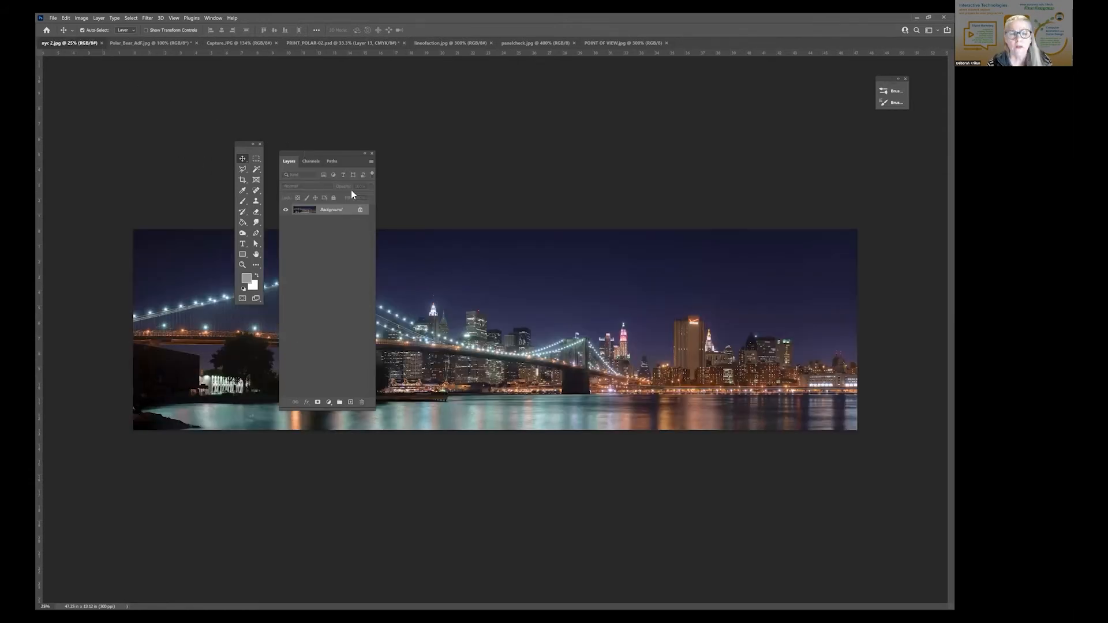
pyautogui.moveTo(573, 293); pyautogui.dragTo(540, 179)
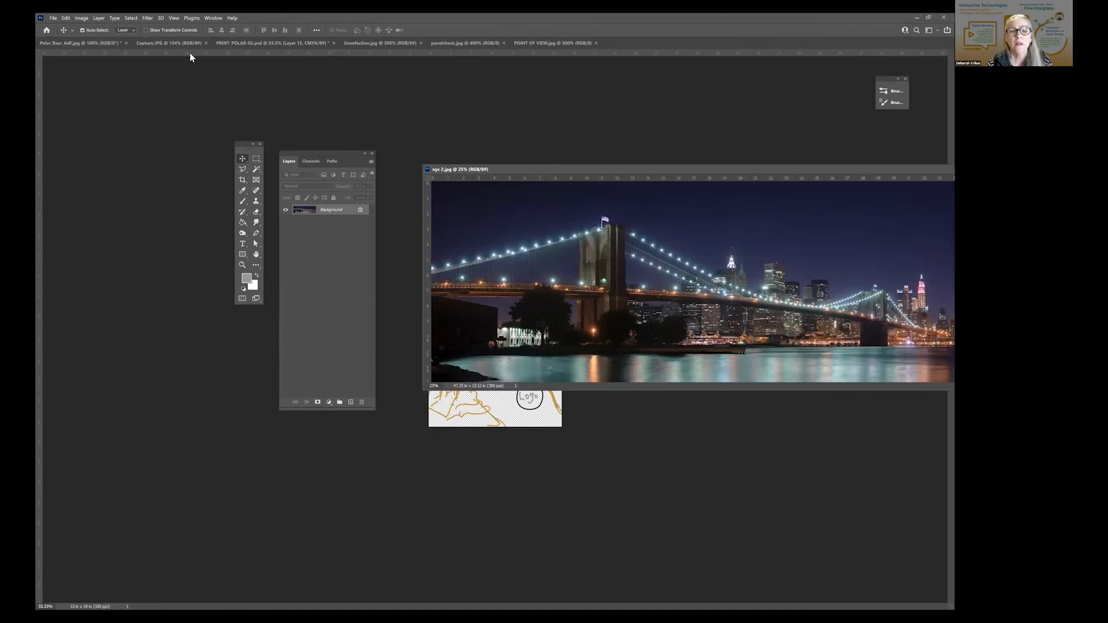
pyautogui.click(84, 16)
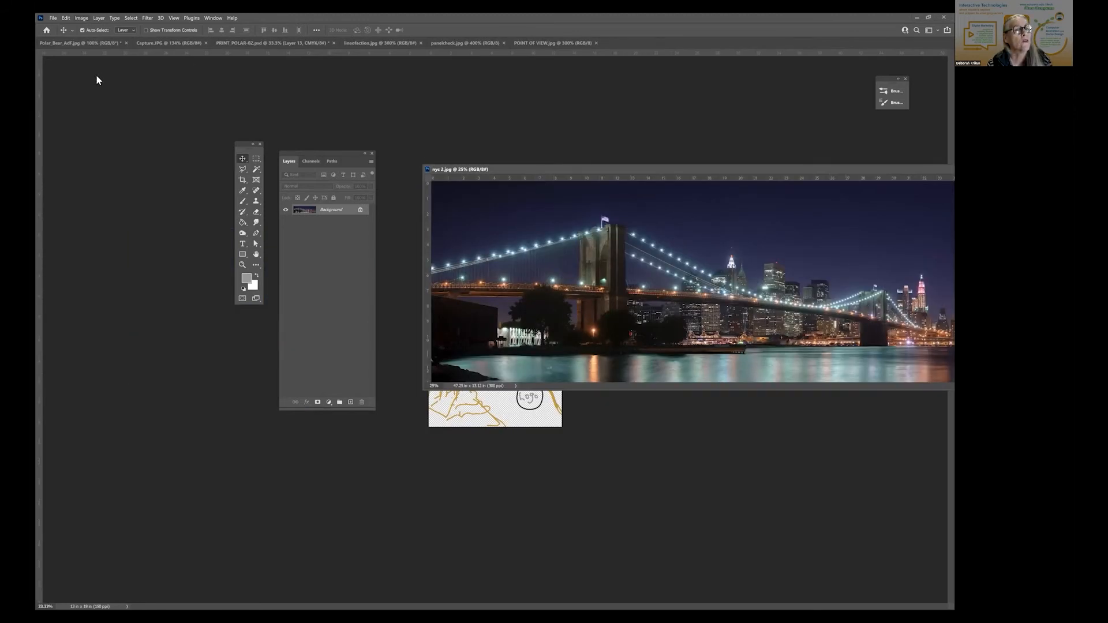
pyautogui.hotkey('ctrl', 'alt', 'i')
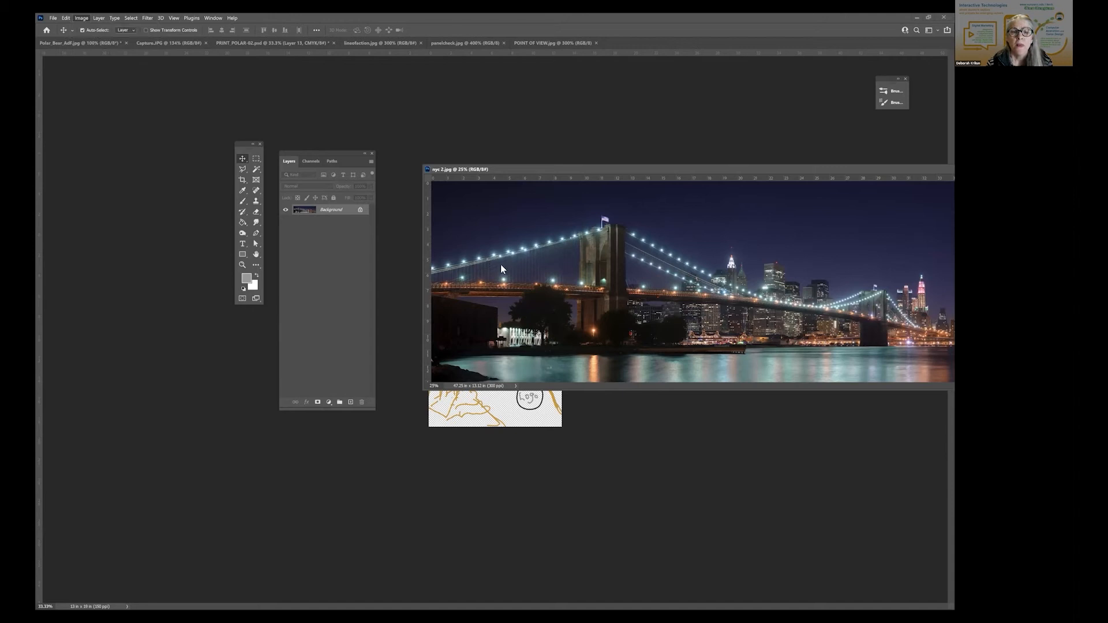
pyautogui.doubleClick(497, 258)
pyautogui.write('150')
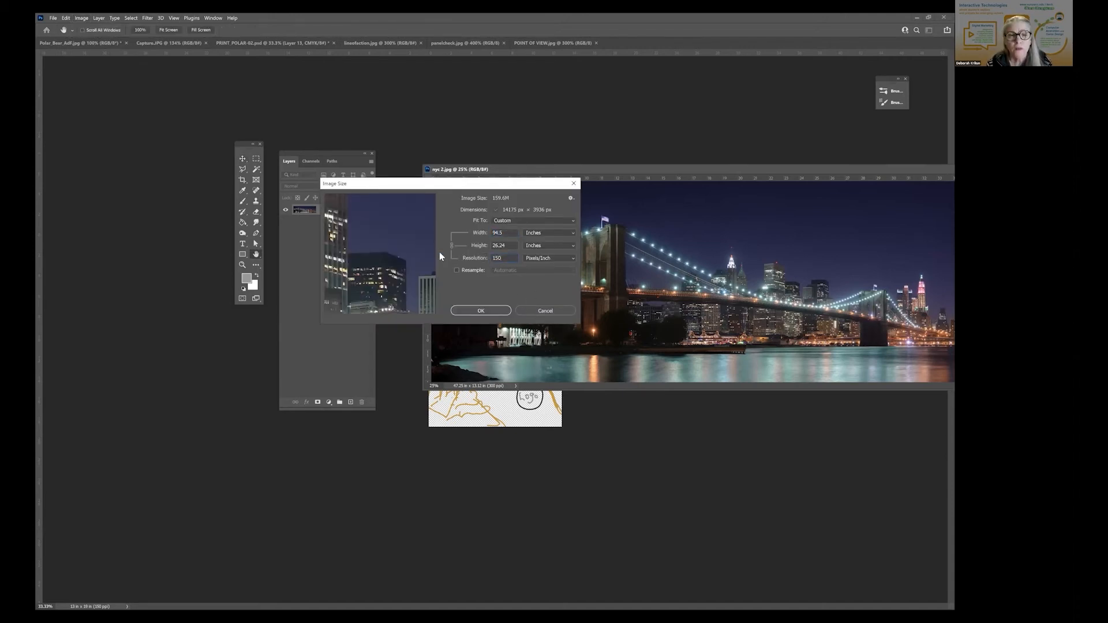
pyautogui.click(491, 311)
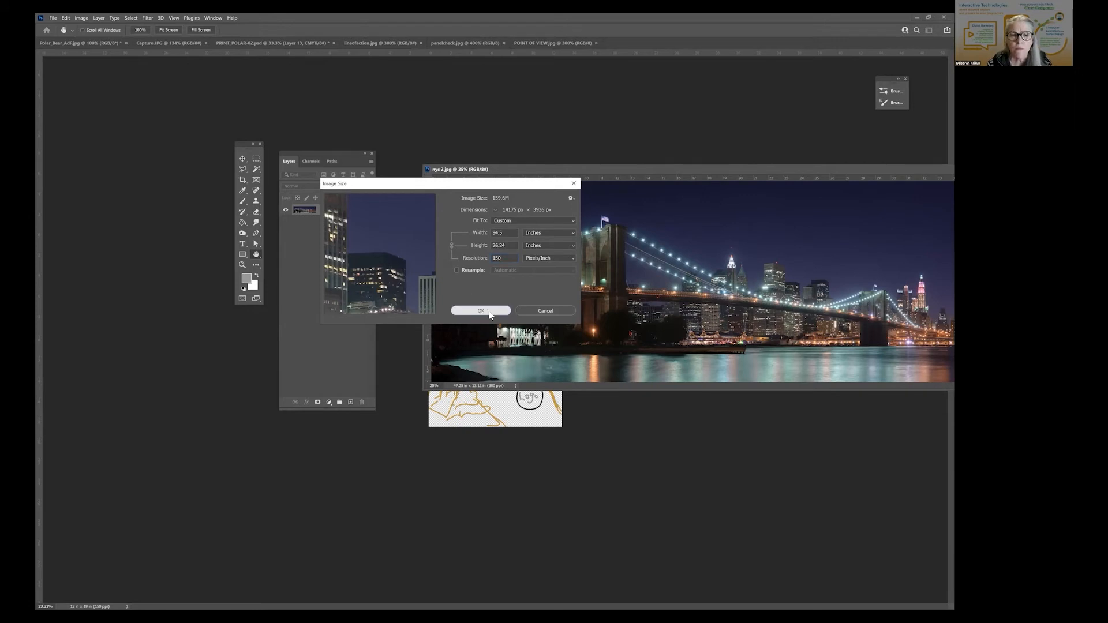
# - Copy the night bridge panorama into the poster as a layer, close nyc 2.jpg without saving, and shift the layer to cover the poster
pyautogui.moveTo(583, 169); pyautogui.dragTo(688, 288)
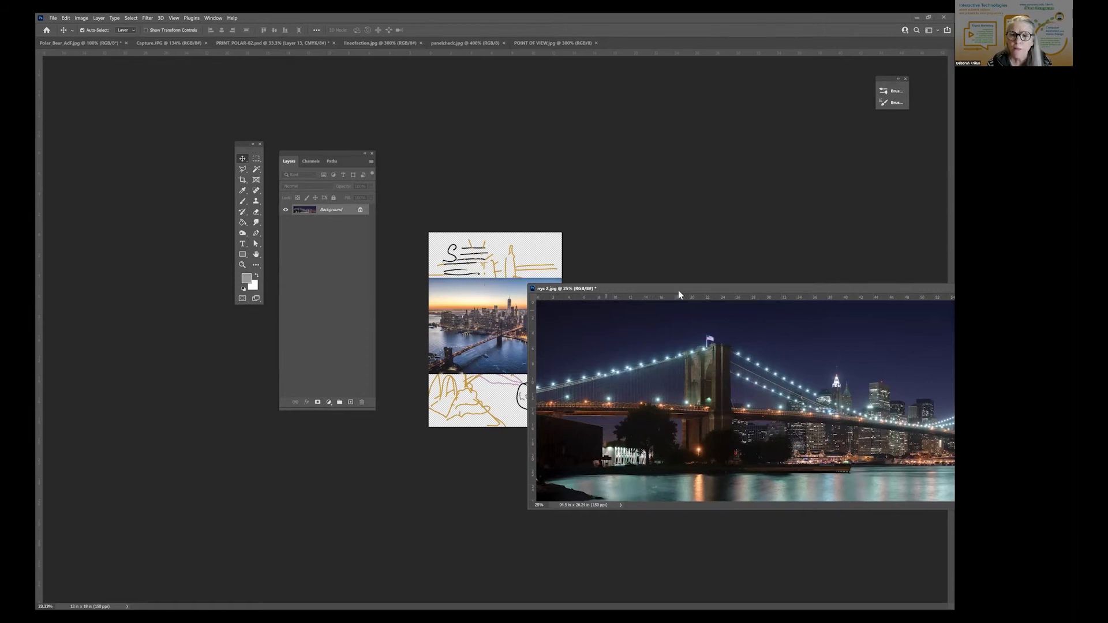
pyautogui.moveTo(577, 288); pyautogui.dragTo(237, 283)
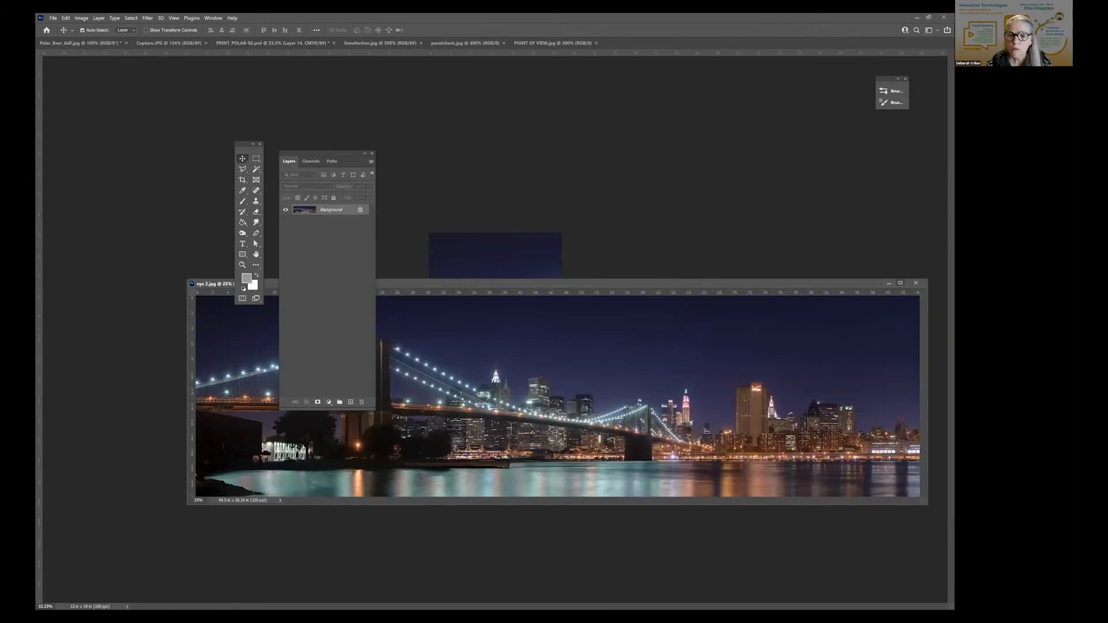
pyautogui.click(662, 210)
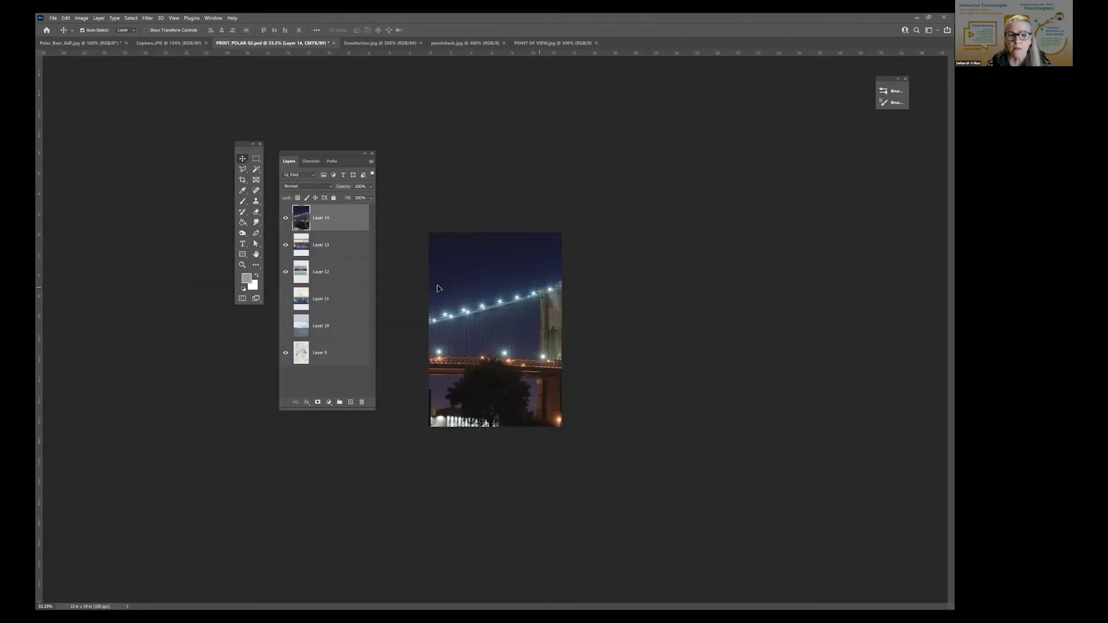
pyautogui.moveTo(429, 295); pyautogui.dragTo(517, 268)
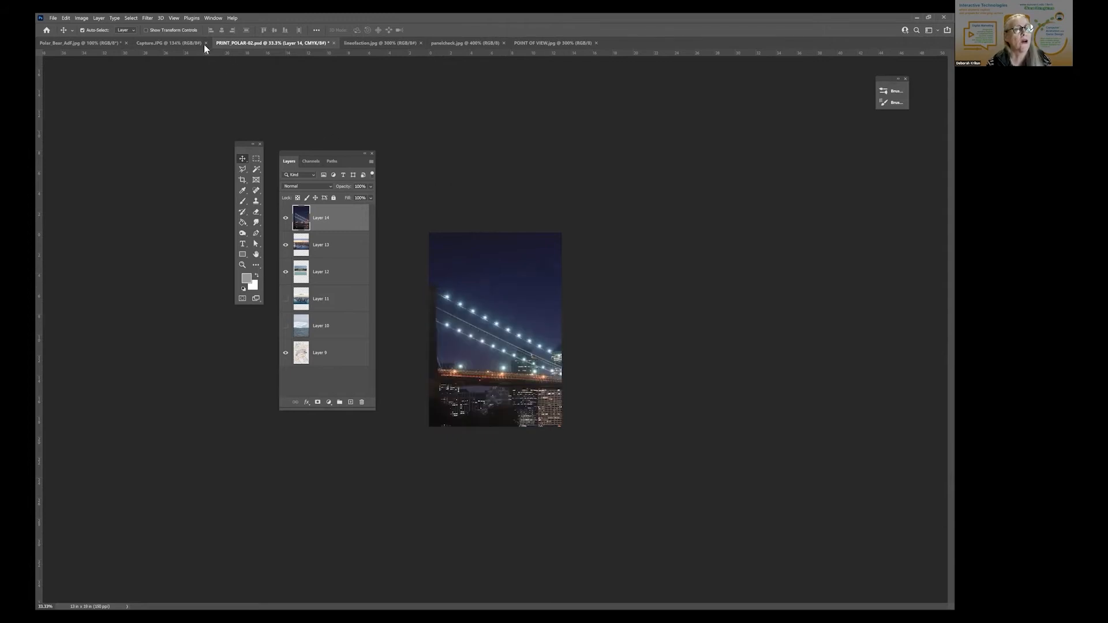
# - Float Polar_Bear_Adf.jpg in its own window beside the poster and check its image size
pyautogui.click(87, 43)
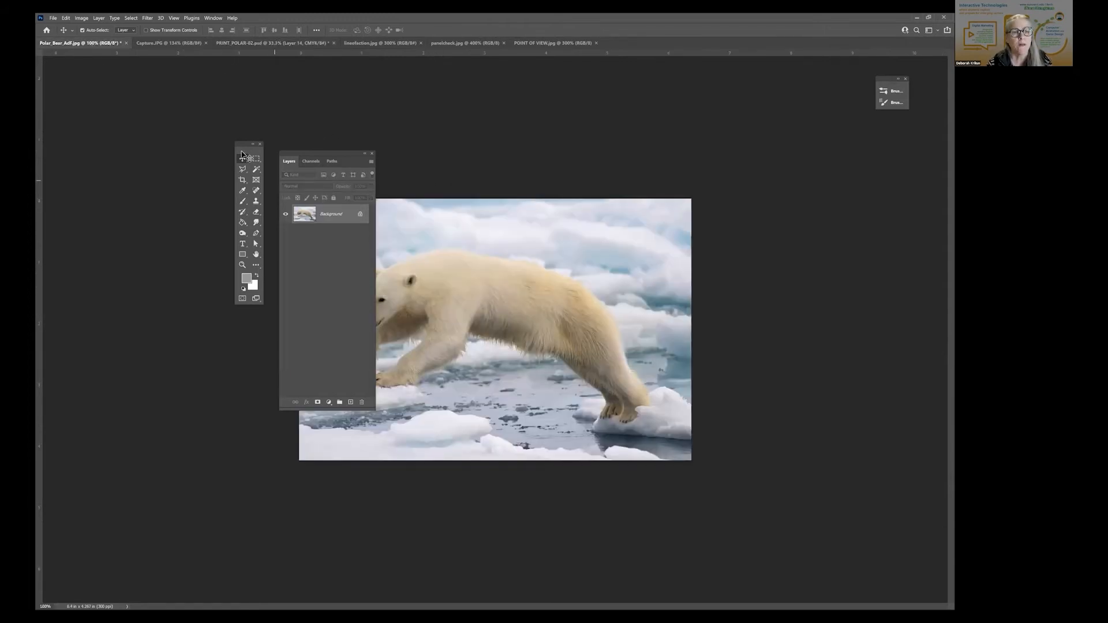
pyautogui.moveTo(63, 42); pyautogui.dragTo(71, 43)
pyautogui.moveTo(571, 194); pyautogui.dragTo(615, 159)
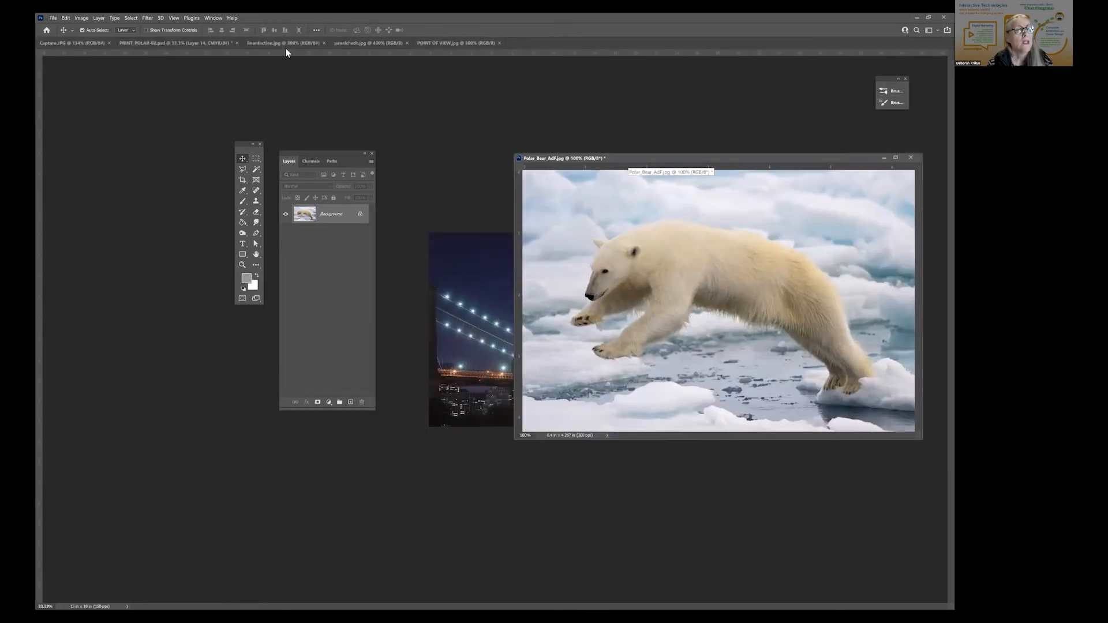
pyautogui.click(81, 17)
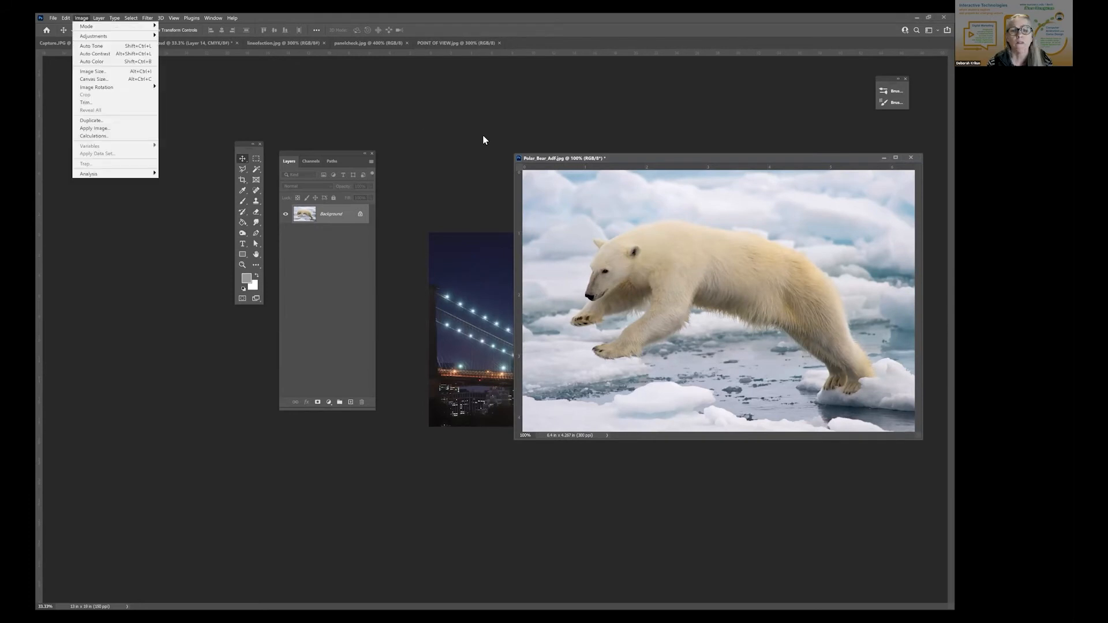
pyautogui.click(104, 71)
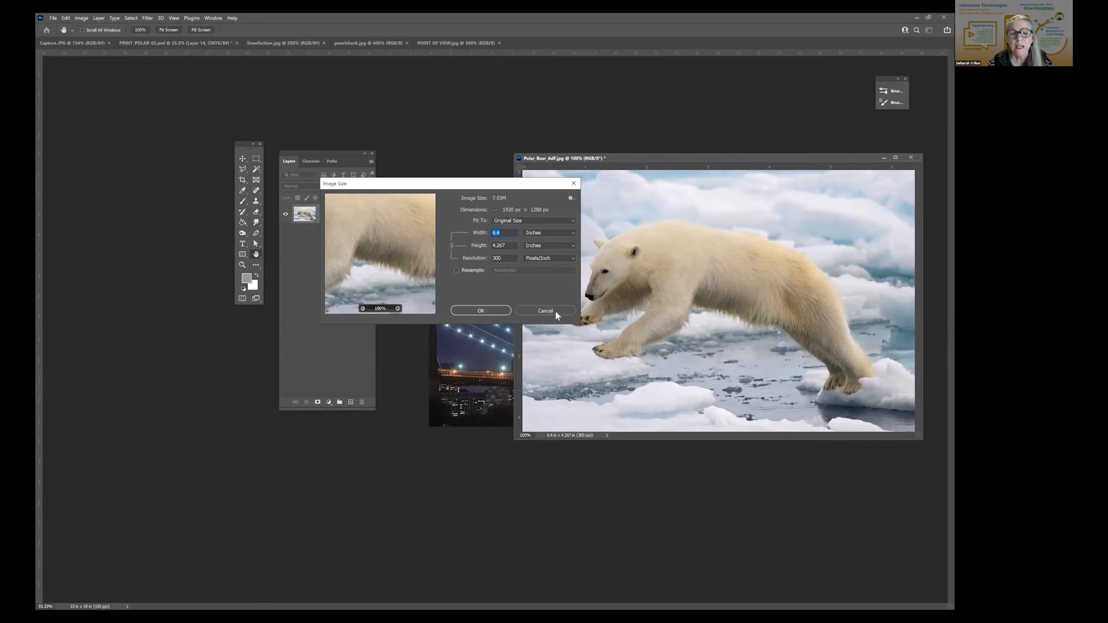
pyautogui.press('Escape')
pyautogui.click(82, 19)
pyautogui.click(104, 71)
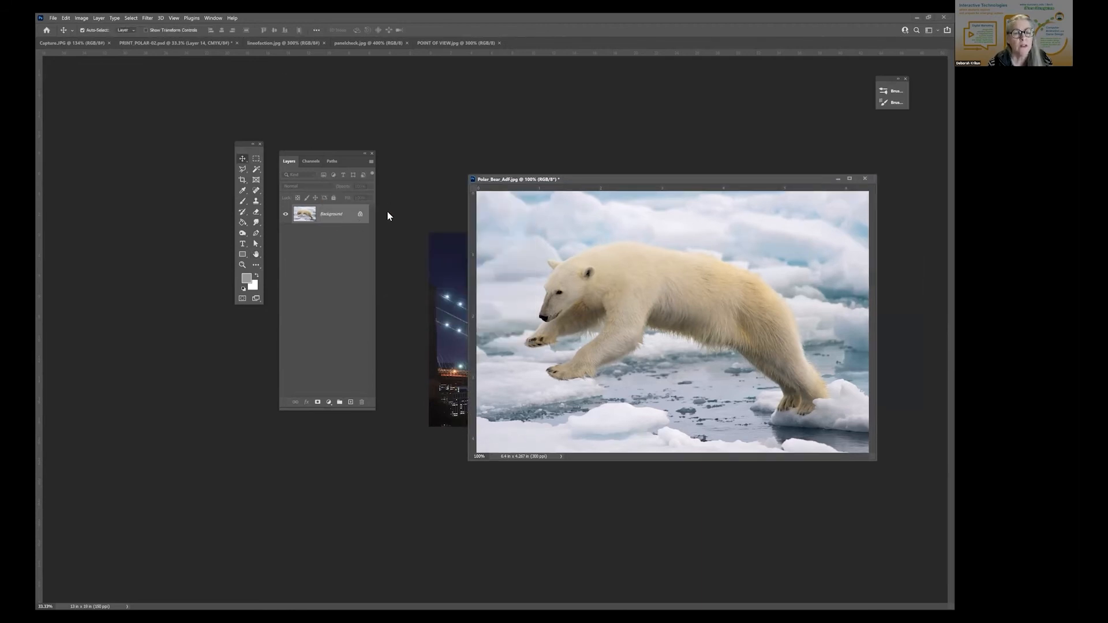
# - Set the polar bear photo's resolution to 150 pixels/inch and recheck its image size
pyautogui.click(82, 18)
pyautogui.click(99, 74)
pyautogui.write('1')
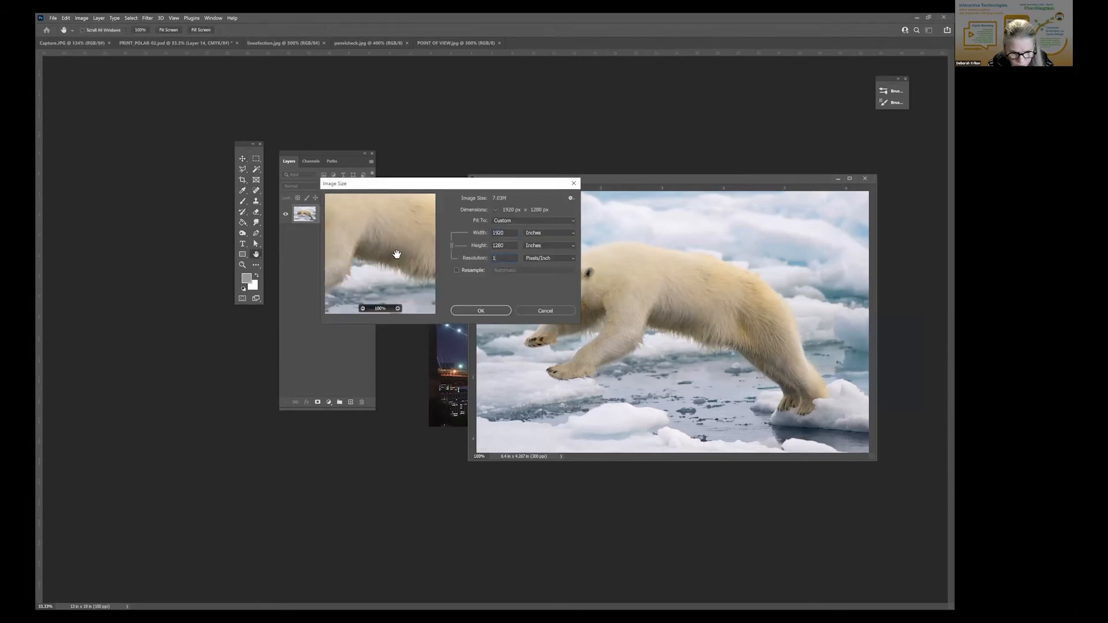
pyautogui.write('50')
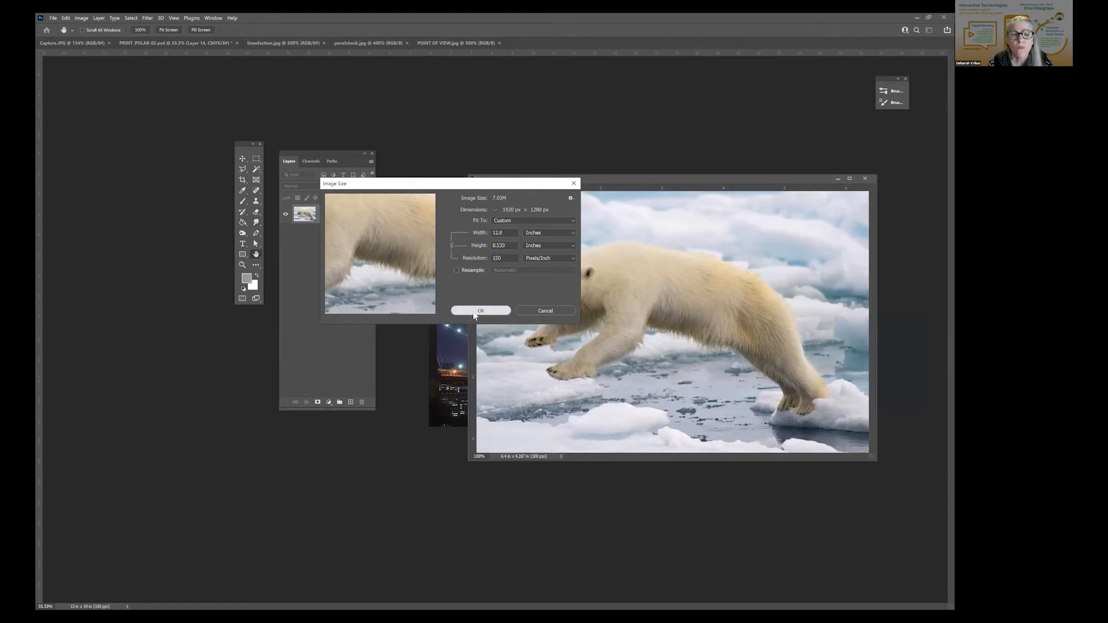
pyautogui.press('Return')
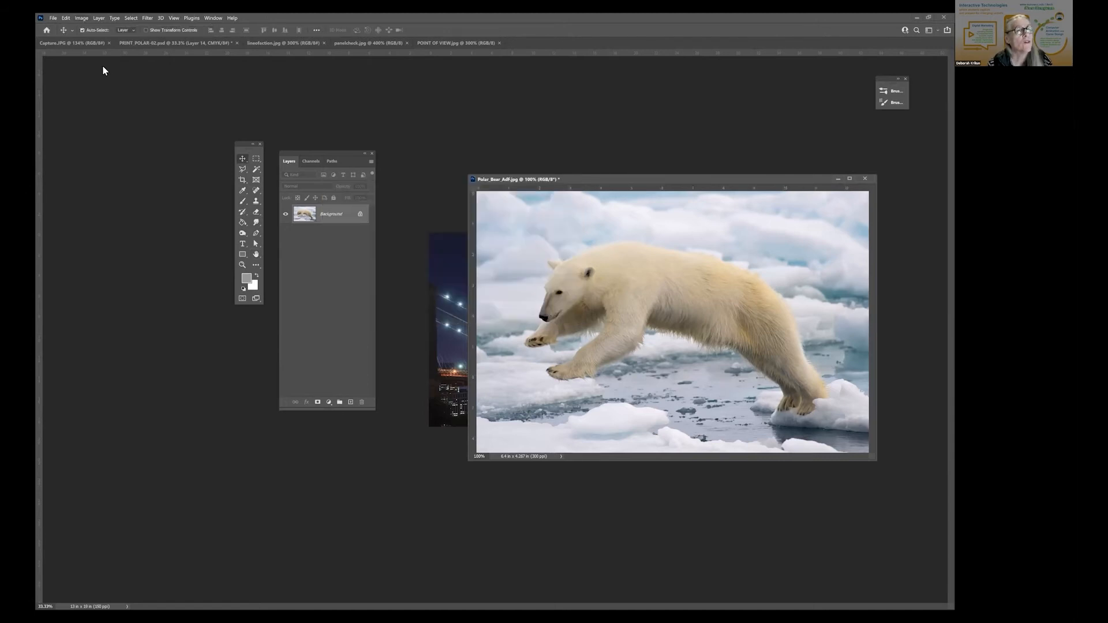
pyautogui.click(82, 18)
pyautogui.click(93, 71)
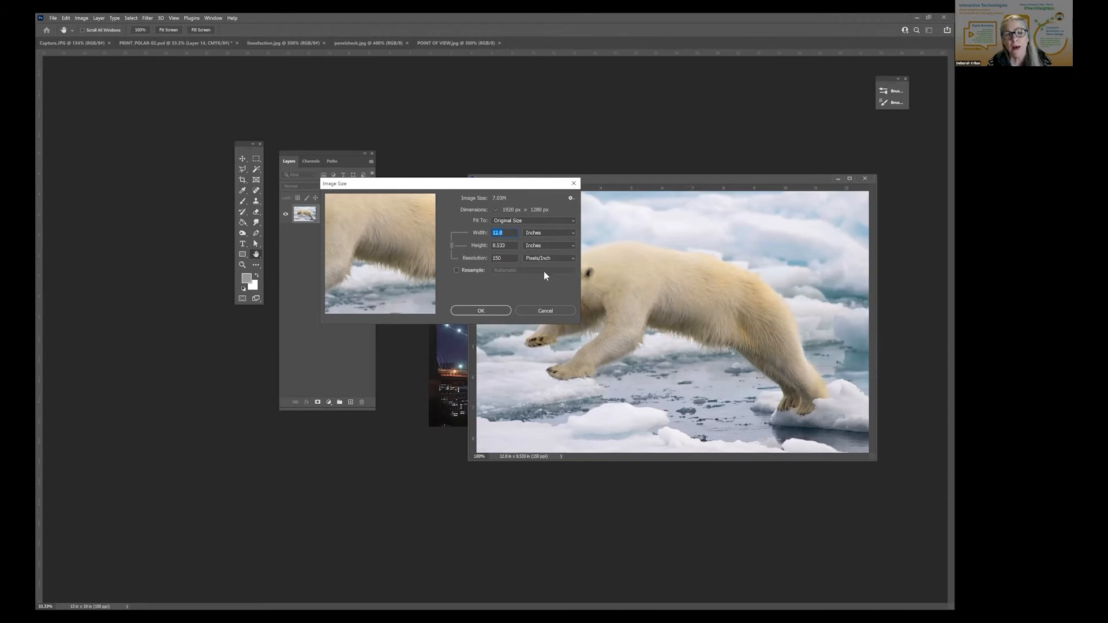
pyautogui.click(543, 311)
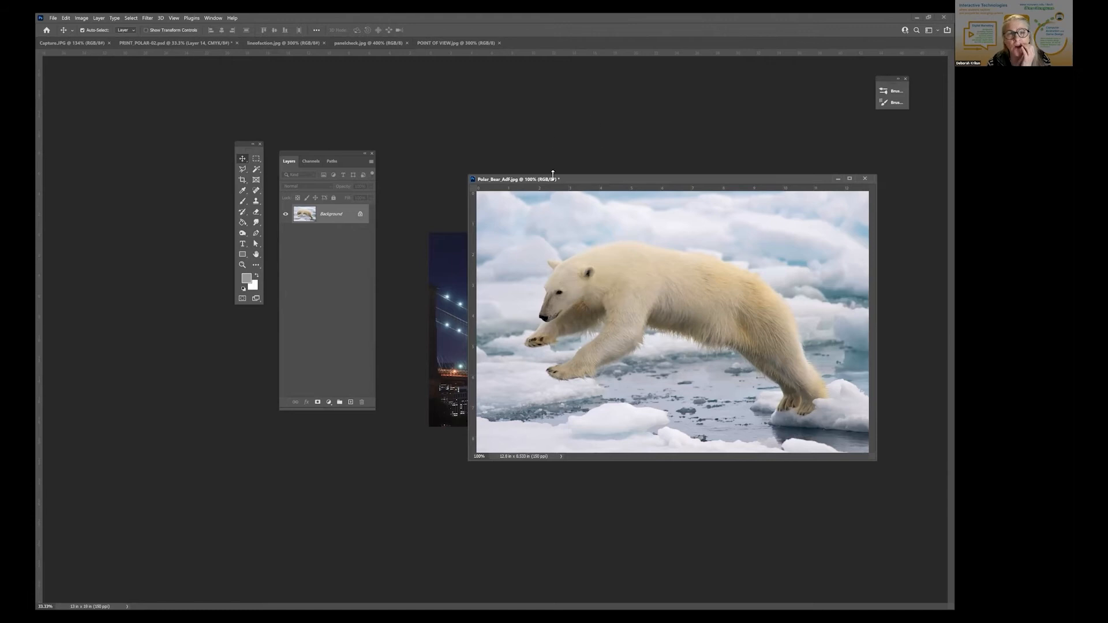
# - Move the polar bear window clear of the poster and copy the bear photo onto the poster's middle as a layer
pyautogui.moveTo(549, 182); pyautogui.dragTo(707, 205)
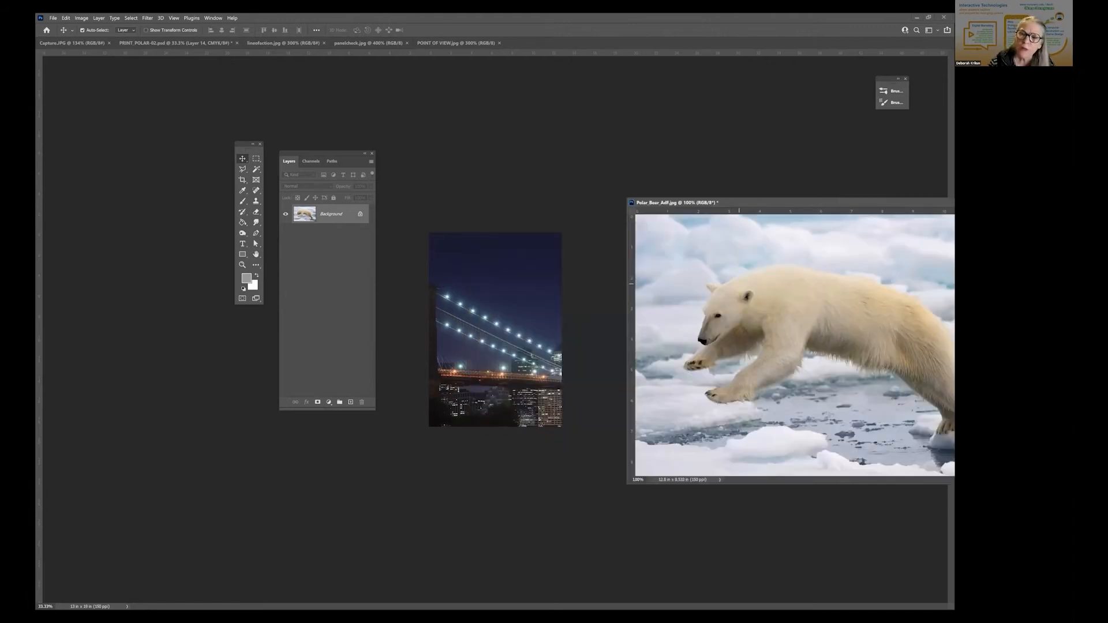
pyautogui.moveTo(738, 284); pyautogui.dragTo(486, 315)
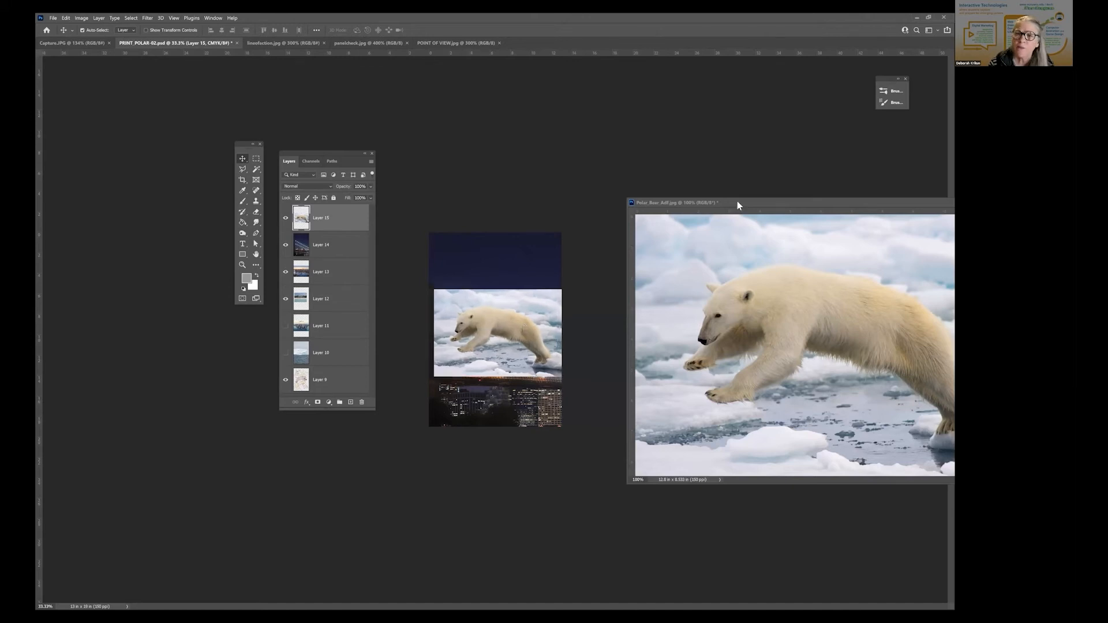
# - Close Polar_Bear_Adf.jpg without saving its changes
pyautogui.moveTo(702, 209); pyautogui.dragTo(542, 247)
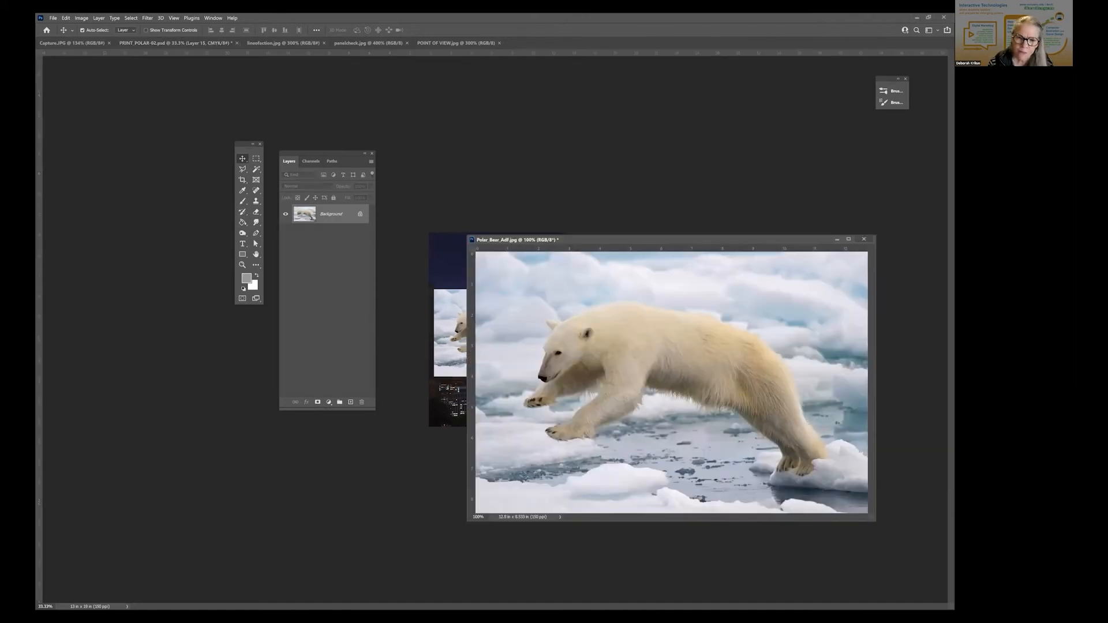
pyautogui.click(864, 239)
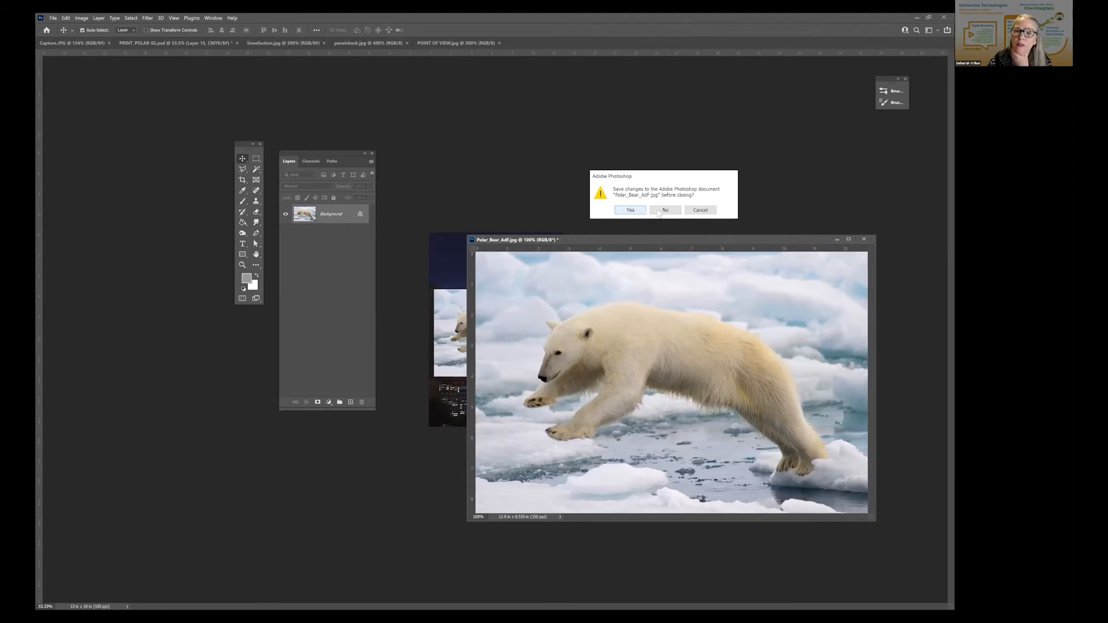
pyautogui.click(666, 210)
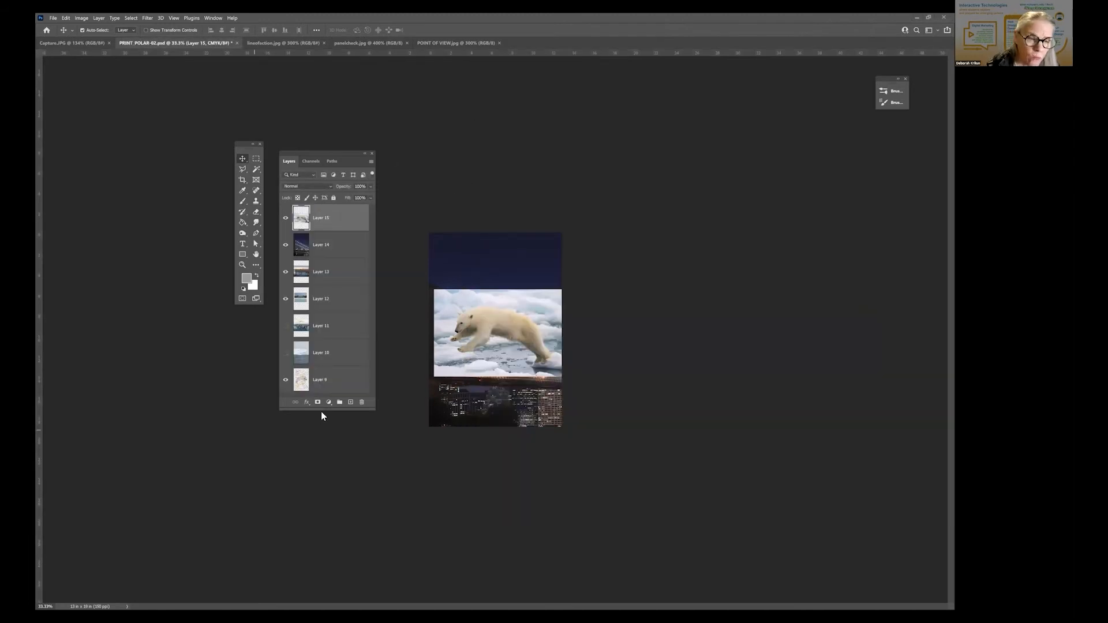
# - Examine the pasted polar bear's image quality and fur detail up close, at 100% and against the whole poster
pyautogui.press('z')
pyautogui.click(535, 353)
pyautogui.click(534, 352)
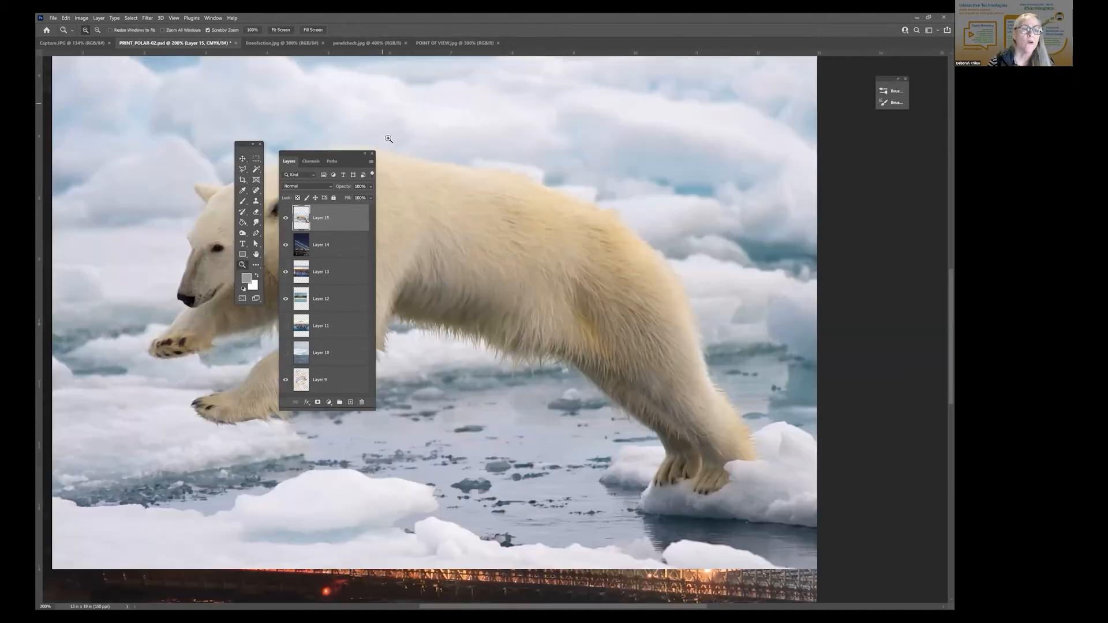
pyautogui.click(614, 137)
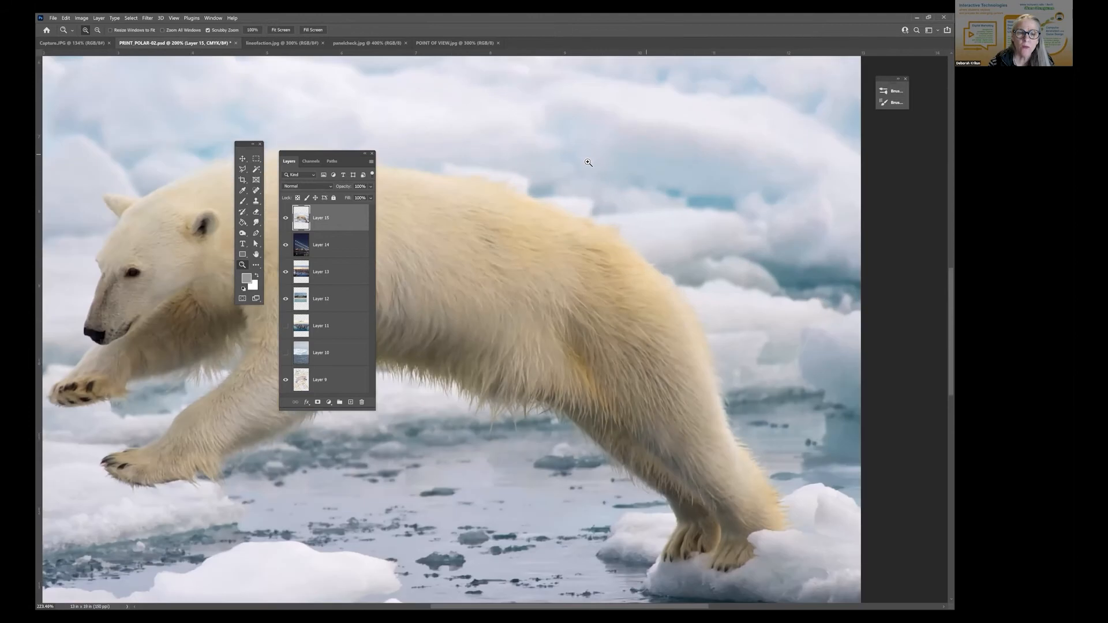
pyautogui.hotkey('ctrl', '0')
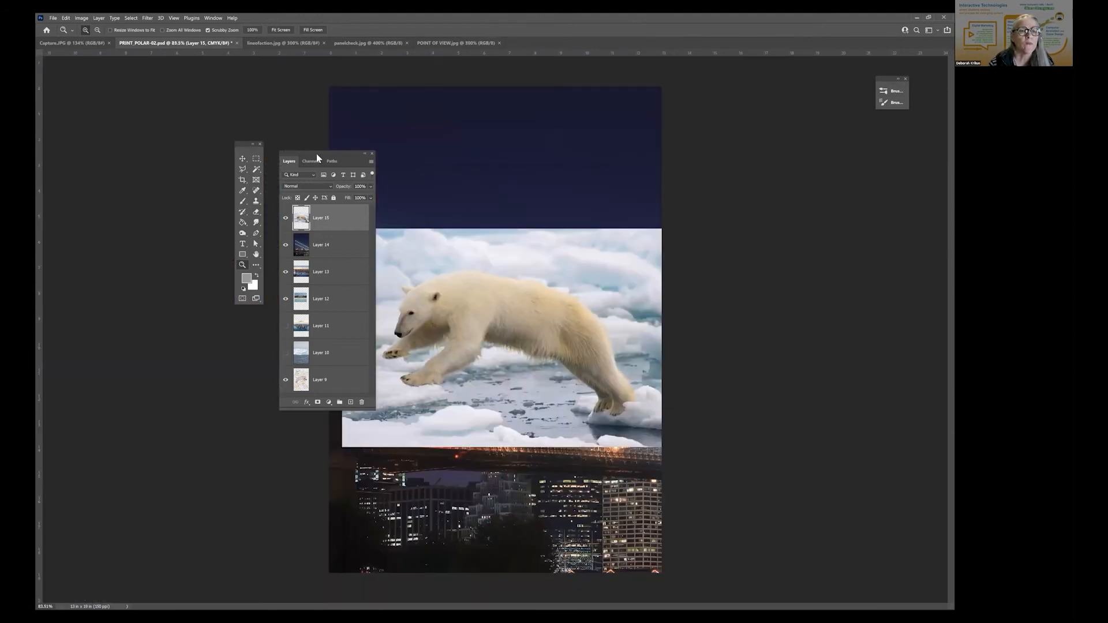
pyautogui.click(175, 17)
pyautogui.click(199, 117)
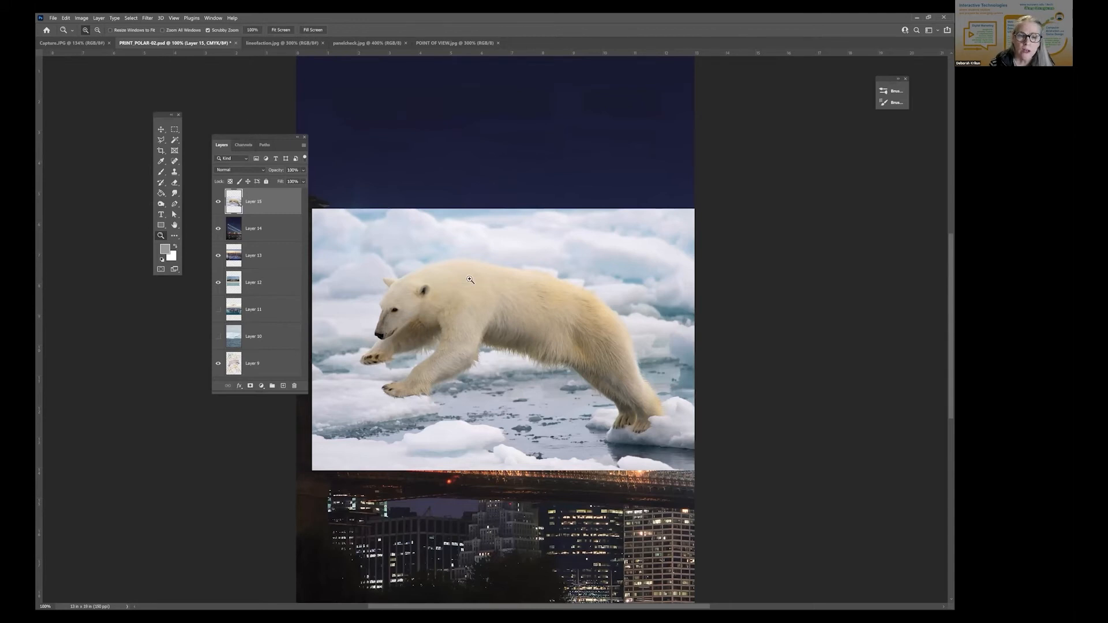
pyautogui.click(496, 340)
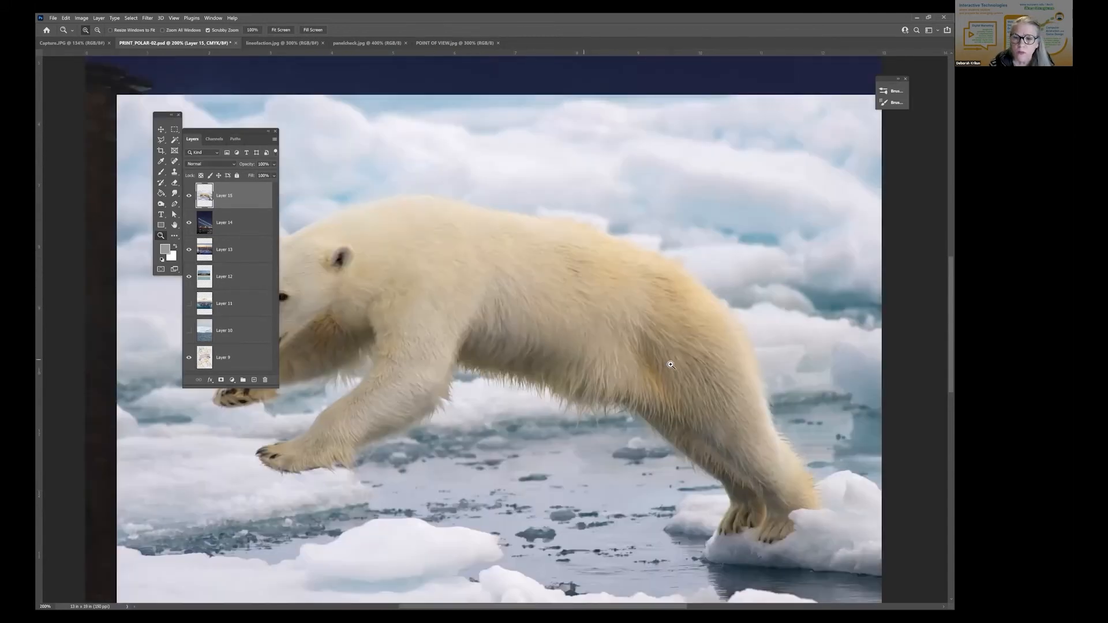
pyautogui.hotkey('ctrl', '+')
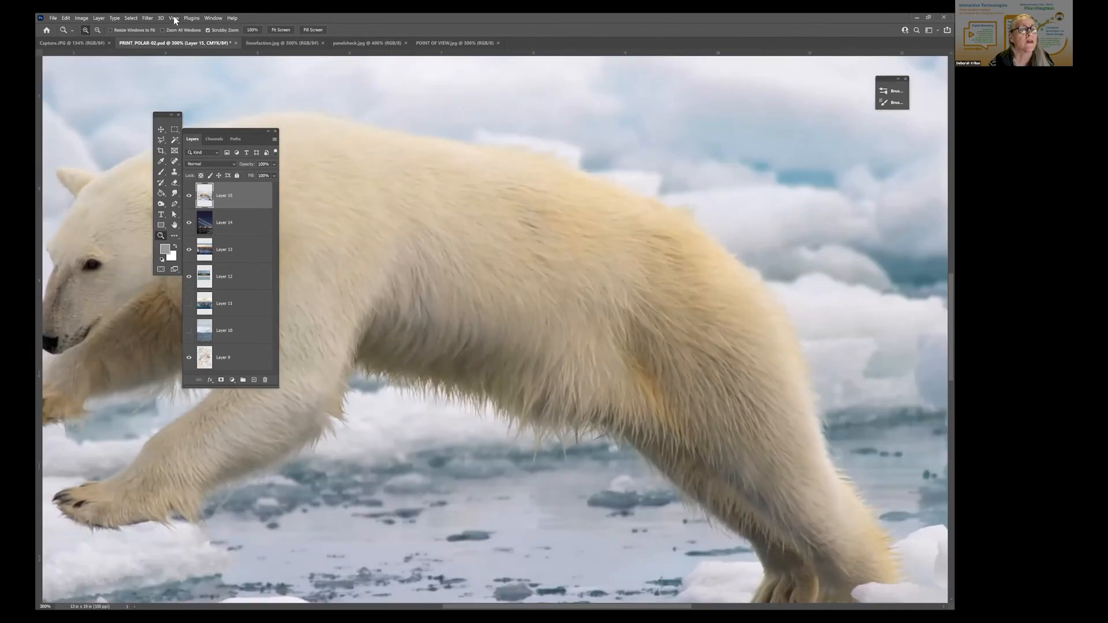
pyautogui.hotkey('ctrl', '0')
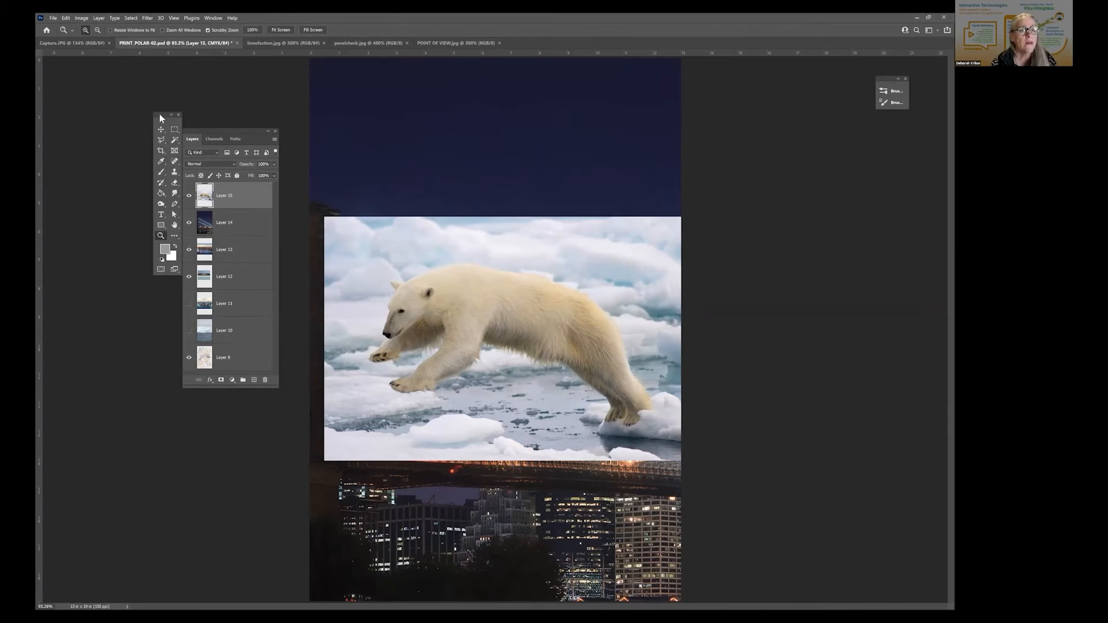
# - Move the tools and layer list clear of the poster and make Layer 11 and Layer 10 visible
pyautogui.moveTo(167, 114); pyautogui.dragTo(76, 111)
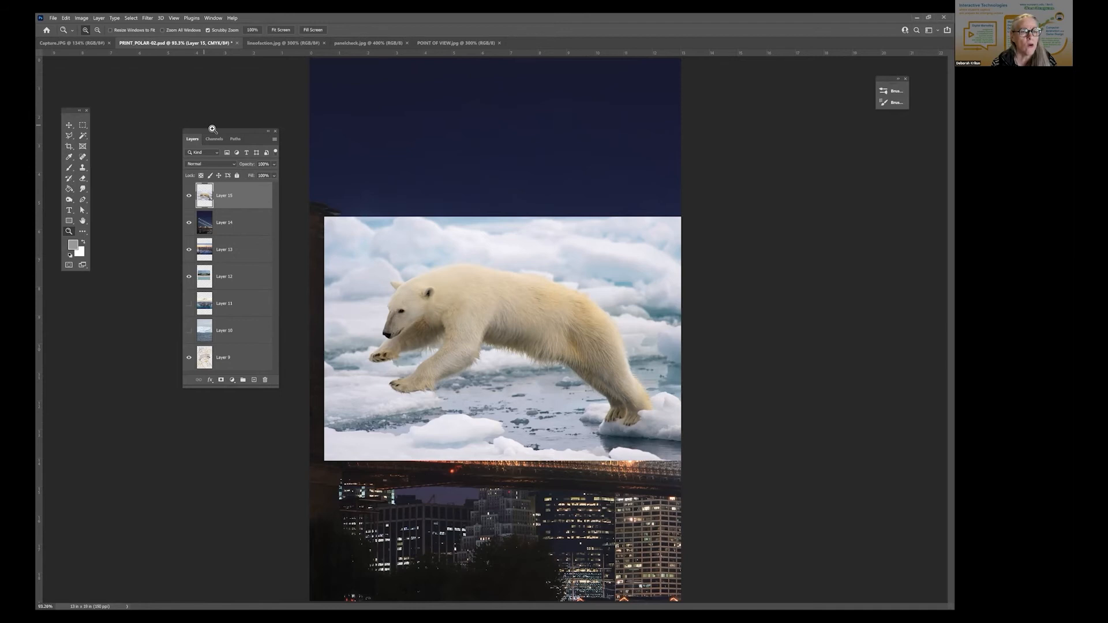
pyautogui.moveTo(211, 132); pyautogui.dragTo(143, 87)
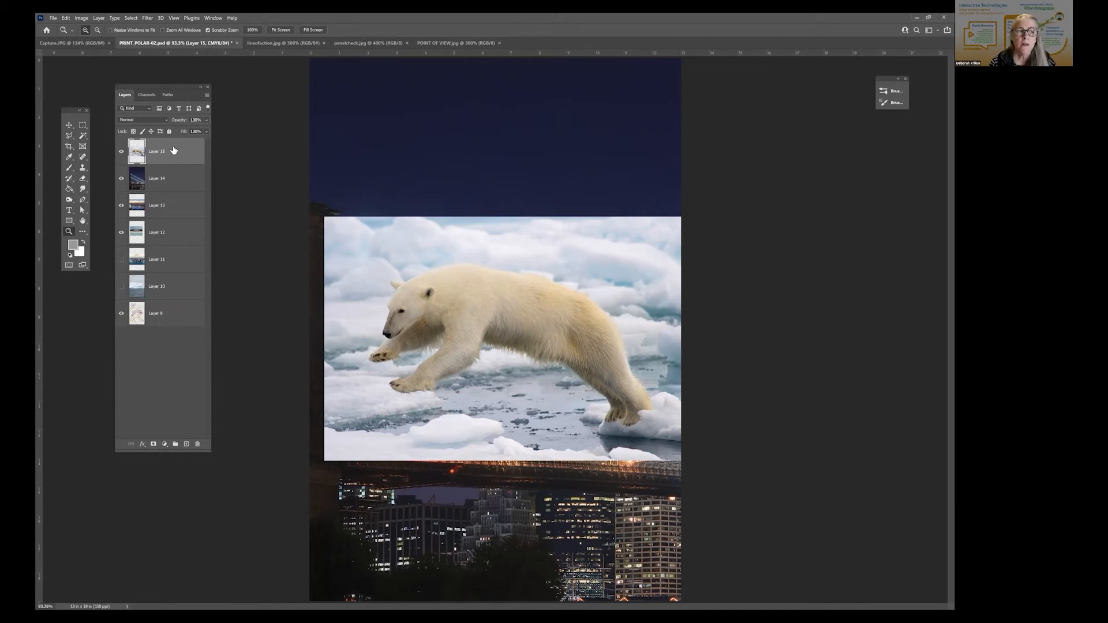
pyautogui.moveTo(122, 261); pyautogui.dragTo(122, 300)
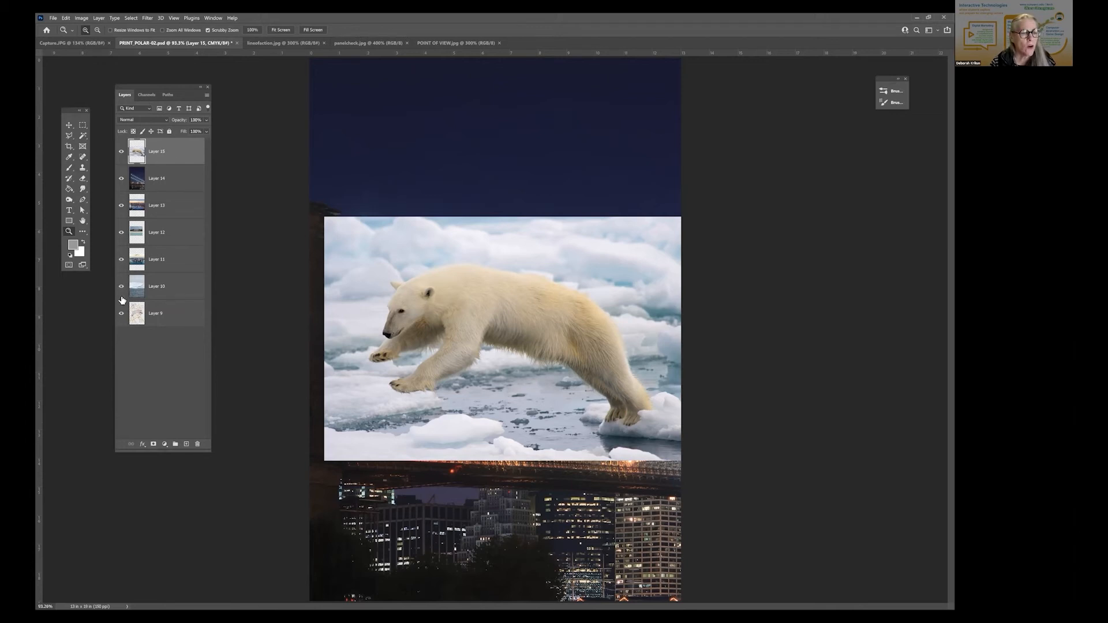
# - Group the six photo layers, Layer 10 through Layer 15, above the sketch layer and name the group BACKUP
pyautogui.keyDown('shift'); pyautogui.click(173, 291); pyautogui.keyUp('shift')
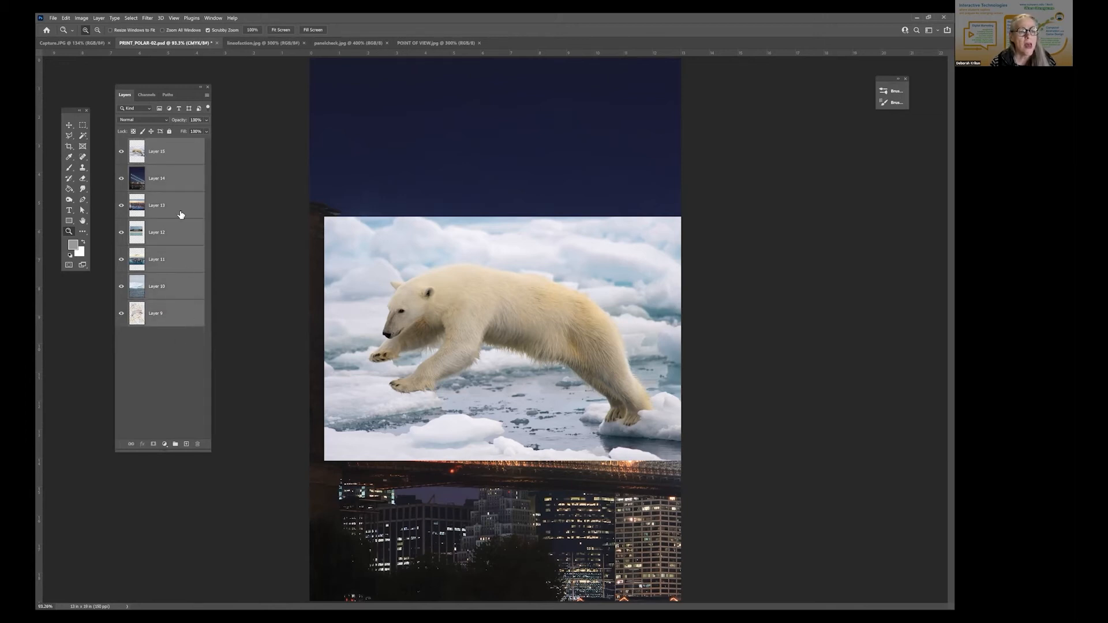
pyautogui.click(169, 317)
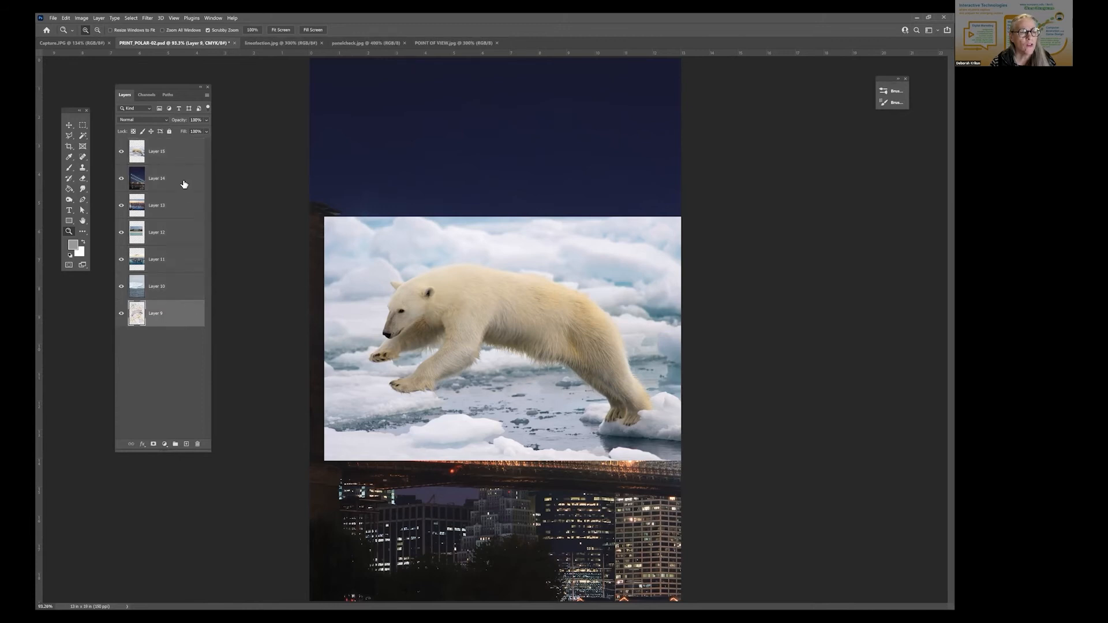
pyautogui.click(181, 149)
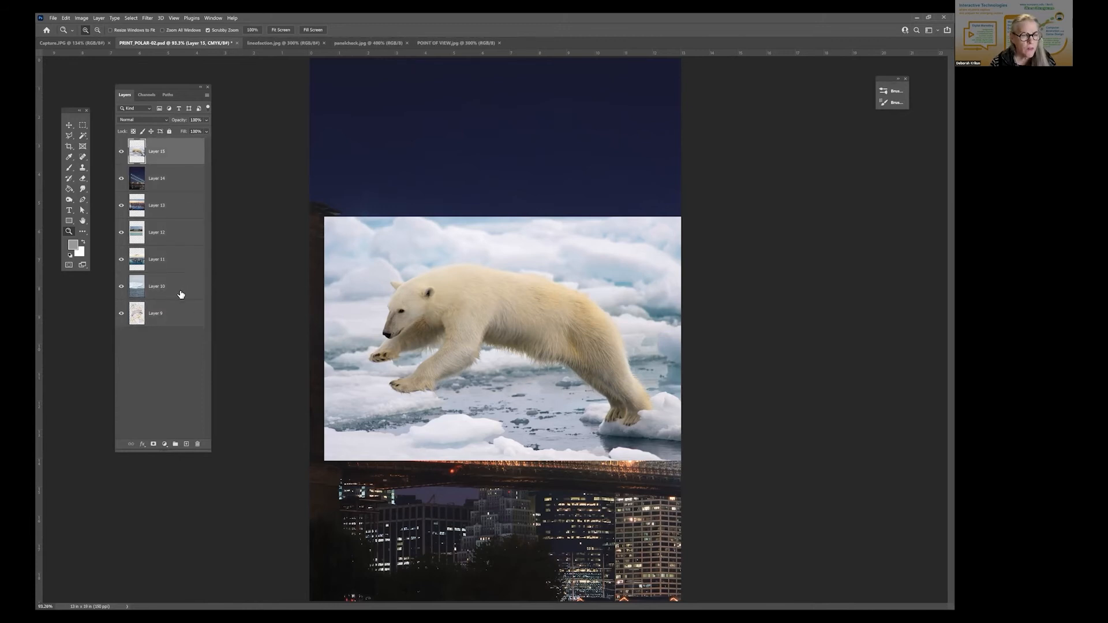
pyautogui.keyDown('shift'); pyautogui.click(180, 290); pyautogui.keyUp('shift')
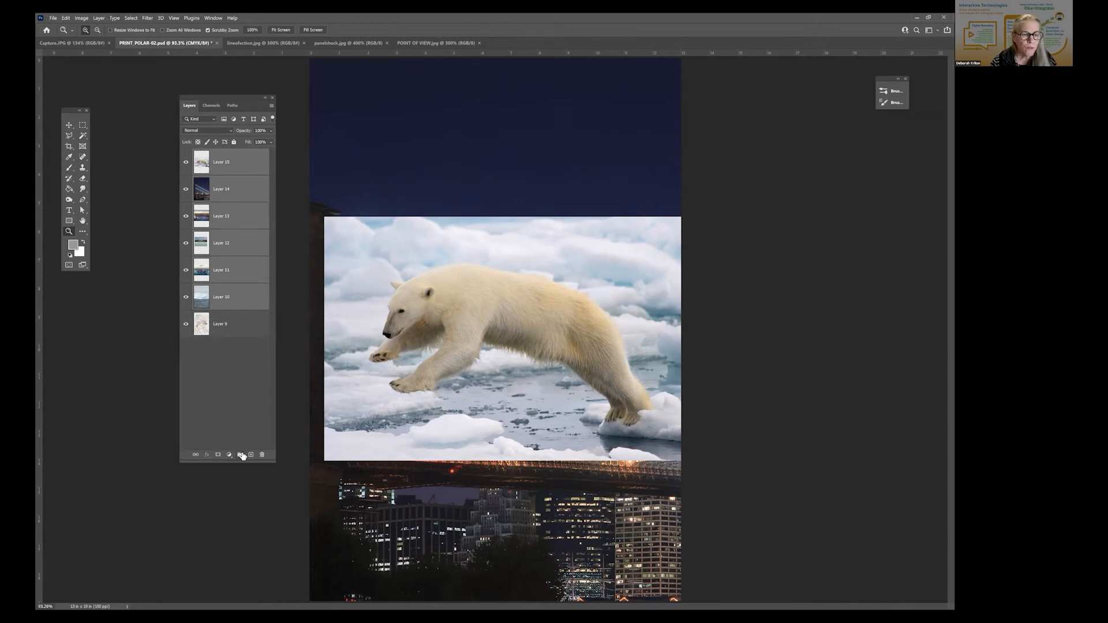
pyautogui.click(241, 456)
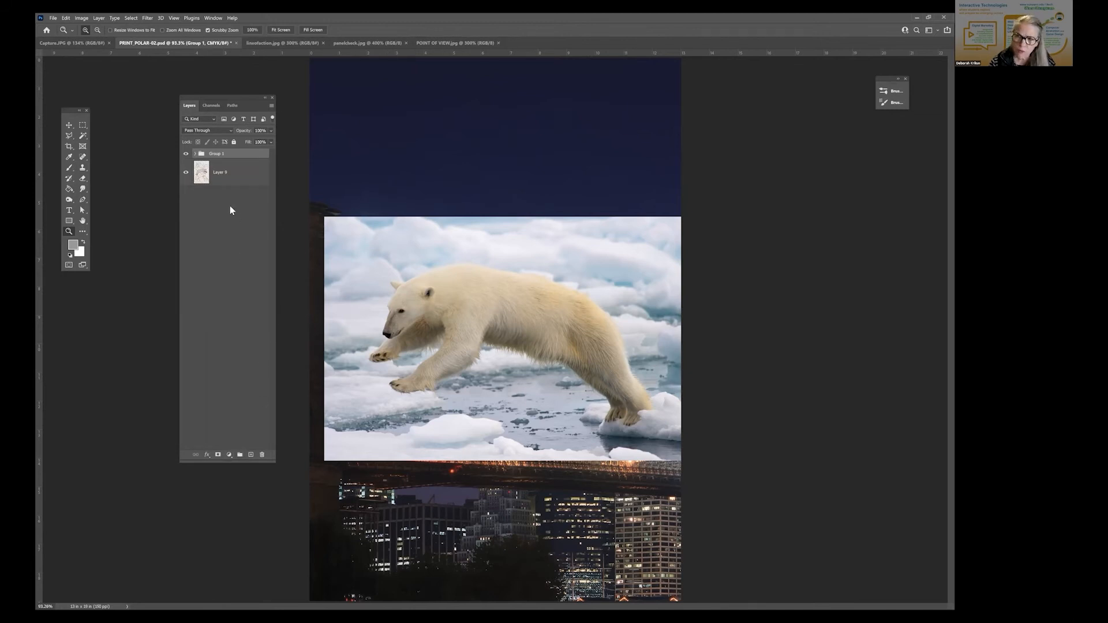
pyautogui.doubleClick(220, 156)
pyautogui.write('BACKUP')
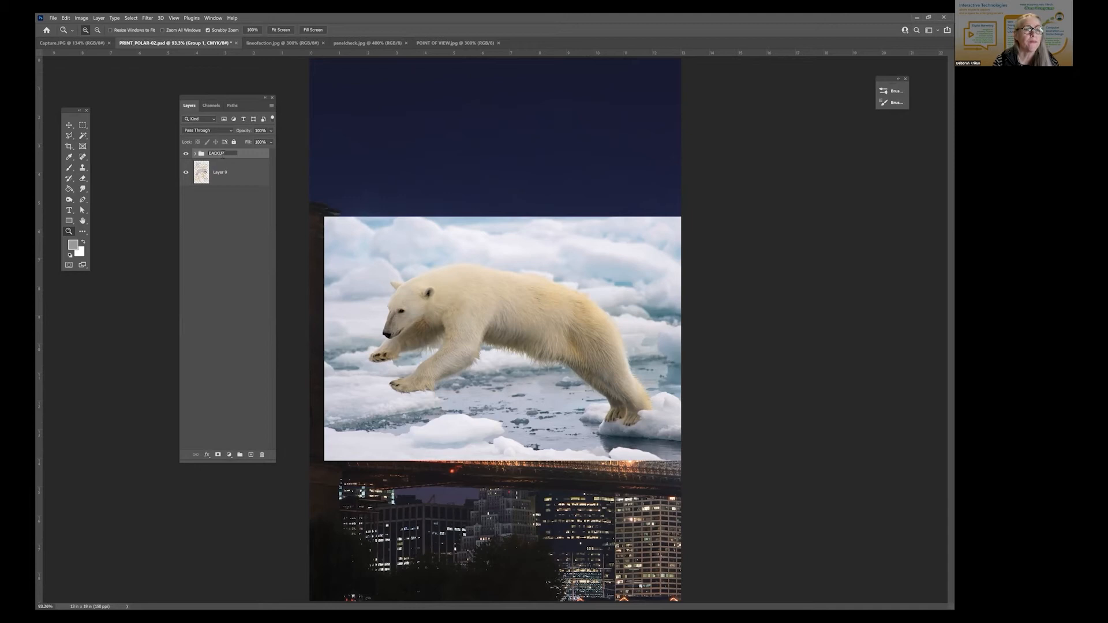
pyautogui.press('Return')
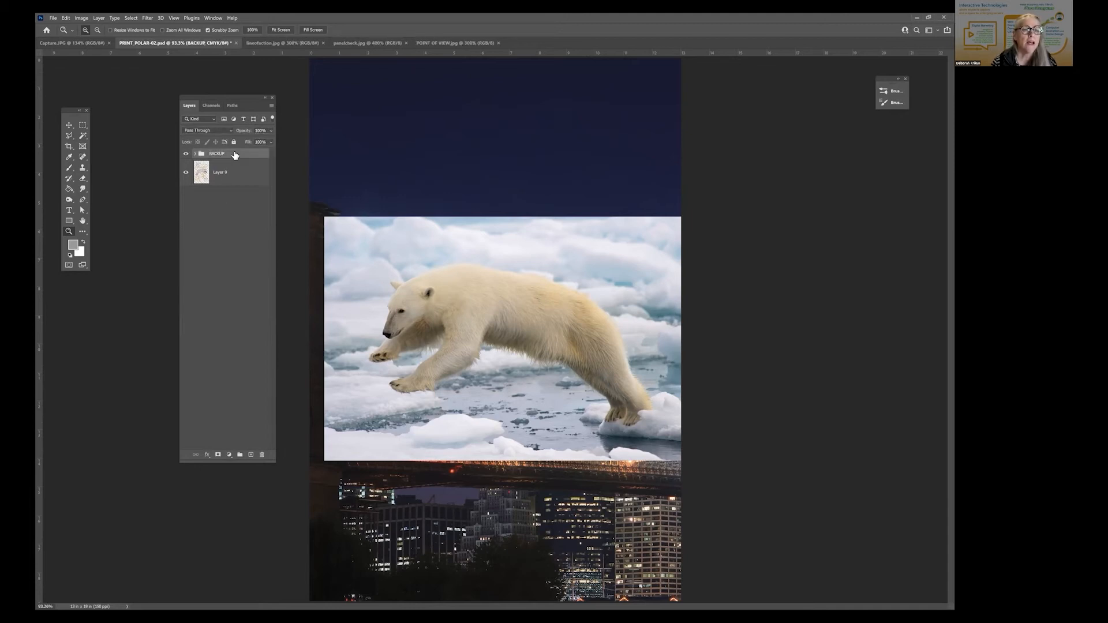
# - Duplicate the BACKUP group within the poster and expand the copy to show its layers
pyautogui.click(271, 105)
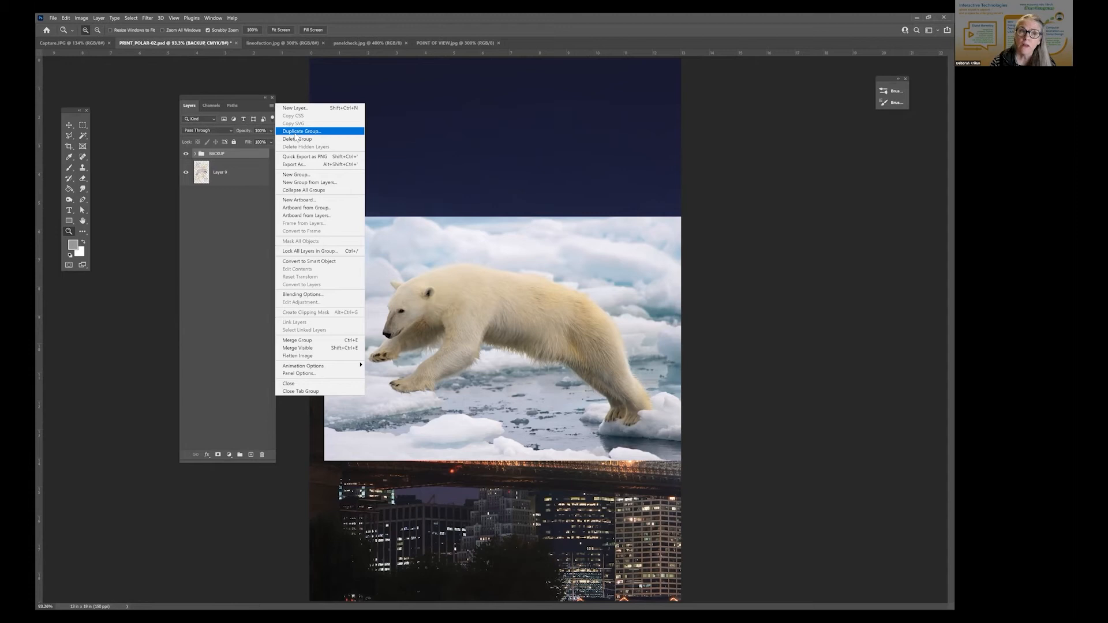
pyautogui.press('Return')
pyautogui.click(565, 190)
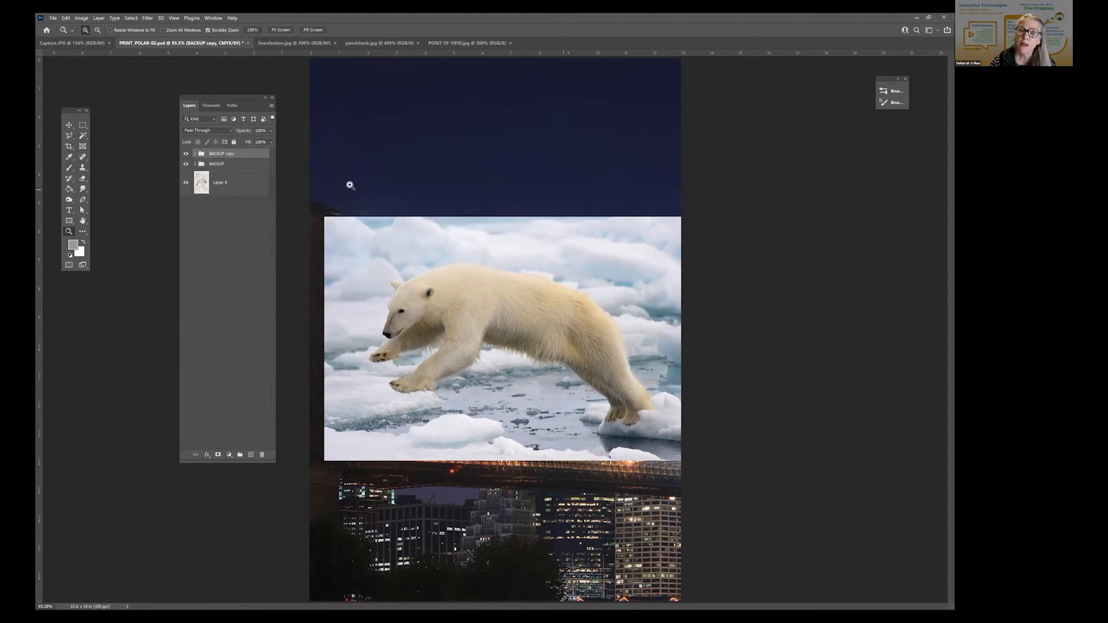
pyautogui.click(195, 154)
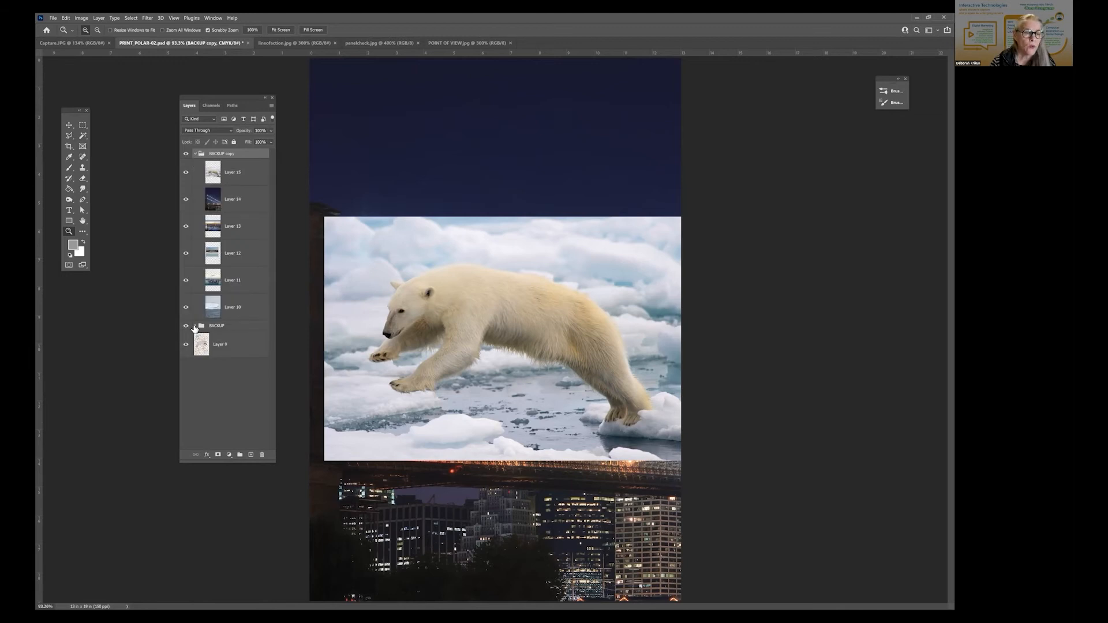
# - Check the original BACKUP group's contents, collapse and hide it, and move it beneath the sketch layer
pyautogui.click(196, 326)
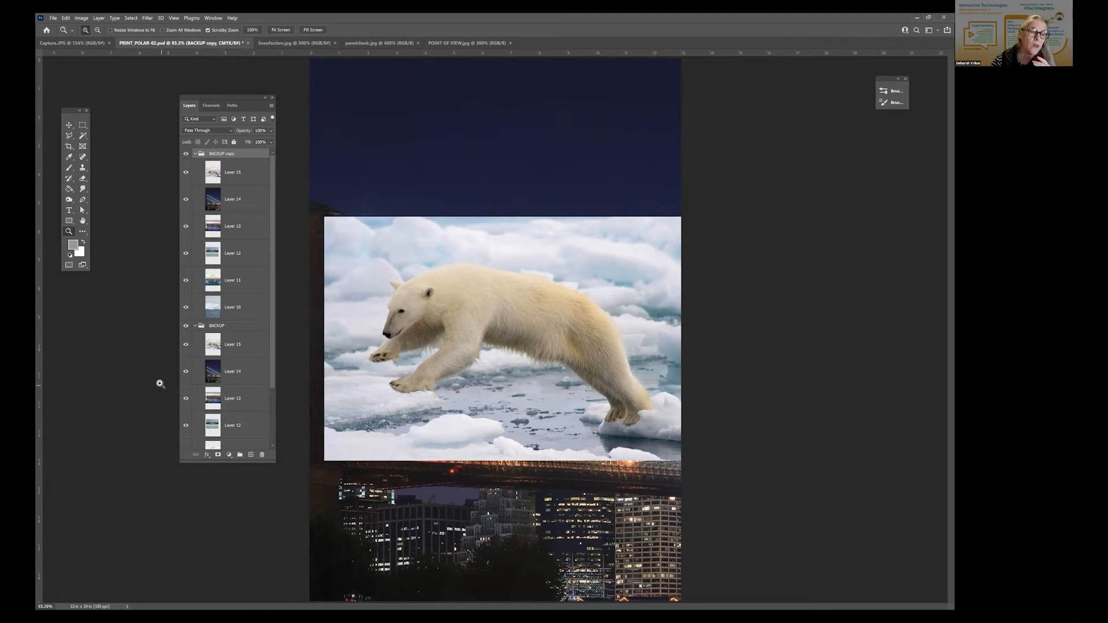
pyautogui.click(196, 326)
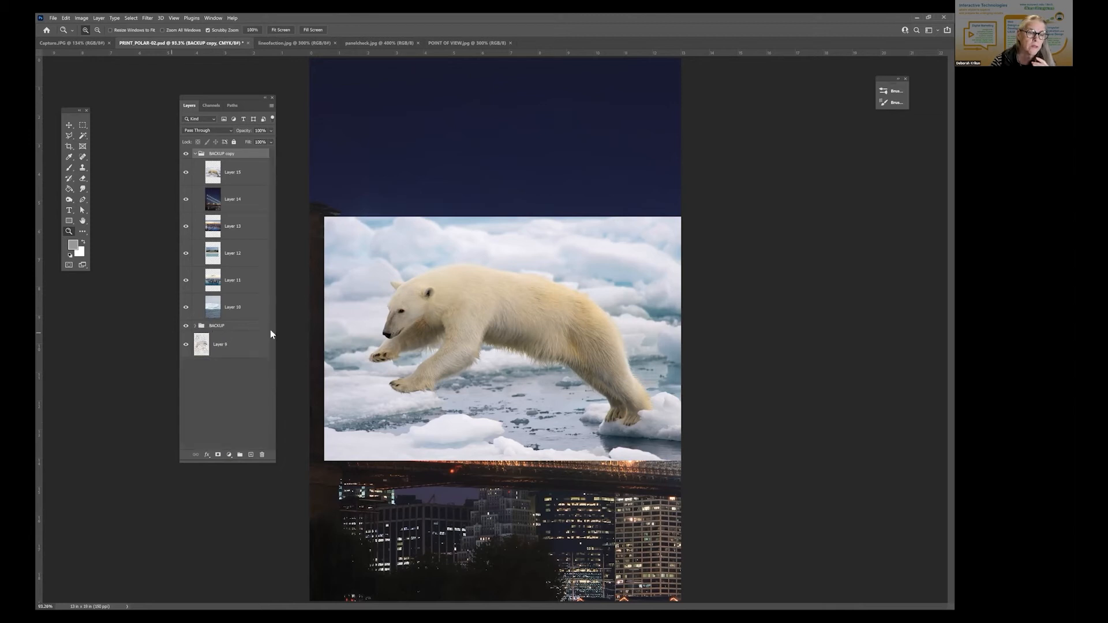
pyautogui.click(185, 326)
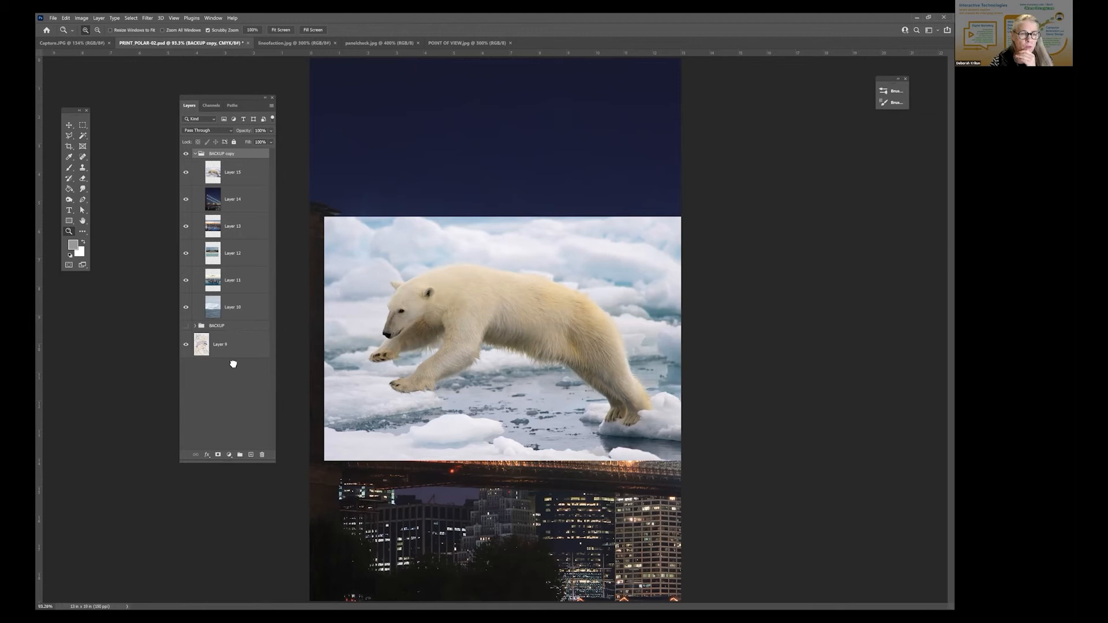
pyautogui.moveTo(233, 364); pyautogui.dragTo(233, 367)
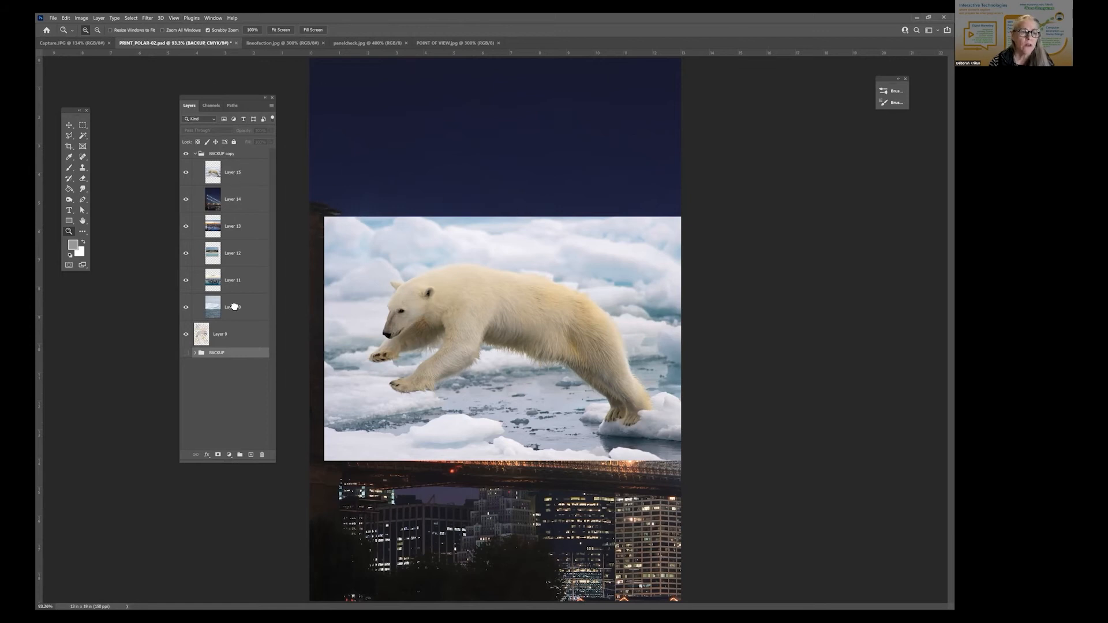
# - Hide the photo layers in the BACKUP copy group except the polar bear on Layer 15, keeping the sketch visible
pyautogui.click(191, 176)
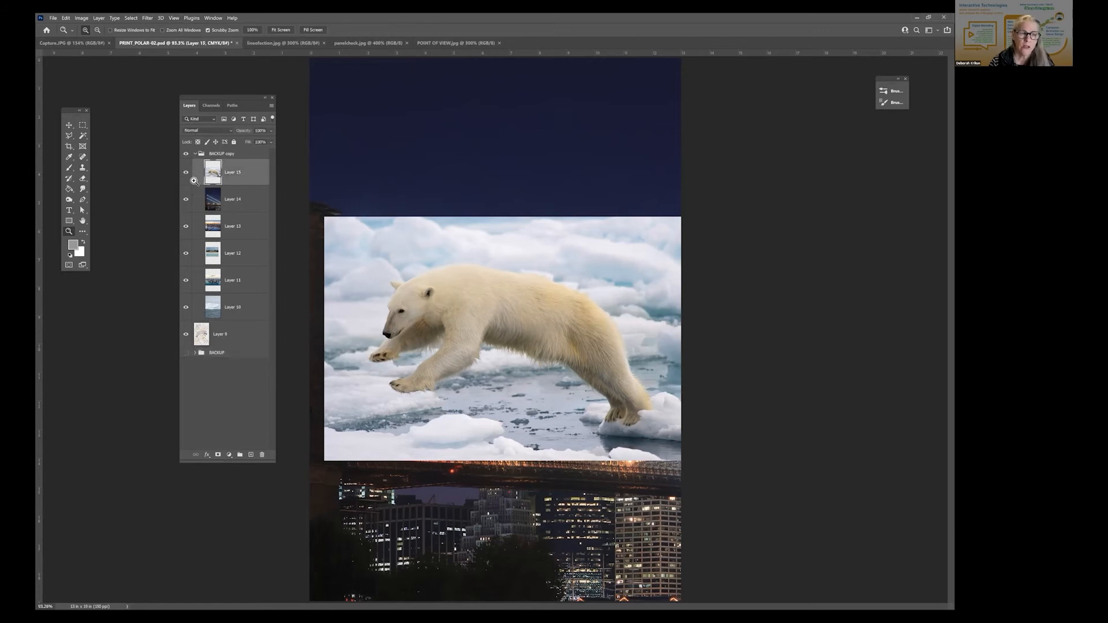
pyautogui.moveTo(187, 172); pyautogui.dragTo(184, 293)
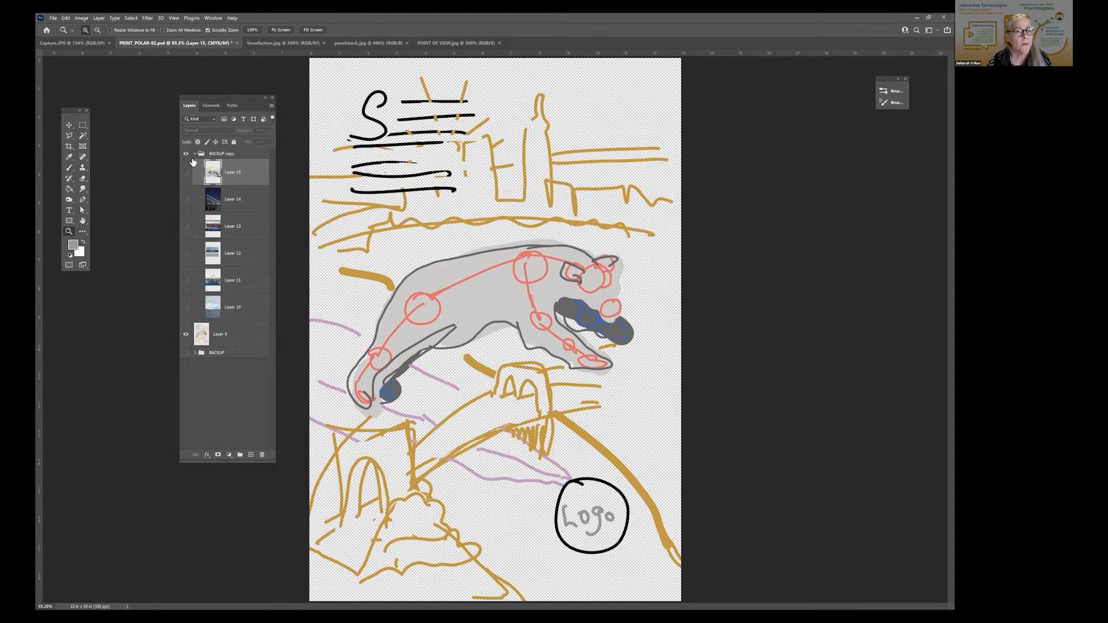
pyautogui.click(186, 174)
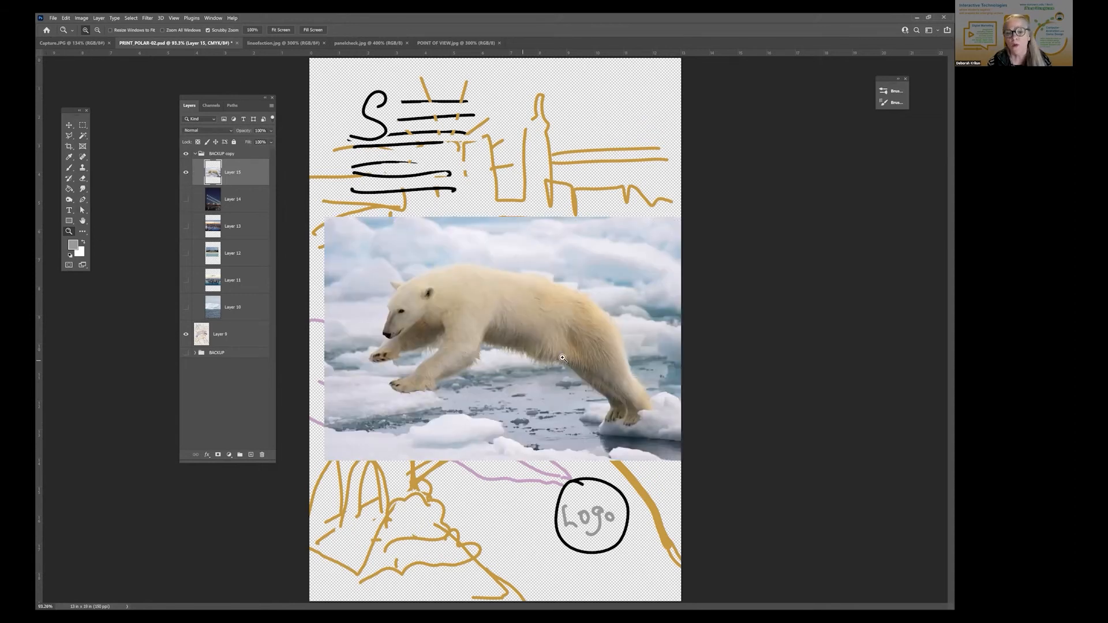
# - Reposition the polar bear photo slightly up and to the left over the bear sketch
pyautogui.click(69, 125)
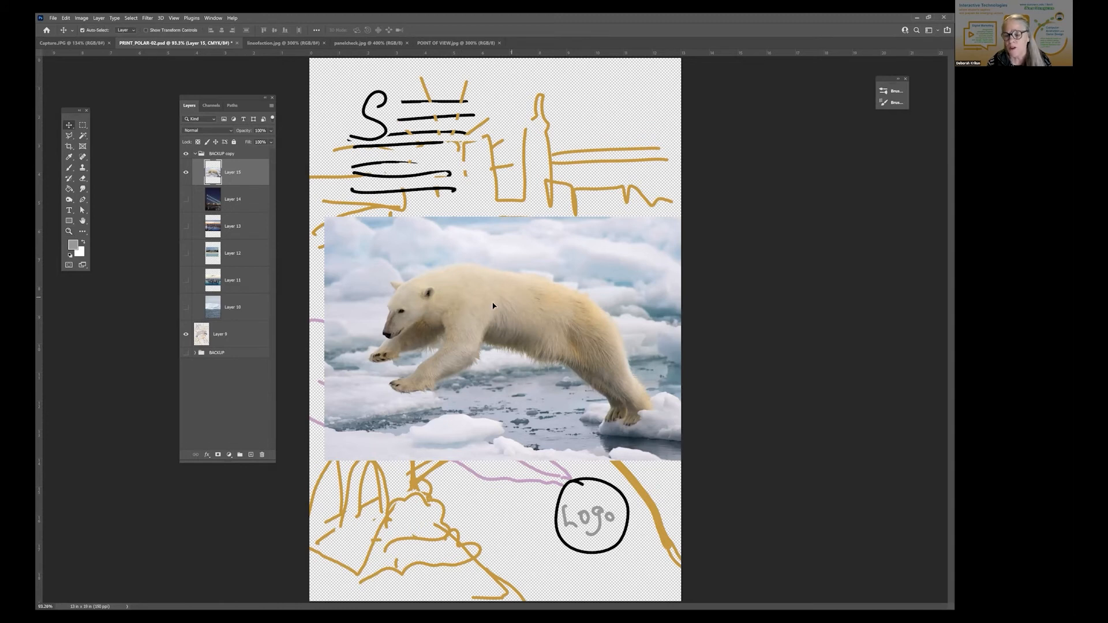
pyautogui.moveTo(526, 318); pyautogui.dragTo(493, 294)
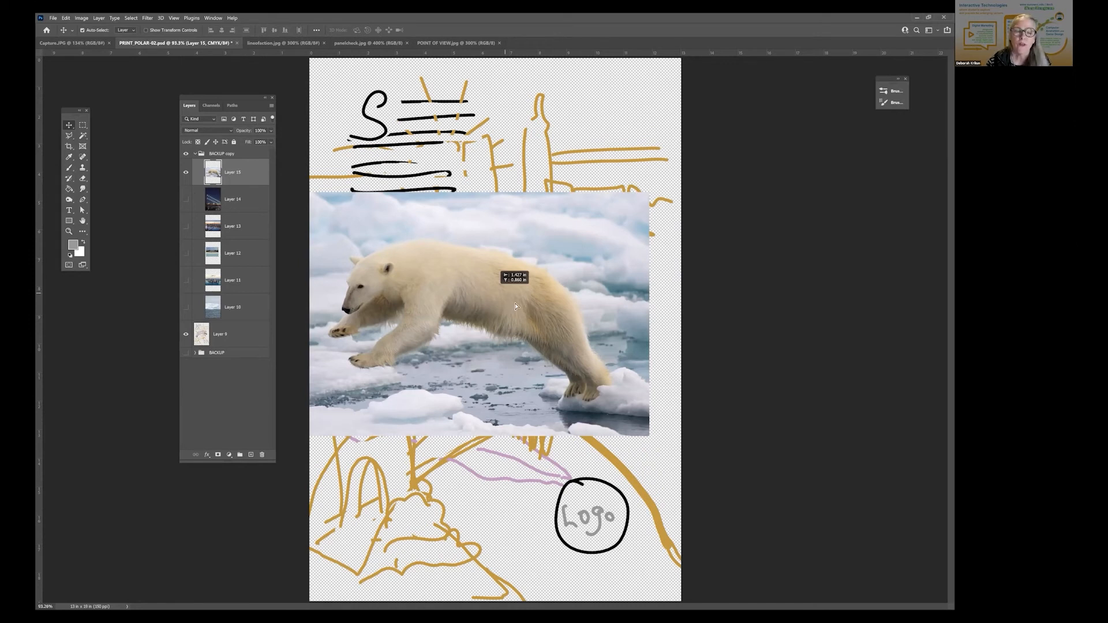
pyautogui.hotkey('ctrl', 'z')
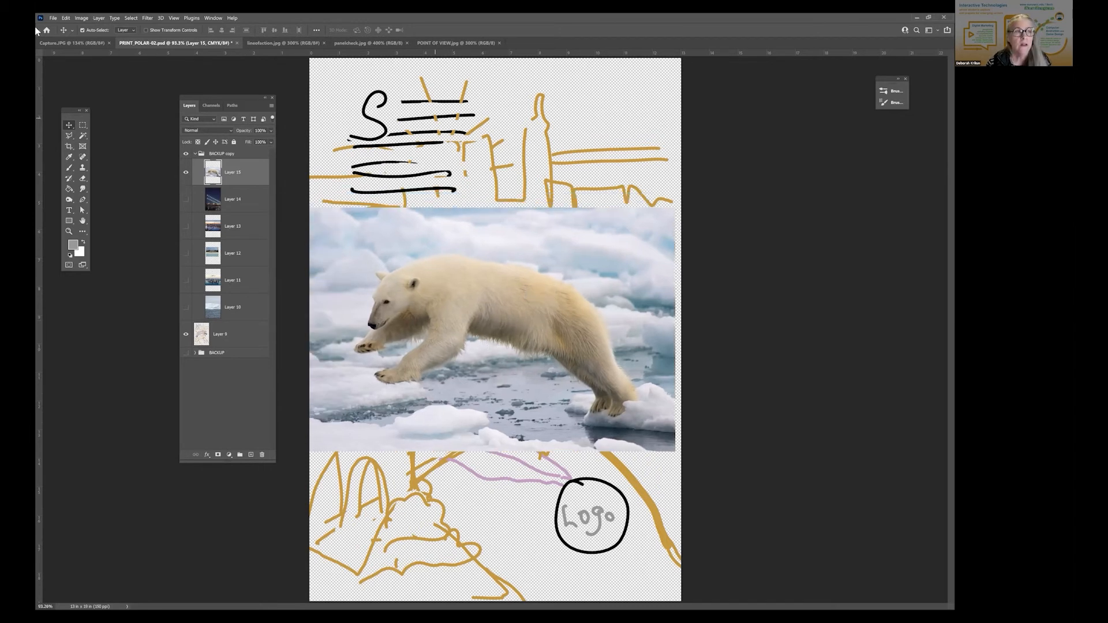
# - Flip the polar bear photo on Layer 15 horizontally so the bear faces the opposite way
pyautogui.click(82, 18)
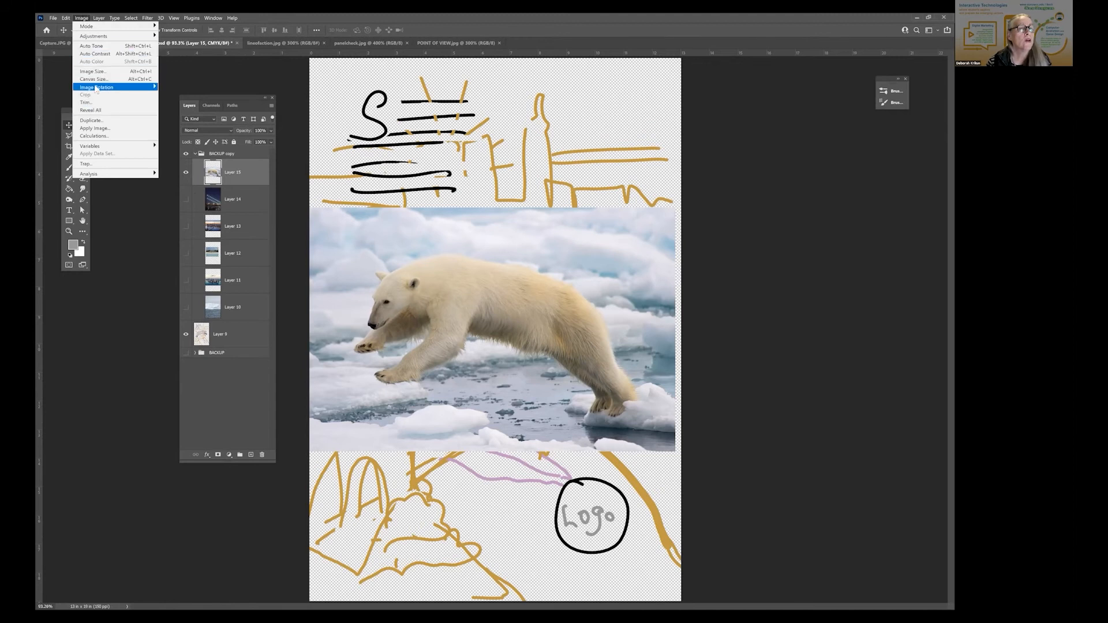
pyautogui.moveTo(66, 18)
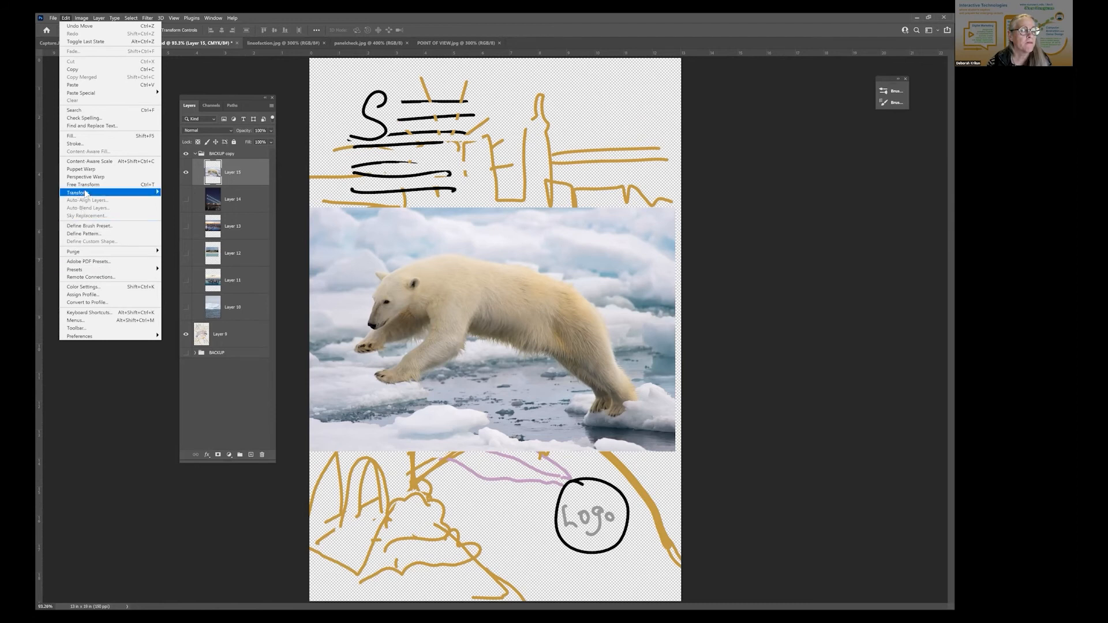
pyautogui.moveTo(145, 199)
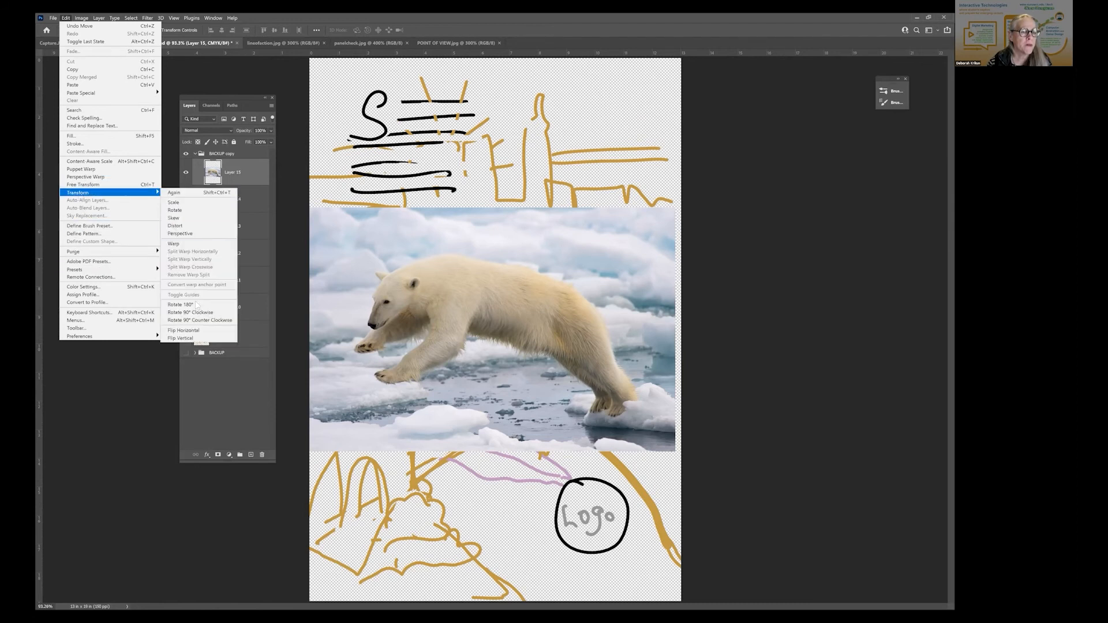
pyautogui.click(181, 331)
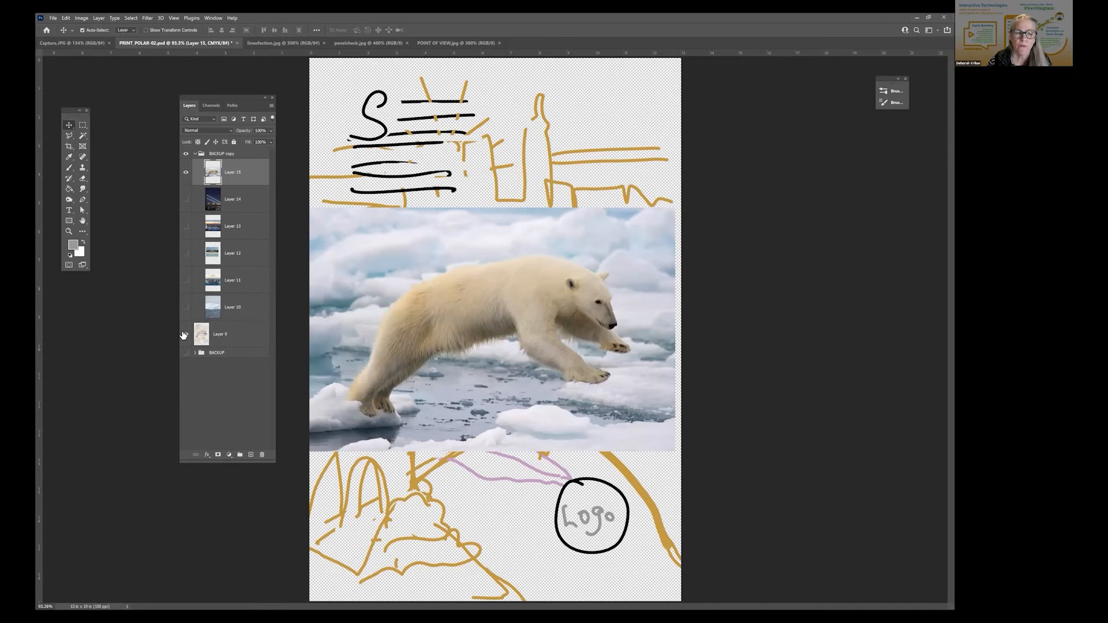
pyautogui.click(185, 334)
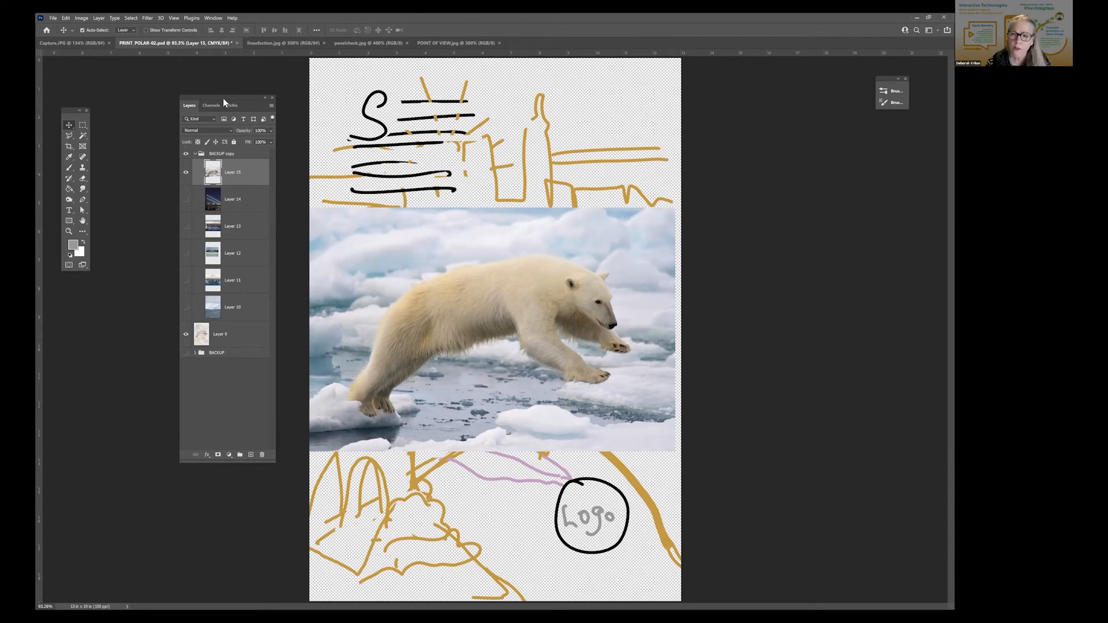
# - Place two vertical and two horizontal ruler guides across the poster to form a rough three-by-three grid
pyautogui.moveTo(200, 98); pyautogui.dragTo(176, 80)
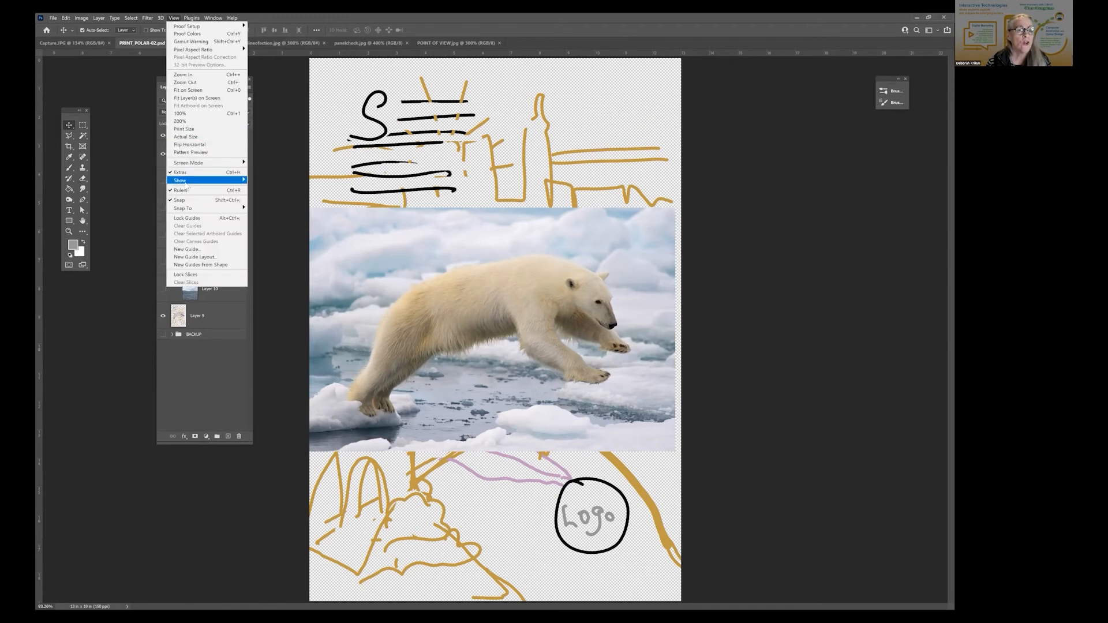
pyautogui.moveTo(187, 182)
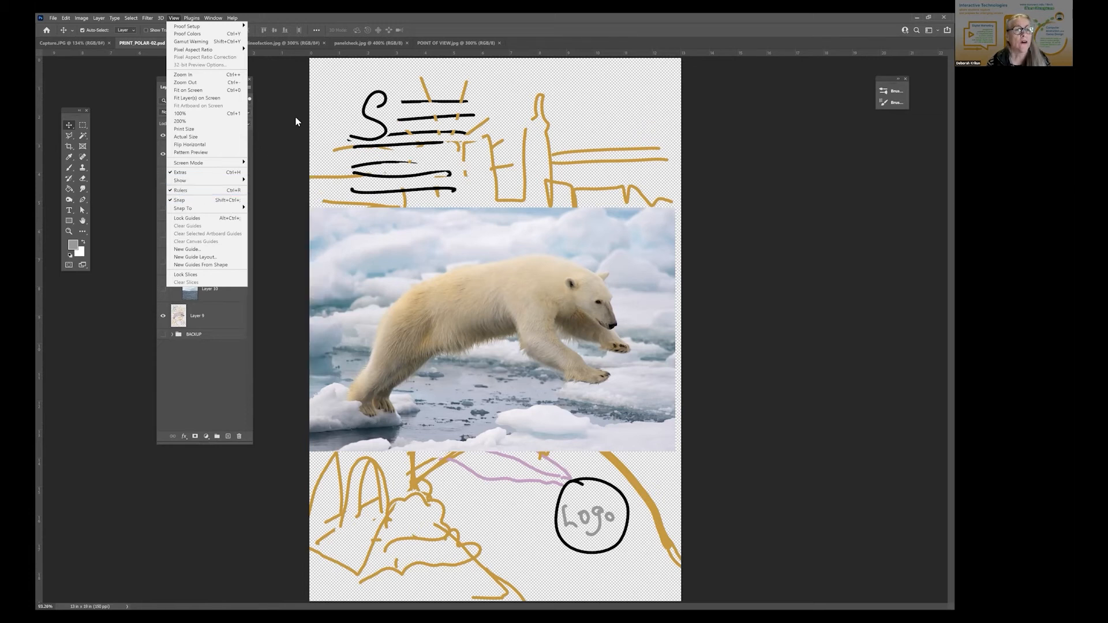
pyautogui.click(307, 51)
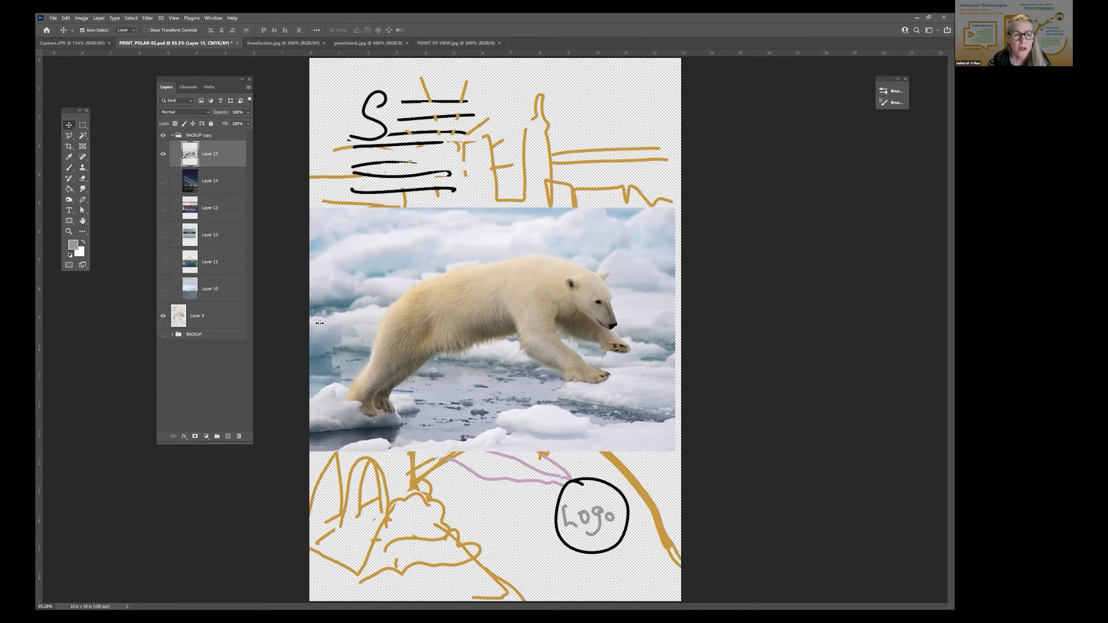
pyautogui.moveTo(415, 327); pyautogui.dragTo(418, 328)
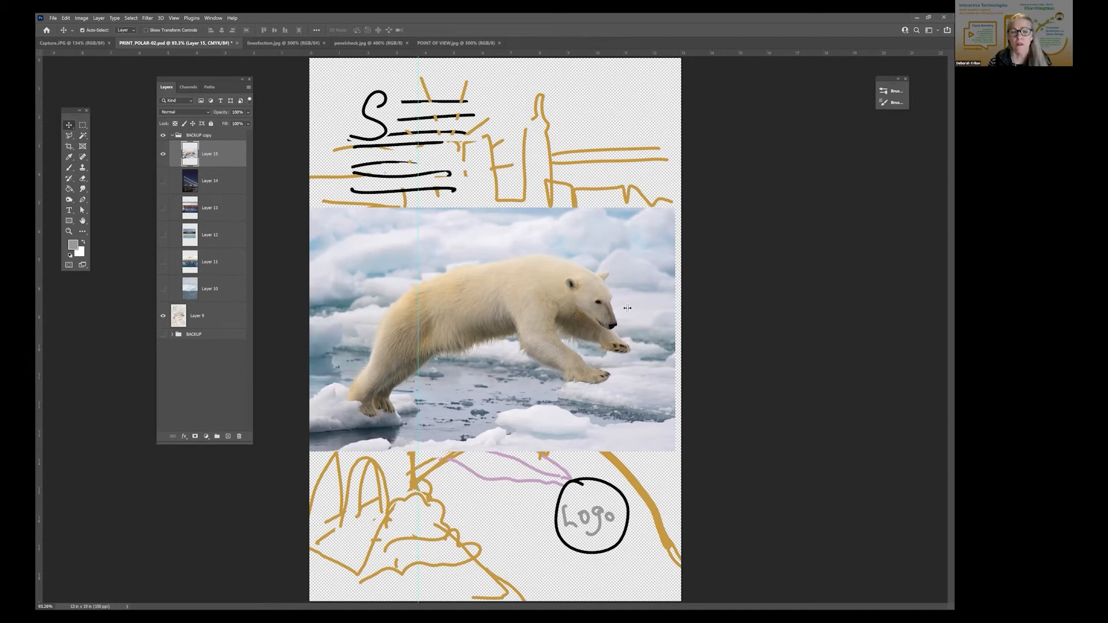
pyautogui.moveTo(557, 312); pyautogui.dragTo(558, 313)
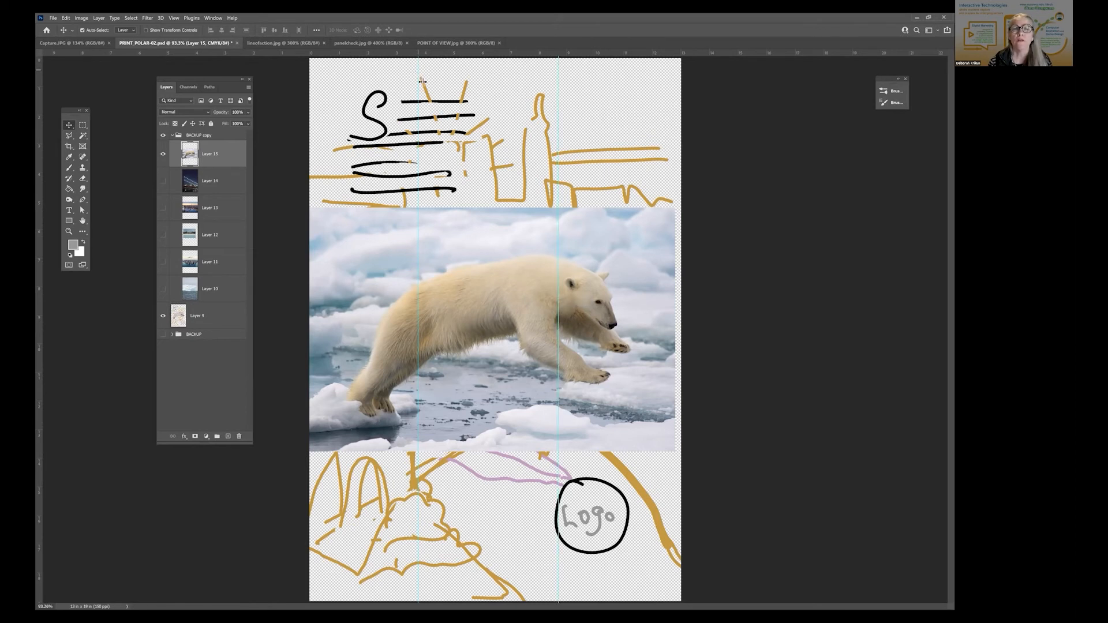
pyautogui.moveTo(418, 70); pyautogui.dragTo(422, 69)
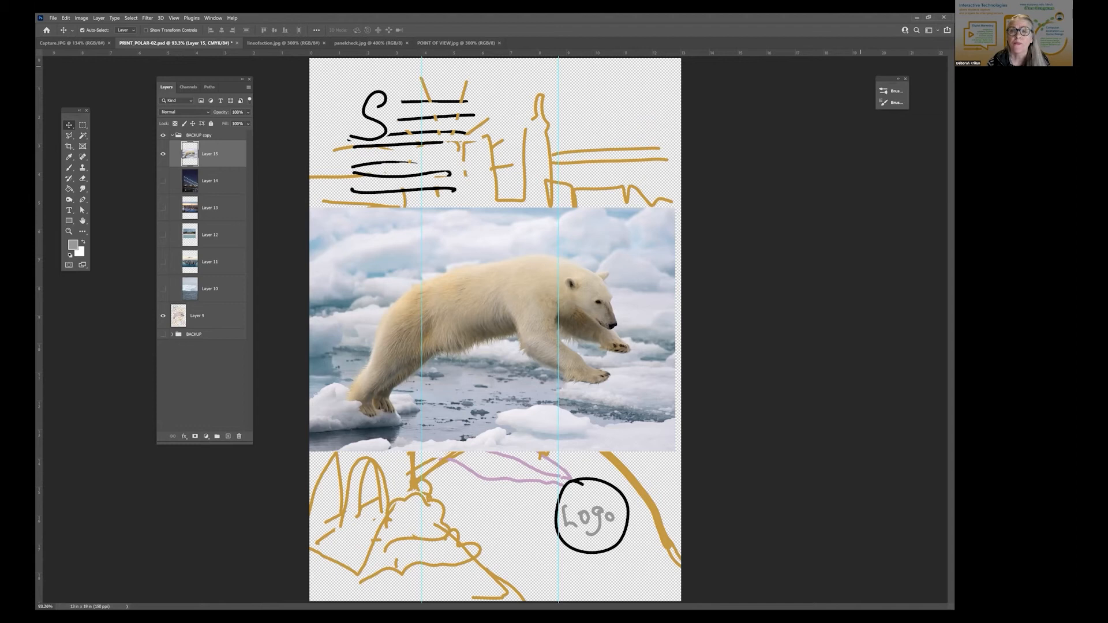
pyautogui.moveTo(860, 52); pyautogui.dragTo(860, 222)
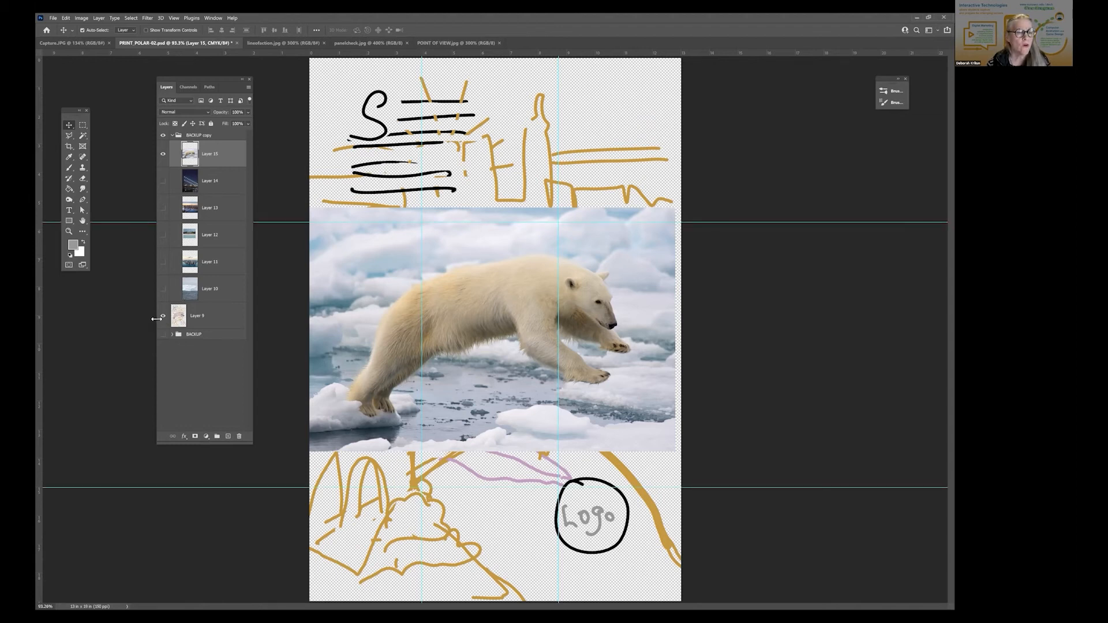
# - Hide the sketch and bear photo layers, and move both horizontal guides inward to even out the grid of thirds
pyautogui.click(163, 317)
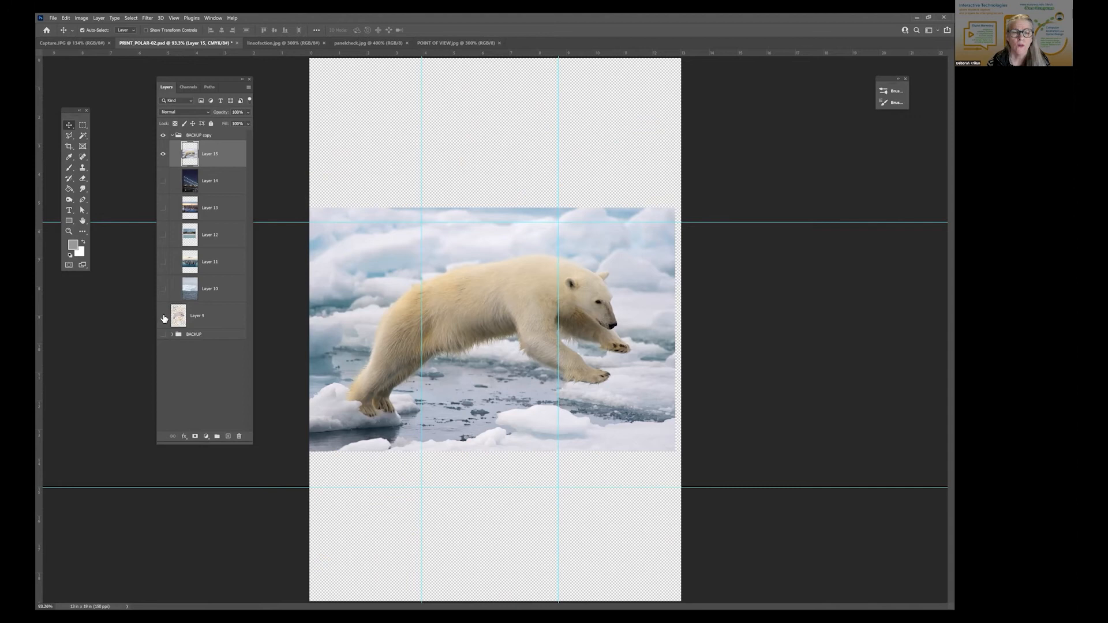
pyautogui.click(163, 154)
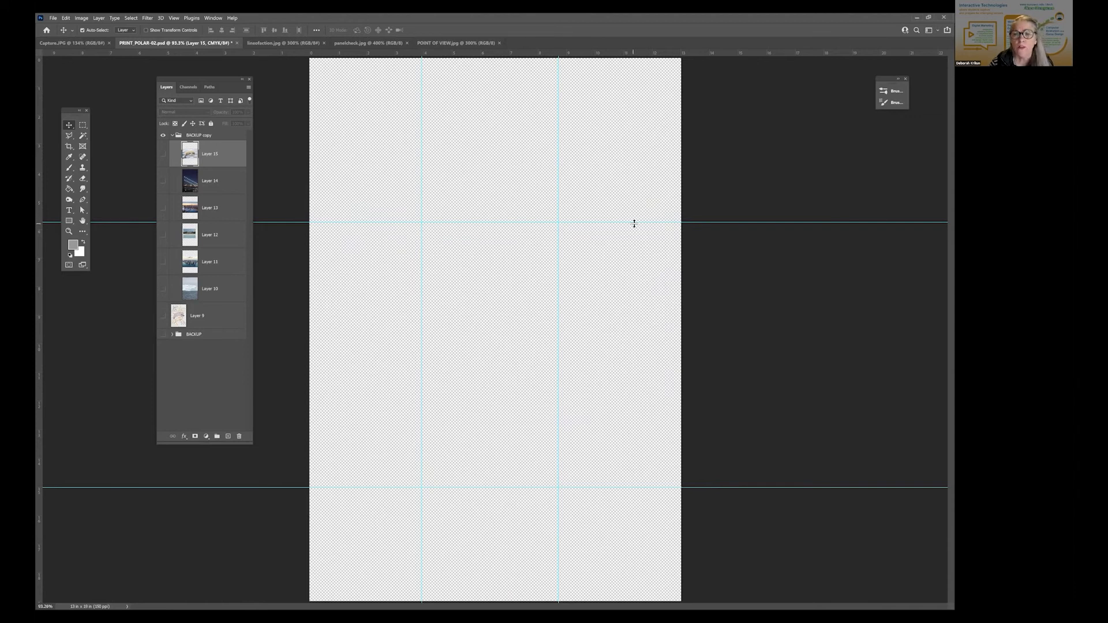
pyautogui.moveTo(640, 235)
pyautogui.mouseDown()
pyautogui.moveTo(638, 249)
pyautogui.moveTo(625, 236)
pyautogui.mouseUp()
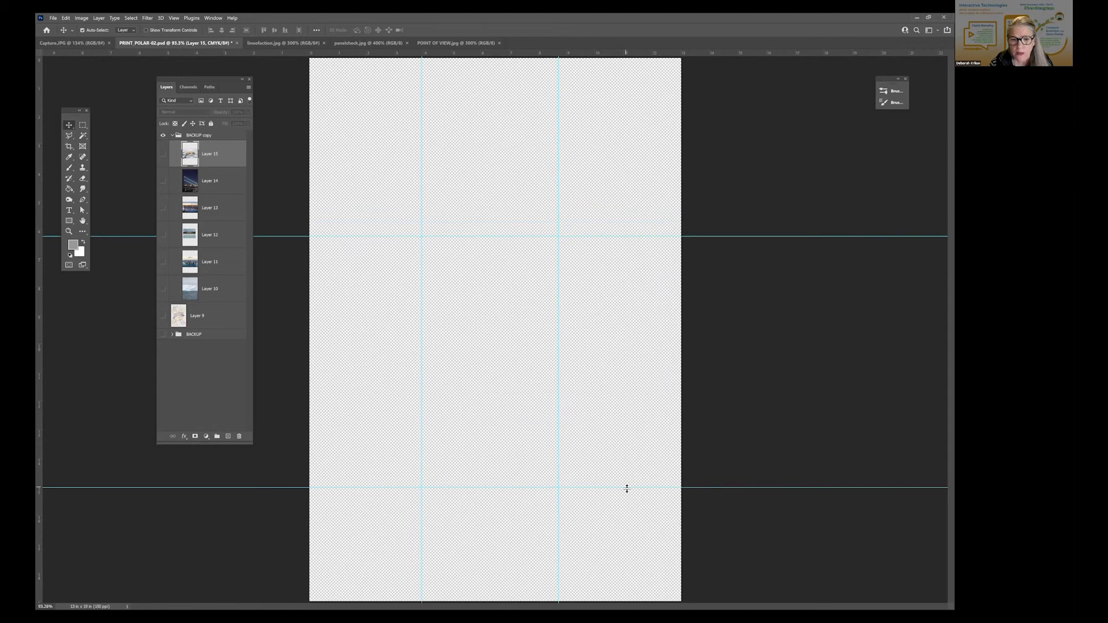
pyautogui.moveTo(625, 425); pyautogui.dragTo(625, 424)
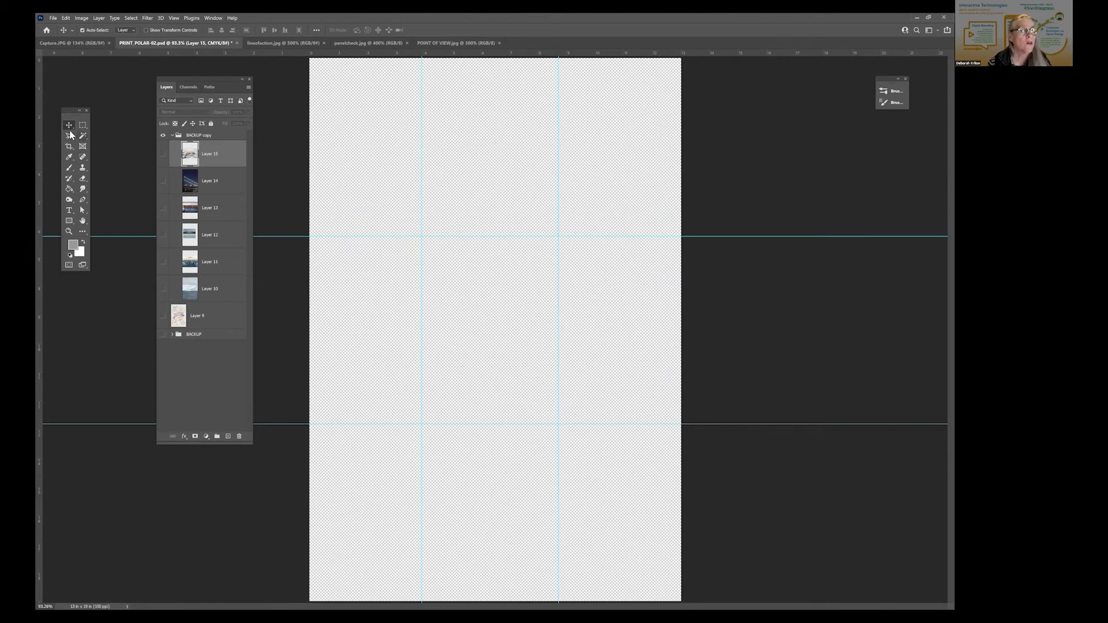
# - Make a circular Elliptical Marquee selection centred on the upper-right guide intersection and add a new layer above the sketch layer
pyautogui.click(83, 125)
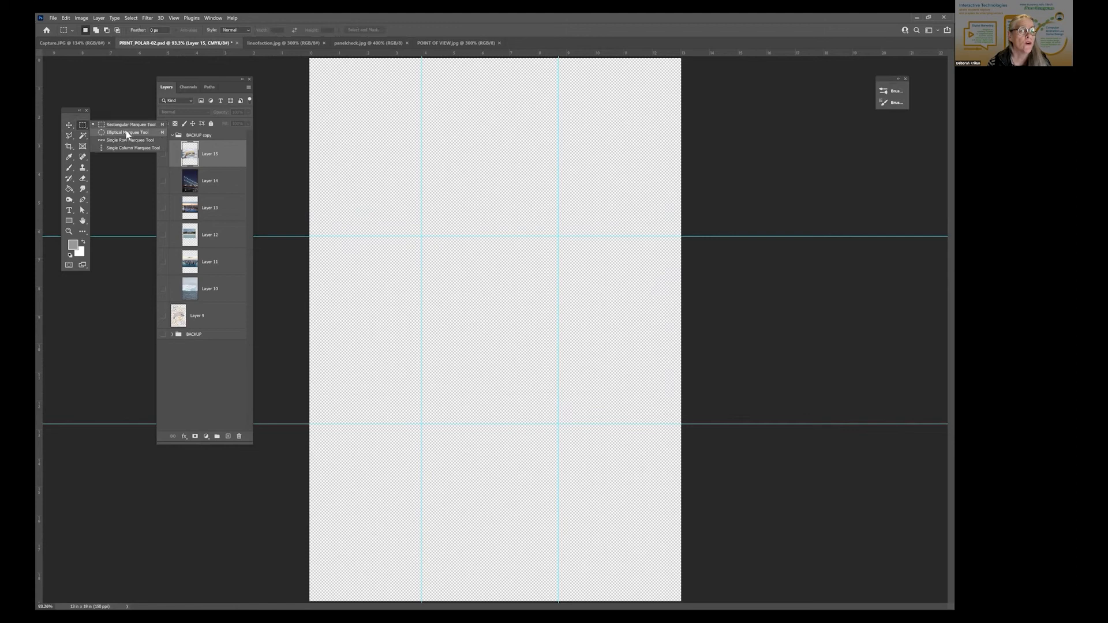
pyautogui.click(126, 132)
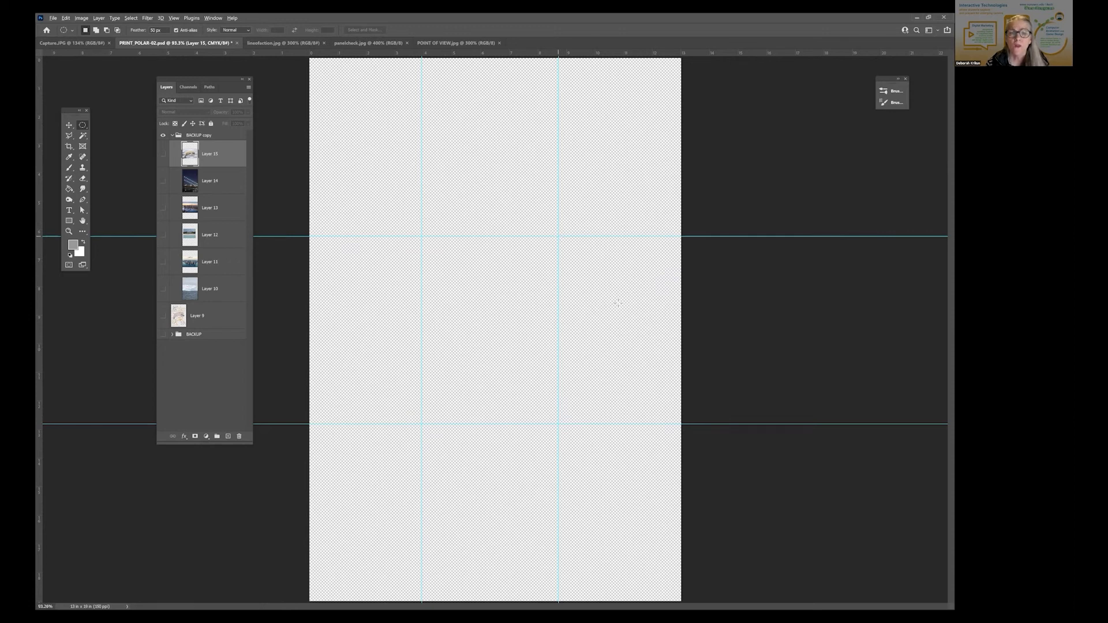
pyautogui.moveTo(558, 236); pyautogui.dragTo(613, 291)
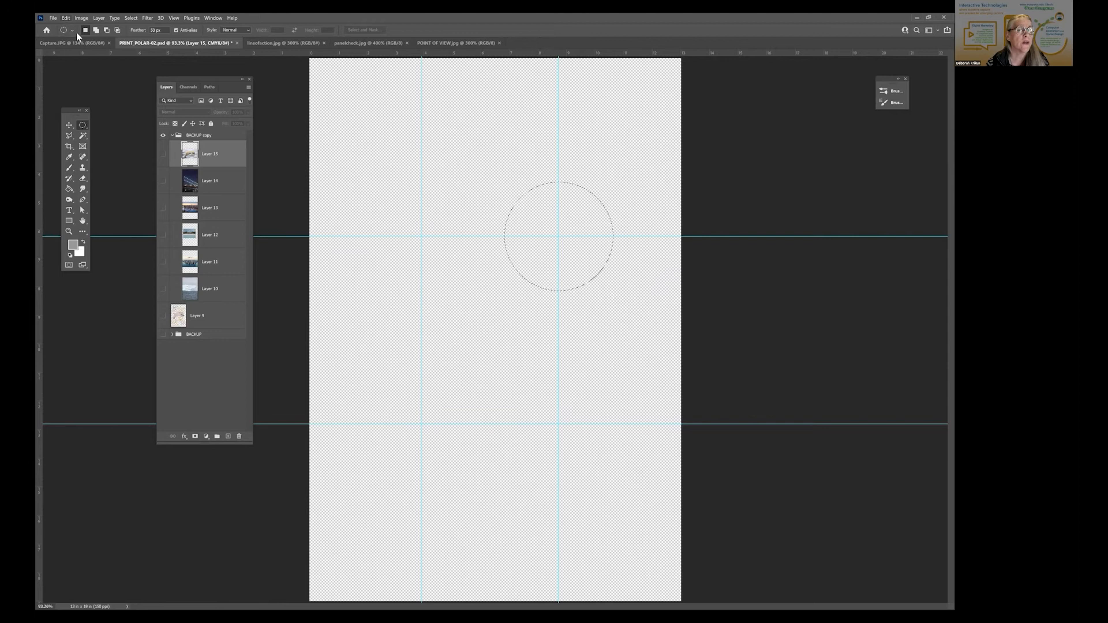
pyautogui.click(224, 318)
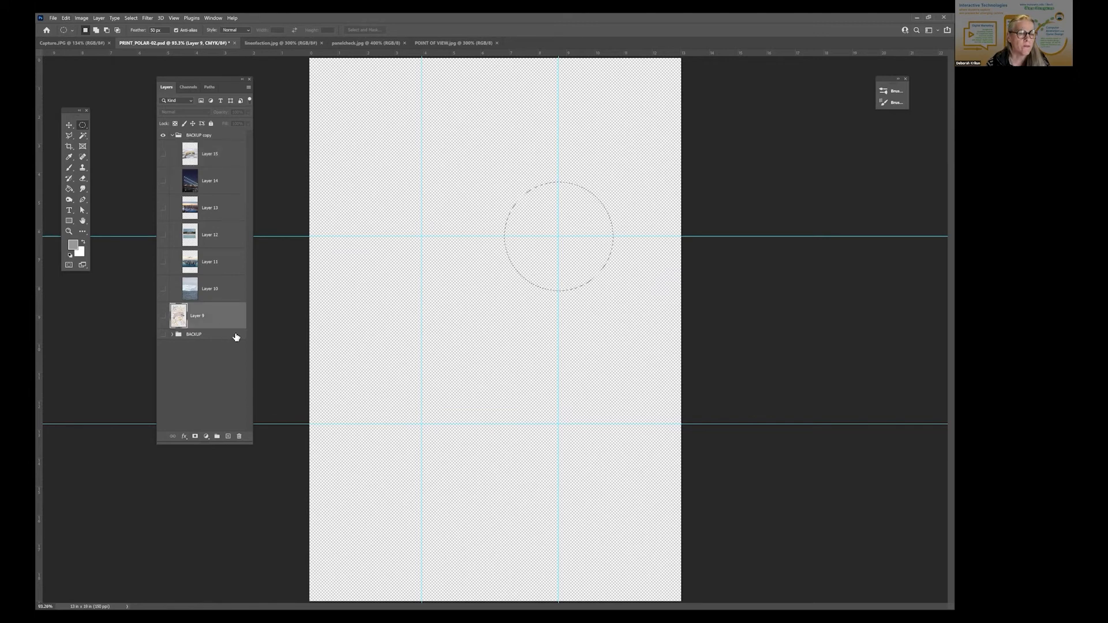
pyautogui.click(229, 437)
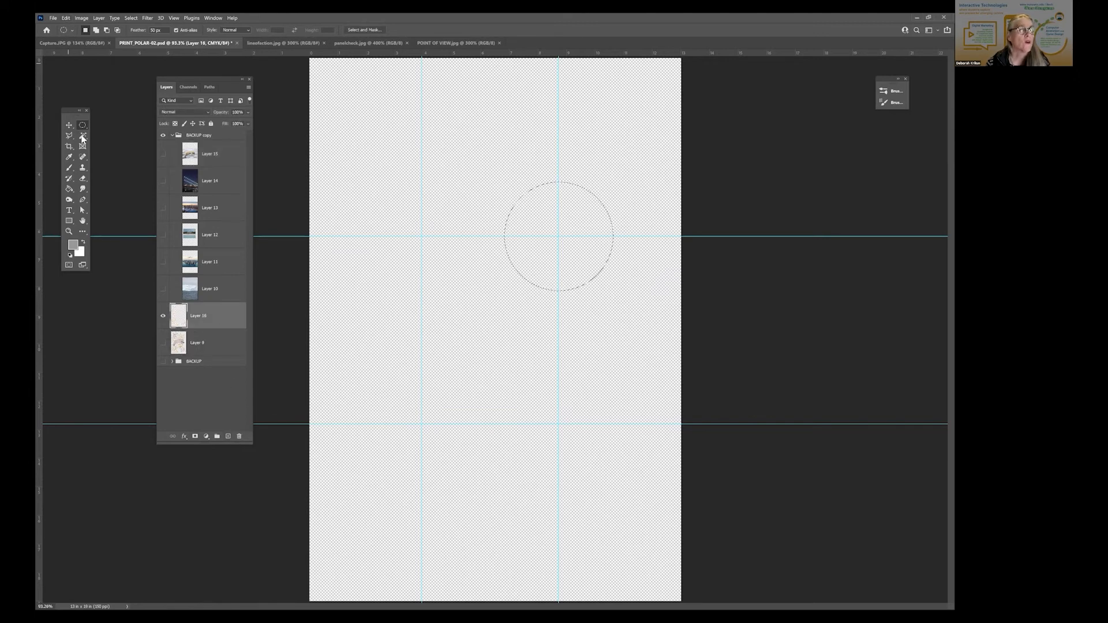
# - Try filling the circular selection with the grey foreground colour, undo the fill and deselect
pyautogui.click(70, 189)
pyautogui.click(568, 207)
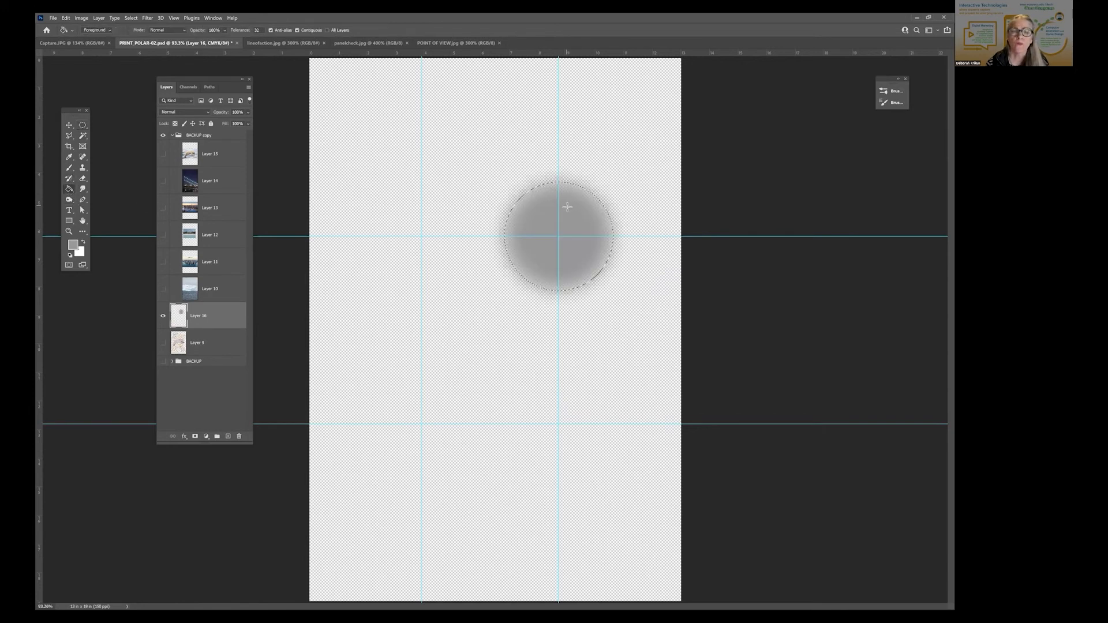
pyautogui.hotkey('ctrl', 'z')
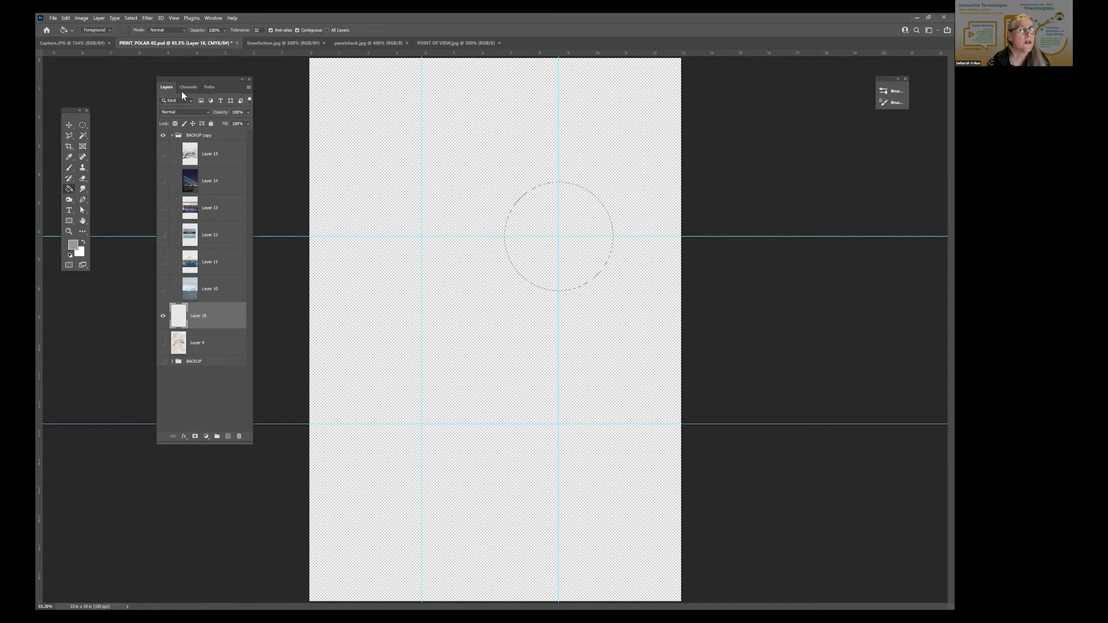
pyautogui.hotkey('ctrl', 'd')
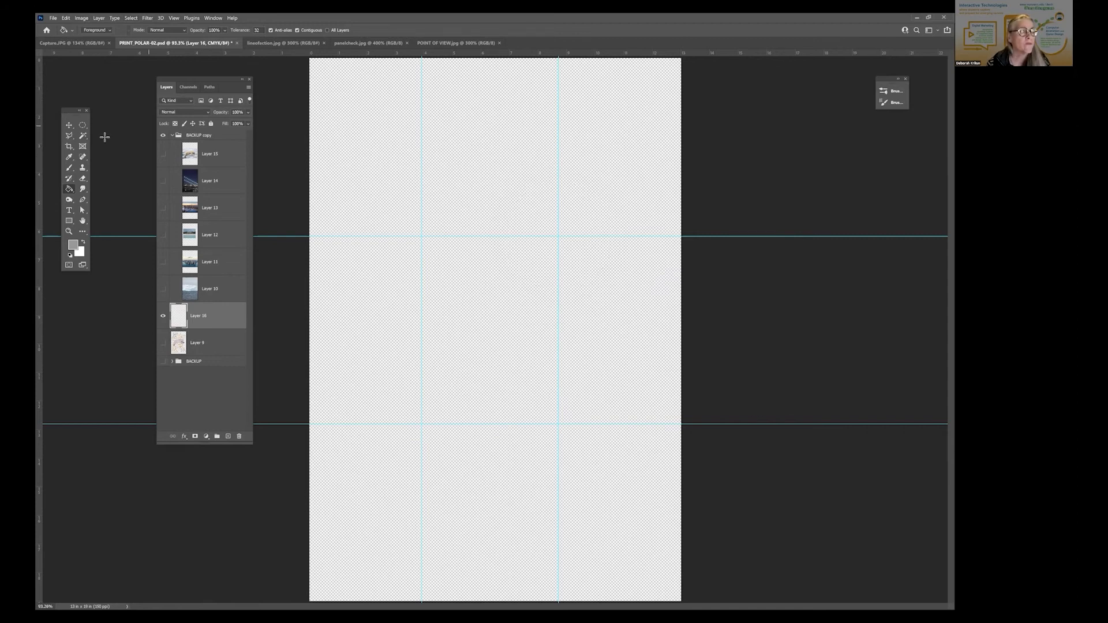
# - Set the Elliptical Marquee tool's feather to 0 px
pyautogui.click(83, 125)
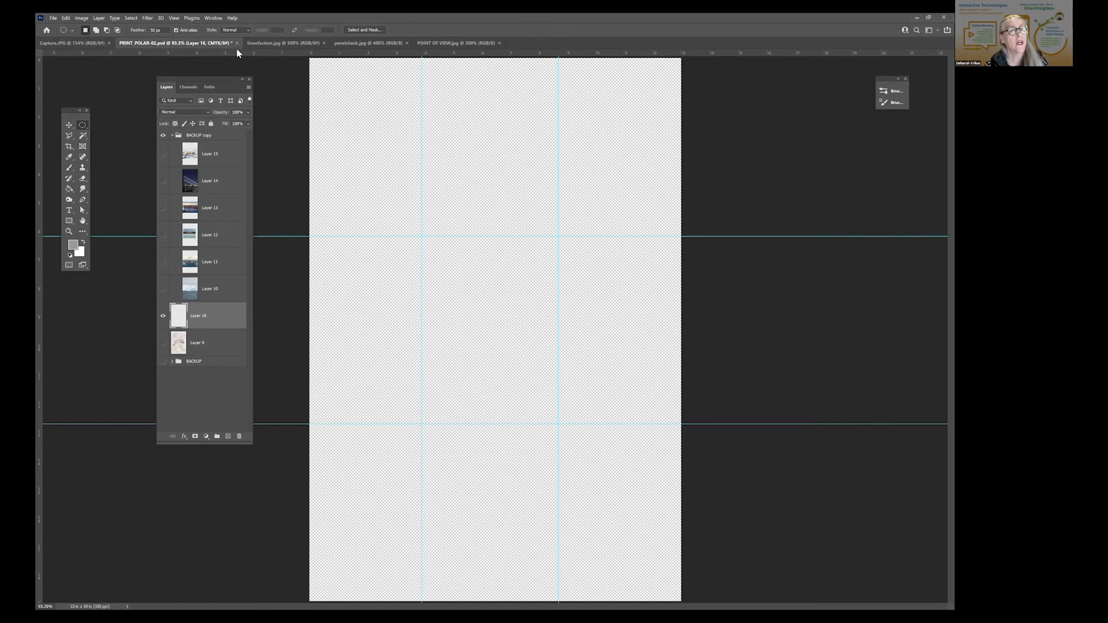
pyautogui.click(168, 30)
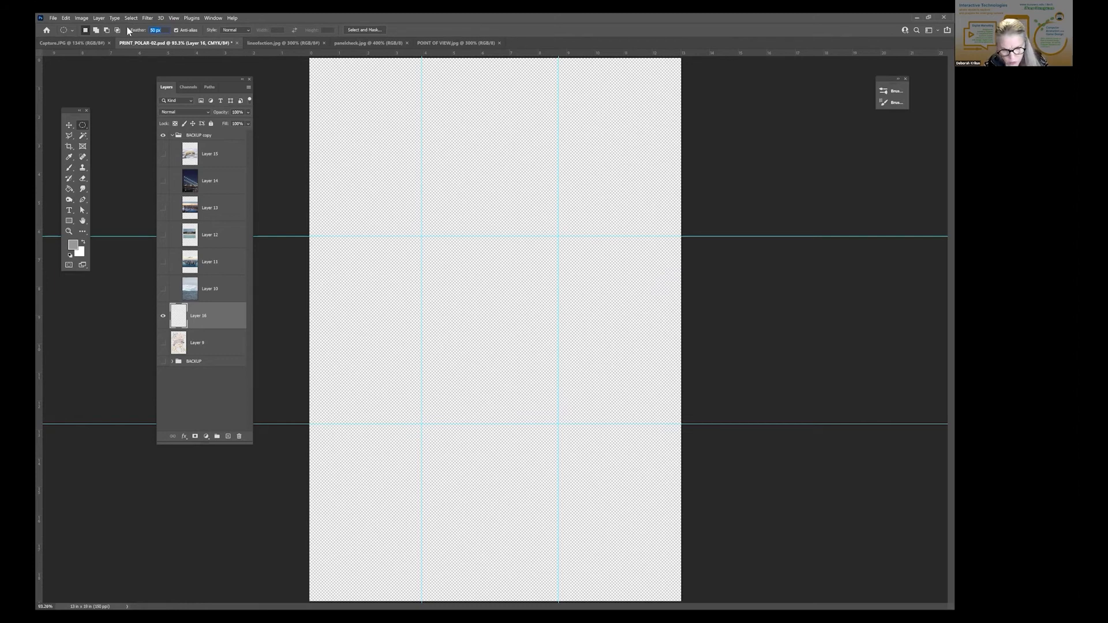
pyautogui.write('0')
pyautogui.press('Return')
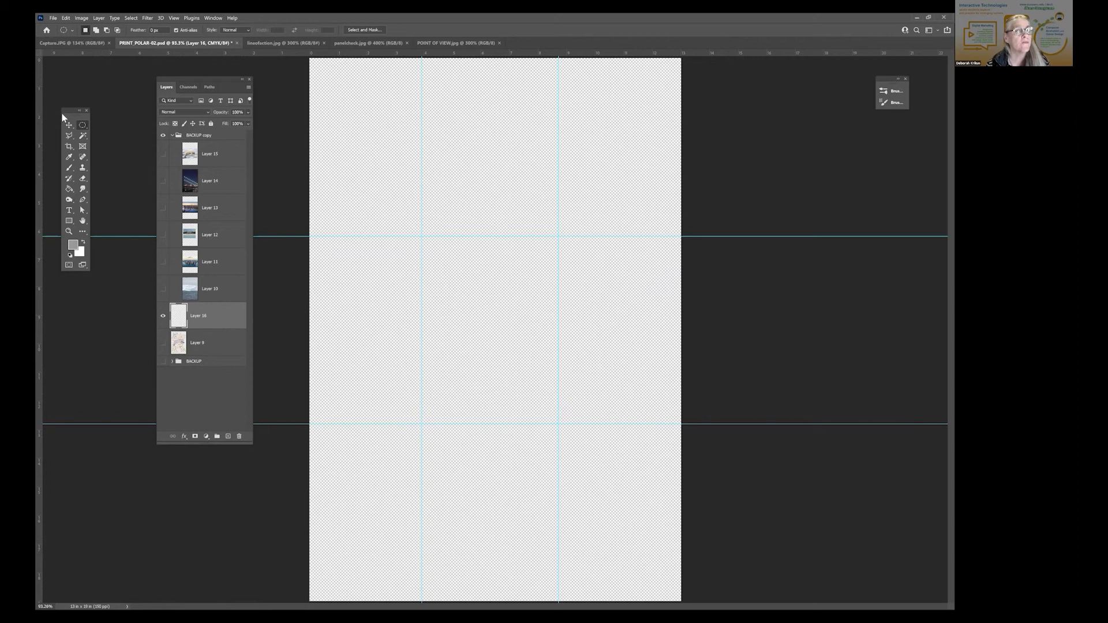
# - Examine the grouped marquee and brush tools and the Customize Toolbar options, leaving them without saving changes
pyautogui.moveTo(406, 157); pyautogui.dragTo(364, 145)
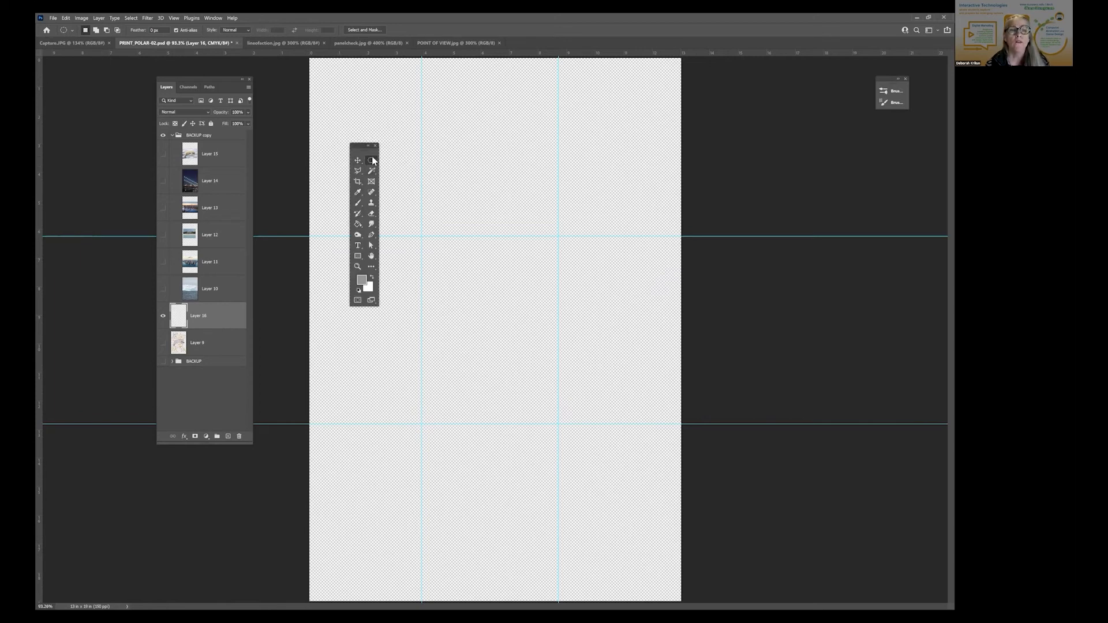
pyautogui.click(373, 161)
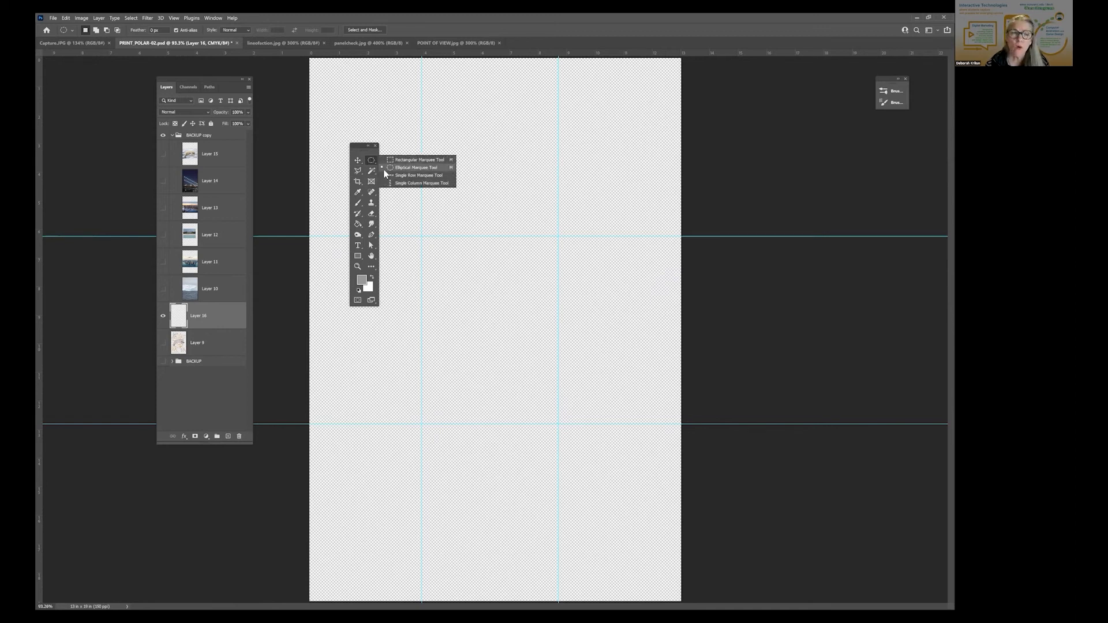
pyautogui.click(358, 204)
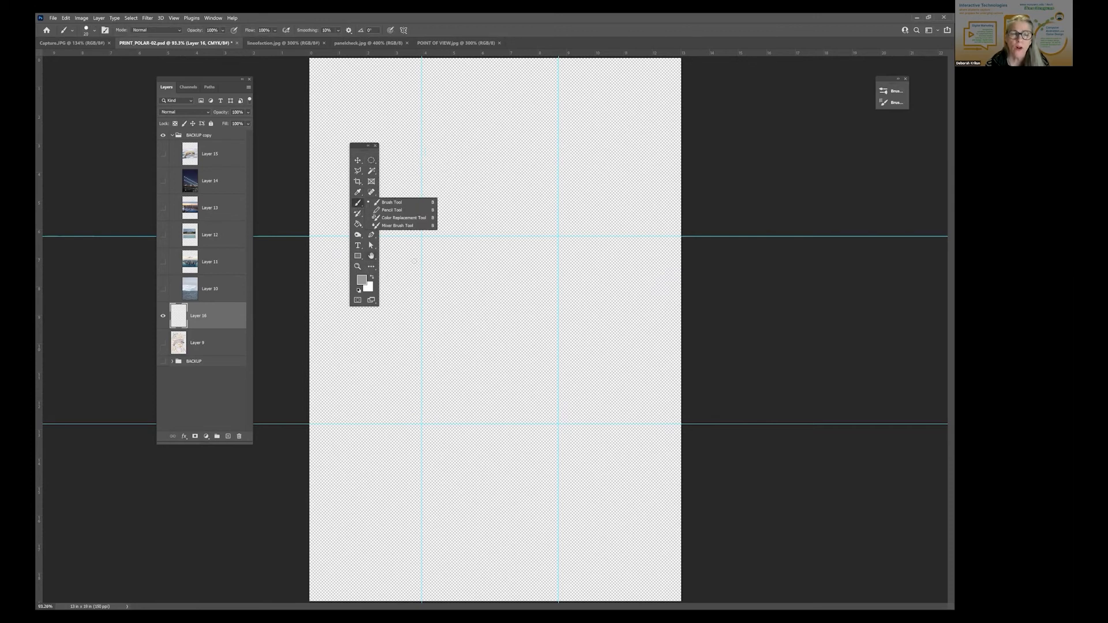
pyautogui.click(371, 269)
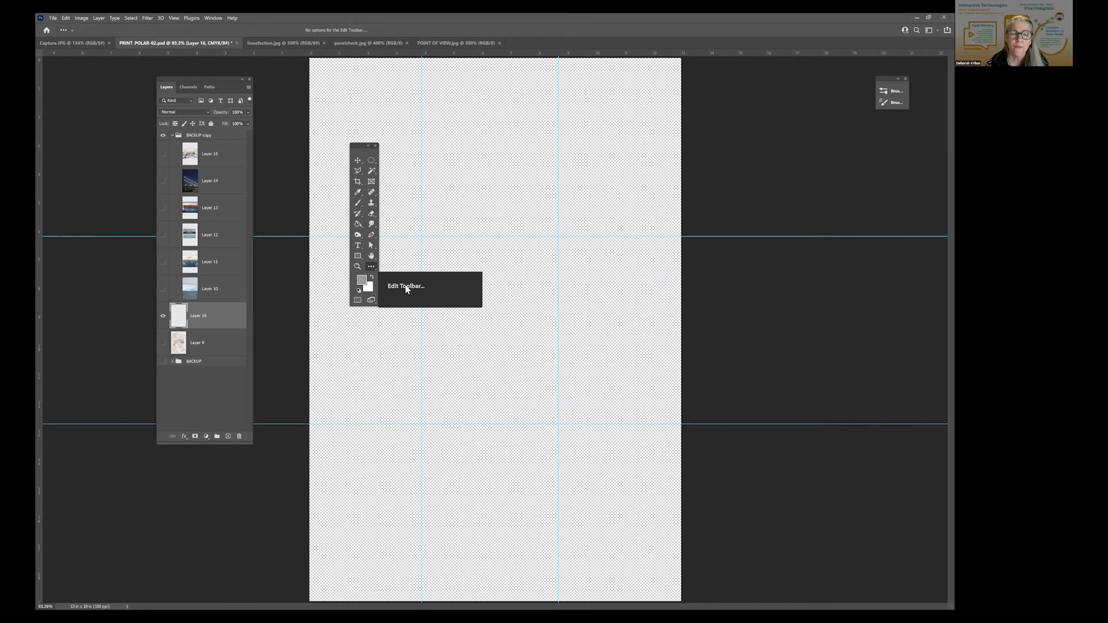
pyautogui.click(371, 269)
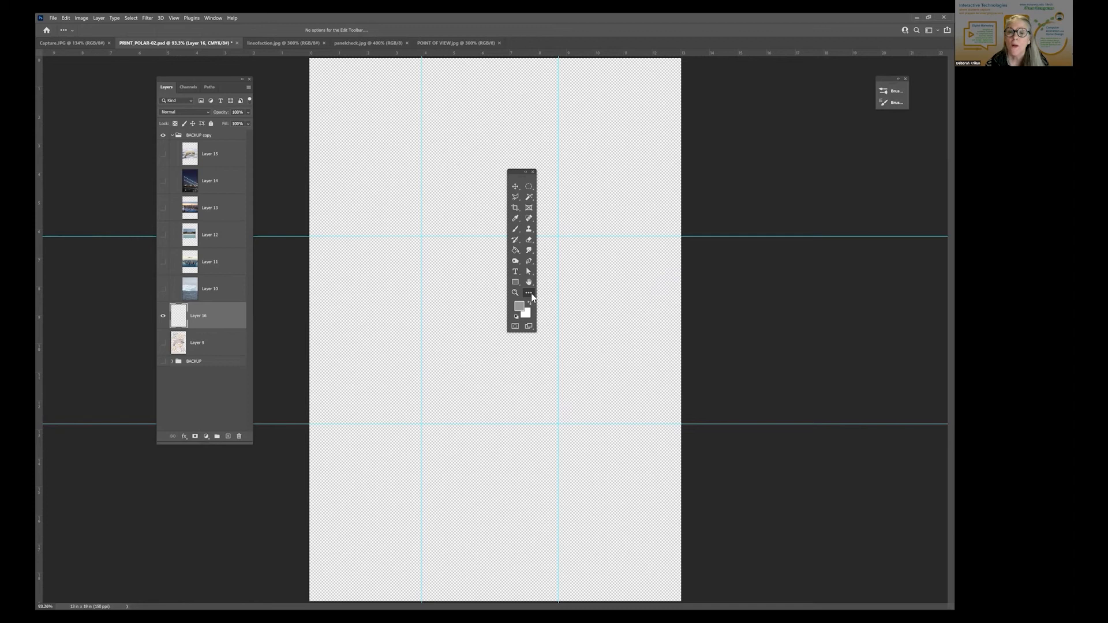
pyautogui.click(531, 293)
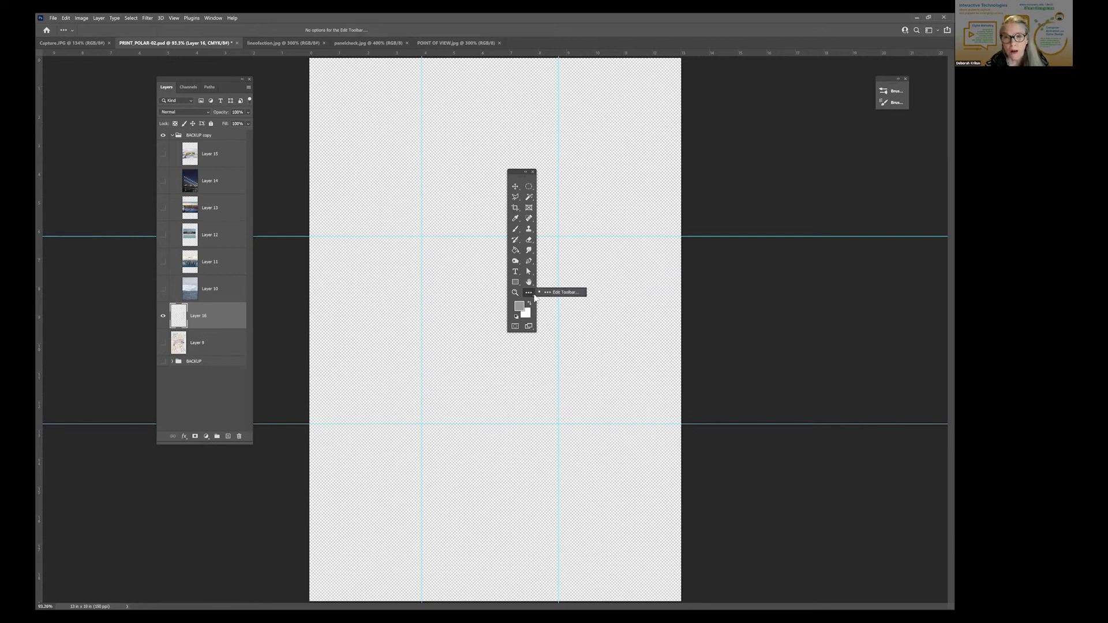
pyautogui.click(566, 293)
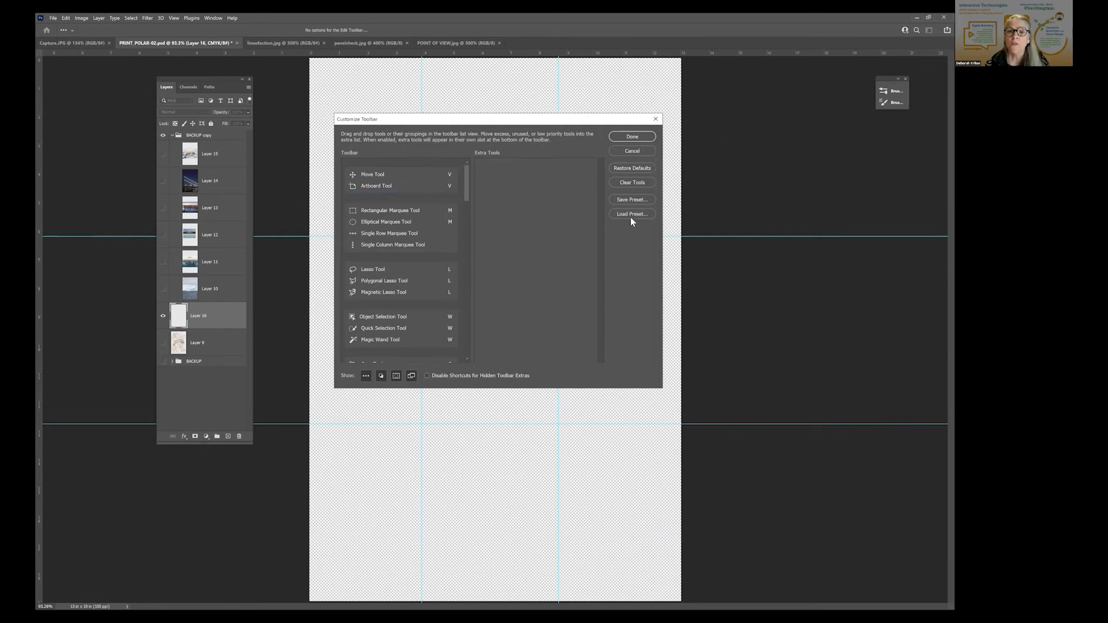
pyautogui.click(627, 150)
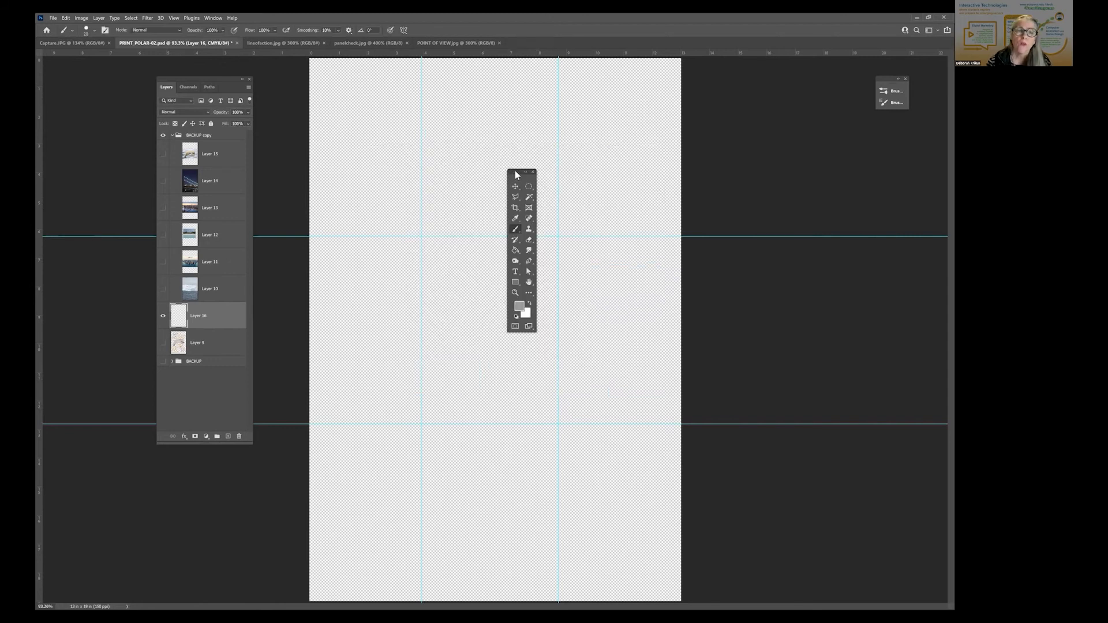
# - Draw a circular Elliptical Marquee selection centred on the upper-right guide intersection, fill it with the grey foreground colour and deselect
pyautogui.moveTo(515, 171); pyautogui.dragTo(345, 161)
pyautogui.click(359, 176)
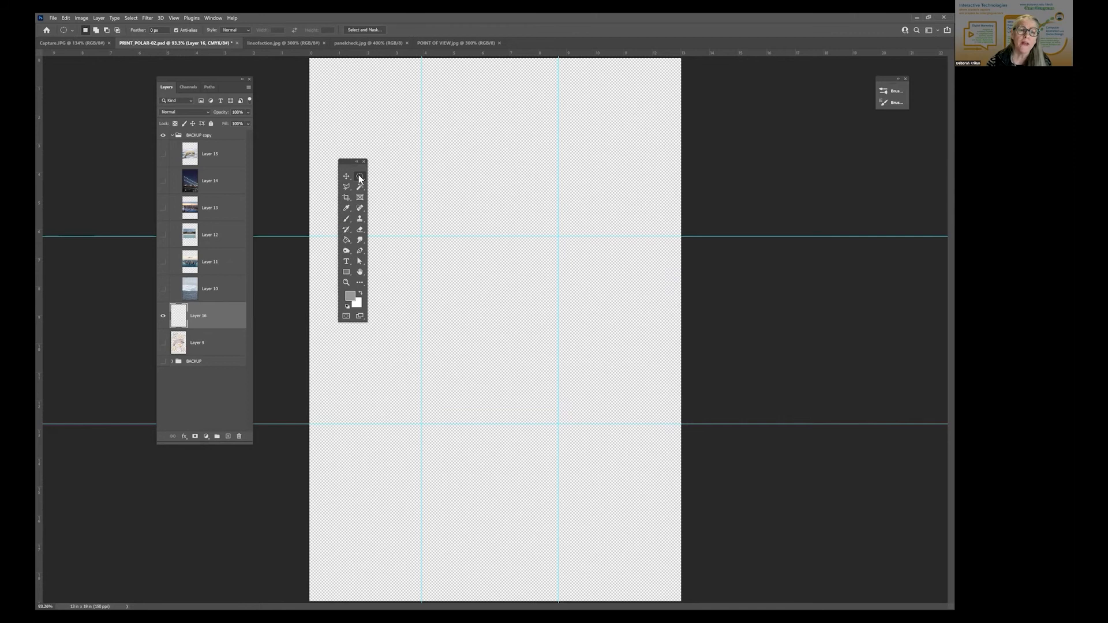
pyautogui.click(359, 176)
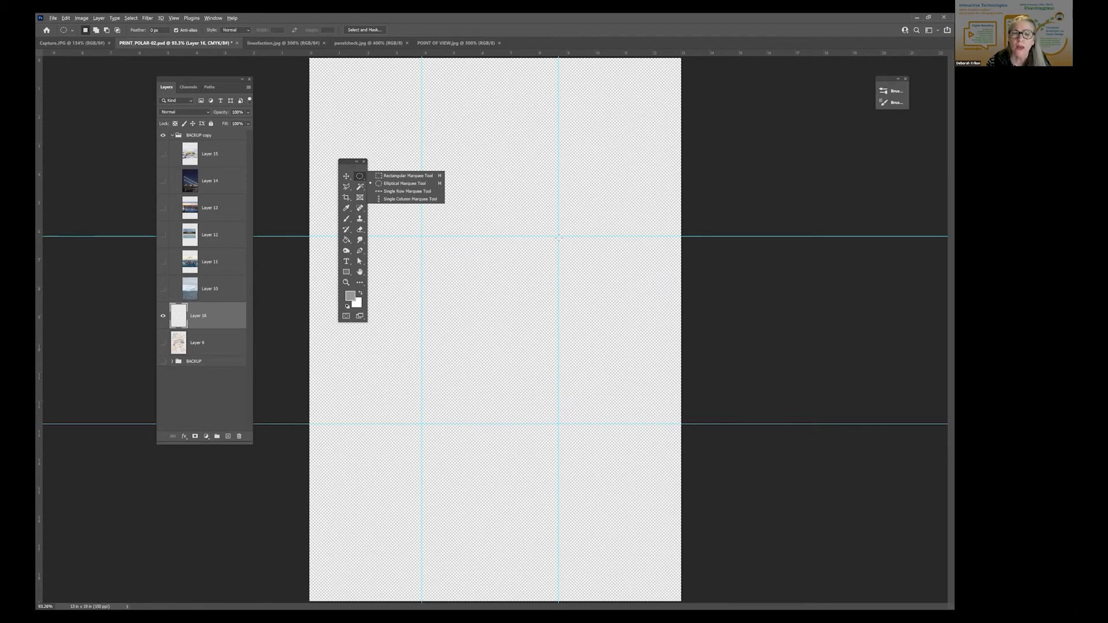
pyautogui.moveTo(624, 302); pyautogui.dragTo(493, 171)
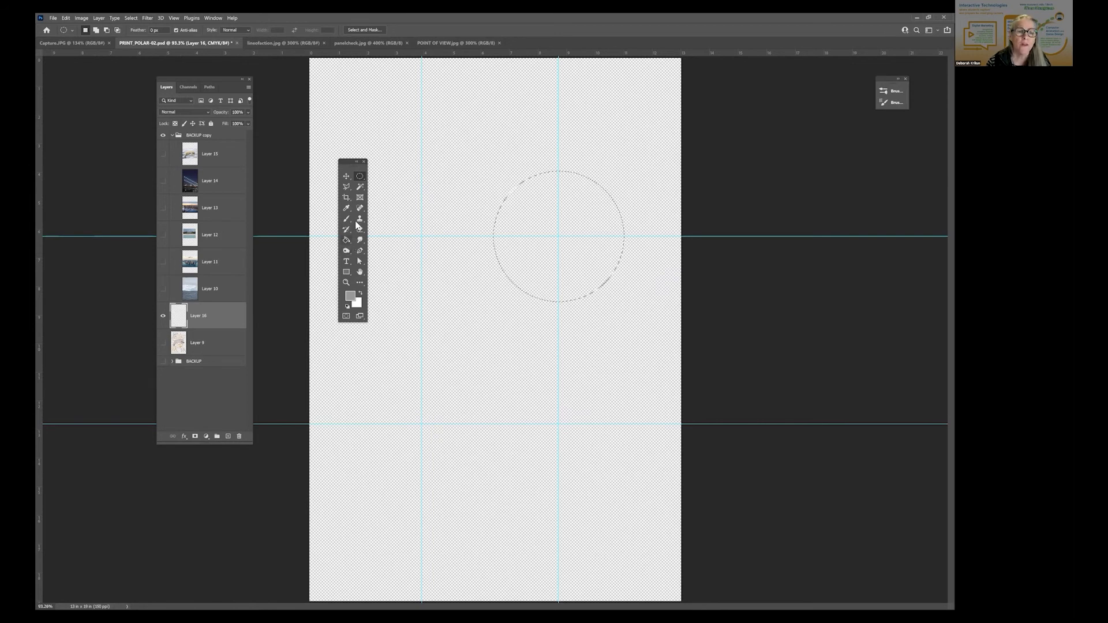
pyautogui.click(346, 240)
pyautogui.click(578, 213)
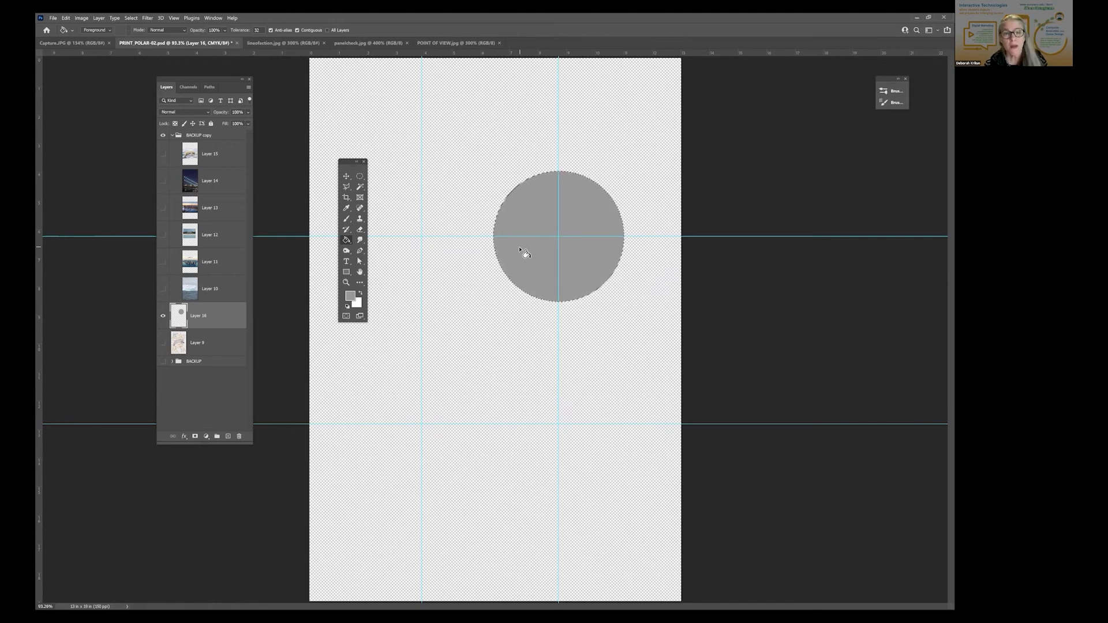
pyautogui.hotkey('ctrl', 'd')
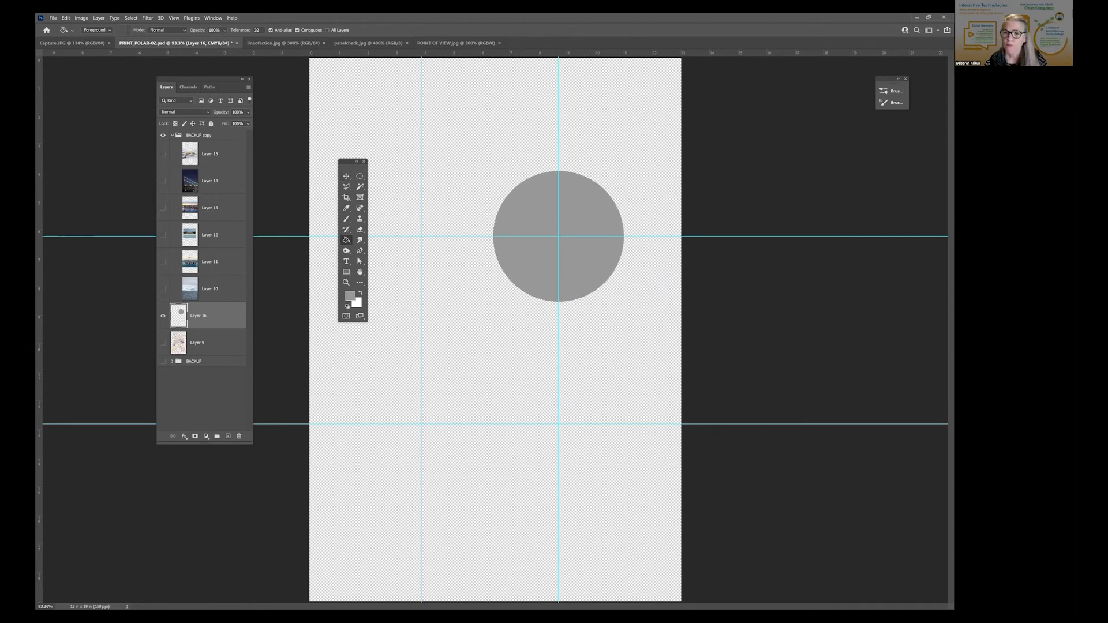
# - Add a new layer above the grey circle's layer and fill it with the default black foreground colour
pyautogui.moveTo(347, 161); pyautogui.dragTo(320, 161)
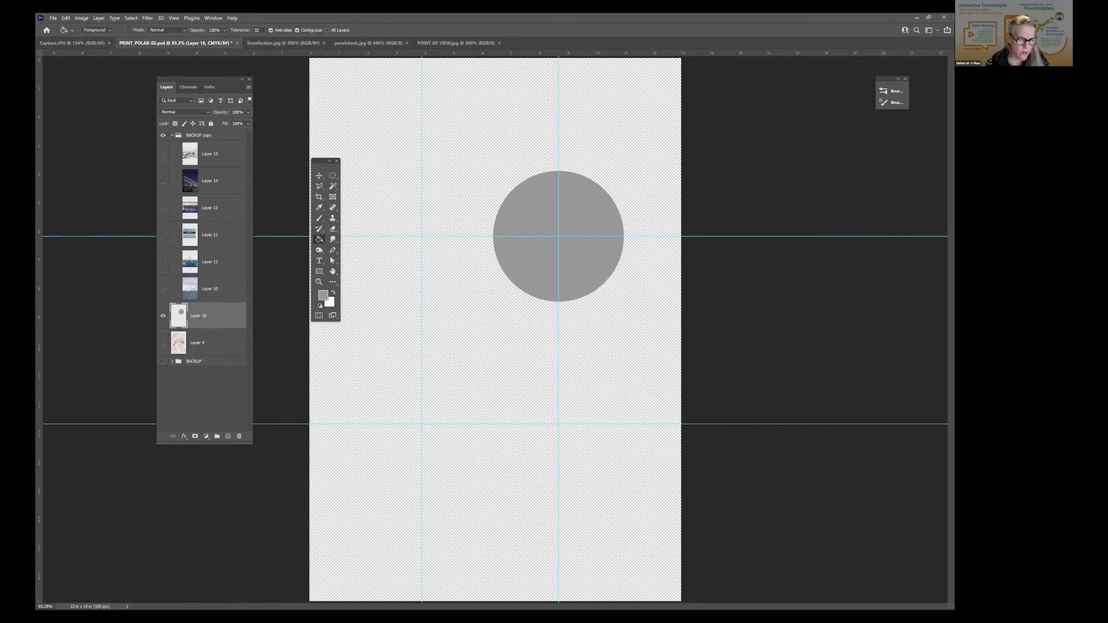
pyautogui.click(228, 436)
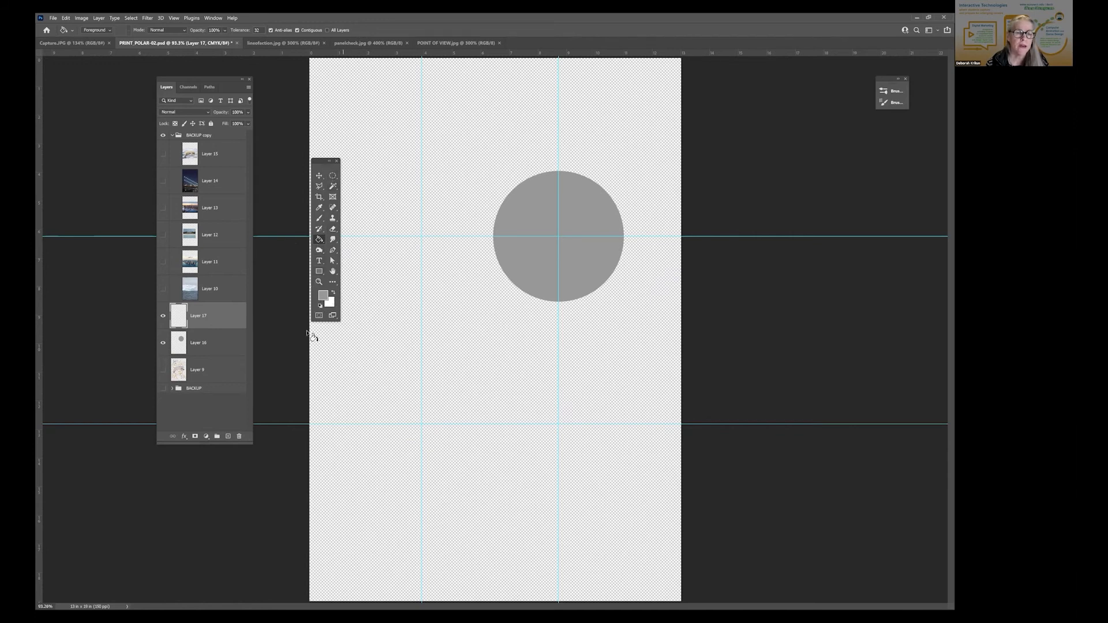
pyautogui.click(318, 305)
pyautogui.click(388, 141)
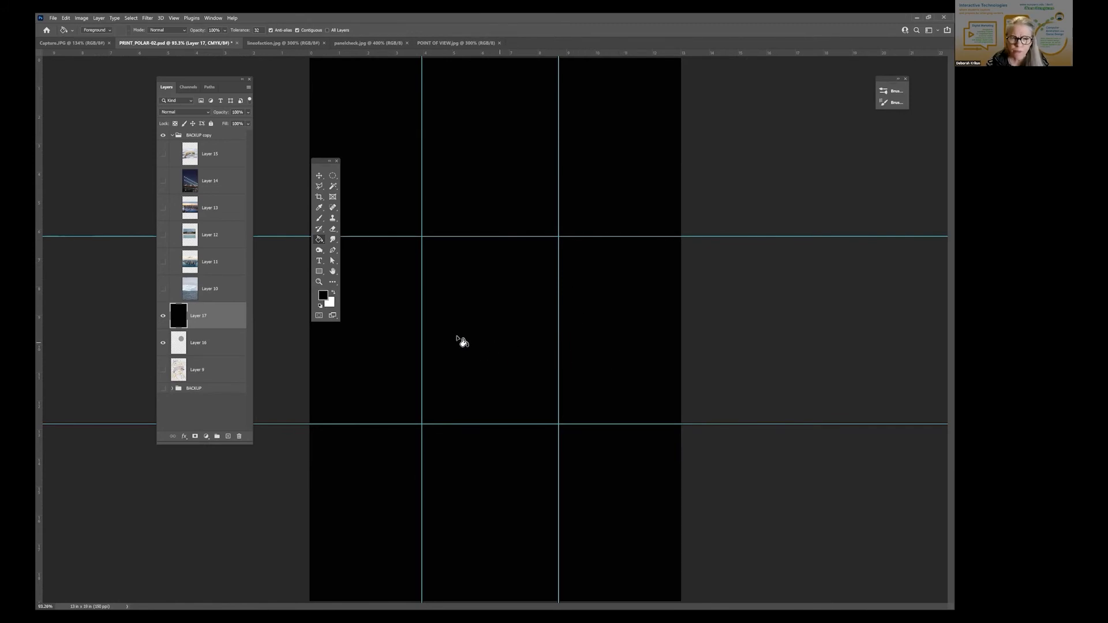
# - Try a circular Elliptical Marquee selection centred on the lower-left guide intersection of the black layer, and deselect it
pyautogui.click(333, 177)
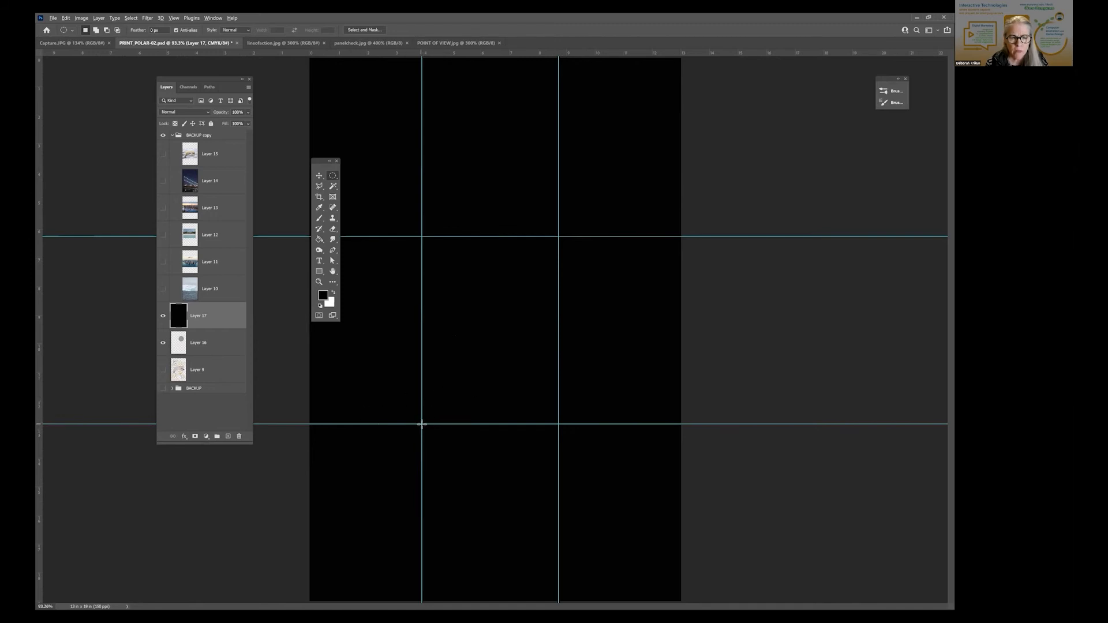
pyautogui.moveTo(421, 423)
pyautogui.mouseDown()
pyautogui.moveTo(635, 508)
pyautogui.moveTo(579, 486)
pyautogui.mouseUp()
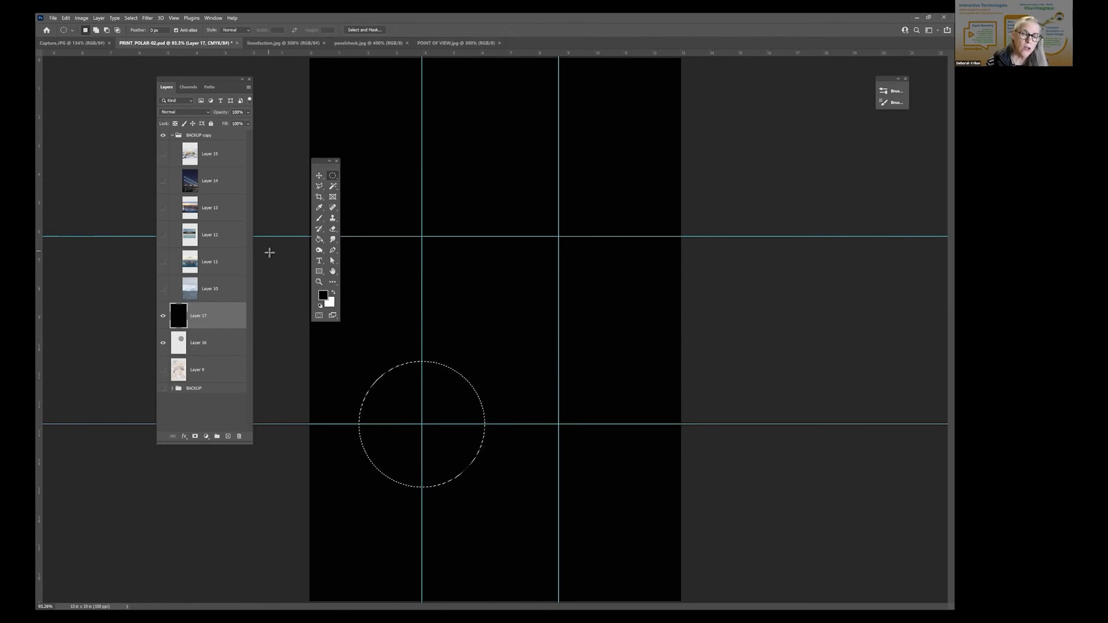
pyautogui.hotkey('ctrl', 'd')
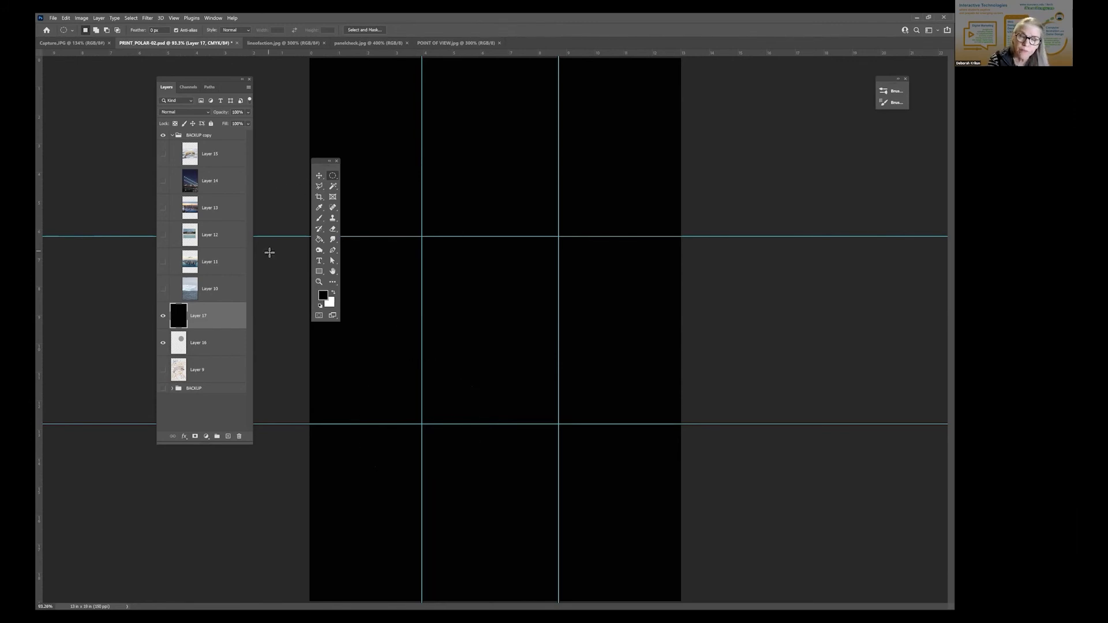
pyautogui.hotkey('ctrl', 'z')
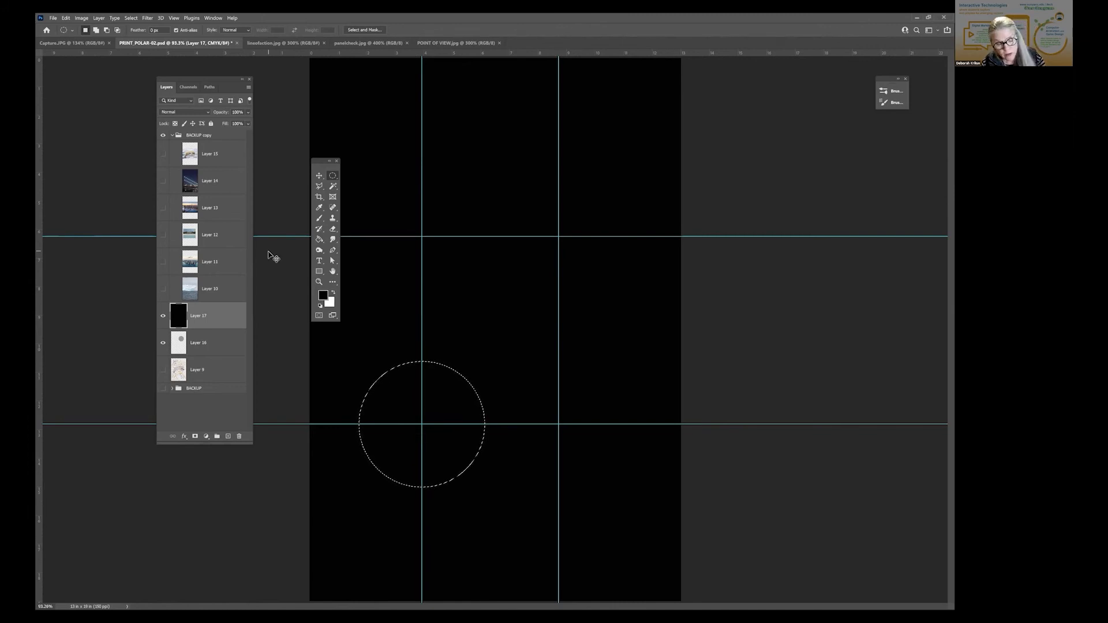
pyautogui.hotkey('ctrl', 'd')
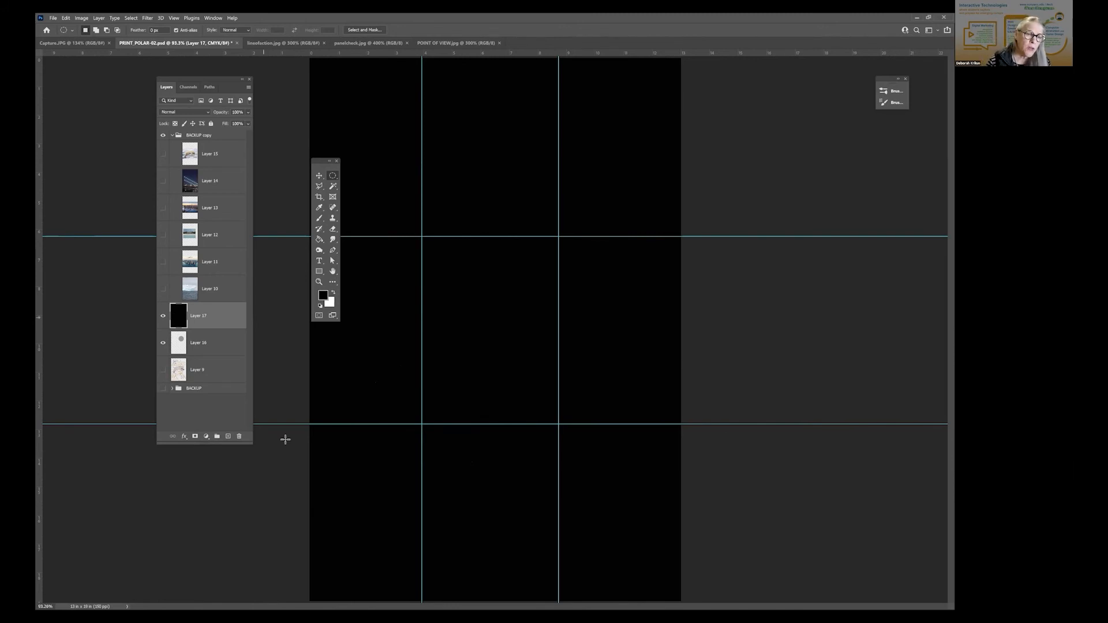
# - Keep the black Layer 17 instead of deleting it, move it below the Layer 9 sketch and hide it
pyautogui.click(239, 437)
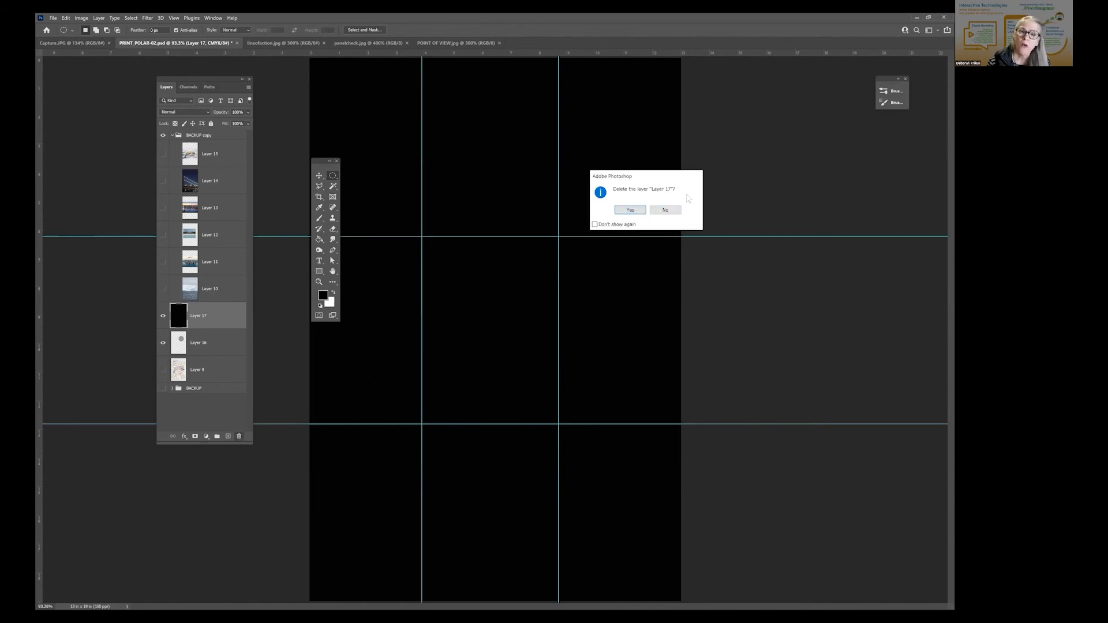
pyautogui.click(667, 211)
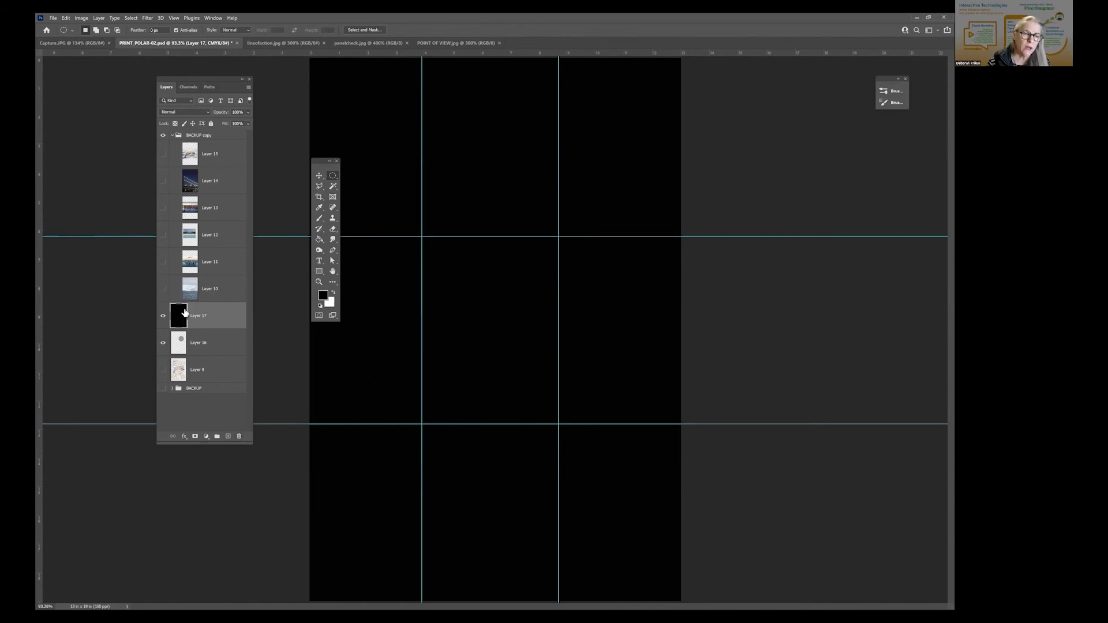
pyautogui.moveTo(215, 379); pyautogui.dragTo(215, 381)
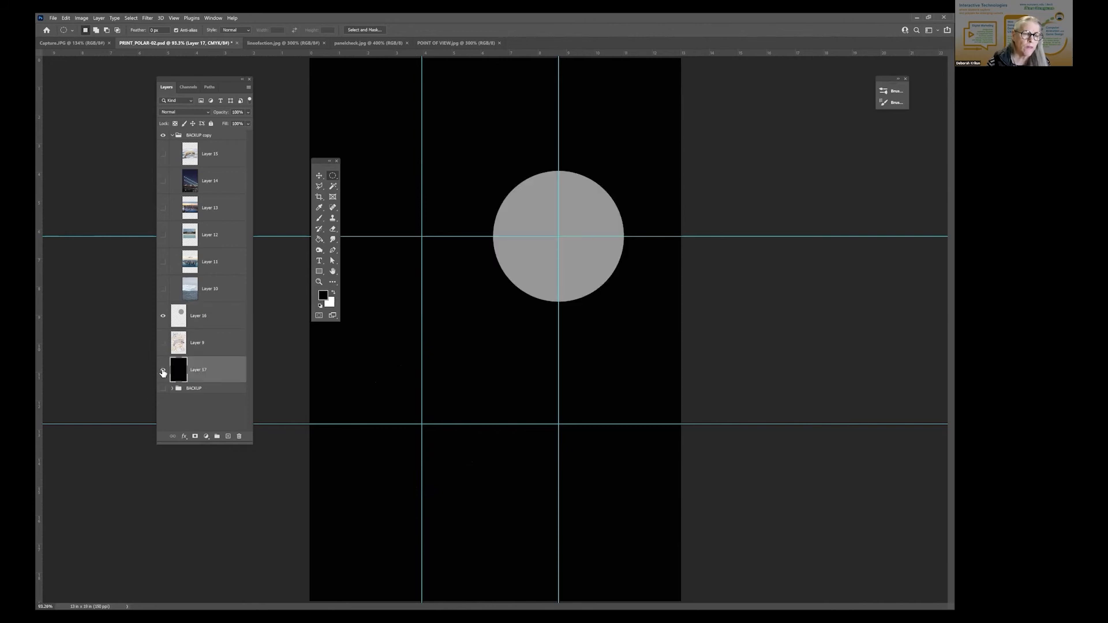
pyautogui.click(163, 370)
# - Duplicate the grey circle on Layer 16 three times with the Move tool, placing the copies near the other three guide intersections
pyautogui.click(215, 316)
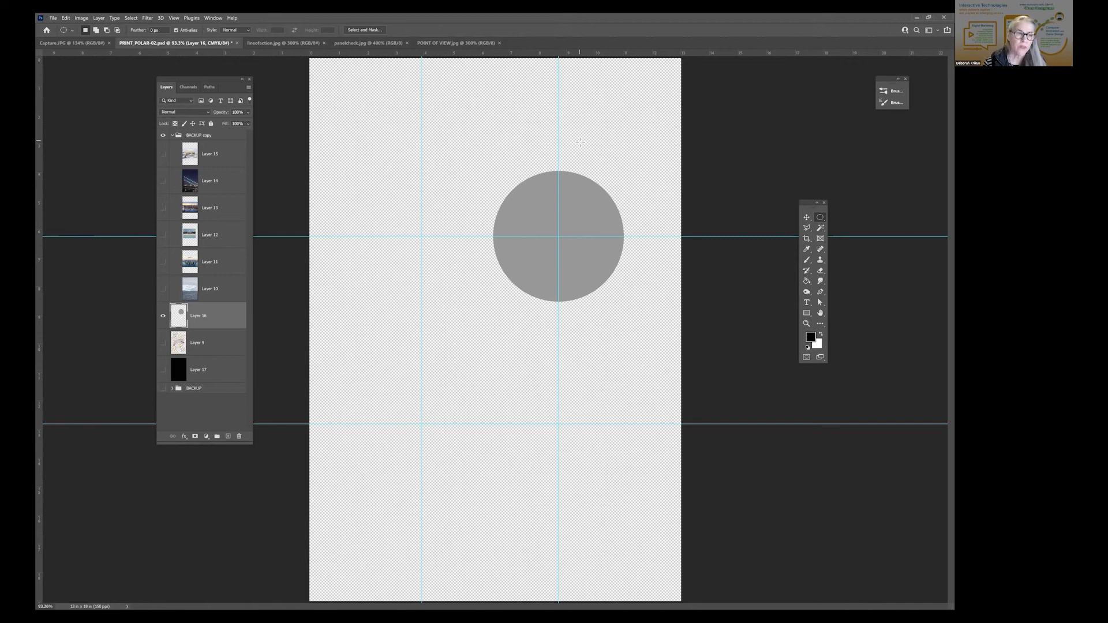
pyautogui.press('v')
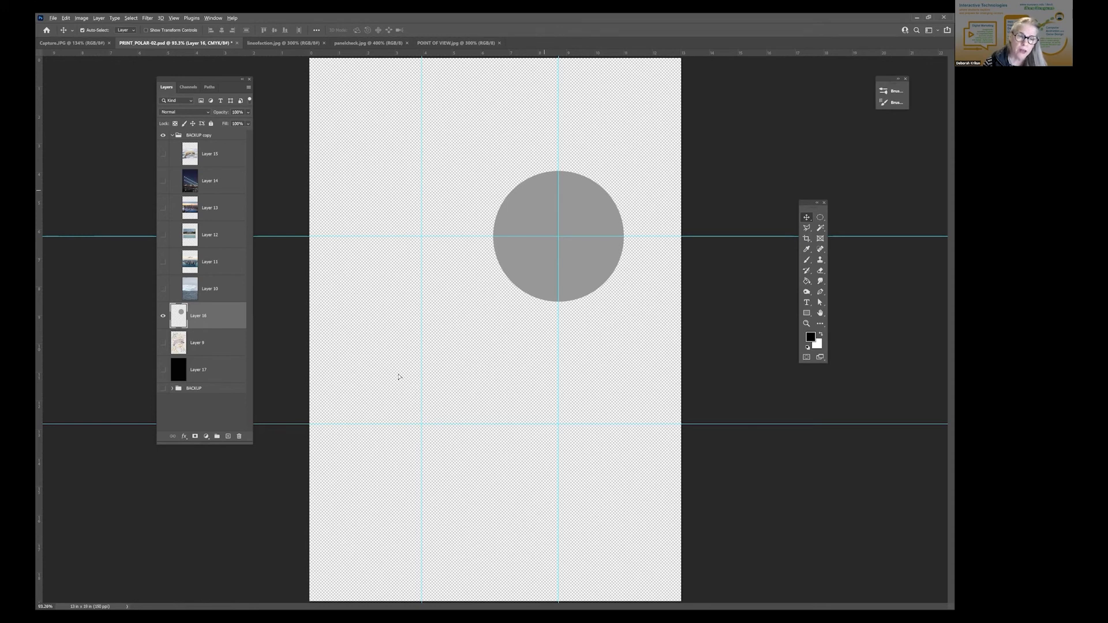
pyautogui.moveTo(401, 378); pyautogui.dragTo(401, 387)
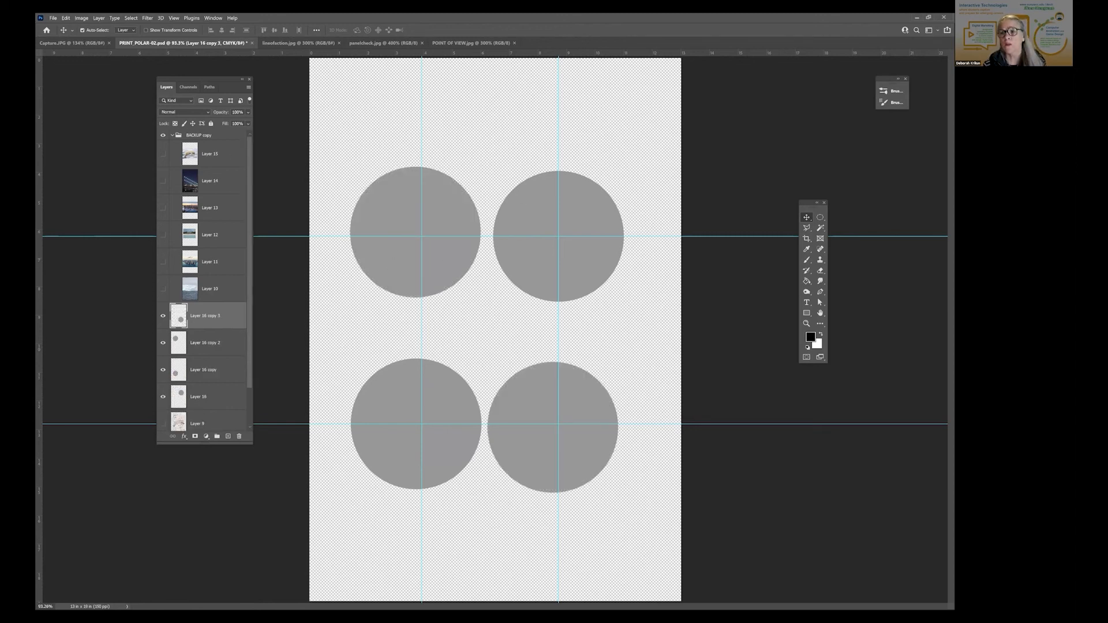
# - Centre the three circle copies on their guide intersections and nudge the original upper-right circle slightly to the right
pyautogui.click(451, 259)
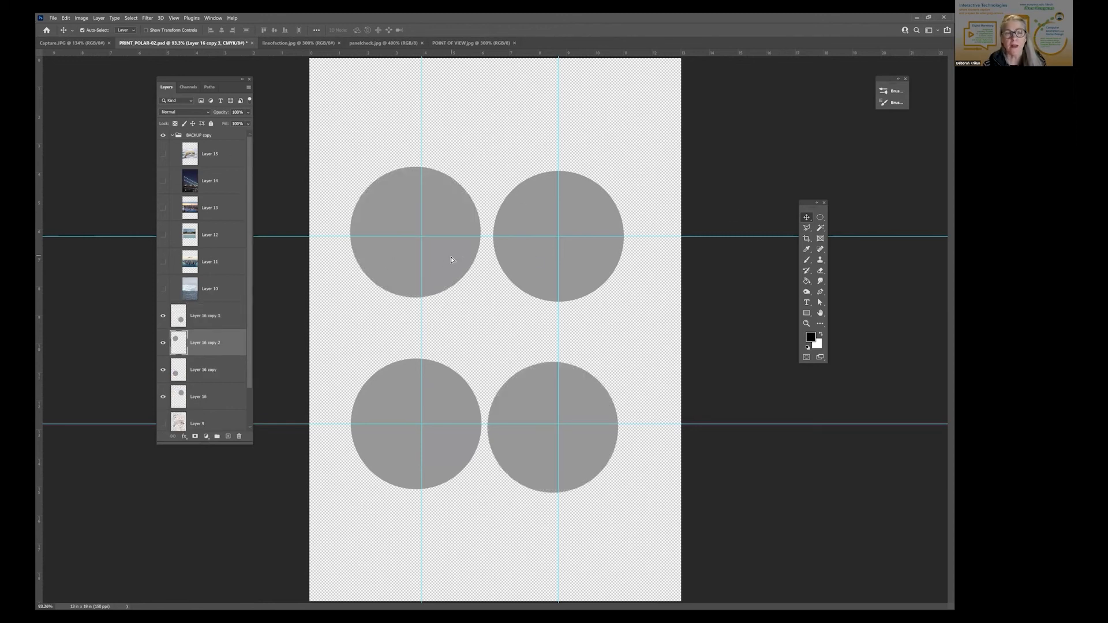
pyautogui.moveTo(462, 265); pyautogui.dragTo(548, 266)
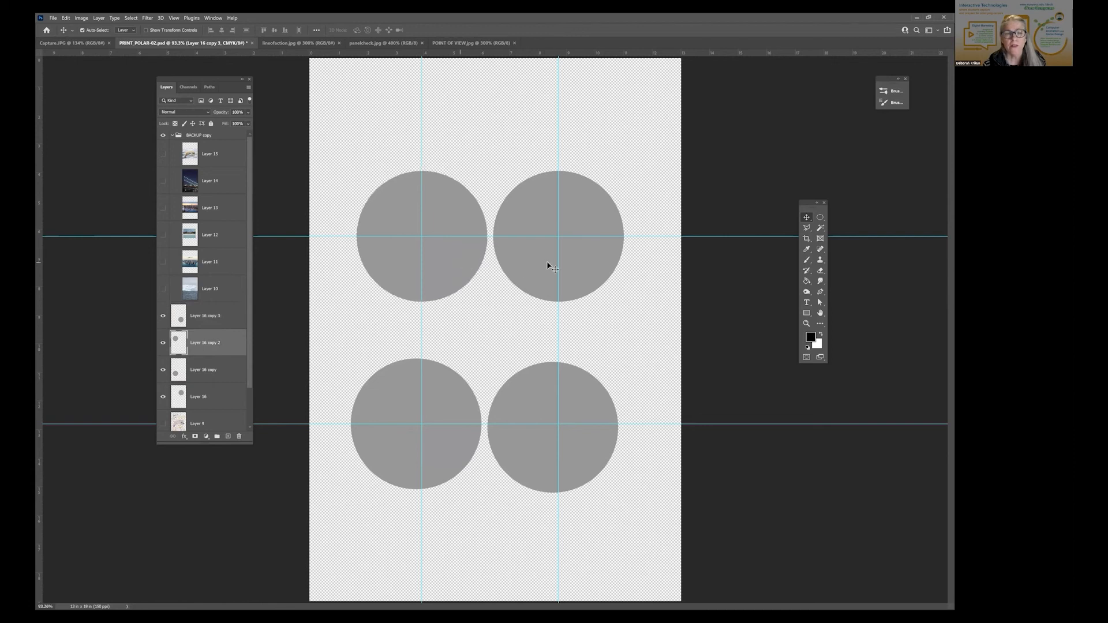
pyautogui.click(579, 266)
pyautogui.press('Right')
pyautogui.press('Right')
pyautogui.press('Right')
pyautogui.press('Right')
pyautogui.click(571, 449)
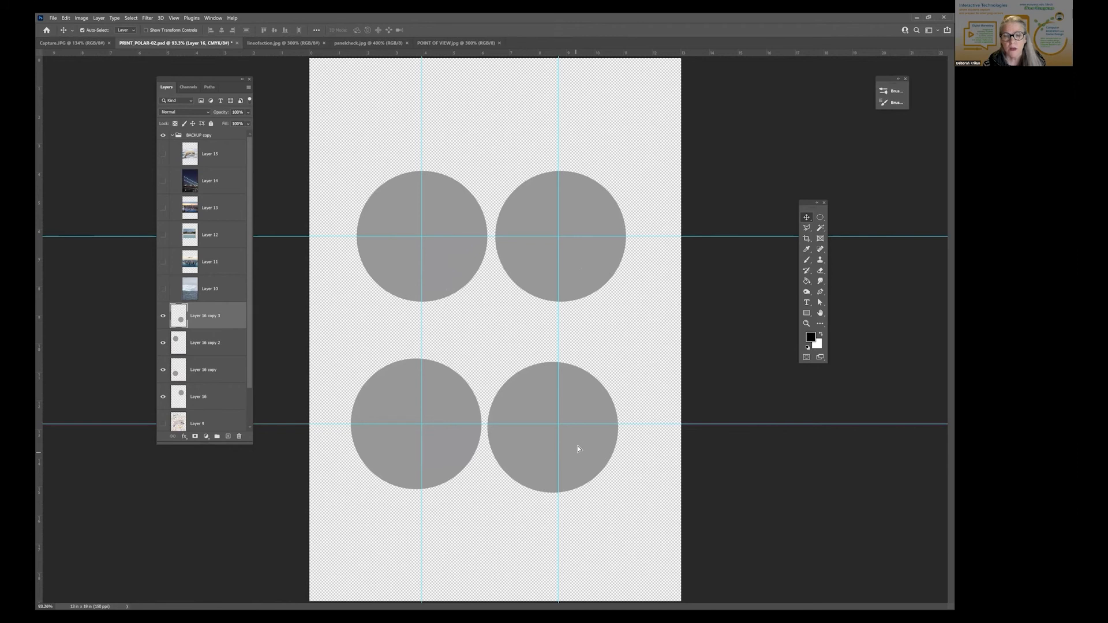
pyautogui.moveTo(579, 449); pyautogui.dragTo(584, 447)
pyautogui.click(454, 456)
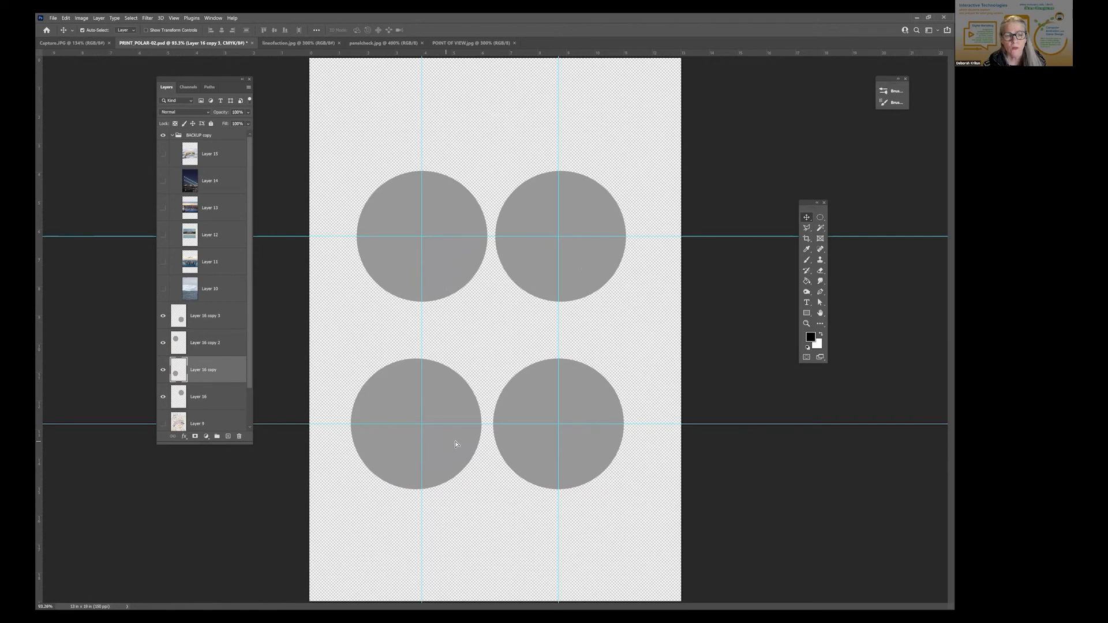
pyautogui.moveTo(452, 443); pyautogui.dragTo(459, 443)
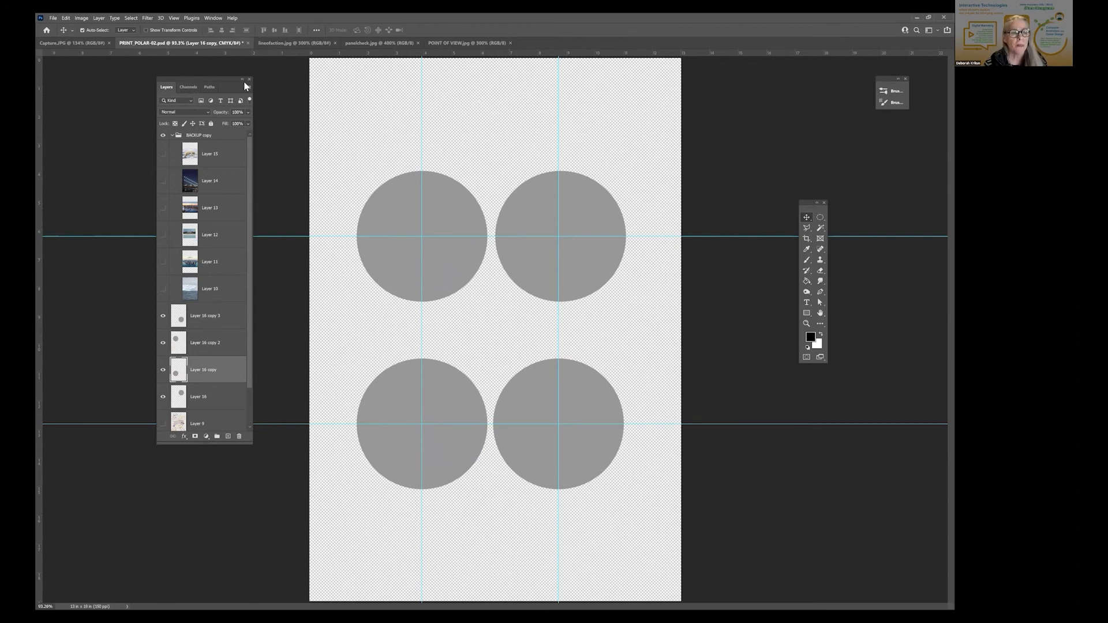
# - Enlarge the Layers panel to show the whole stack and merge the four visible circle layers into one layer
pyautogui.moveTo(244, 81); pyautogui.dragTo(294, 80)
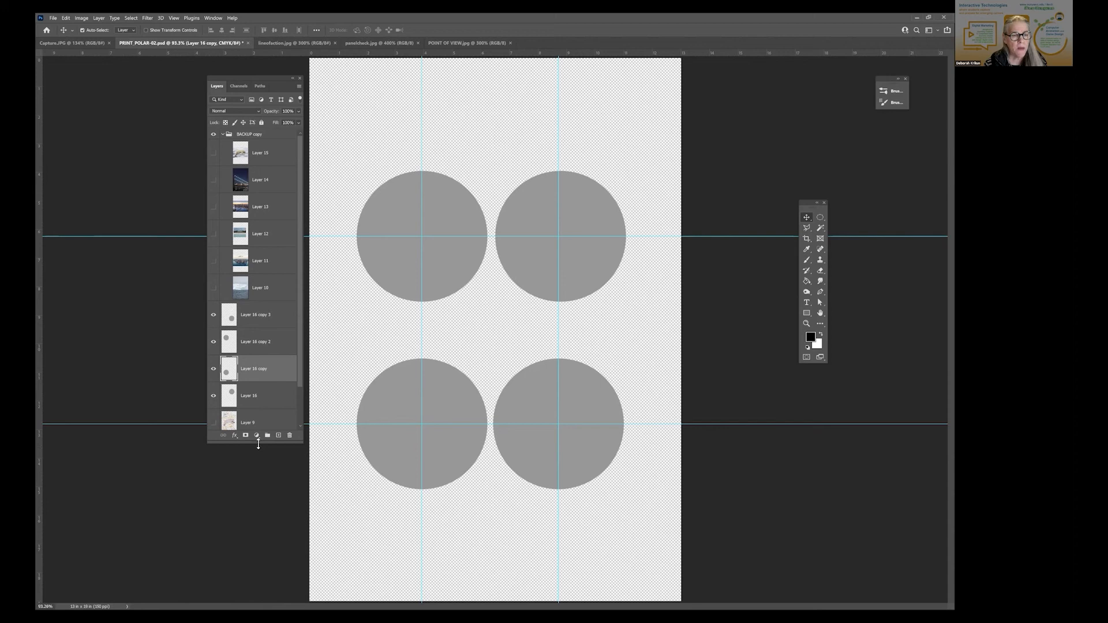
pyautogui.moveTo(258, 443); pyautogui.dragTo(258, 528)
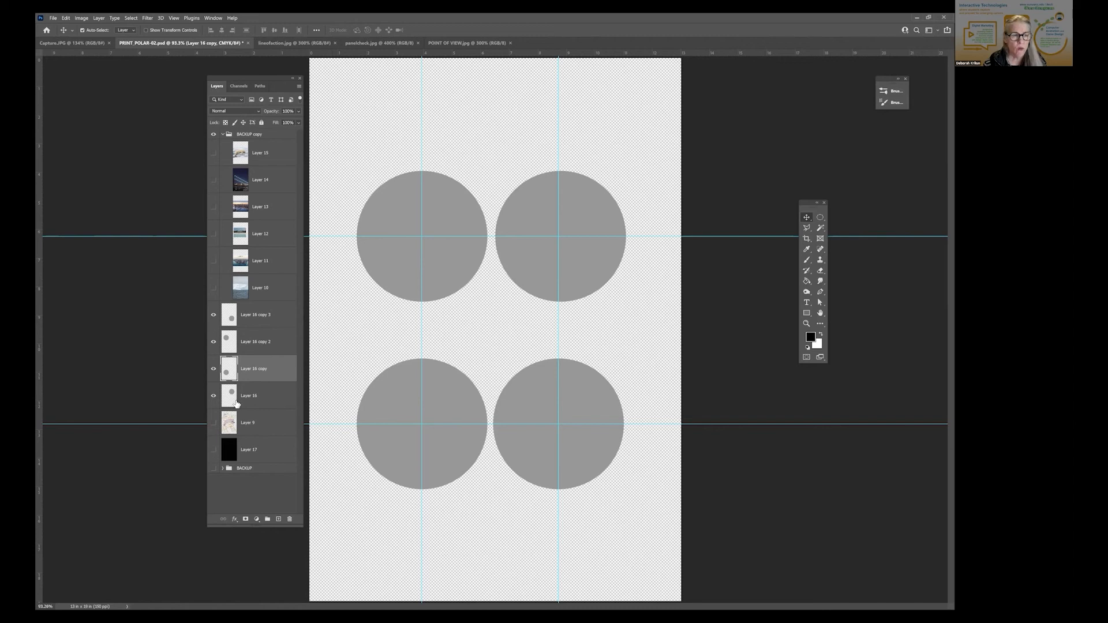
pyautogui.click(298, 86)
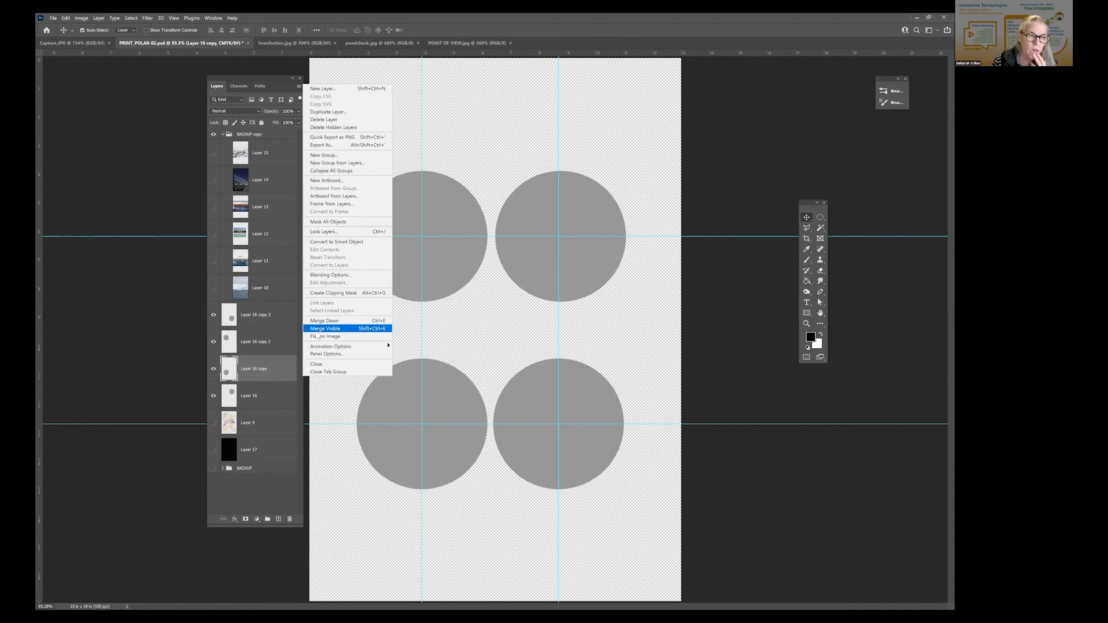
pyautogui.click(317, 331)
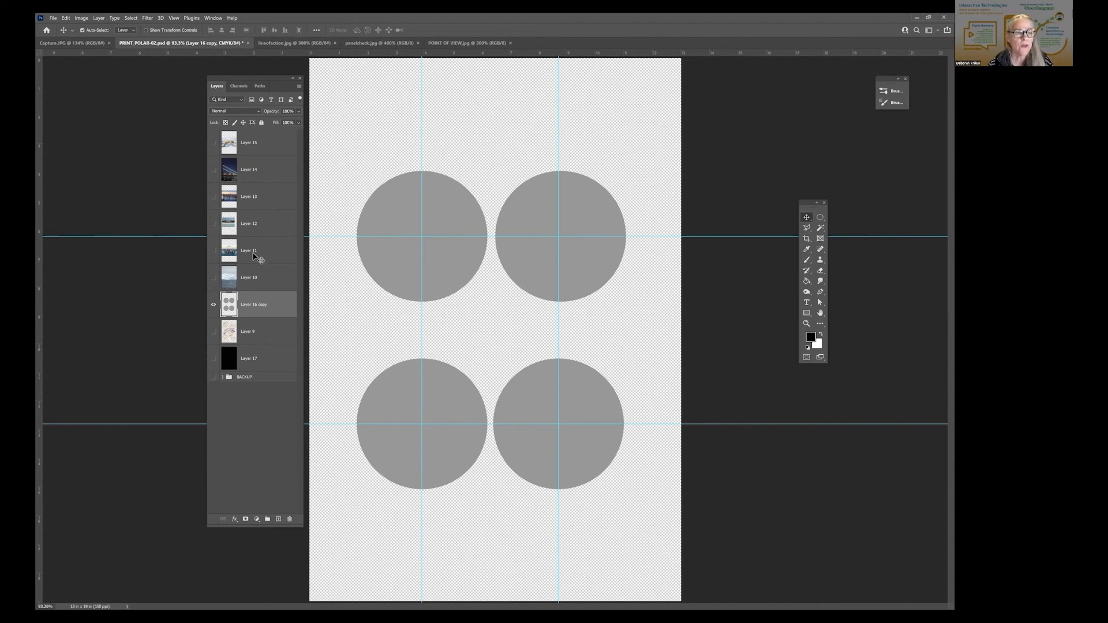
# - Toggle the visibility of the merged circles and the Layer 15 polar bear photo to compare the bear's position with the circles
pyautogui.click(214, 305)
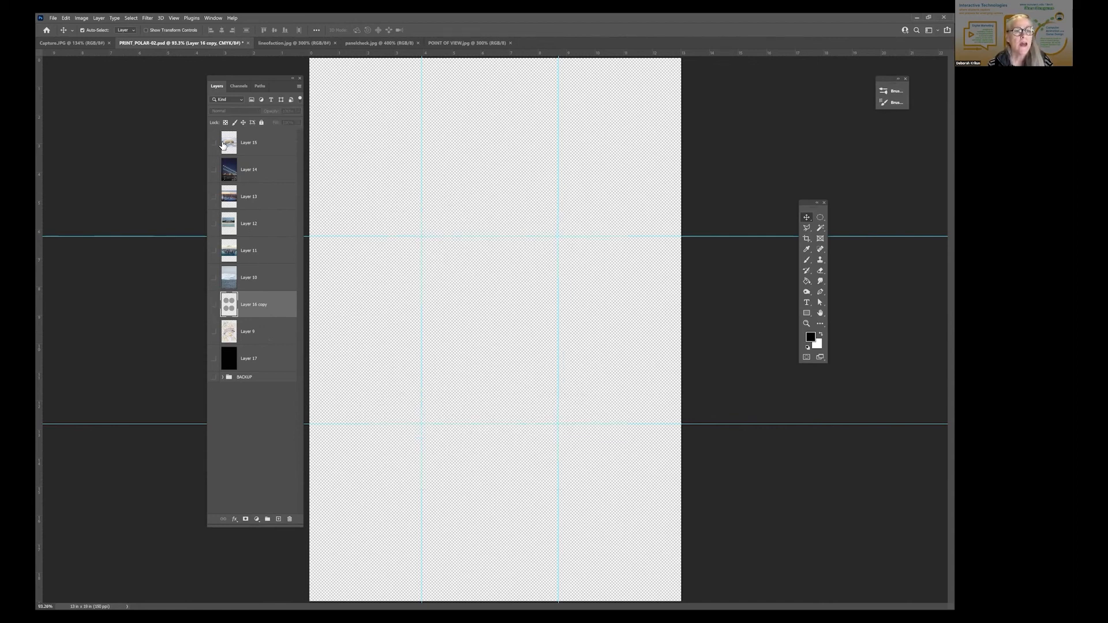
pyautogui.click(214, 304)
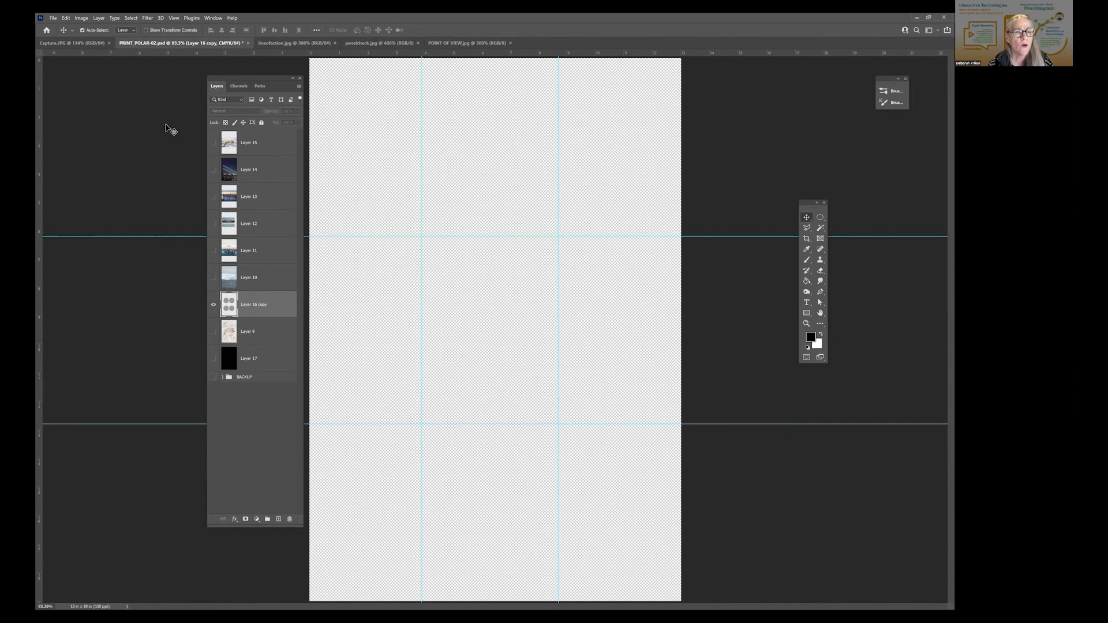
pyautogui.click(217, 145)
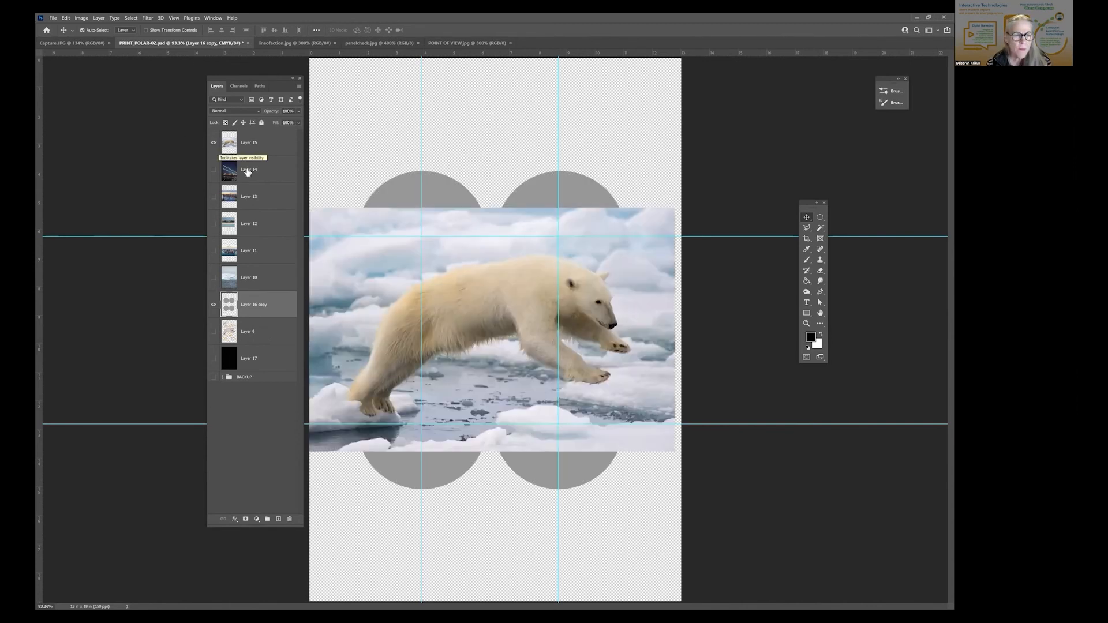
pyautogui.click(214, 143)
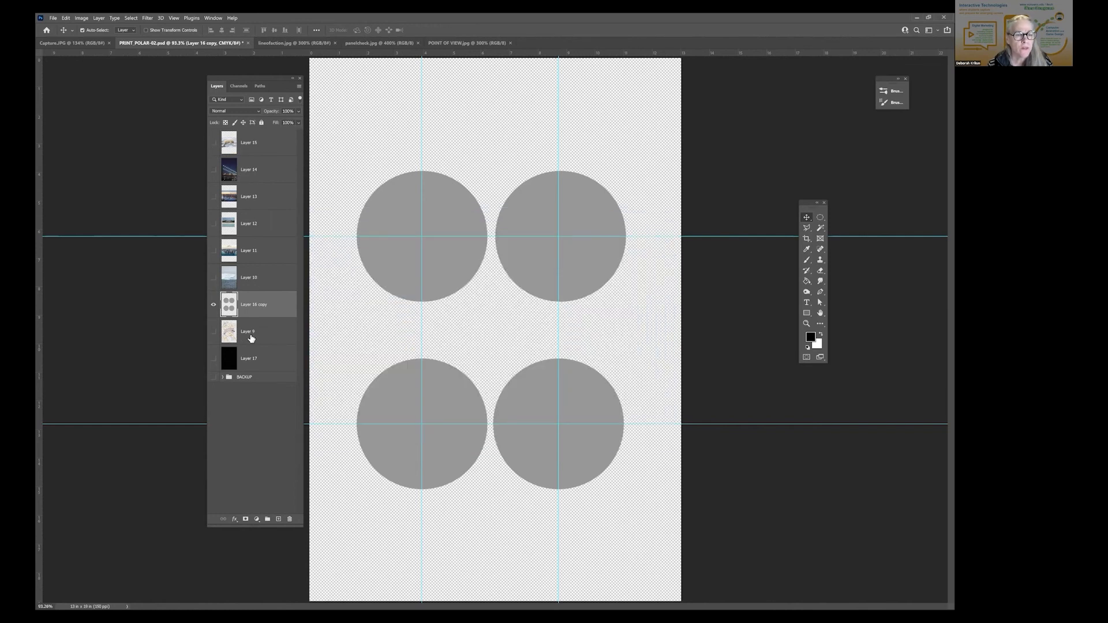
# - Move the Layer 9 sketch above the merged circles, show it, and test lower and higher positions, leaving it slightly left of its original place
pyautogui.moveTo(266, 295); pyautogui.dragTo(265, 290)
pyautogui.click(214, 305)
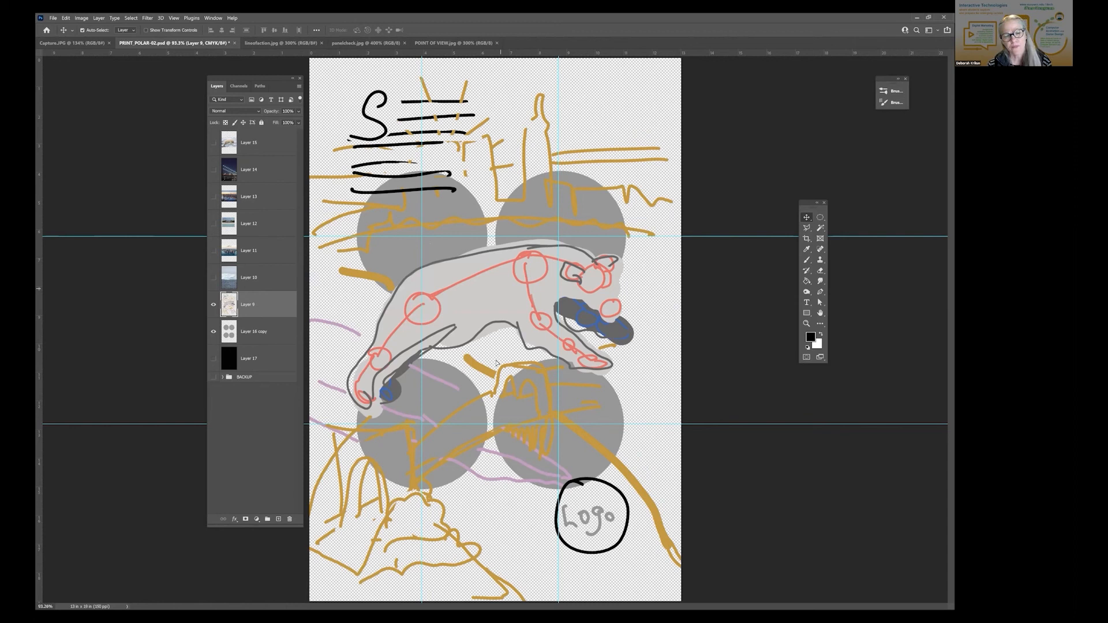
pyautogui.moveTo(499, 298); pyautogui.dragTo(496, 363)
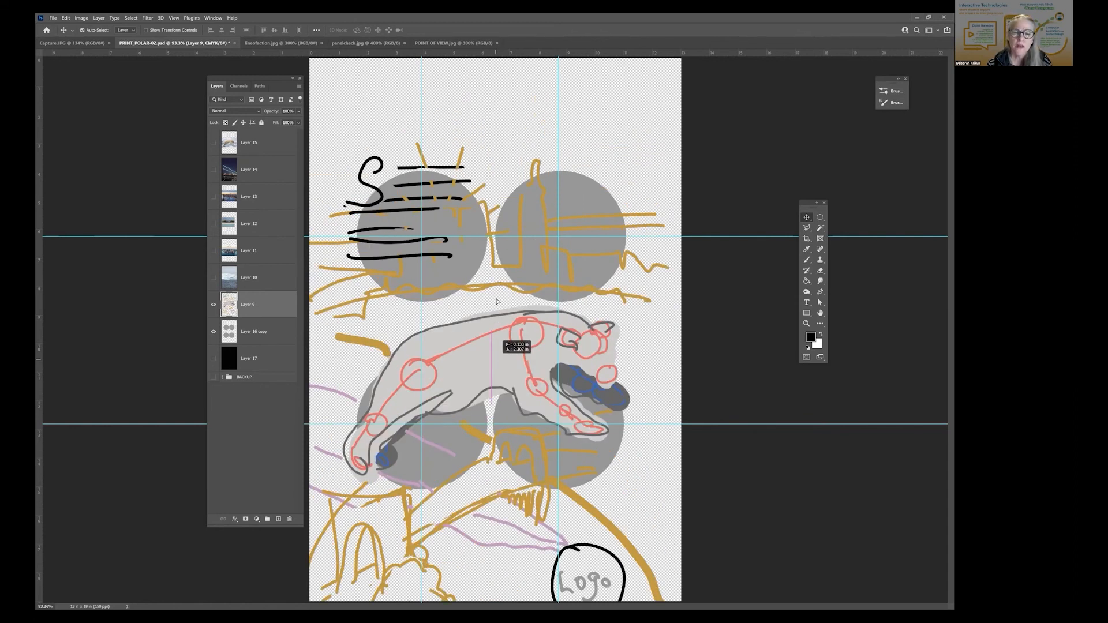
pyautogui.moveTo(490, 307); pyautogui.dragTo(490, 289)
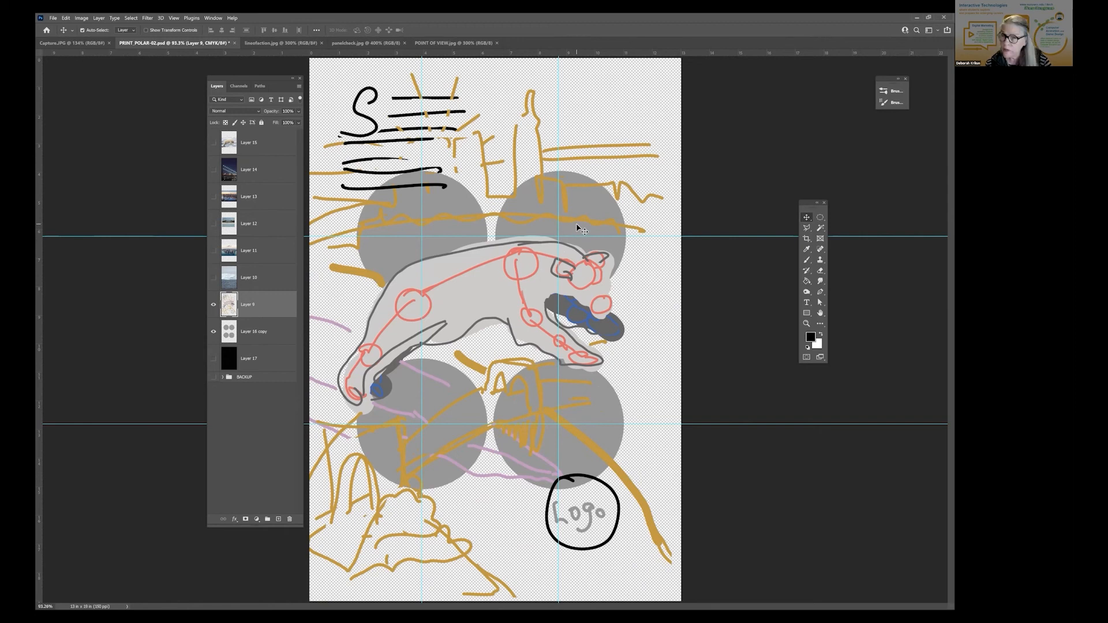
# - Try rotating the Layer 9 sketch counter-clockwise by about 13° and shifting it slightly upward over the circles
pyautogui.hotkey('ctrl', 't')
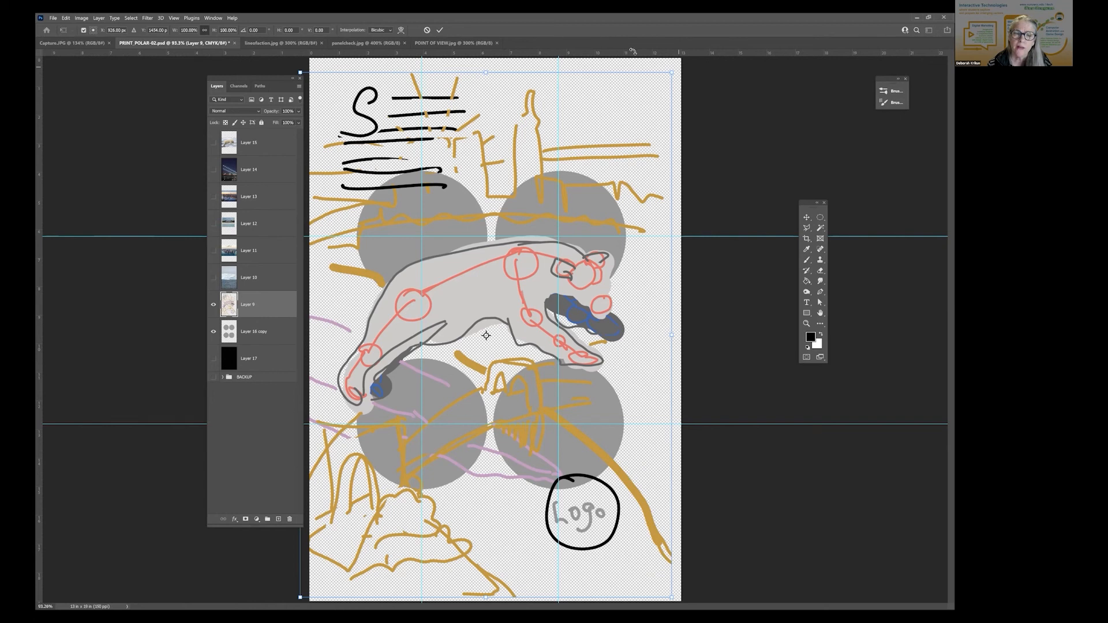
pyautogui.moveTo(632, 52); pyautogui.dragTo(633, 42)
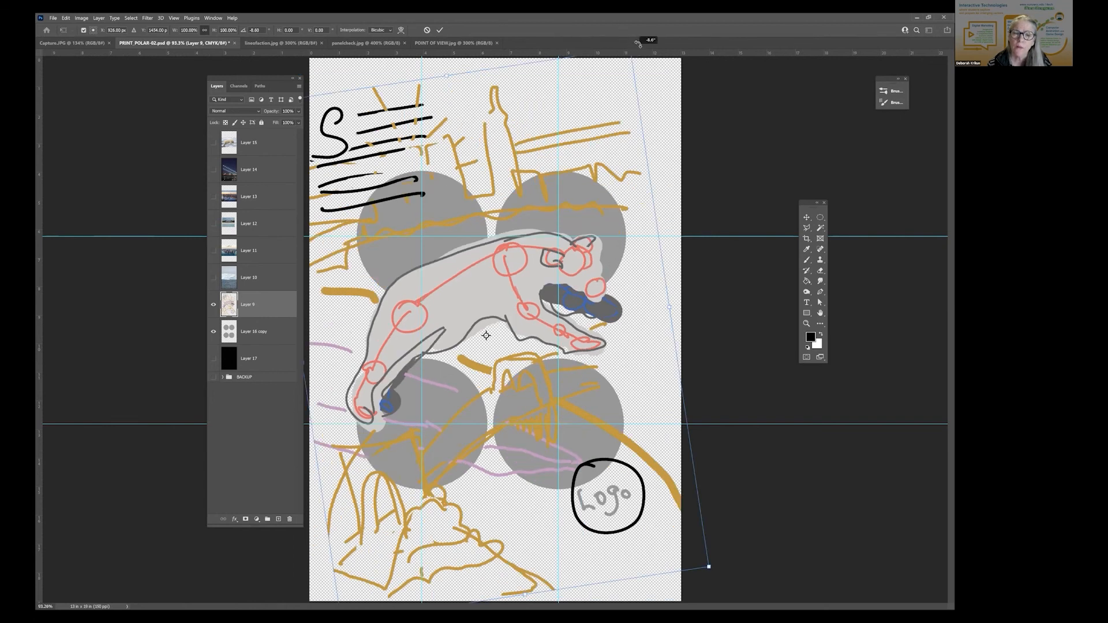
pyautogui.moveTo(627, 39); pyautogui.dragTo(588, 34)
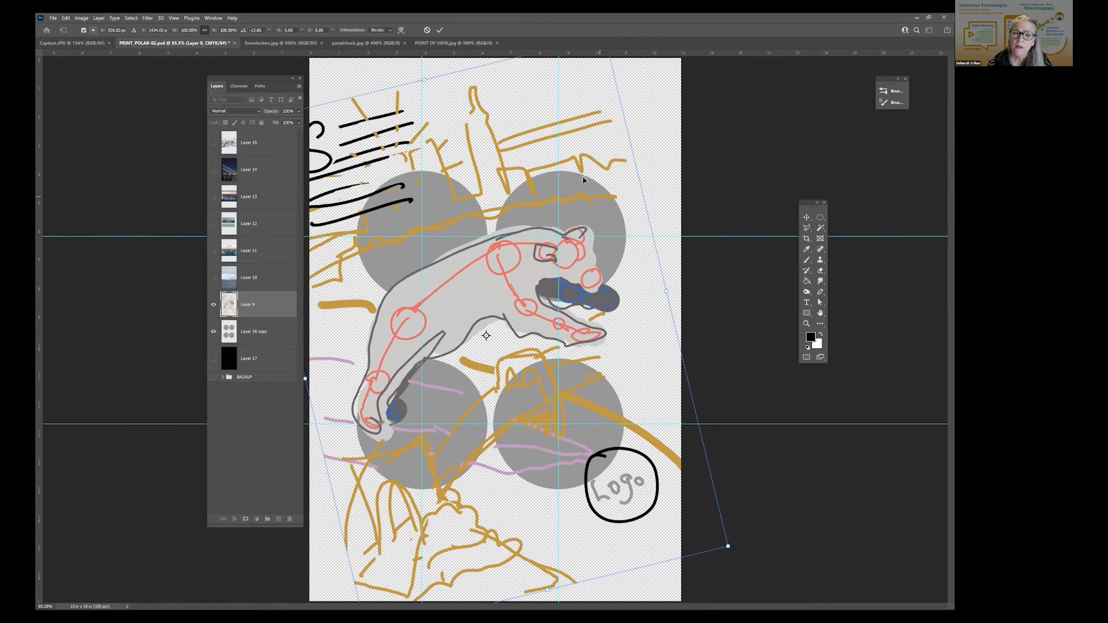
pyautogui.moveTo(599, 200)
pyautogui.mouseDown()
pyautogui.moveTo(583, 181)
pyautogui.moveTo(595, 179)
pyautogui.mouseUp()
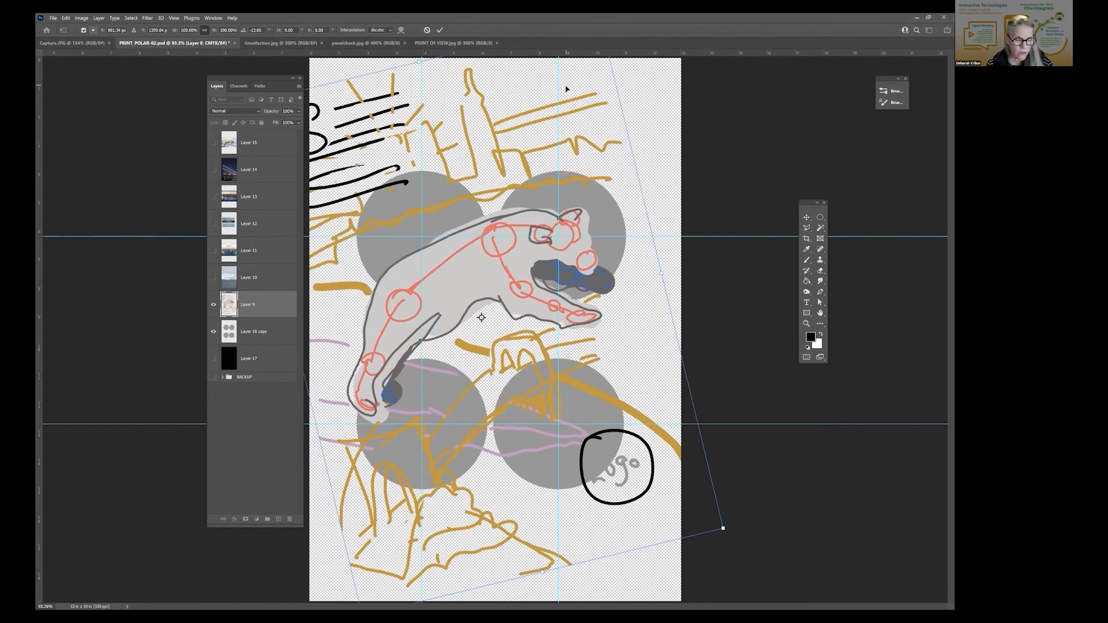
pyautogui.press('Escape')
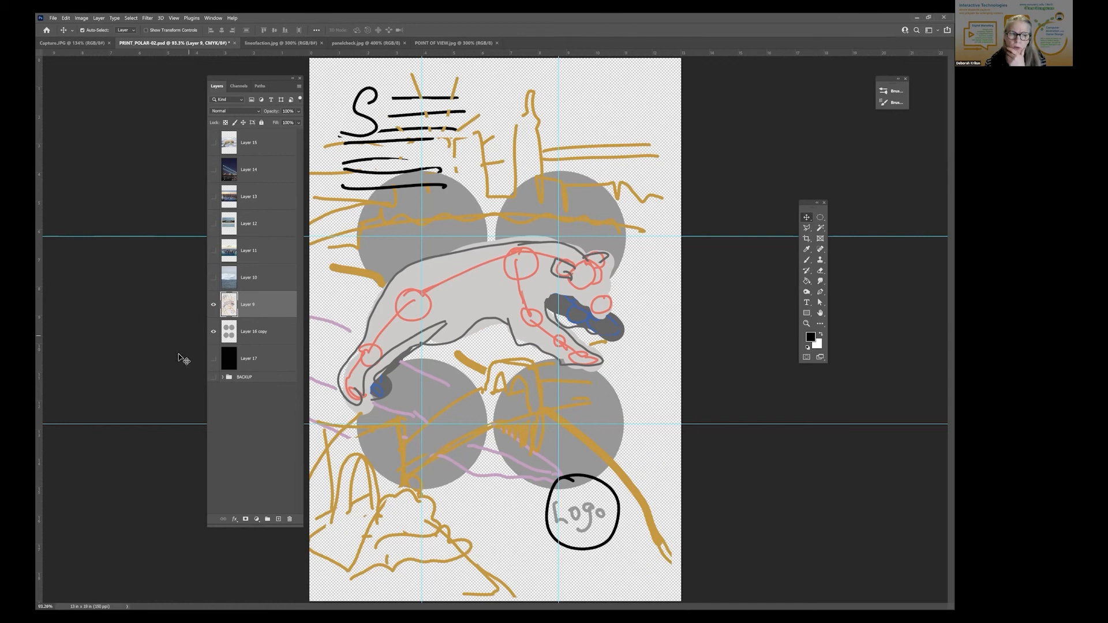
# - Hide the merged circles, show the Layer 15 polar bear photo, and move it up and slightly right over the sketch
pyautogui.click(213, 333)
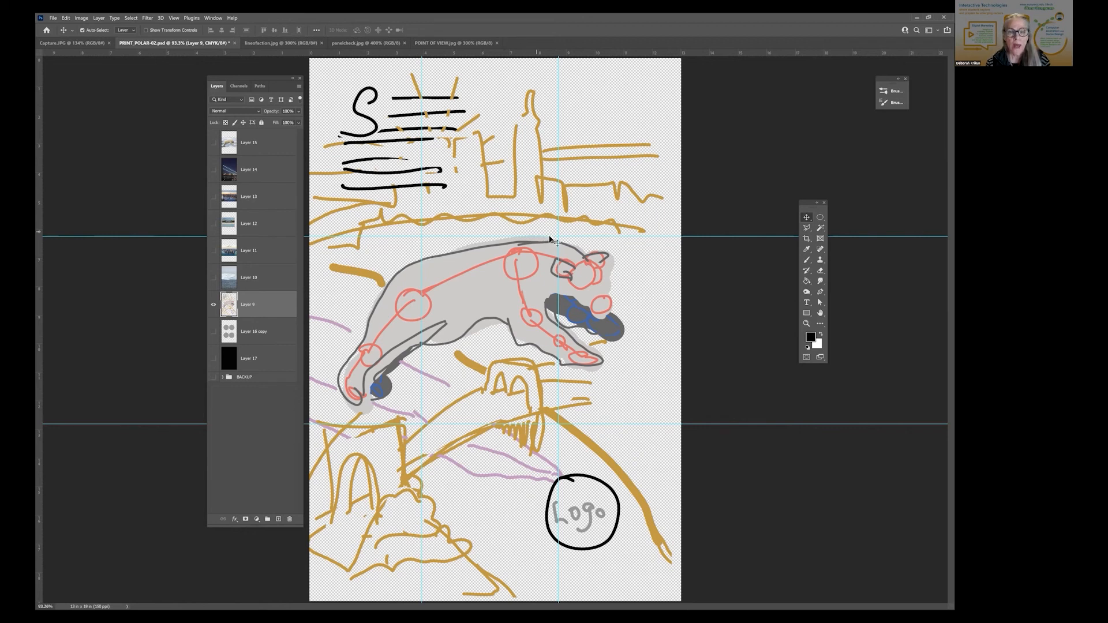
pyautogui.click(214, 143)
pyautogui.click(558, 295)
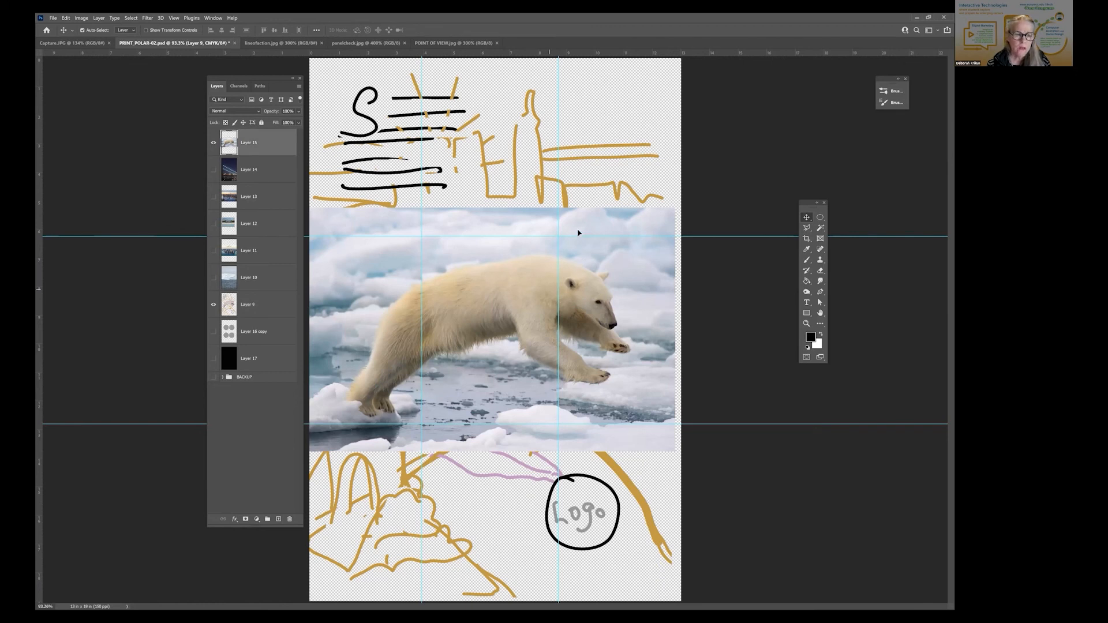
pyautogui.moveTo(601, 253); pyautogui.dragTo(606, 230)
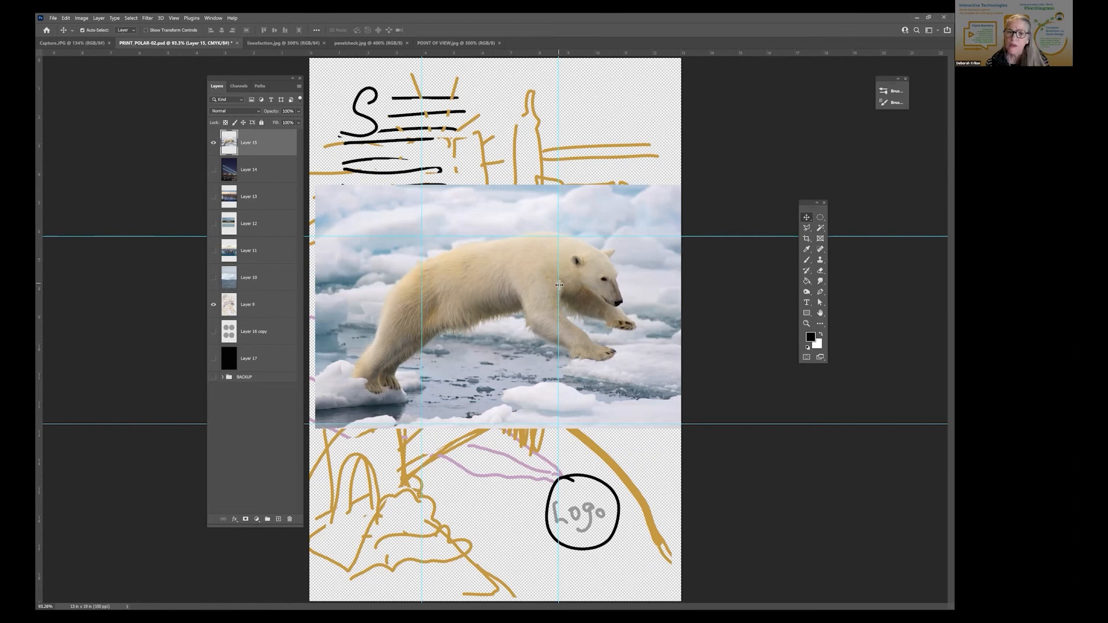
# - Examine the fur edge along the polar bear's belly at high magnification and fit the whole poster back on screen
pyautogui.press('z')
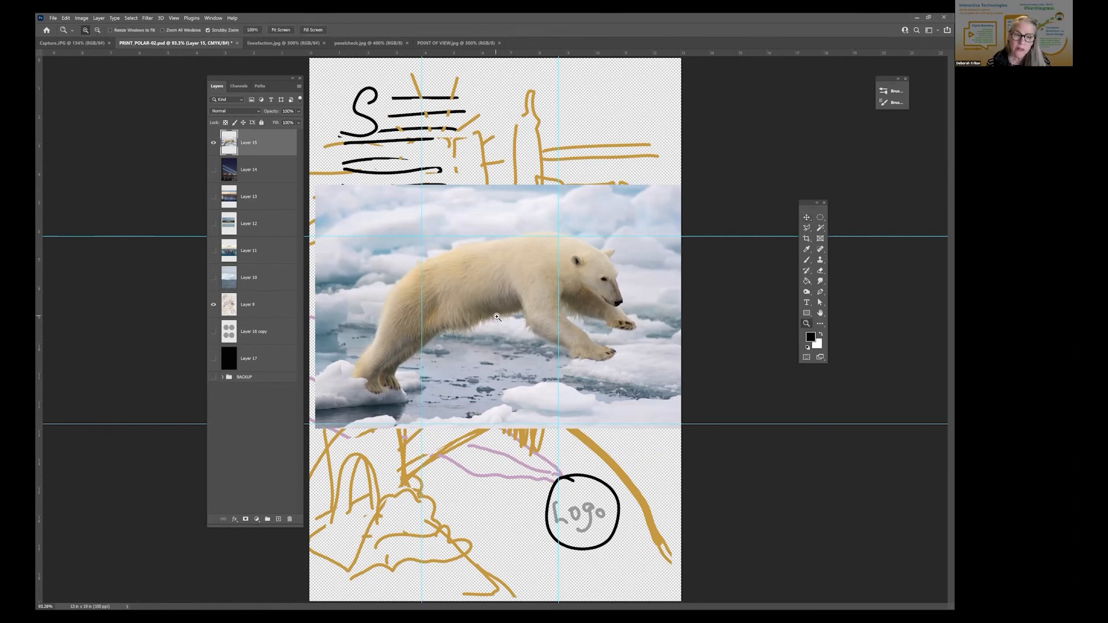
pyautogui.click(499, 309)
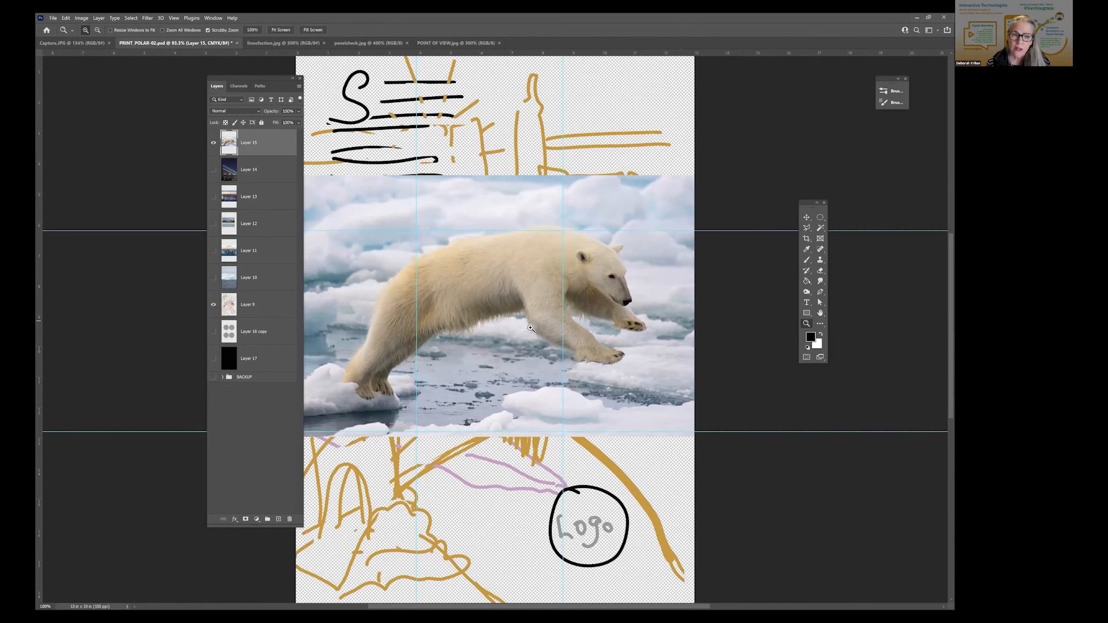
pyautogui.moveTo(532, 328); pyautogui.dragTo(534, 327)
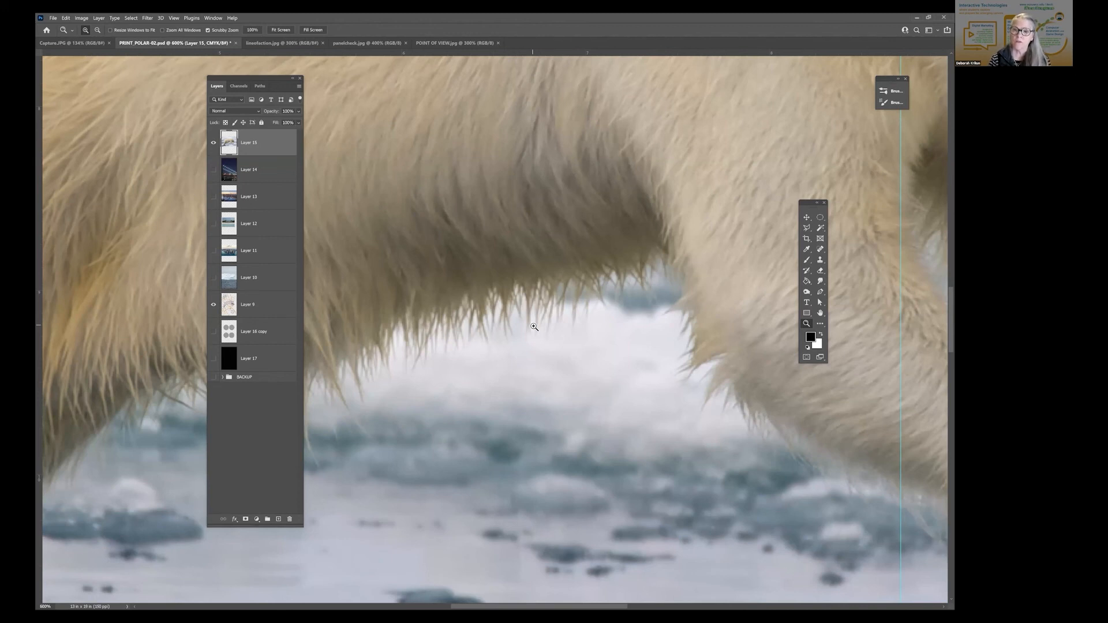
pyautogui.click(173, 18)
pyautogui.click(199, 91)
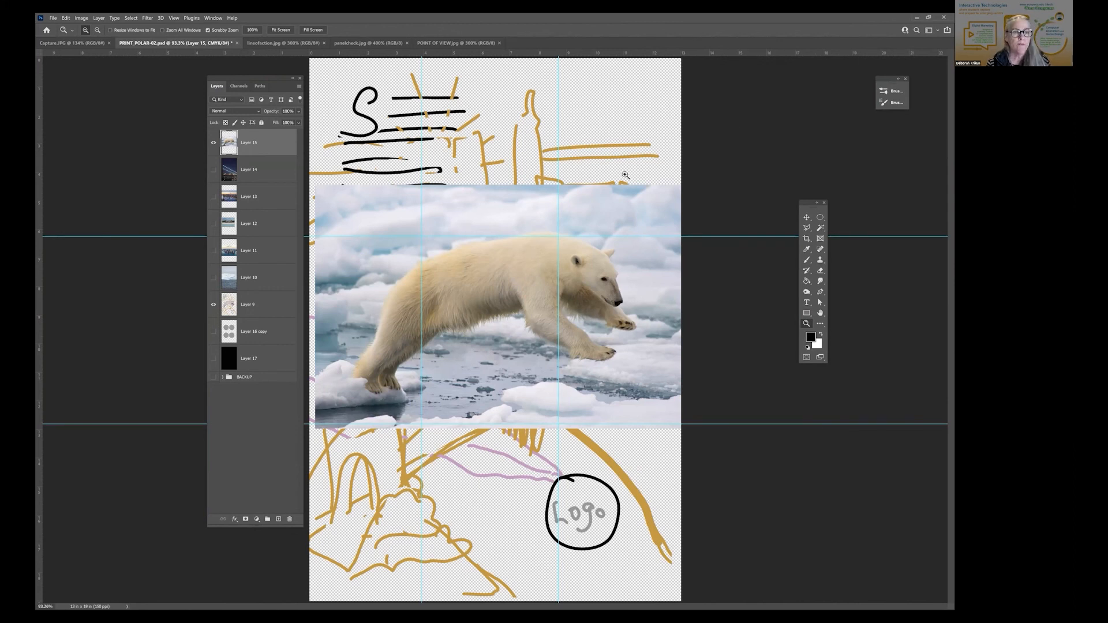
# - Move the Layers, Channels and Paths panel group to the right of the poster and the toolbox beside its left edge, showing the layer list
pyautogui.moveTo(807, 204); pyautogui.dragTo(144, 149)
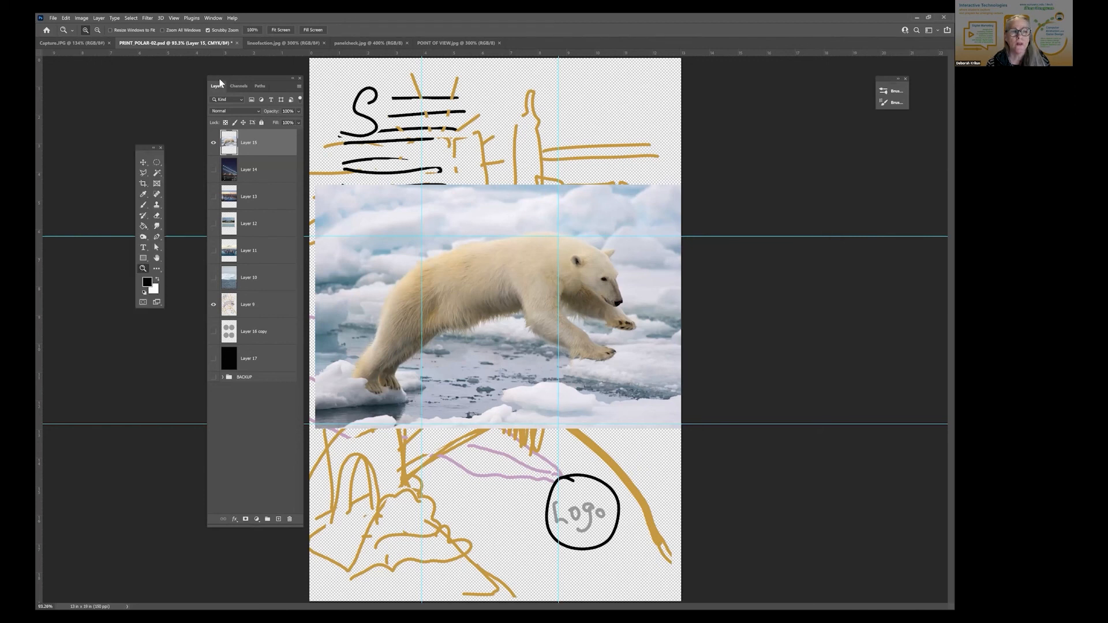
pyautogui.moveTo(259, 86); pyautogui.dragTo(696, 116)
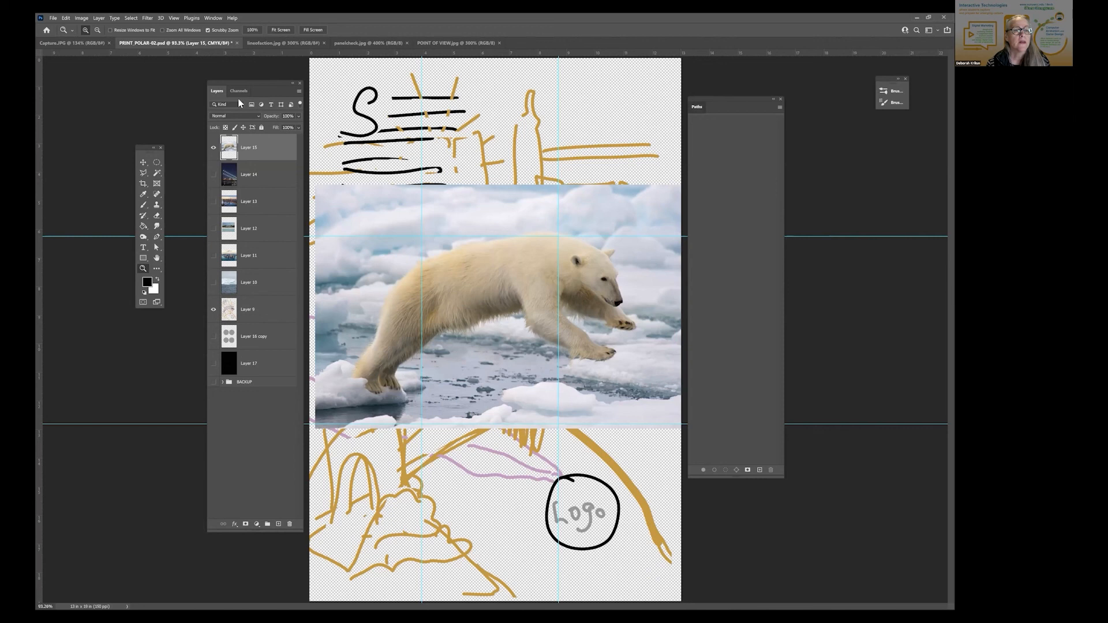
pyautogui.moveTo(246, 90); pyautogui.dragTo(228, 82)
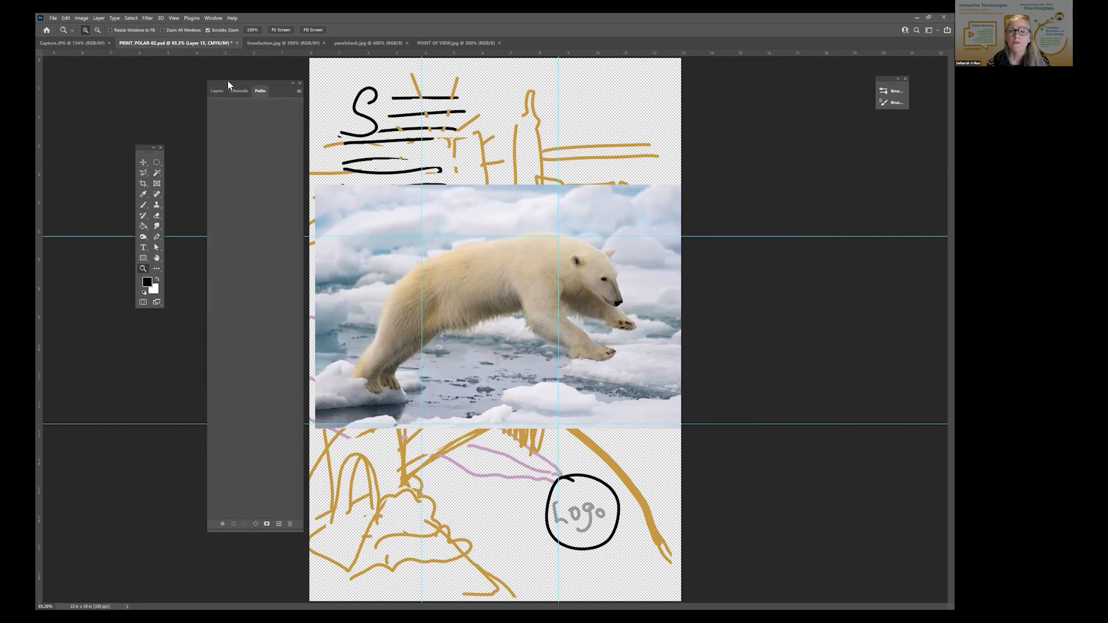
pyautogui.moveTo(731, 102); pyautogui.dragTo(721, 116)
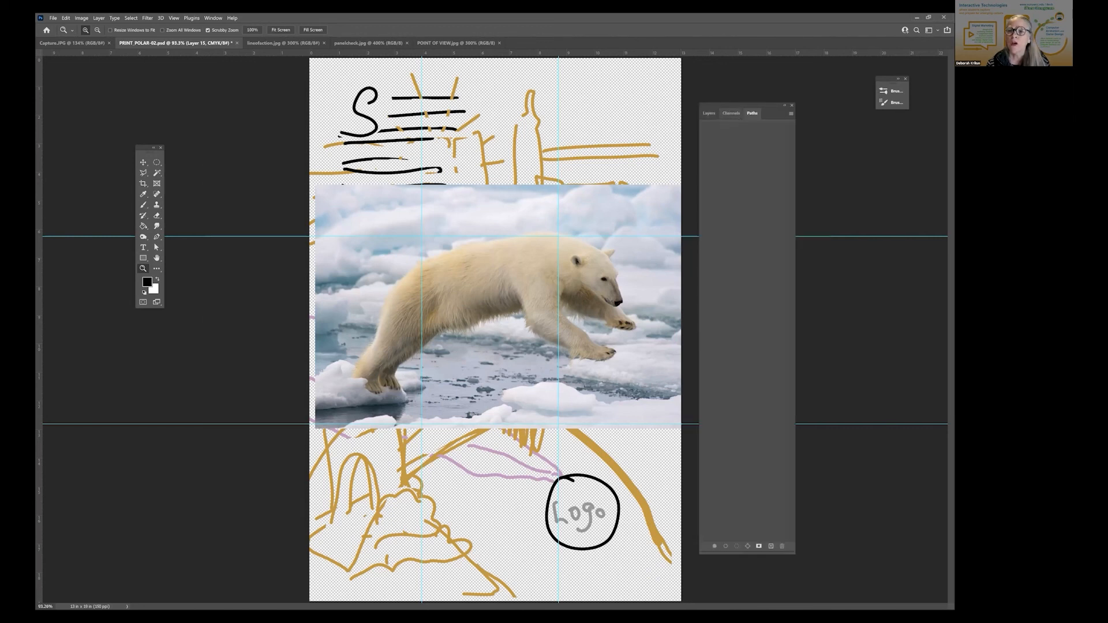
pyautogui.click(708, 114)
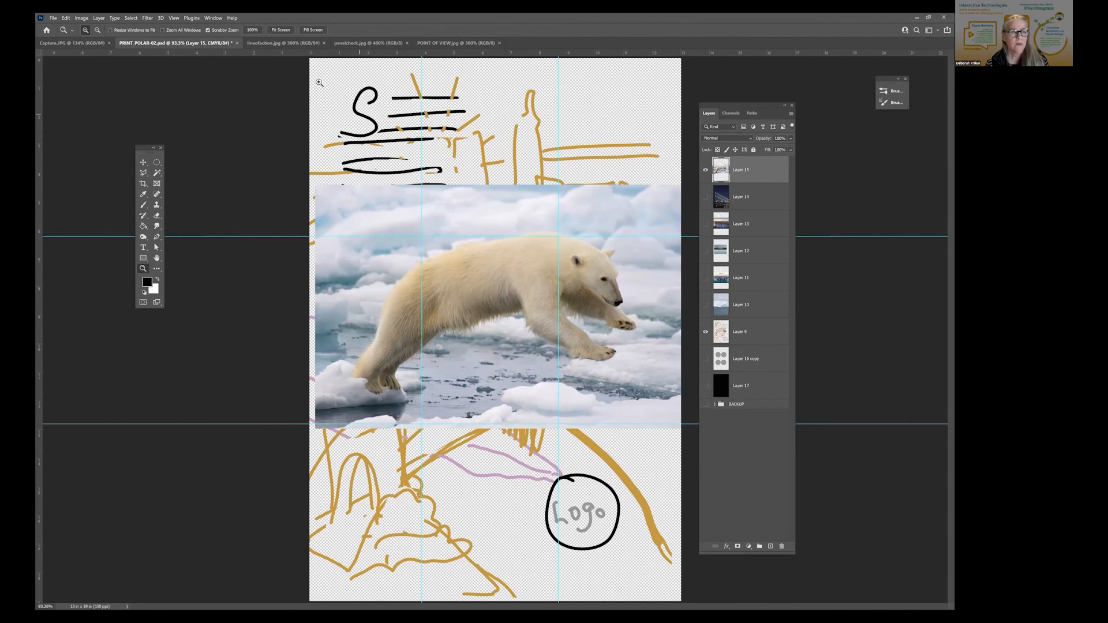
pyautogui.moveTo(145, 152); pyautogui.dragTo(267, 174)
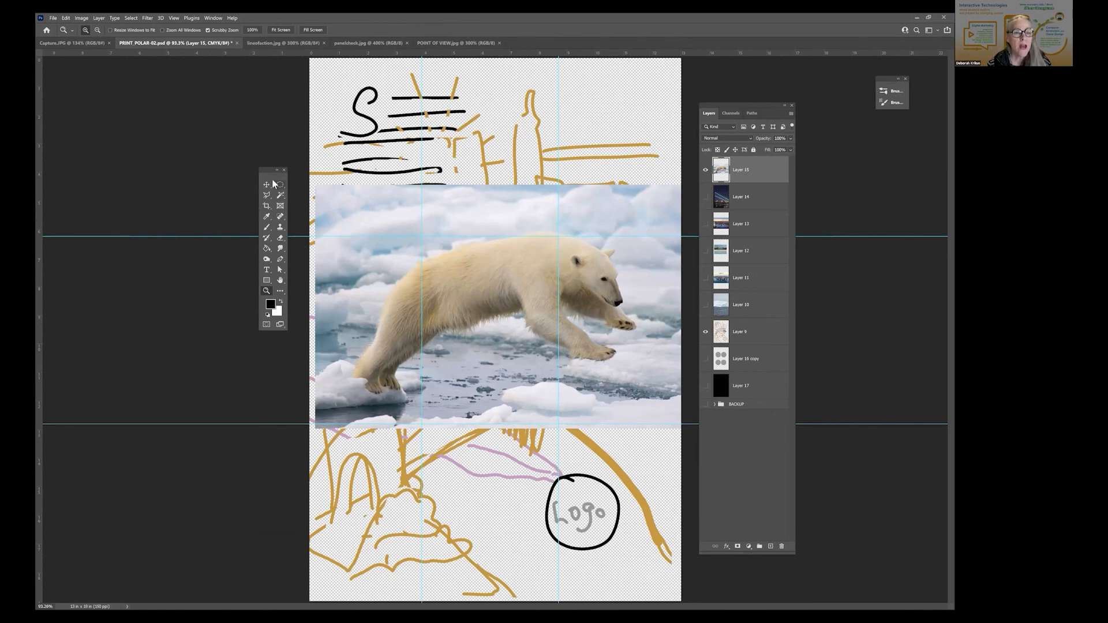
# - Try outlining the polar bear freehand with the Lasso tool, clearing each rough selection
pyautogui.click(266, 196)
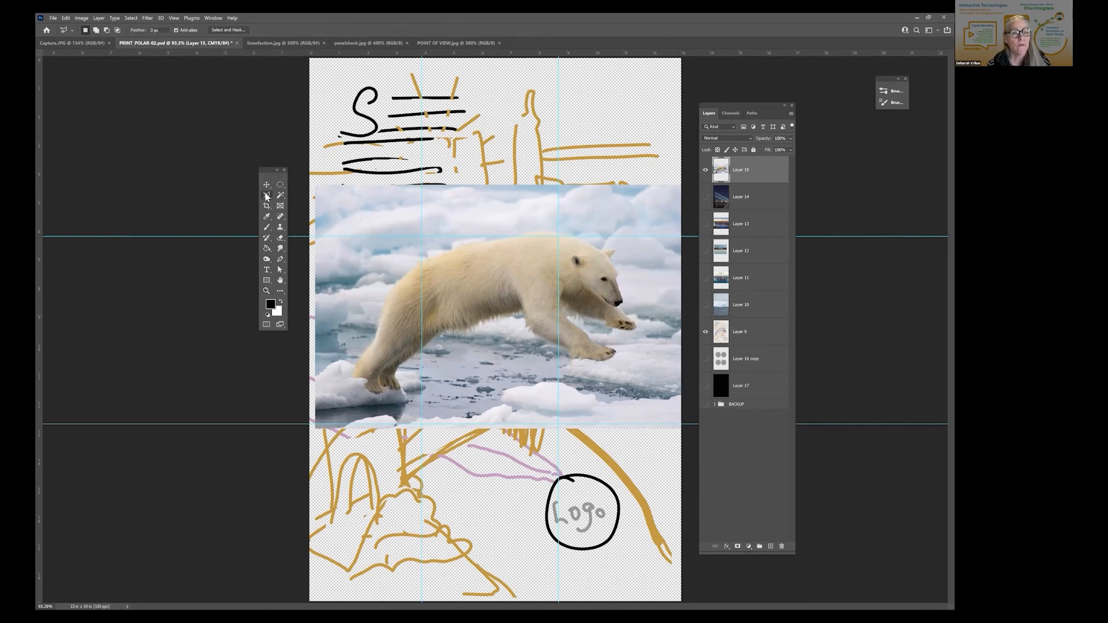
pyautogui.click(266, 196)
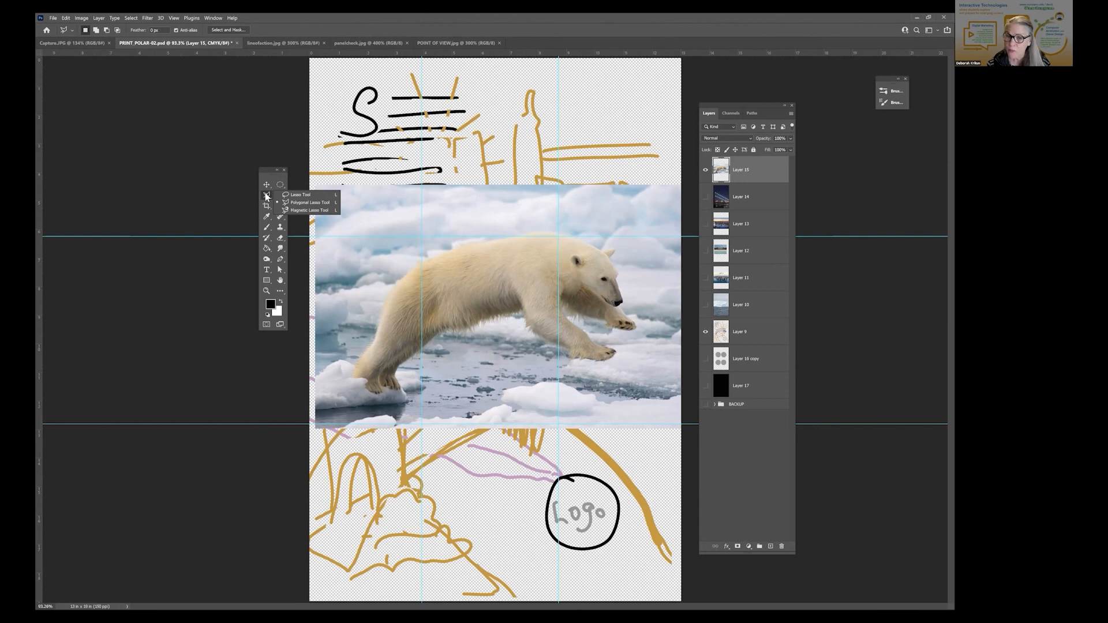
pyautogui.click(294, 195)
pyautogui.moveTo(558, 223)
pyautogui.mouseDown()
pyautogui.moveTo(491, 224)
pyautogui.moveTo(431, 243)
pyautogui.moveTo(387, 275)
pyautogui.moveTo(365, 344)
pyautogui.mouseUp()
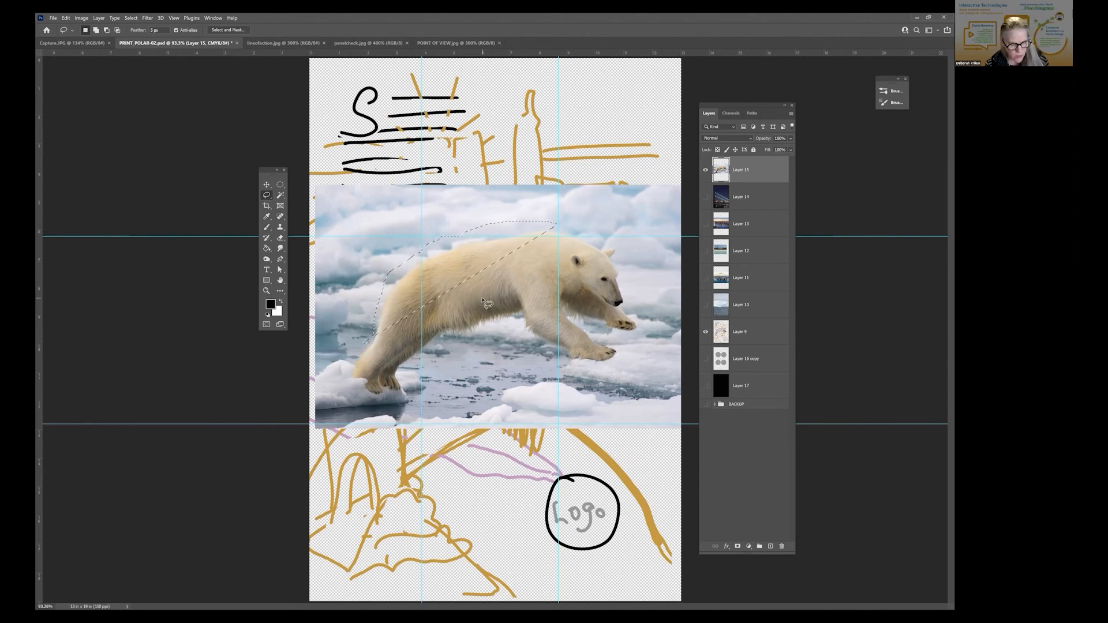
pyautogui.hotkey('ctrl', 'd')
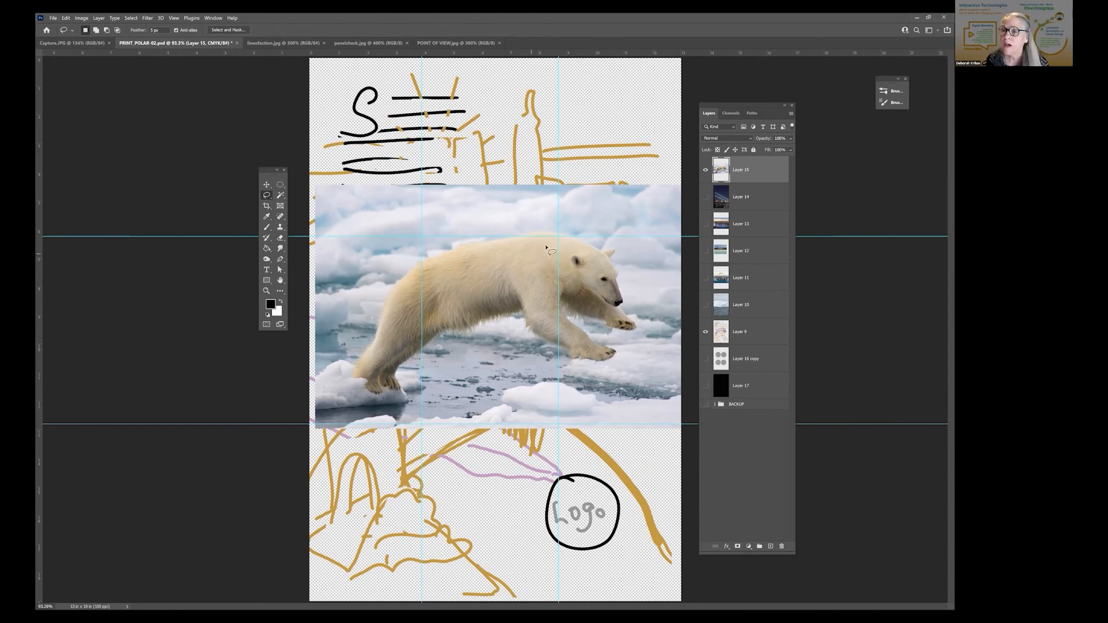
pyautogui.moveTo(596, 222)
pyautogui.mouseDown()
pyautogui.moveTo(416, 243)
pyautogui.moveTo(353, 329)
pyautogui.moveTo(304, 359)
pyautogui.moveTo(294, 393)
pyautogui.moveTo(310, 426)
pyautogui.moveTo(423, 424)
pyautogui.moveTo(440, 356)
pyautogui.mouseUp()
pyautogui.moveTo(523, 343)
pyautogui.mouseDown()
pyautogui.moveTo(545, 367)
pyautogui.moveTo(573, 381)
pyautogui.moveTo(618, 381)
pyautogui.moveTo(658, 354)
pyautogui.mouseUp()
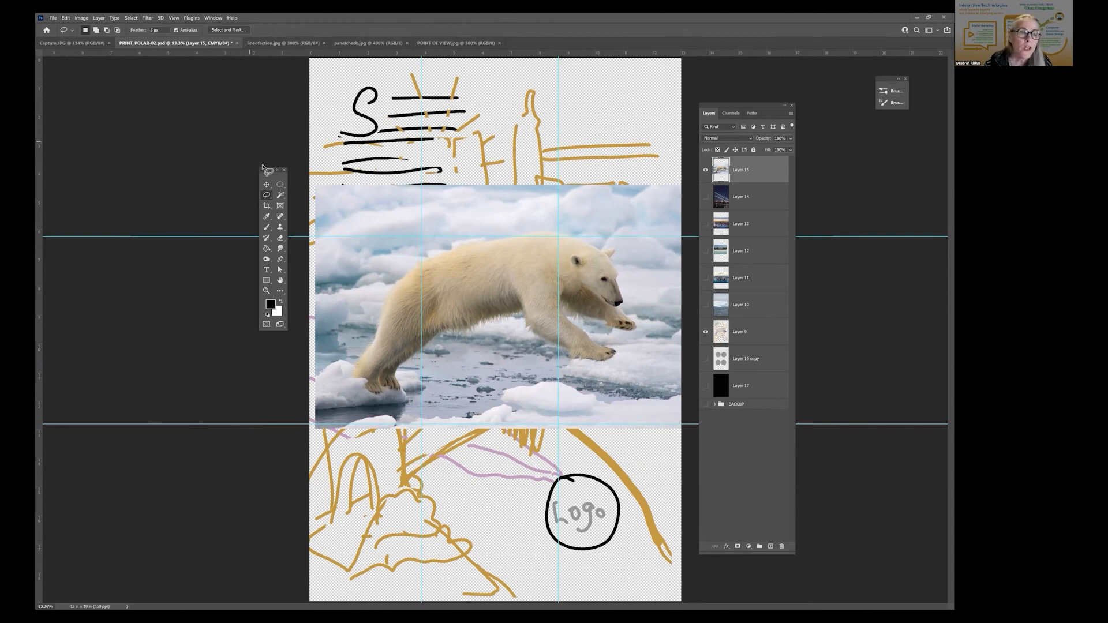
# - Start a loose Polygonal Lasso outline above the bear's head, along its back and around the ice behind its rear paws
pyautogui.rightClick(267, 195)
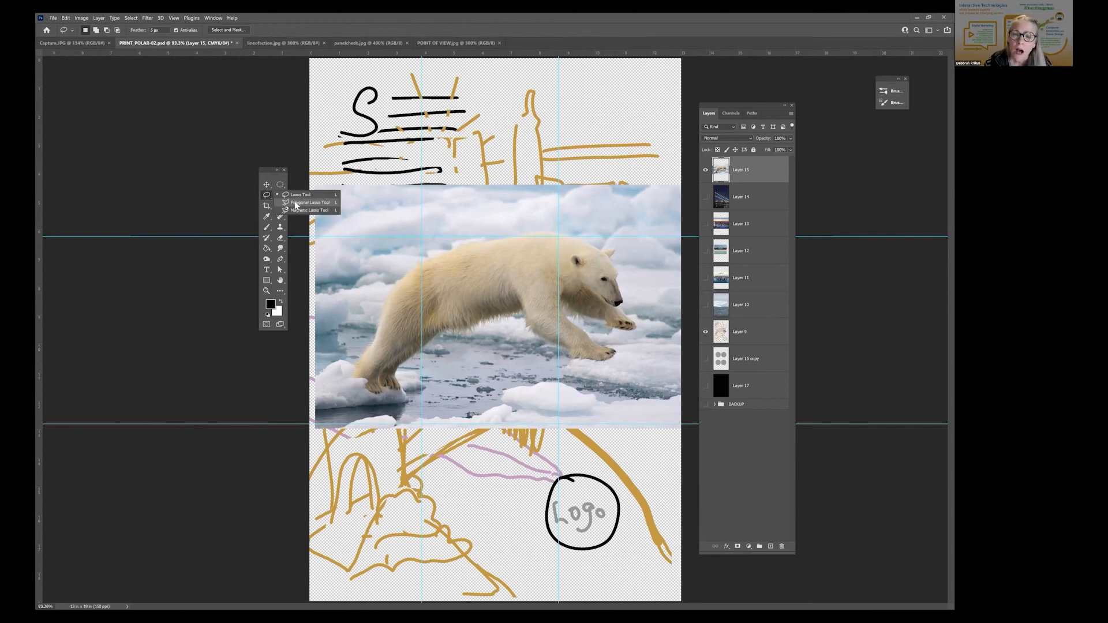
pyautogui.click(294, 202)
pyautogui.click(445, 236)
pyautogui.click(388, 259)
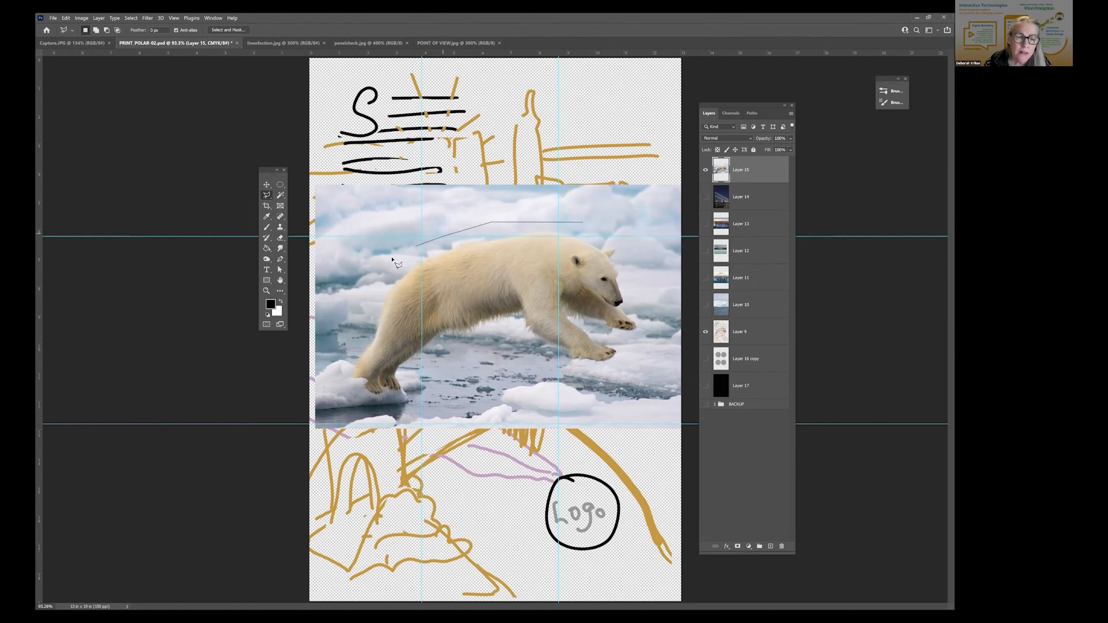
pyautogui.click(347, 332)
pyautogui.click(312, 358)
pyautogui.click(277, 377)
pyautogui.click(278, 430)
# - Try continuing the outline below the photo and up across the bear's belly, and remove those points
pyautogui.click(373, 464)
pyautogui.click(433, 449)
pyautogui.click(505, 398)
pyautogui.click(468, 338)
pyautogui.click(465, 277)
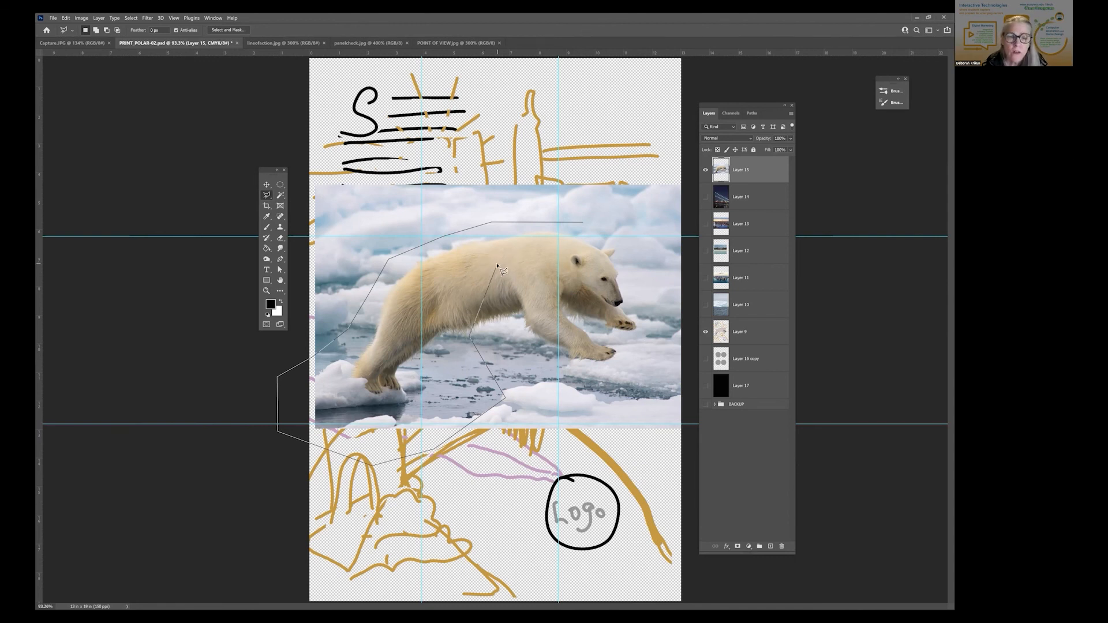
pyautogui.press('BackSpace')
pyautogui.press('BackSpace')
pyautogui.click(429, 396)
pyautogui.press('BackSpace')
pyautogui.press('BackSpace')
pyautogui.press('BackSpace')
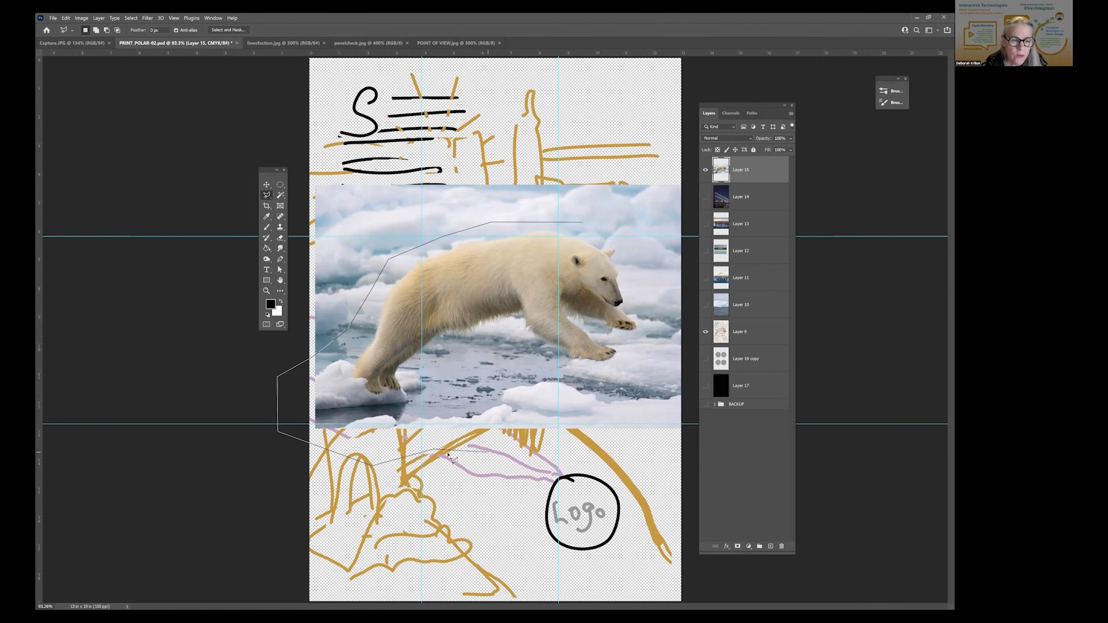
# - Continue the polygonal outline along the ice under the rear paws and up beneath the bear's belly
pyautogui.click(316, 420)
pyautogui.click(415, 409)
pyautogui.click(443, 393)
pyautogui.click(447, 355)
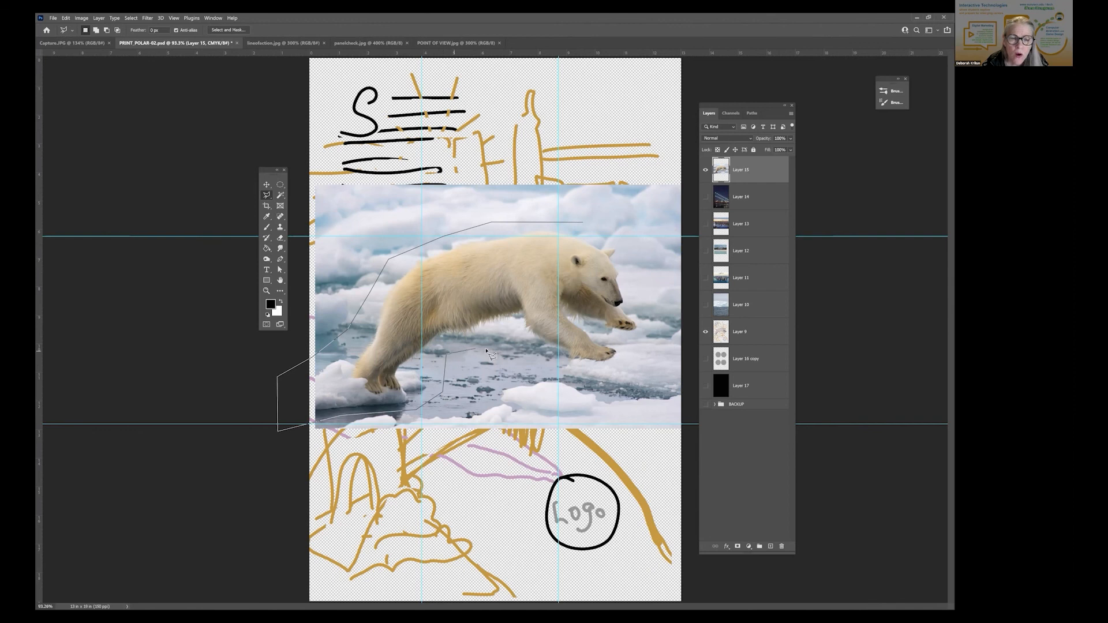
pyautogui.click(507, 334)
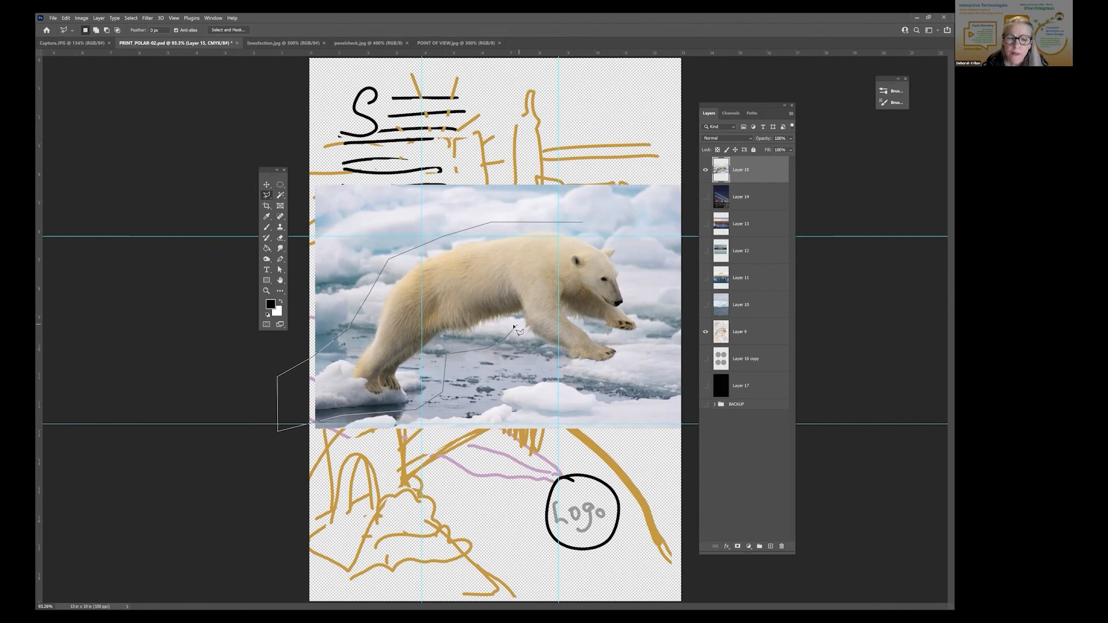
# - Extend the outline below the front paws and around the front of the head, and close the selection at its starting point
pyautogui.click(524, 354)
pyautogui.click(558, 353)
pyautogui.click(673, 392)
pyautogui.click(672, 362)
pyautogui.click(669, 289)
pyautogui.click(646, 238)
pyautogui.click(630, 216)
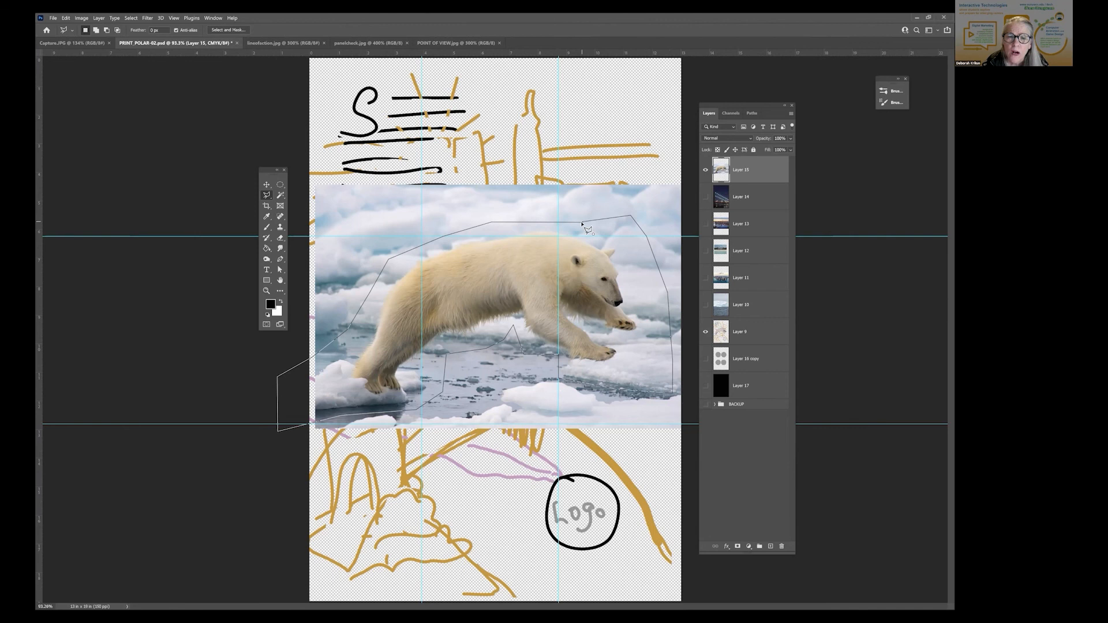
pyautogui.doubleClick(582, 224)
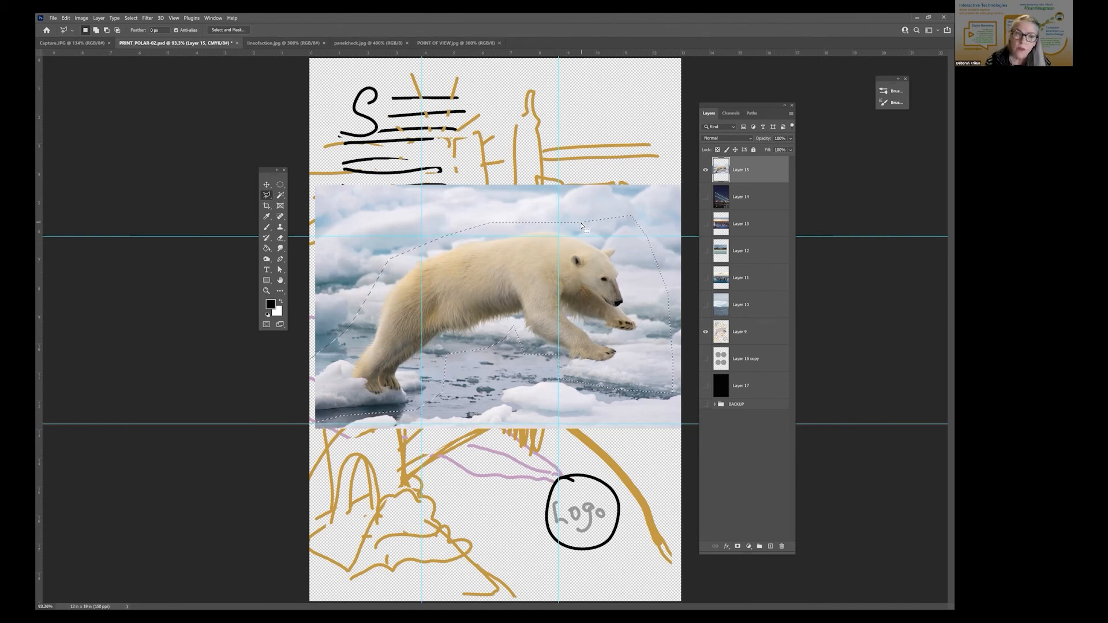
# - Toggle the visibility of the Layer 15 photo to compare the selection outline with the Layer 9 sketch, leaving the photo shown
pyautogui.click(706, 171)
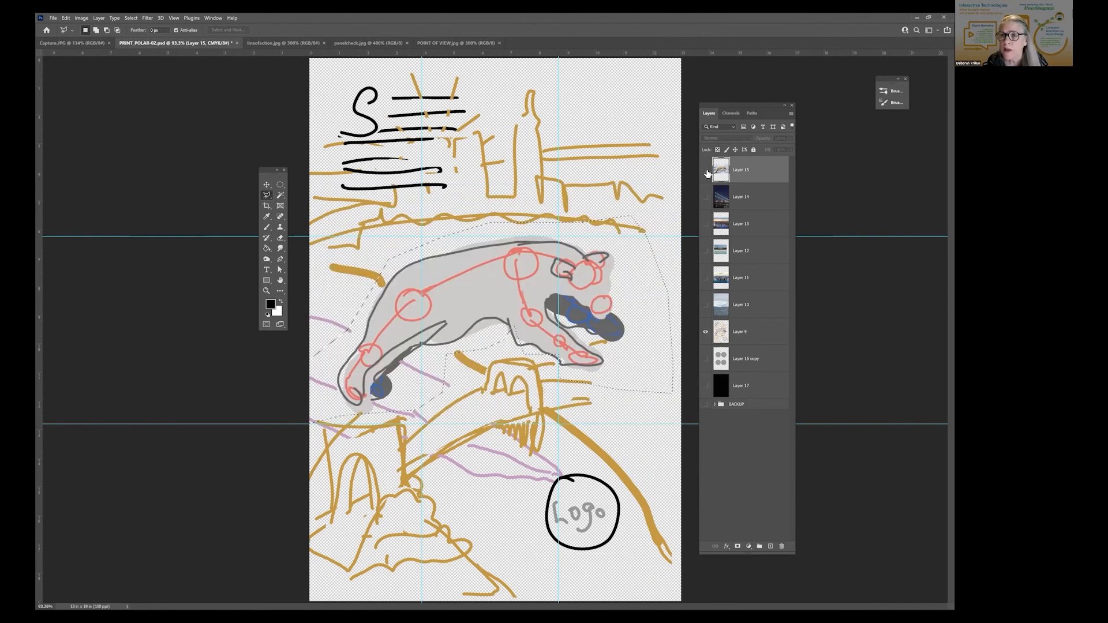
pyautogui.click(707, 172)
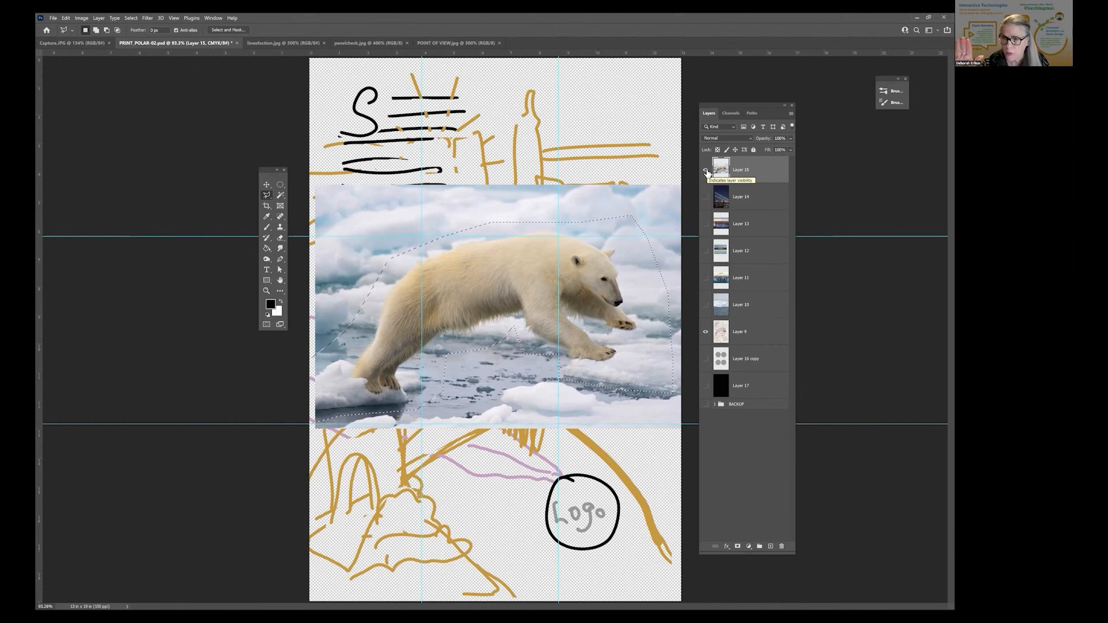
pyautogui.click(706, 171)
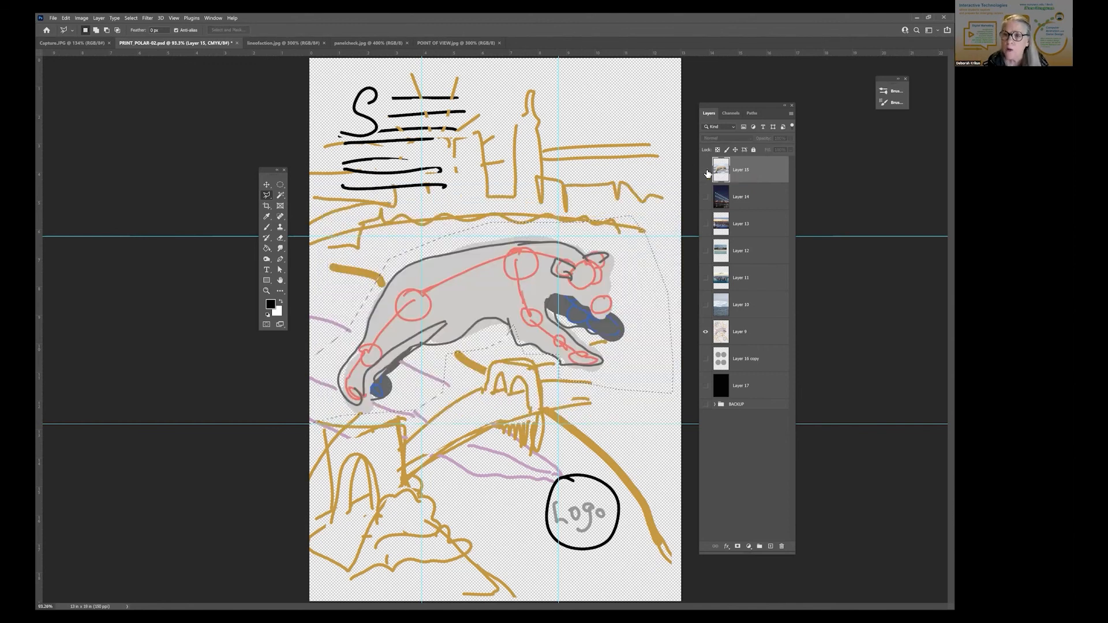
pyautogui.click(706, 170)
pyautogui.click(706, 171)
pyautogui.click(706, 170)
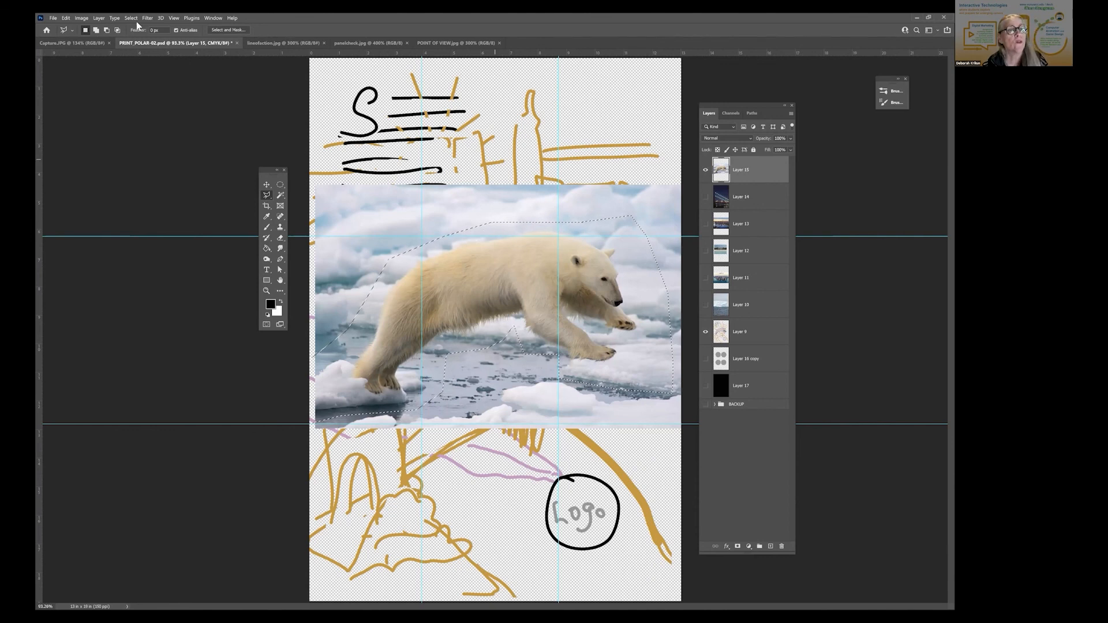
# - Try deleting the area inside the selection outline on Layer 15, and undo the deletion
pyautogui.click(176, 19)
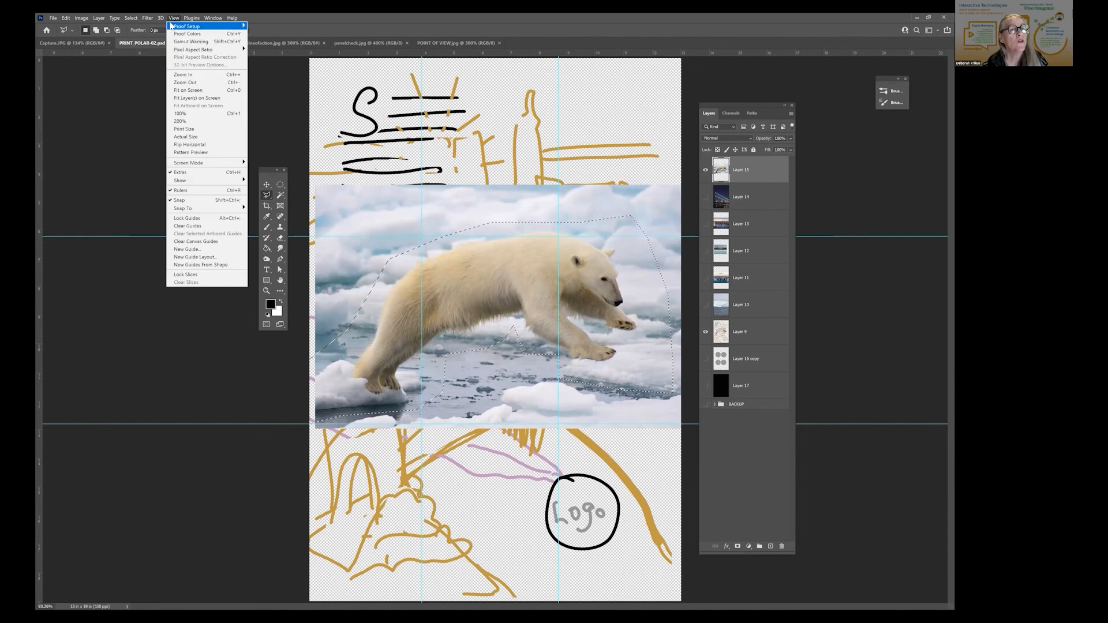
pyautogui.moveTo(147, 20)
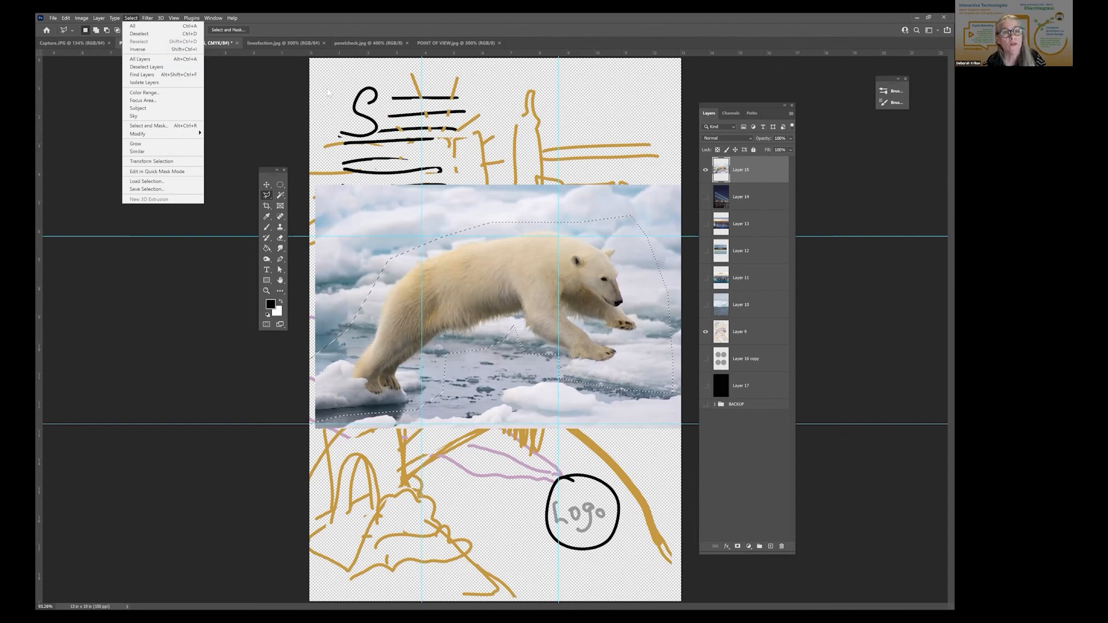
pyautogui.press('Escape')
pyautogui.press('Delete')
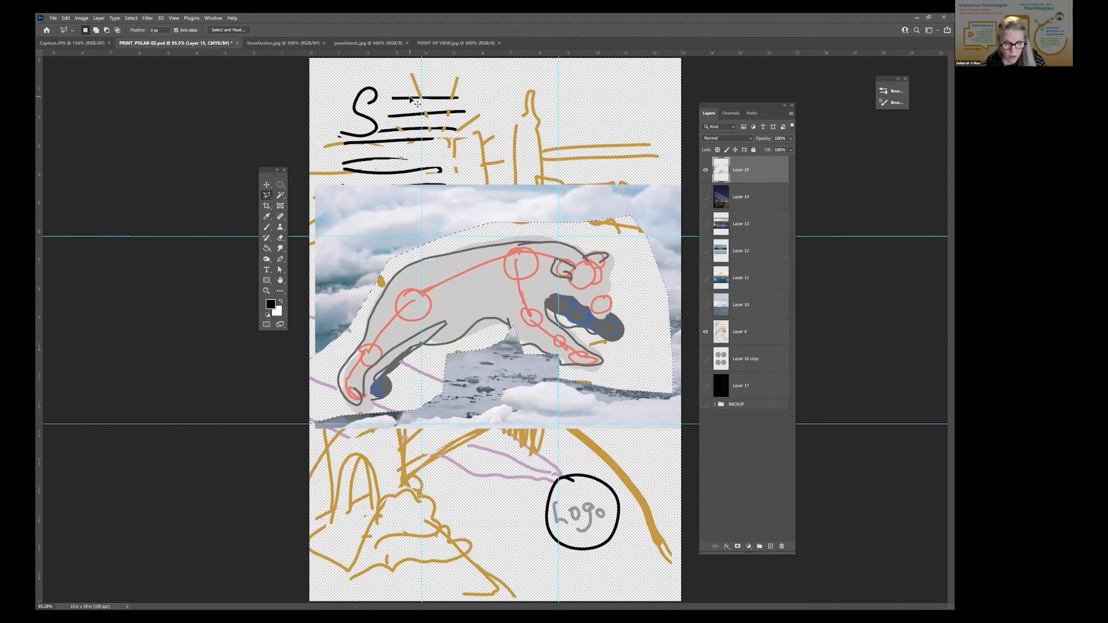
pyautogui.hotkey('ctrl', 'z')
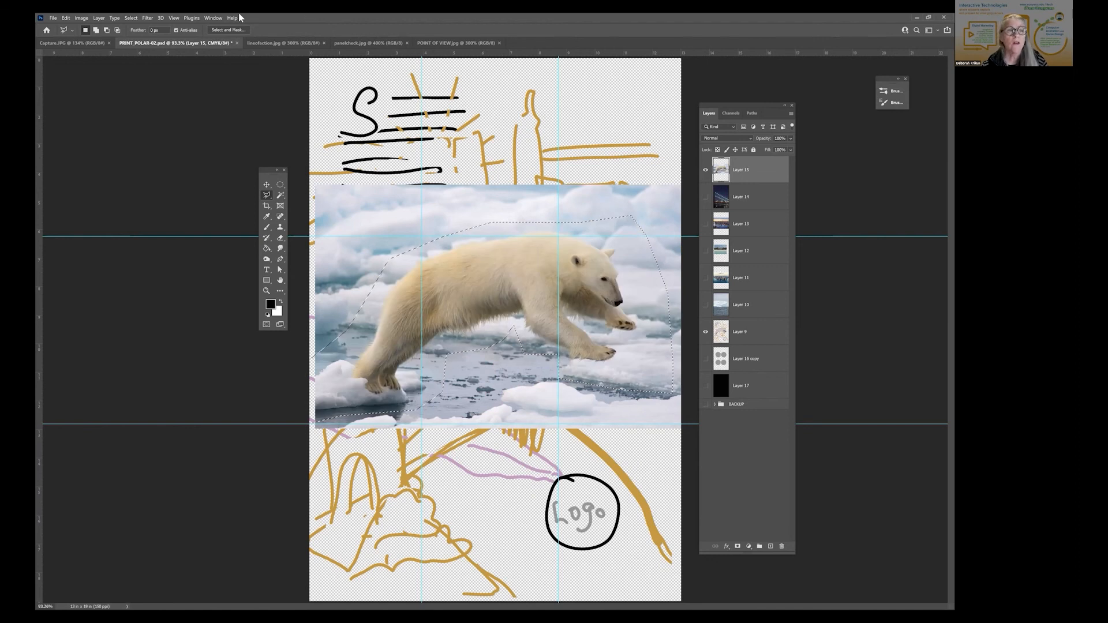
# - Invert the selection on Layer 15 and delete everything outside the rough bear outline
pyautogui.click(131, 17)
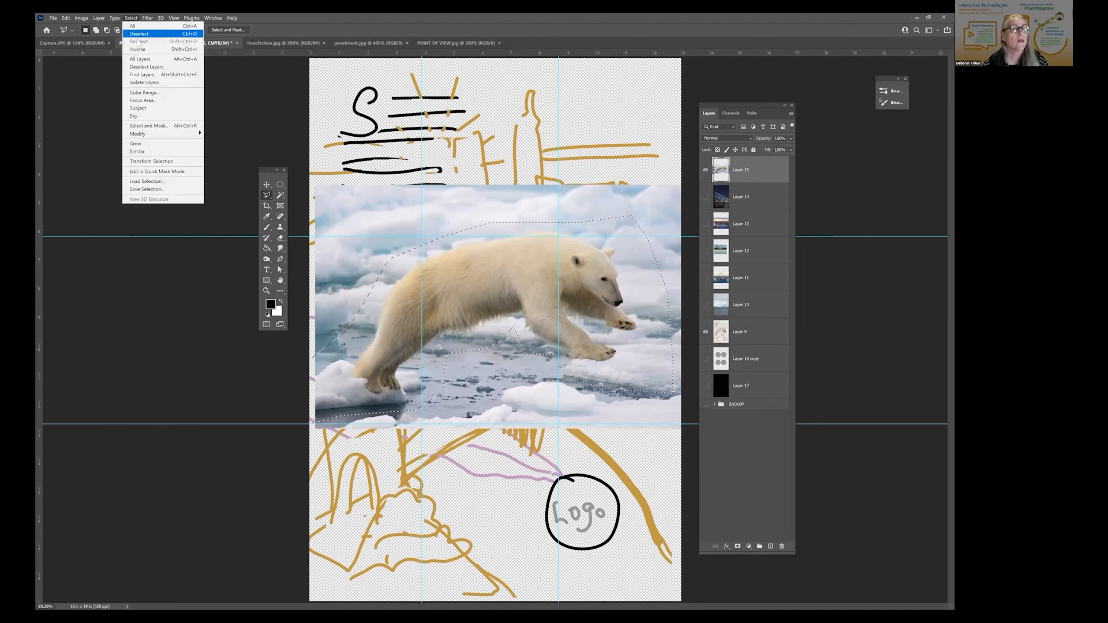
pyautogui.click(142, 50)
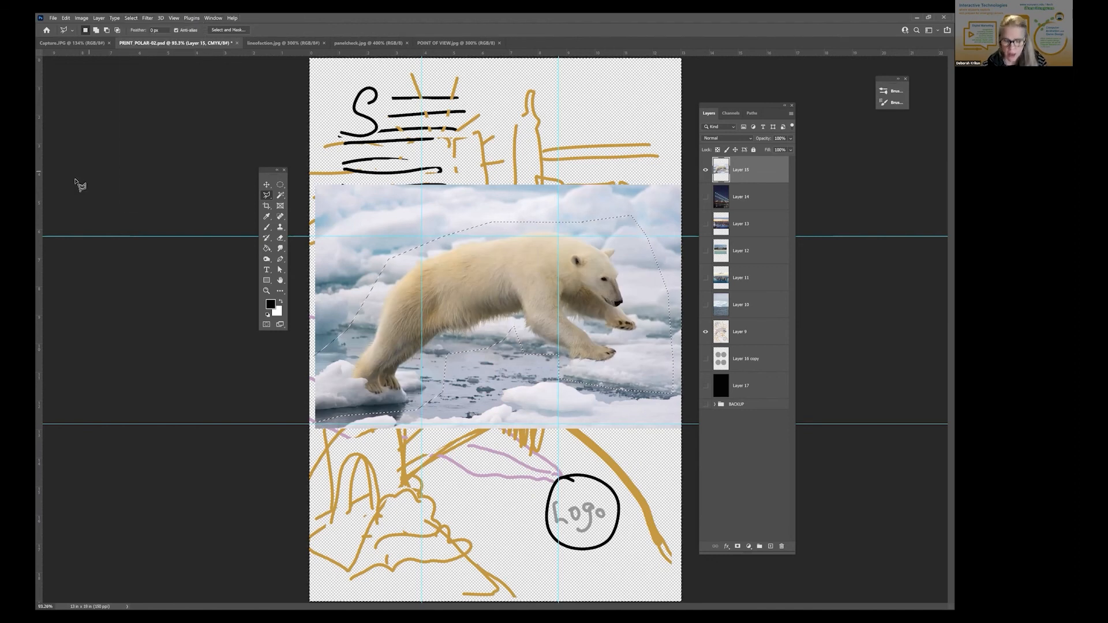
pyautogui.press('Delete')
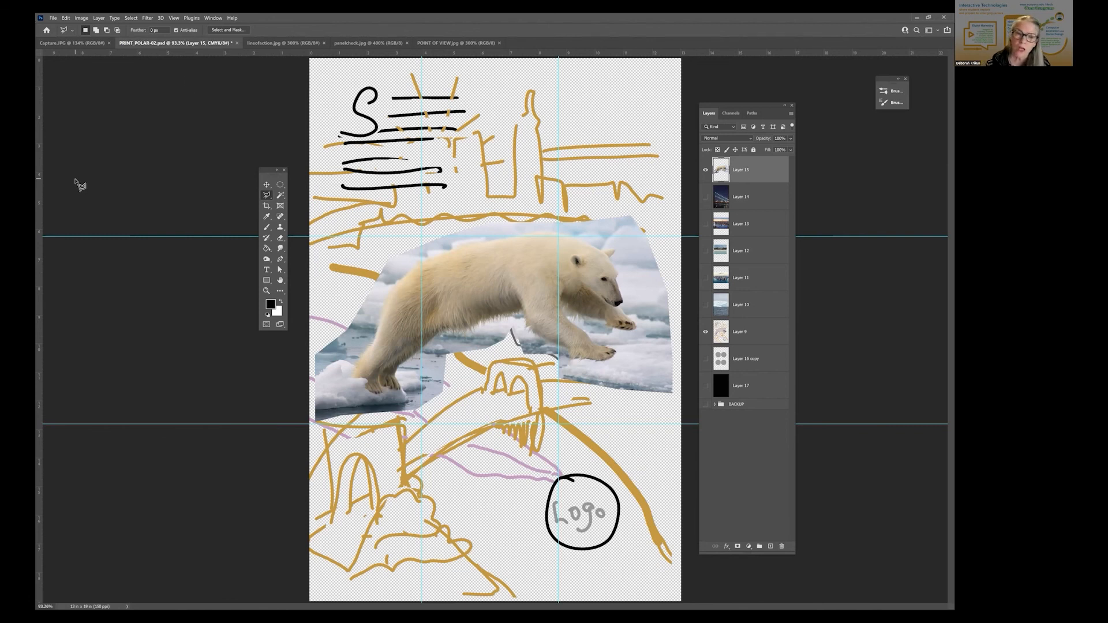
# - Show the Layer 13 bridge and skyline photo, and toggle Layer 15 to view the scene without and with the bear cutout
pyautogui.click(705, 170)
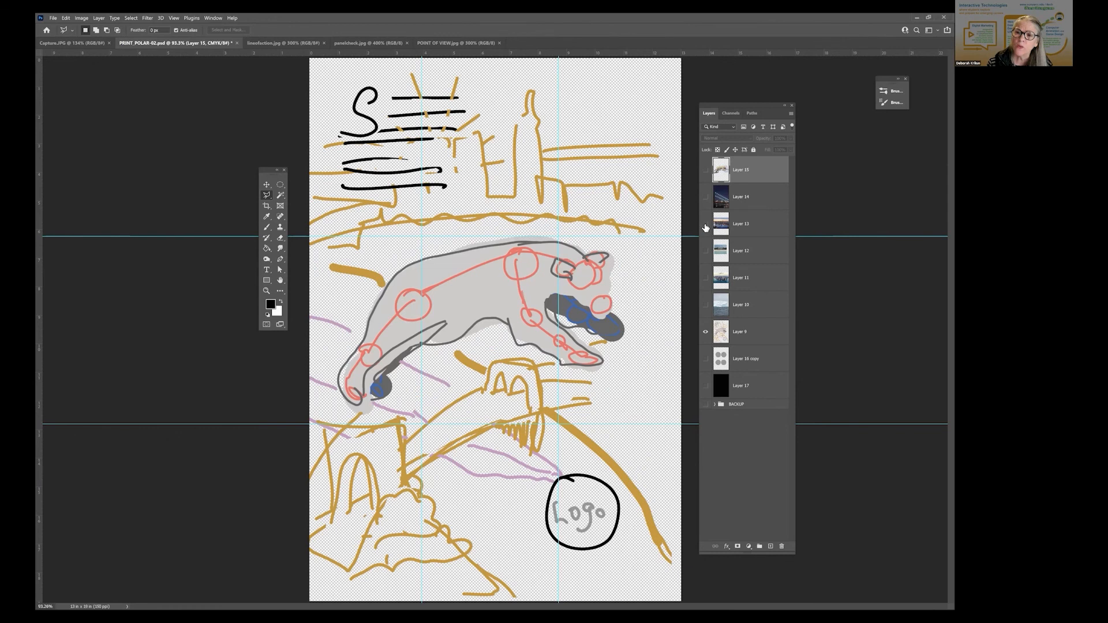
pyautogui.click(705, 224)
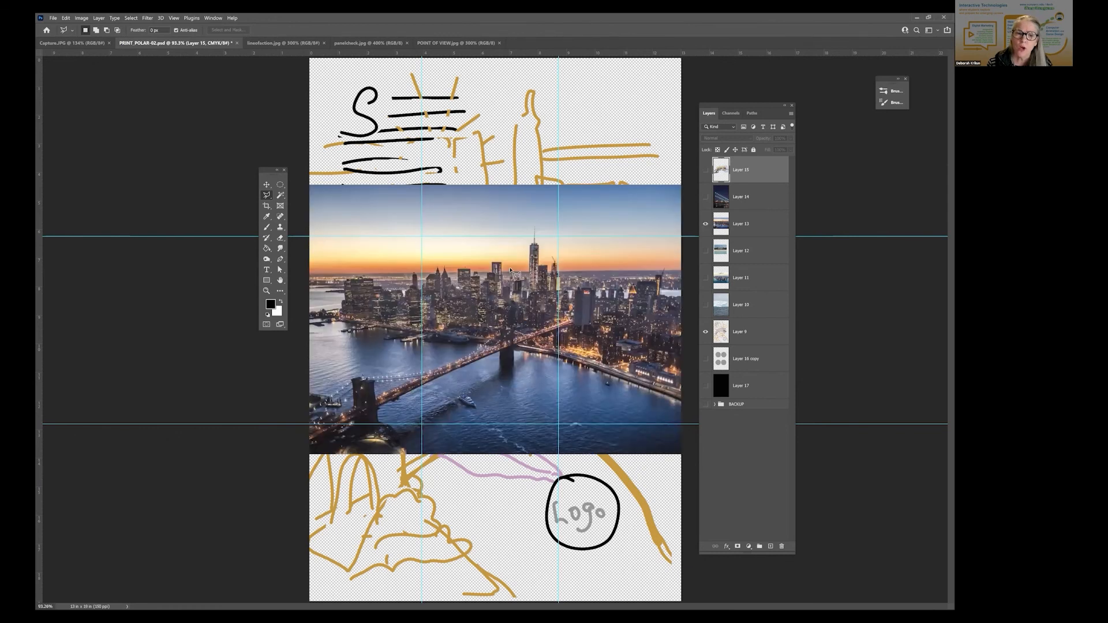
pyautogui.click(705, 170)
pyautogui.click(706, 170)
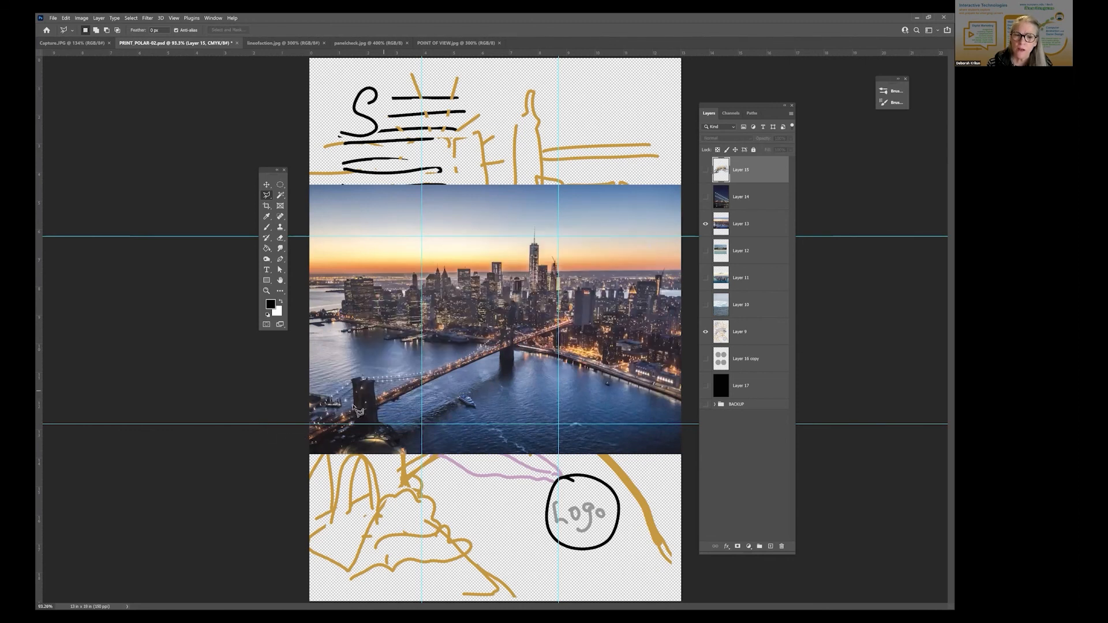
pyautogui.click(705, 171)
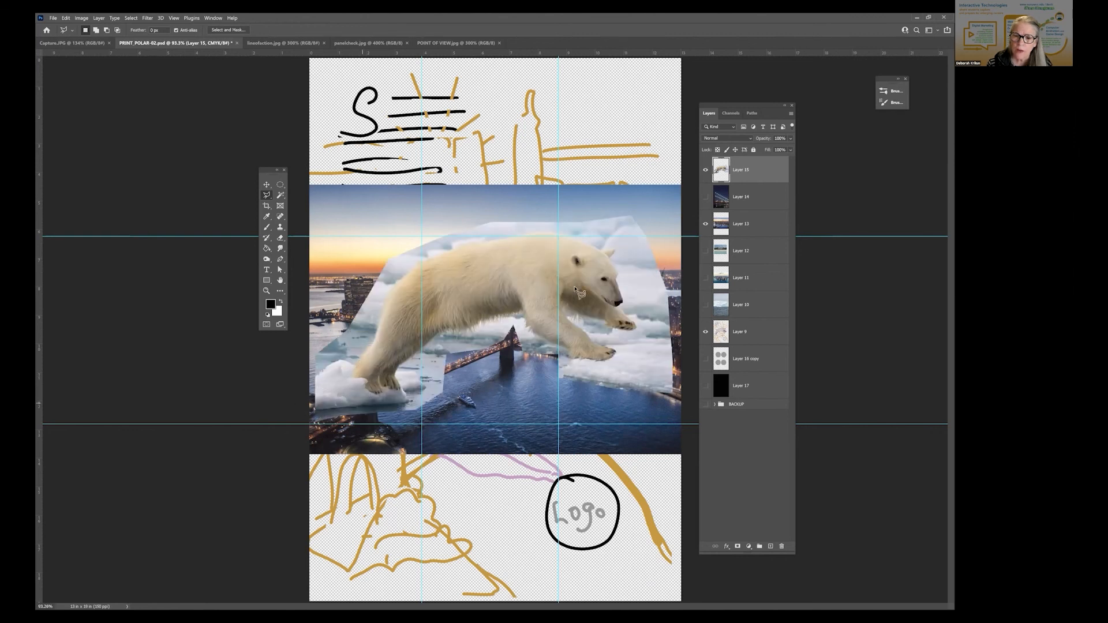
# - Hide Layers 15 and 13 to check the Layer 9 sketch, and show both photo layers again
pyautogui.click(705, 170)
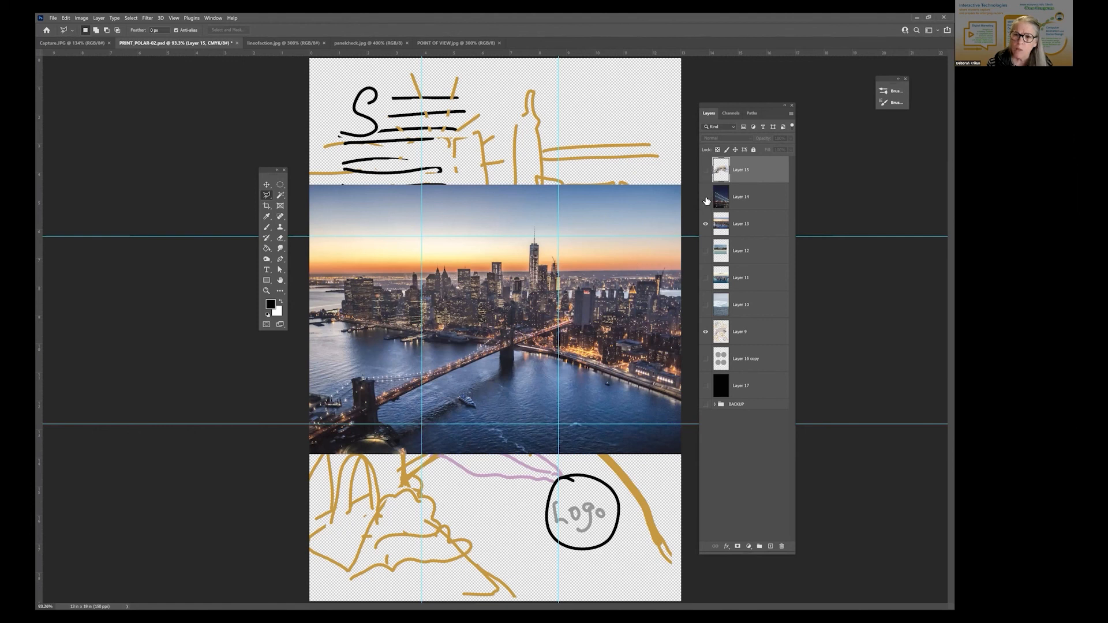
pyautogui.click(706, 222)
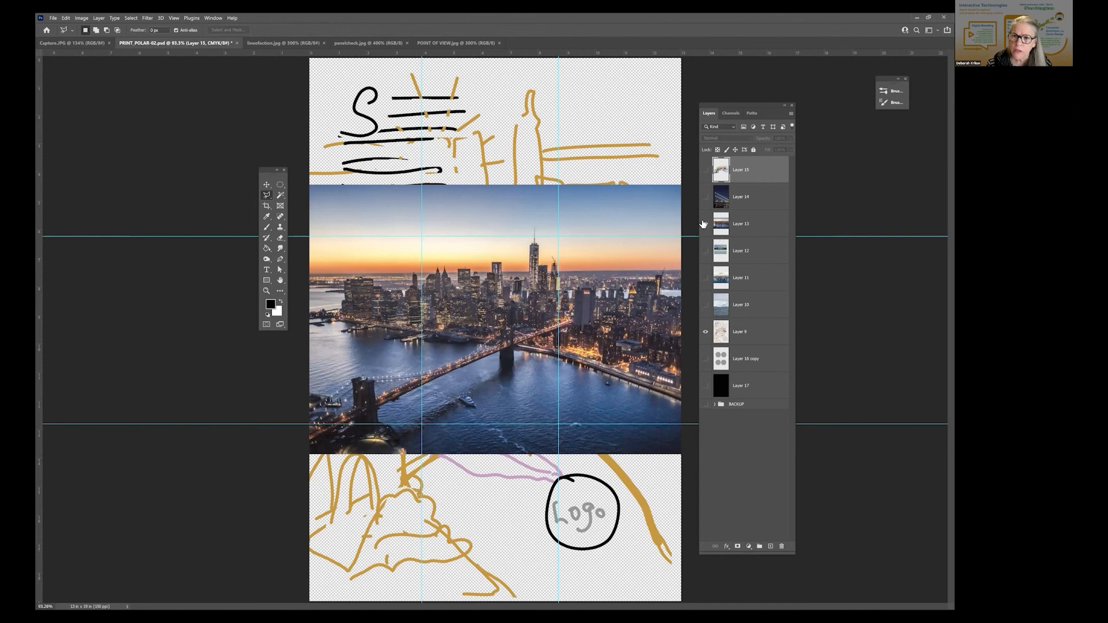
pyautogui.click(706, 225)
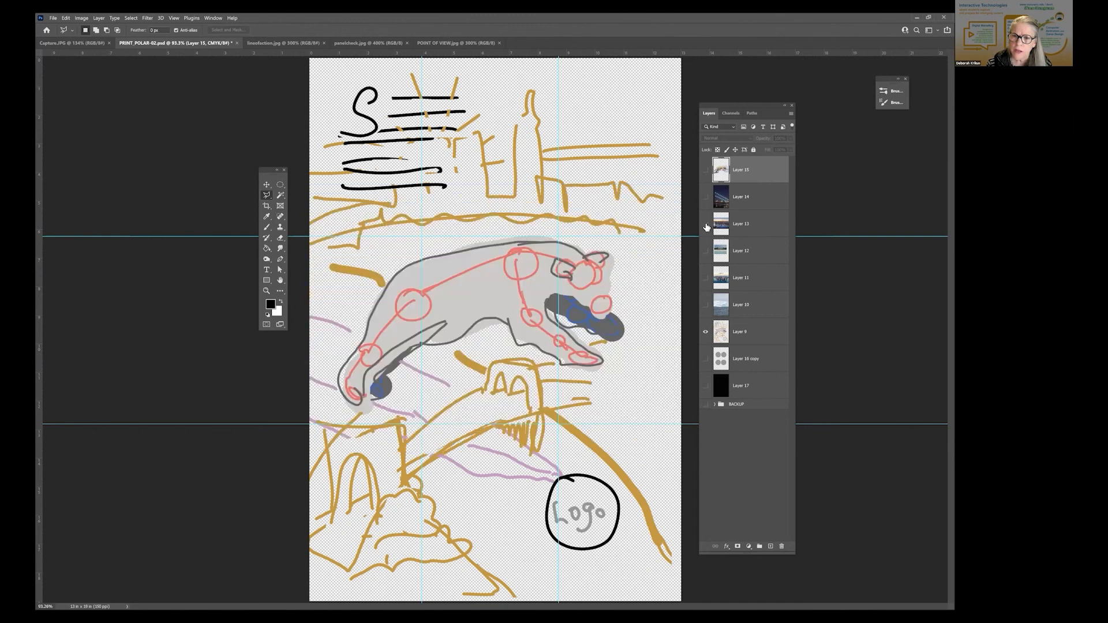
pyautogui.click(705, 169)
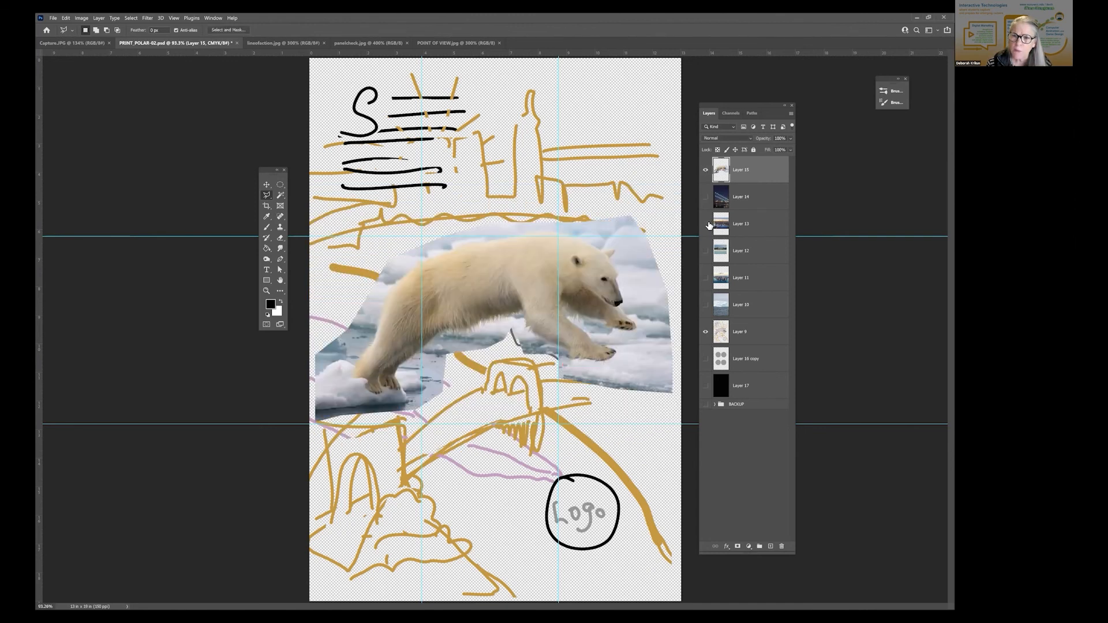
pyautogui.click(706, 224)
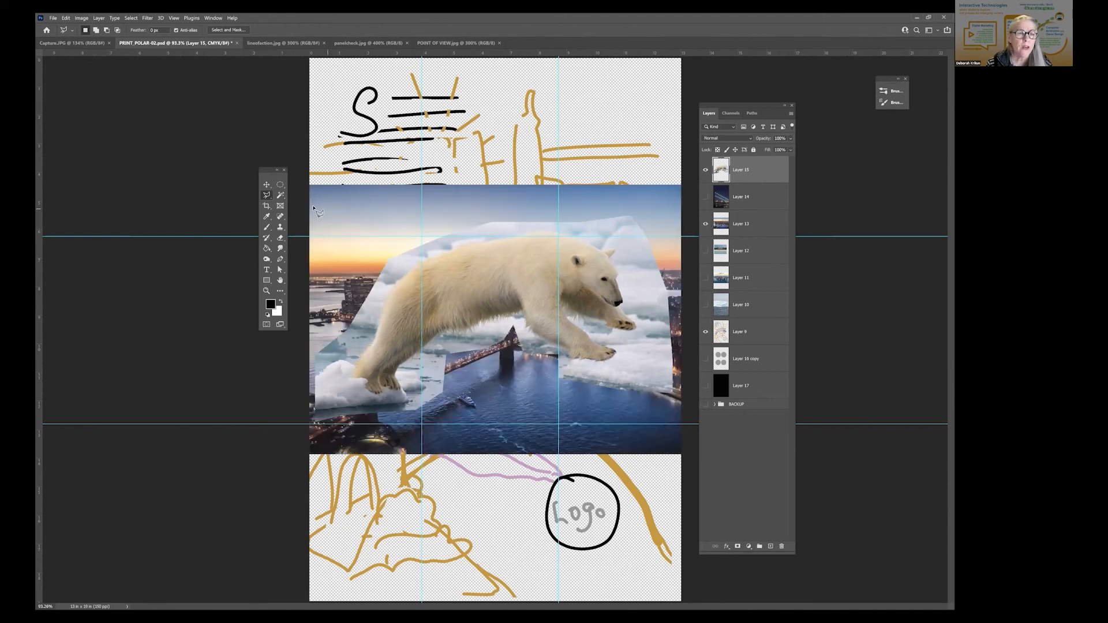
# - Try moving the Layer 13 city photo slightly down and to the left behind the bear, and restore its original position
pyautogui.click(267, 184)
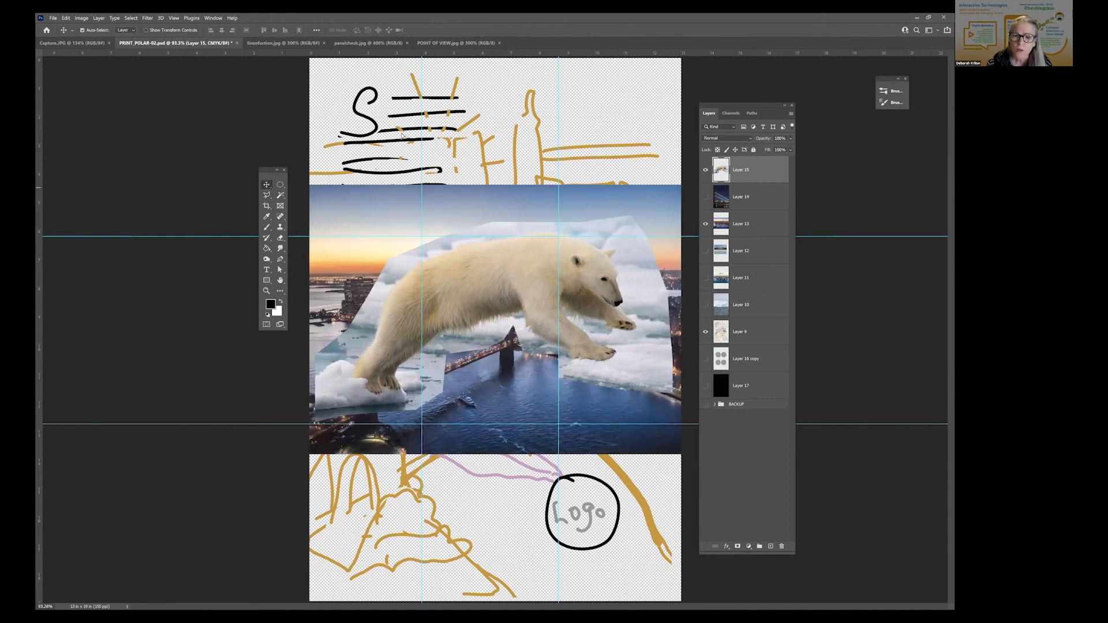
pyautogui.click(386, 191)
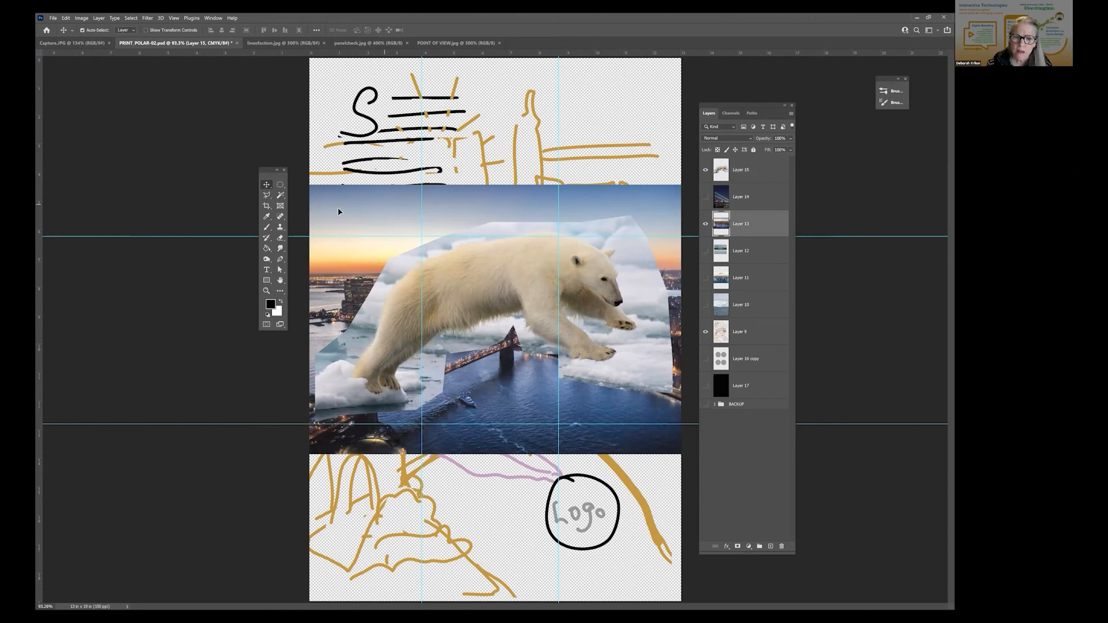
pyautogui.moveTo(454, 234); pyautogui.dragTo(454, 239)
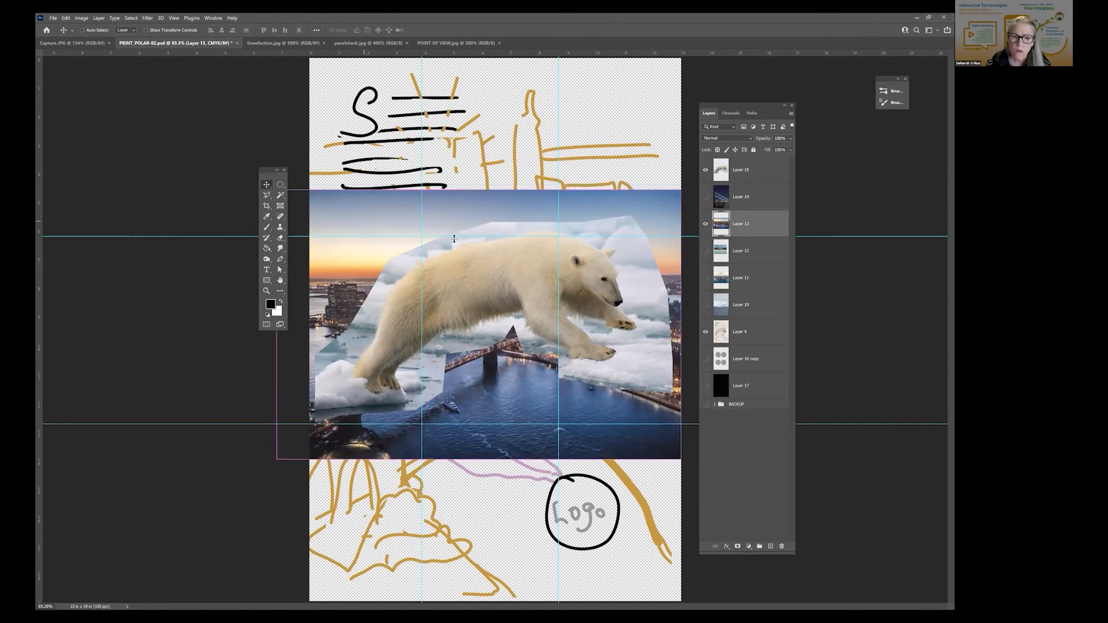
pyautogui.hotkey('ctrl', ',')
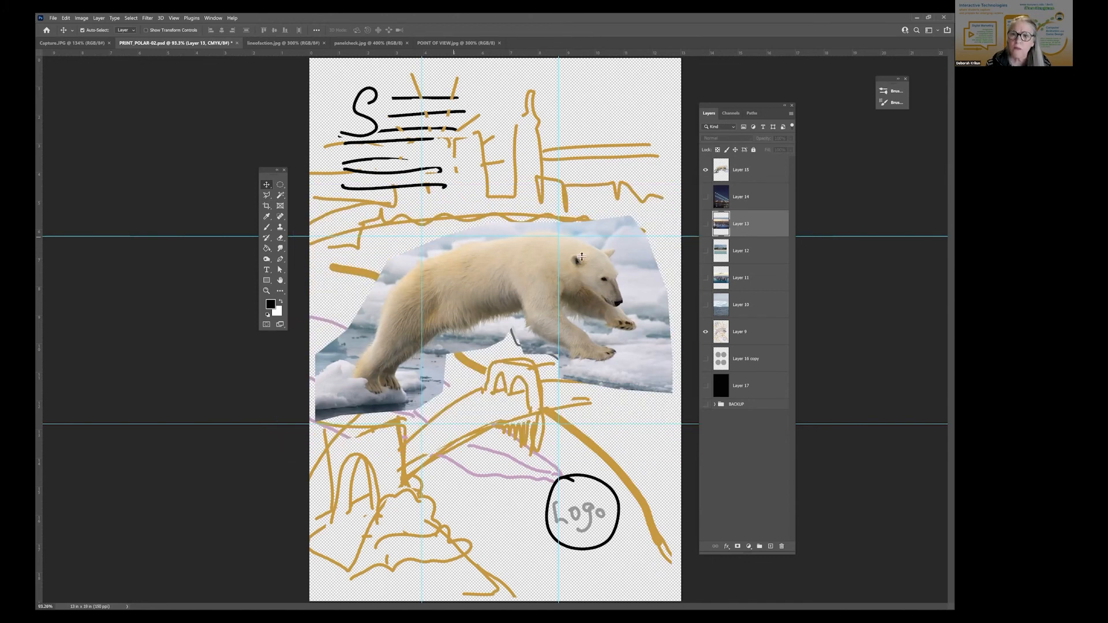
pyautogui.click(705, 223)
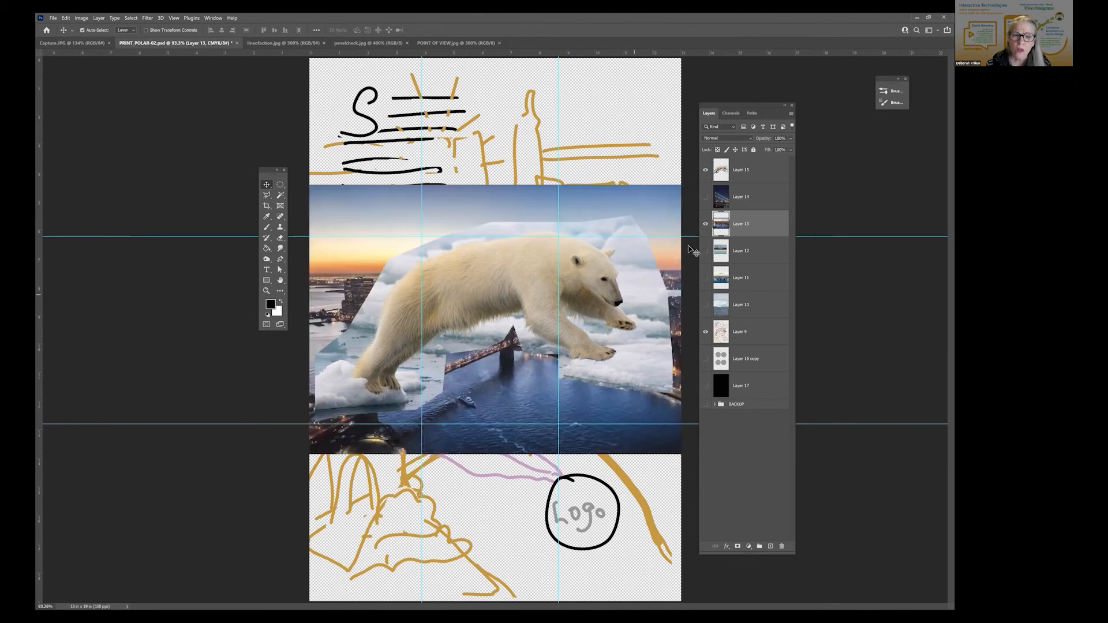
# - Toggle the visibility of Layer 15 repeatedly to compare the city photo with and without the bear, leaving the bear hidden
pyautogui.click(706, 171)
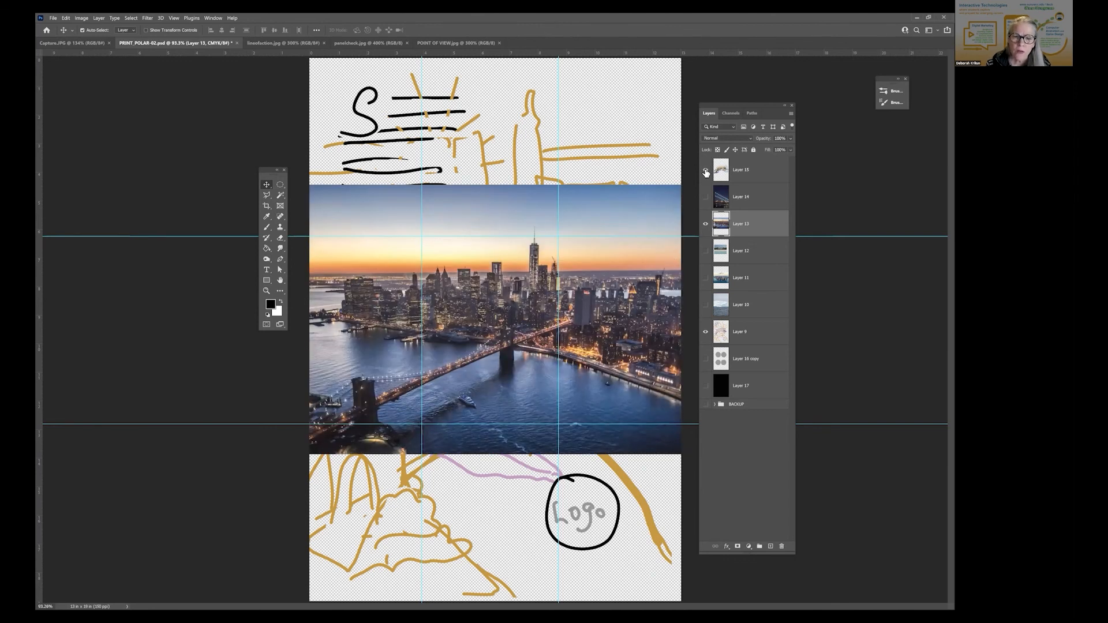
pyautogui.click(706, 172)
pyautogui.click(705, 172)
pyautogui.click(705, 172)
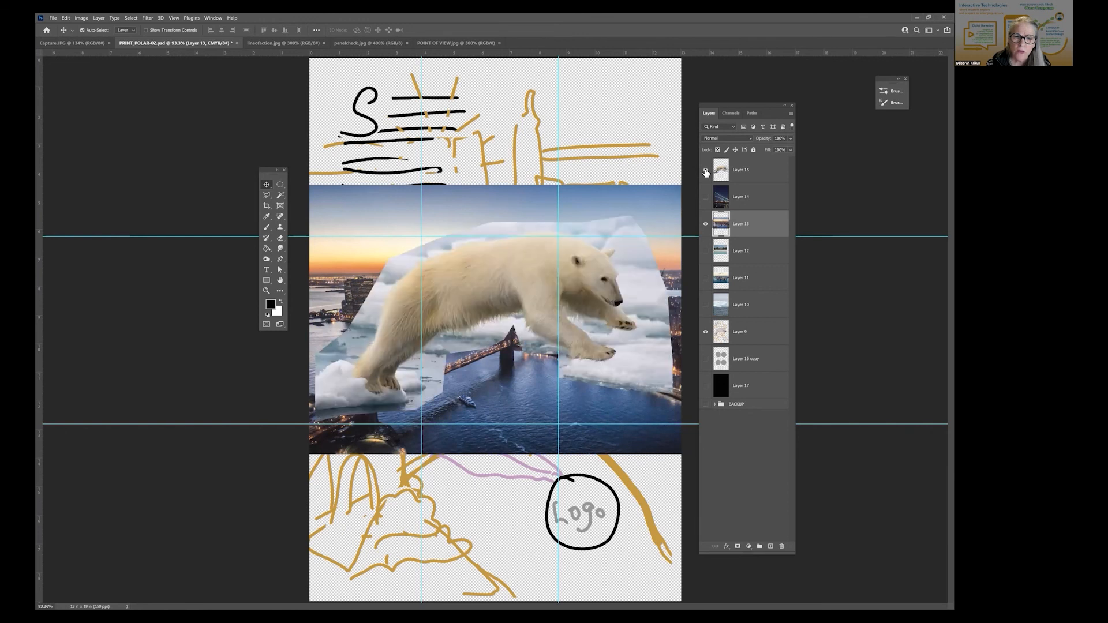
pyautogui.click(706, 171)
pyautogui.click(705, 171)
pyautogui.click(706, 171)
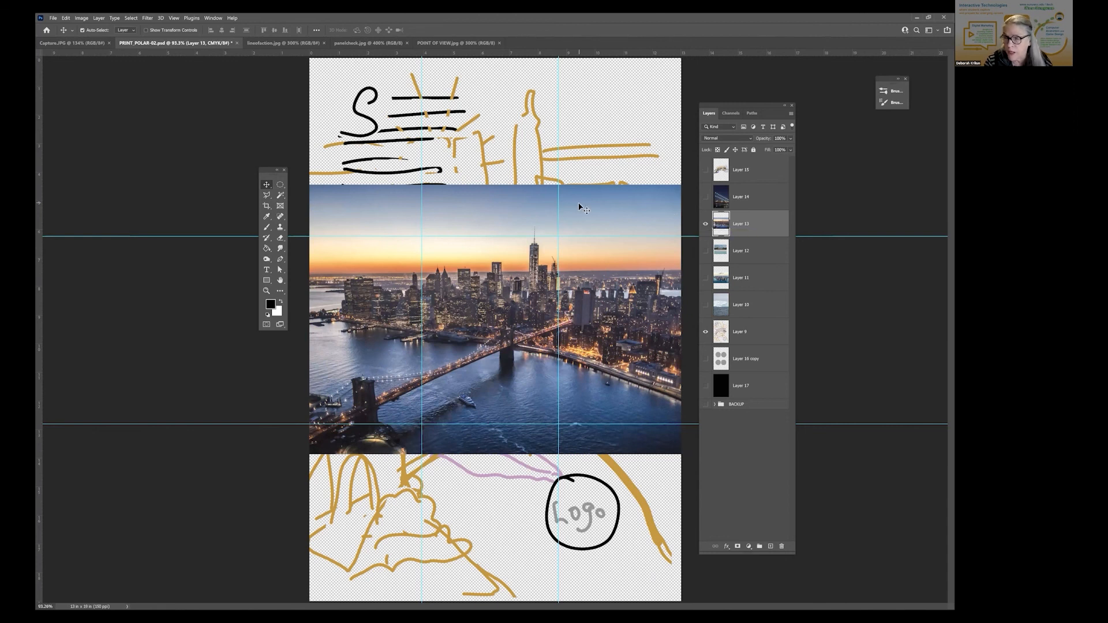
# - Hide the Layer 13 bridge photo and show the Layer 11 aerial skyline photo
pyautogui.click(706, 224)
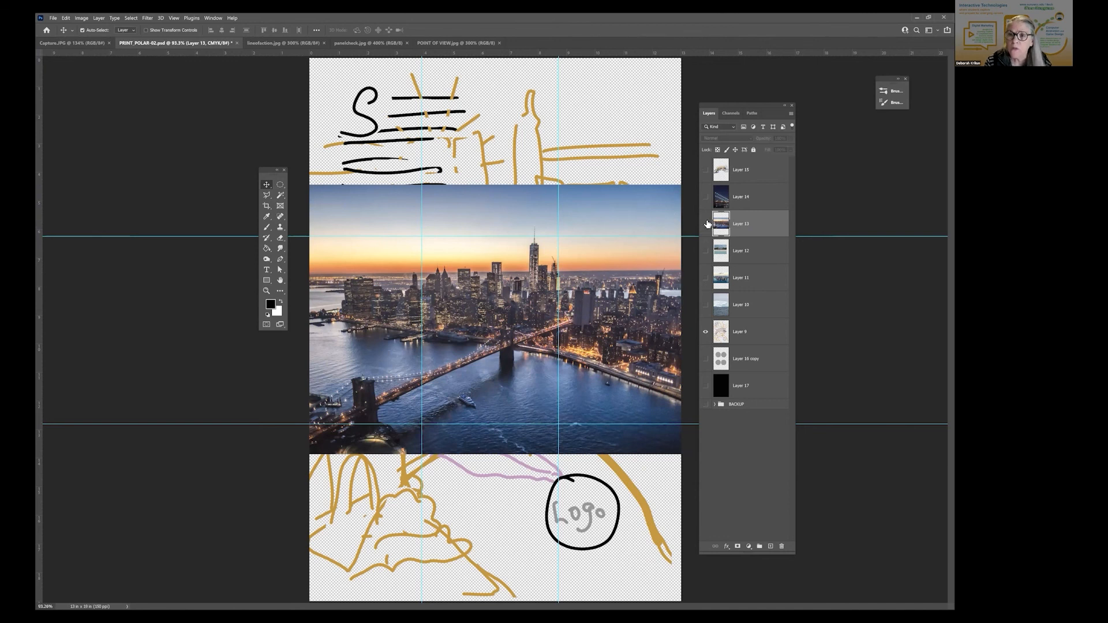
pyautogui.click(707, 224)
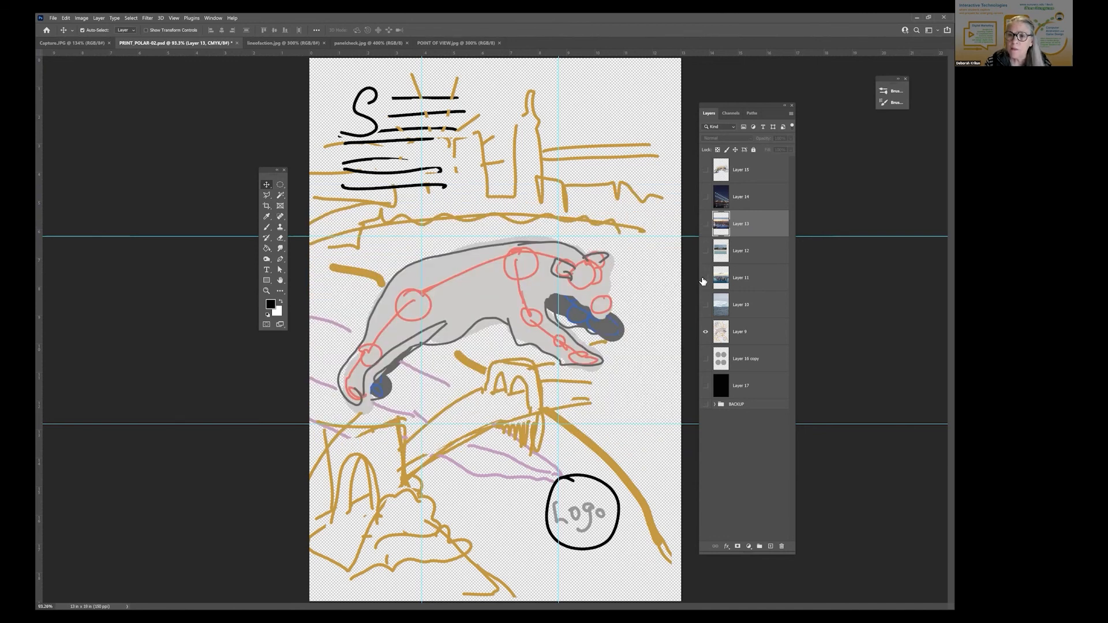
pyautogui.click(706, 279)
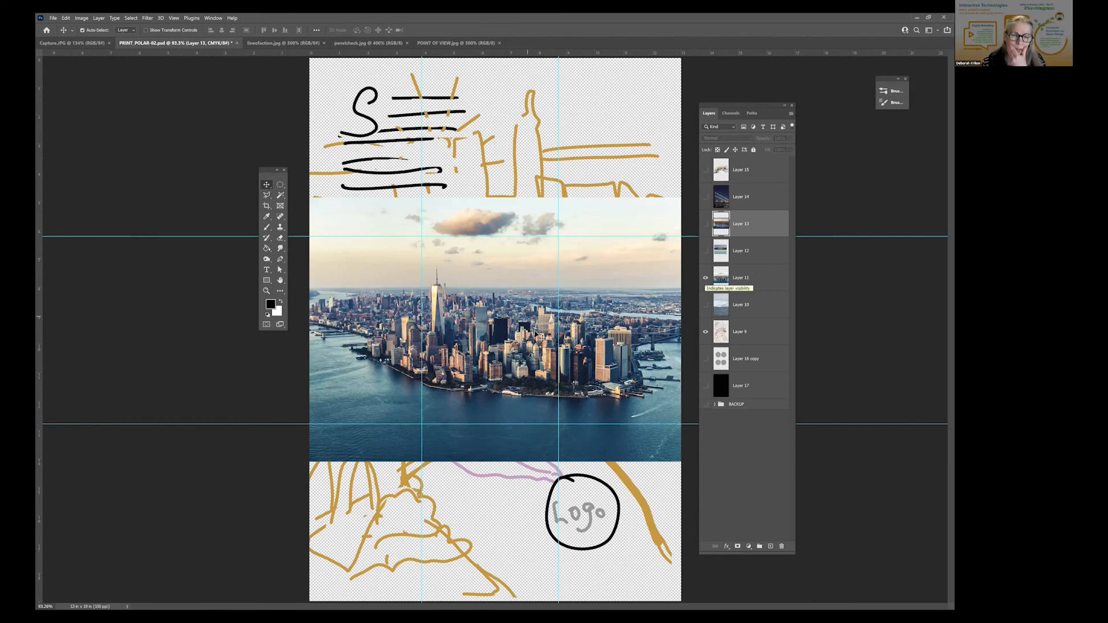
# - Move the Layer 11 skyline photo up the poster and show the Layer 15 bear over it
pyautogui.click(557, 321)
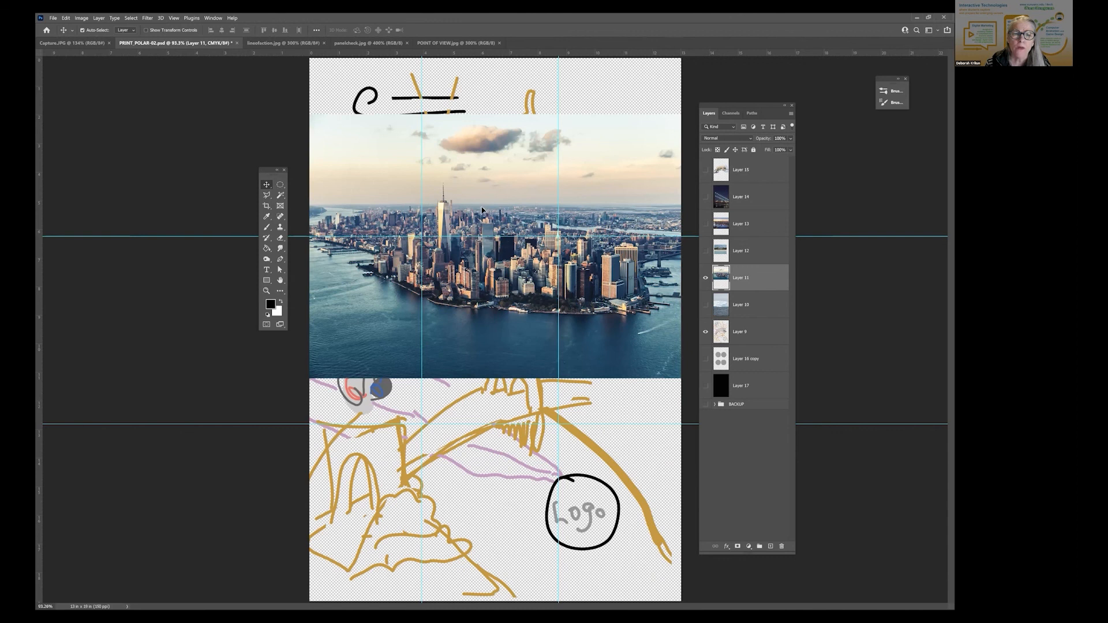
pyautogui.hotkey('ctrl', 'z')
pyautogui.hotkey('ctrl', 'z')
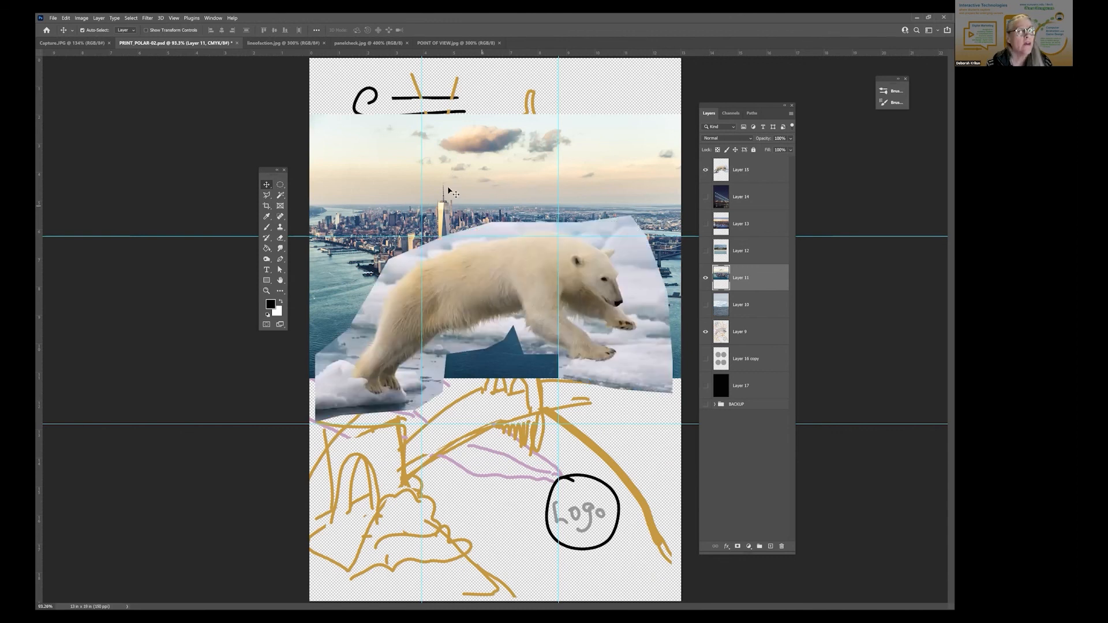
# - Flip the Layer 11 skyline photo horizontally
pyautogui.click(66, 18)
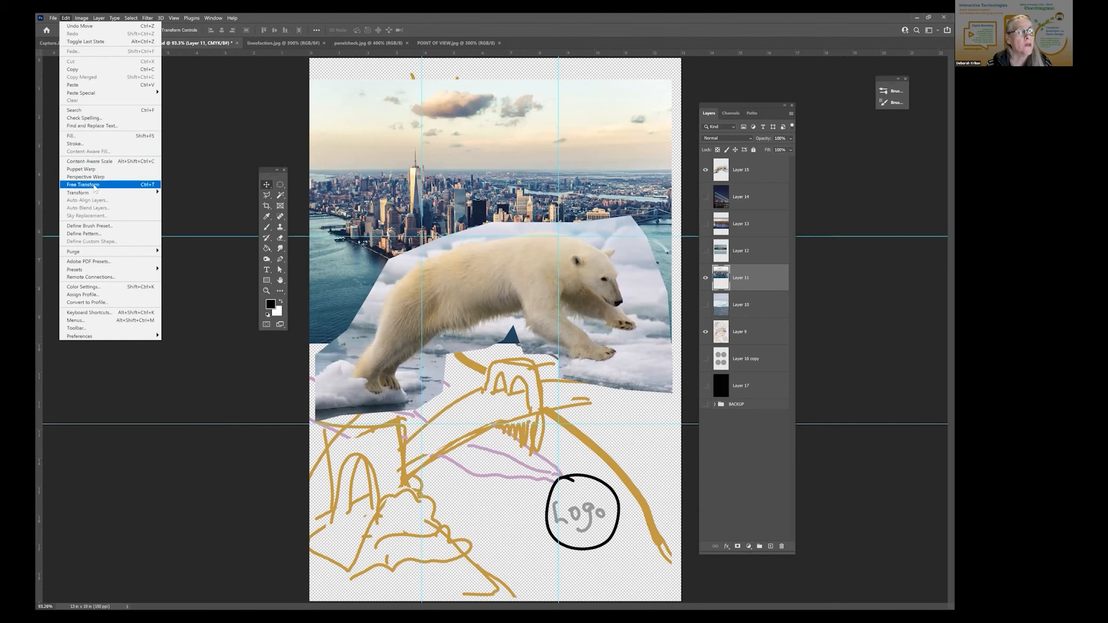
pyautogui.moveTo(95, 194)
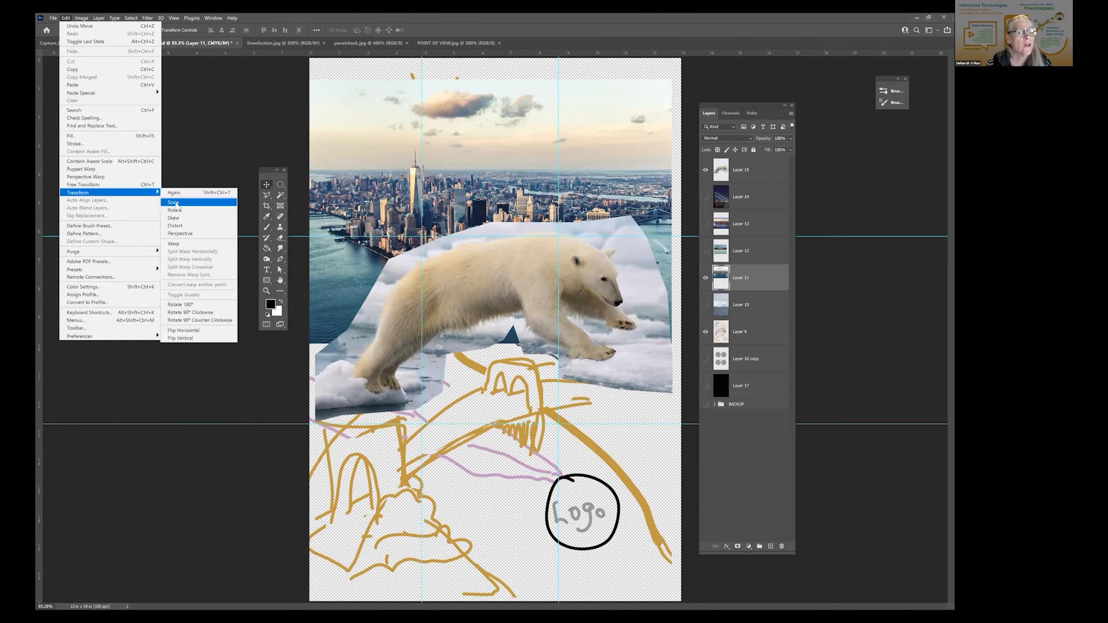
pyautogui.click(198, 332)
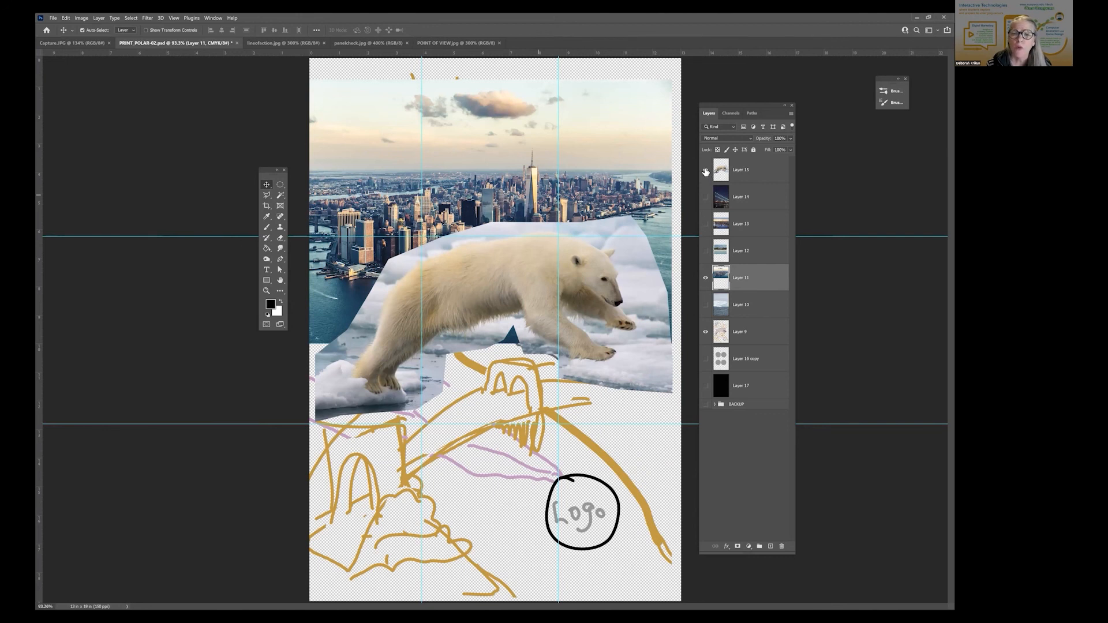
# - Hide the Layer 15 bear, show the Layer 13 bridge photo, and move Layer 11 above Layer 13 in the layer order
pyautogui.click(705, 169)
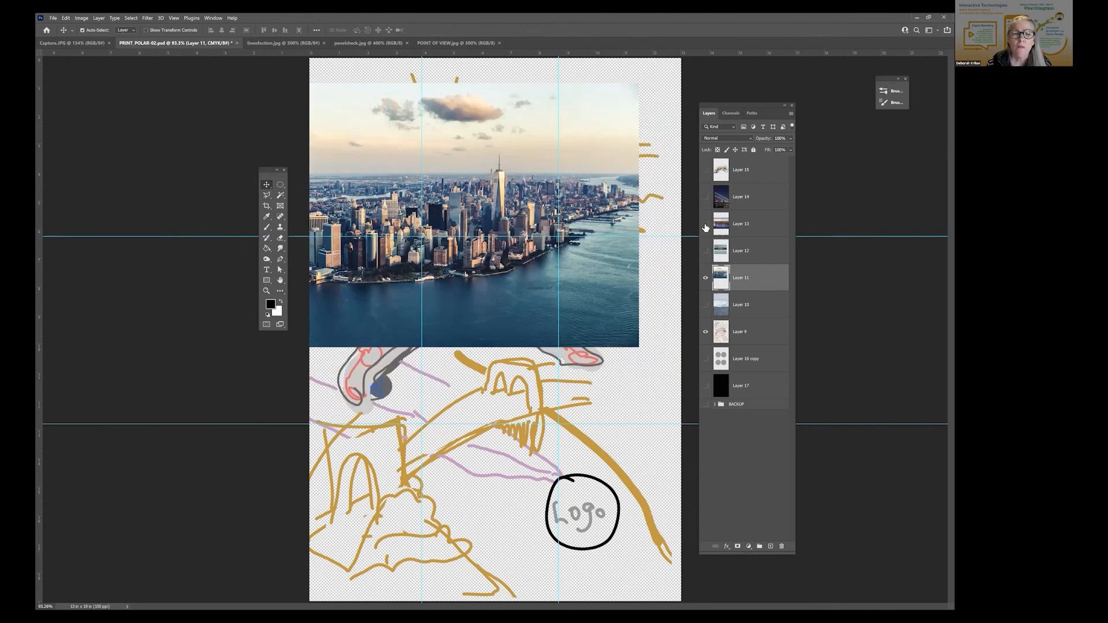
pyautogui.click(705, 226)
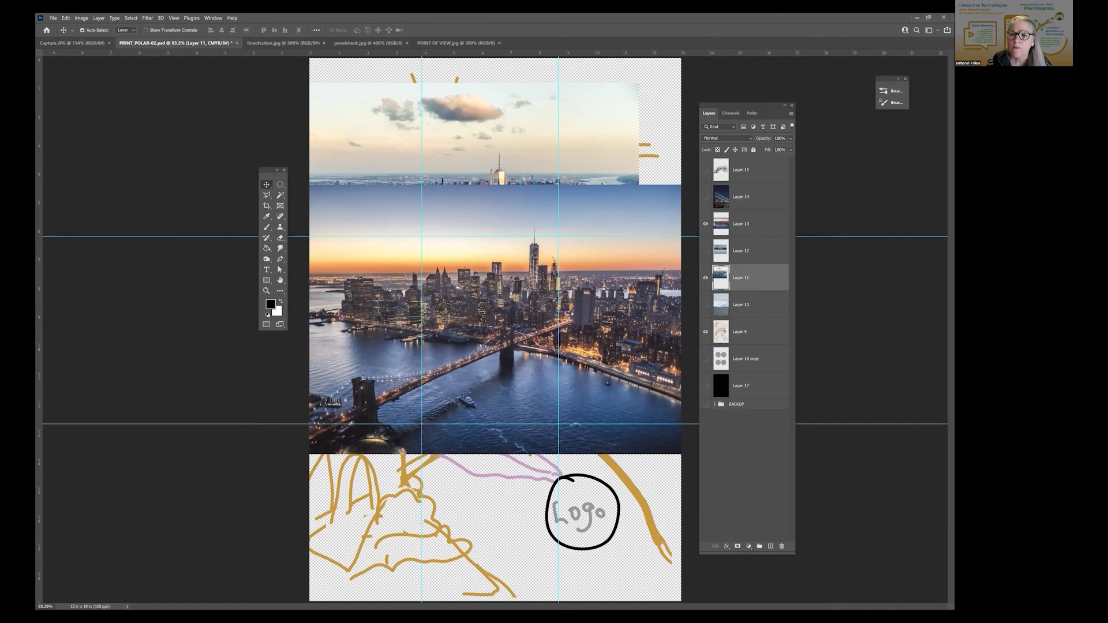
pyautogui.hotkey('ctrl', ']')
pyautogui.hotkey('ctrl', ']')
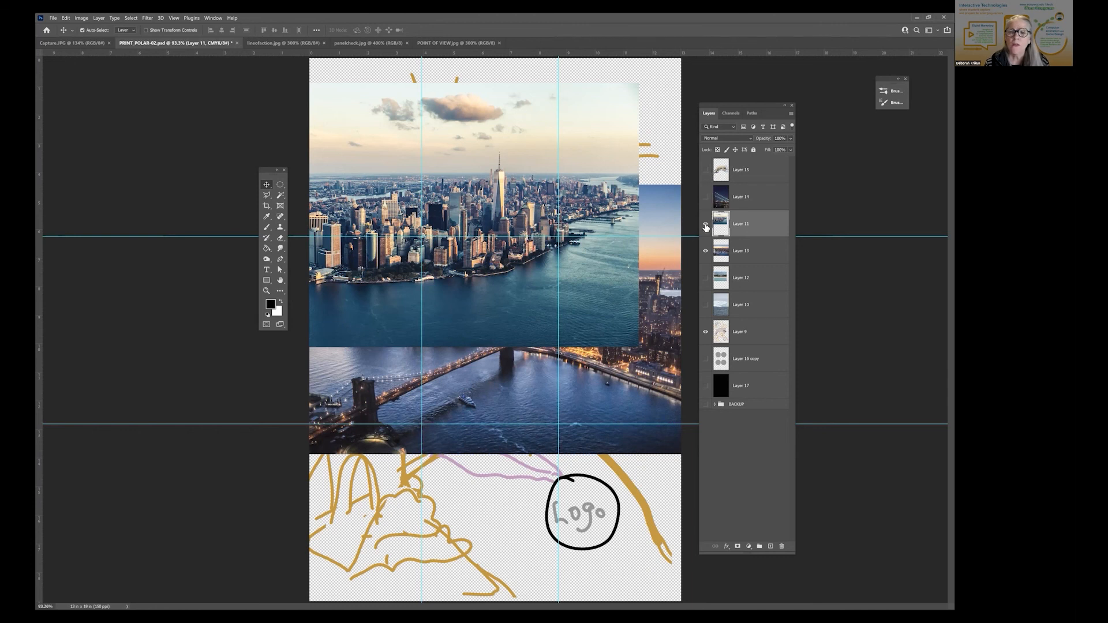
# - Compare the Layer 11 aerial skyline with the Layer 13 bridge photo by toggling Layer 11's visibility, leaving it hidden
pyautogui.click(705, 226)
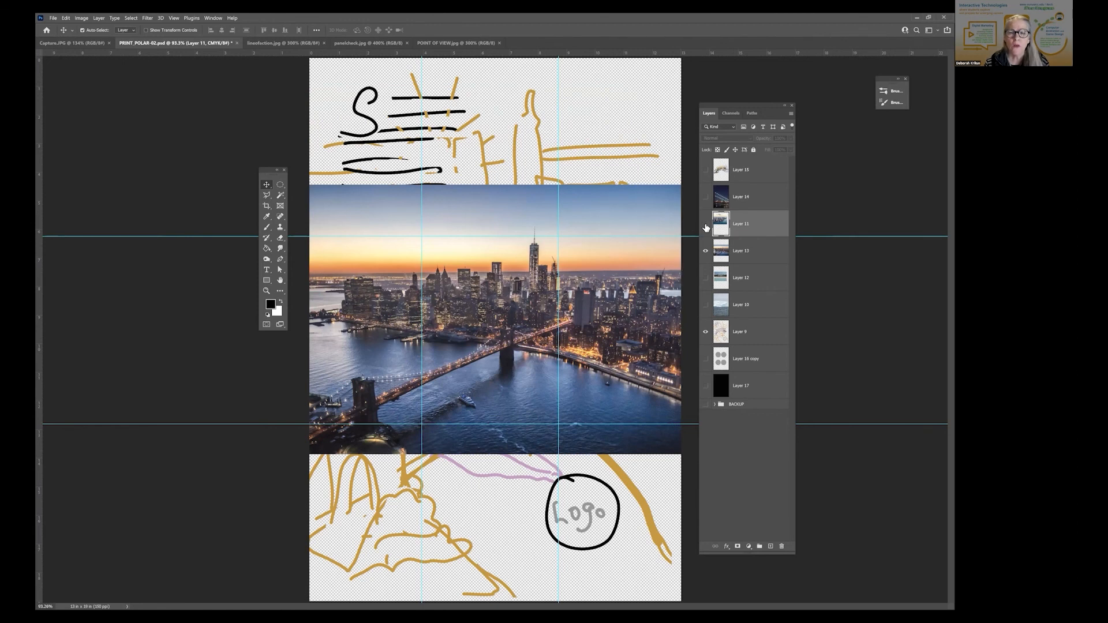
pyautogui.click(705, 227)
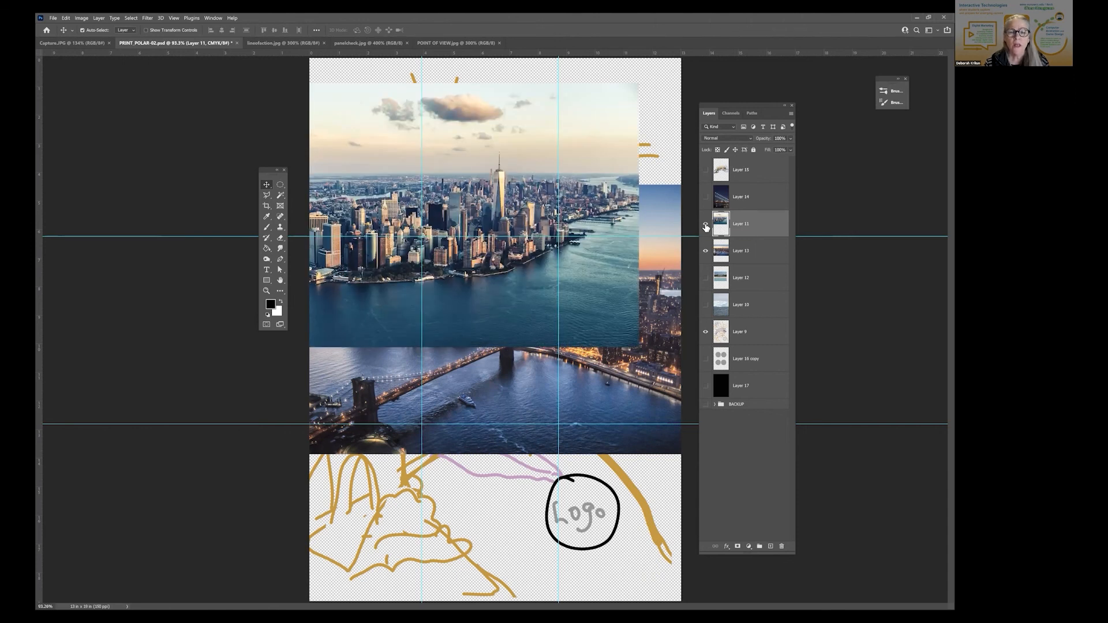
pyautogui.click(706, 226)
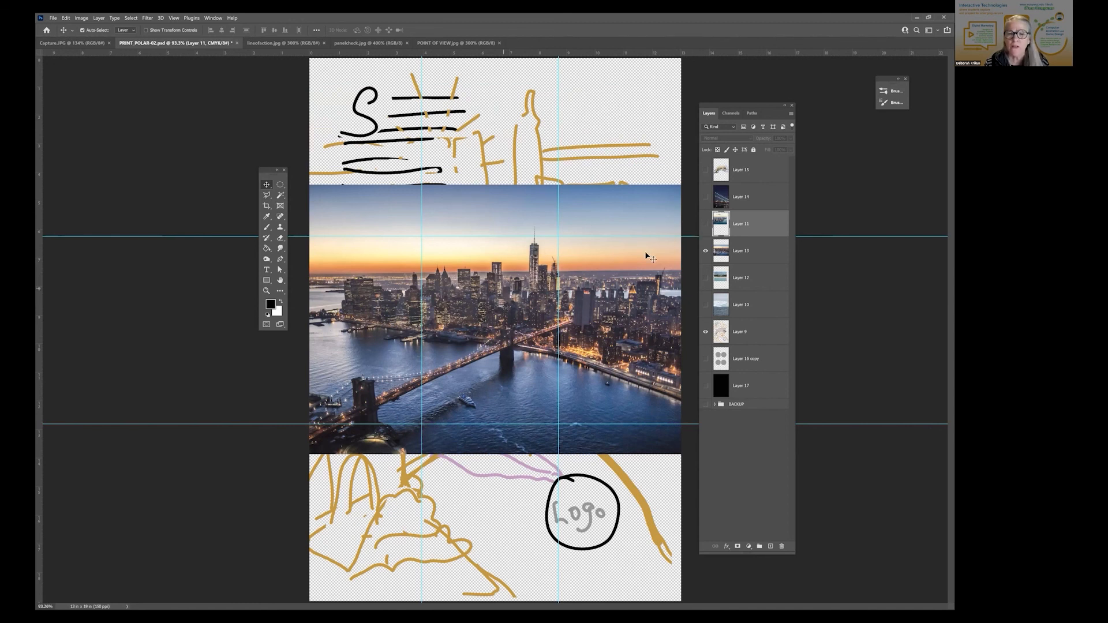
pyautogui.click(706, 224)
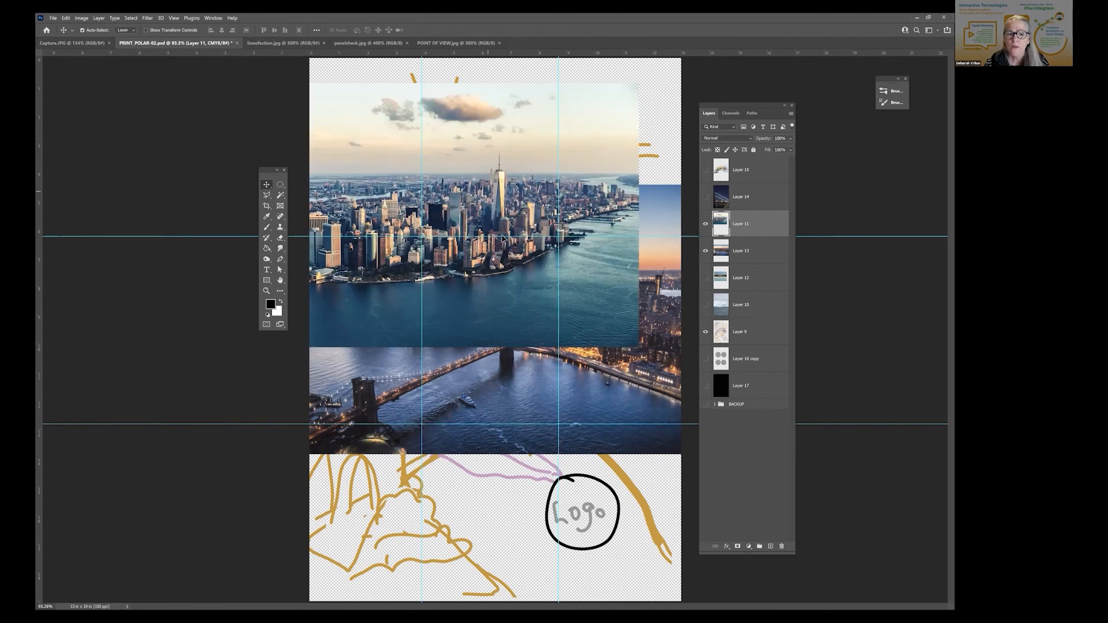
pyautogui.click(705, 225)
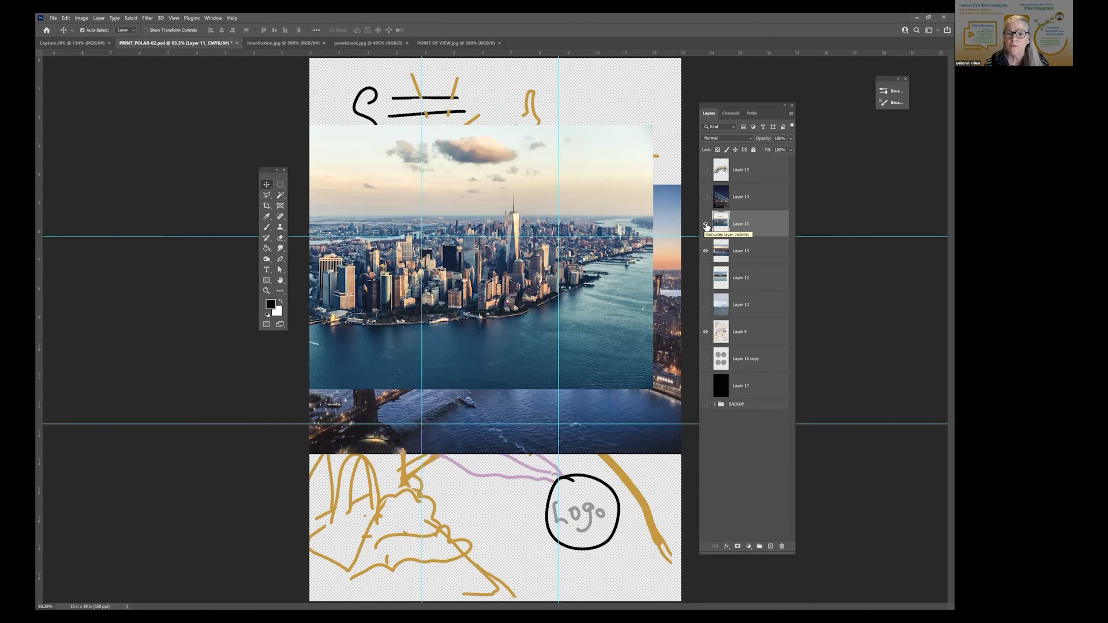
pyautogui.click(706, 225)
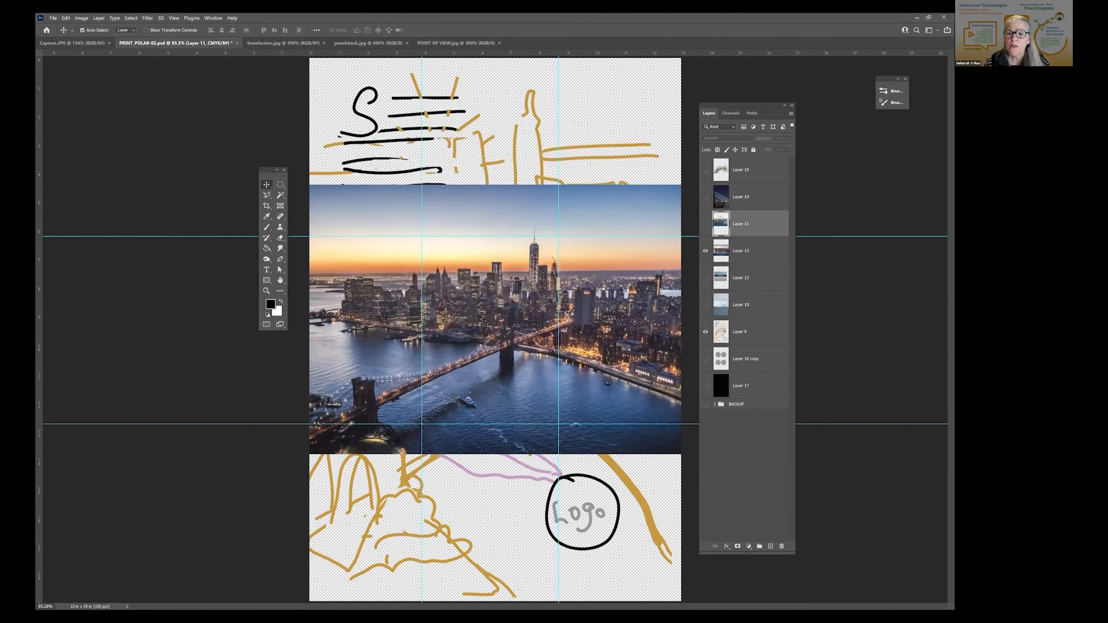
# - Duplicate the Layer 13 bridge photo within PRINT_POLAR-02.psd and hide the original
pyautogui.click(745, 250)
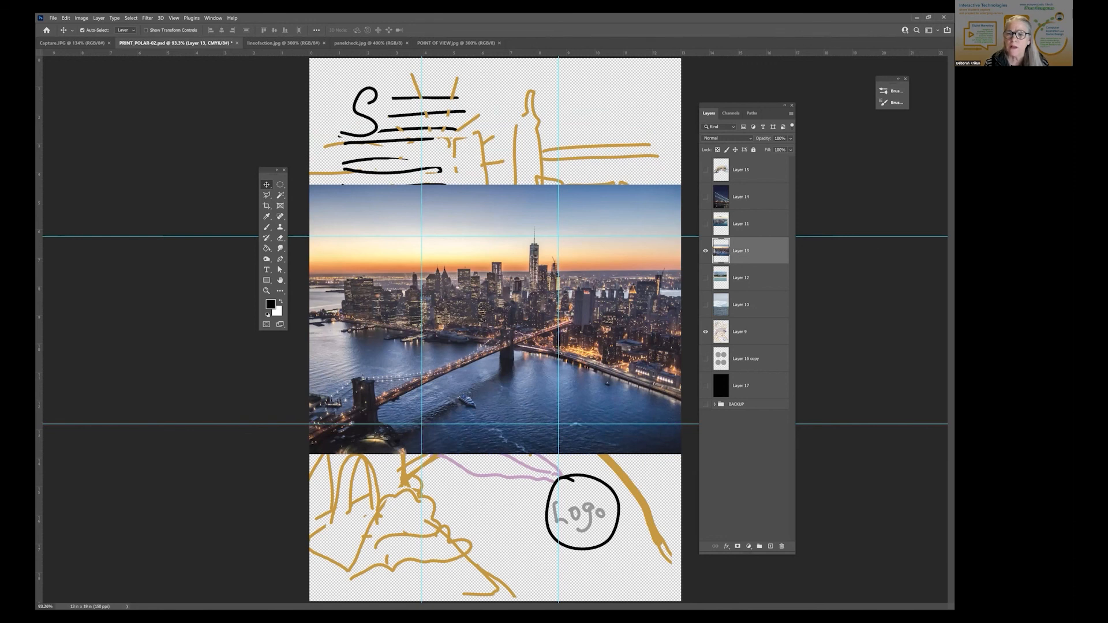
pyautogui.rightClick(754, 249)
pyautogui.click(782, 285)
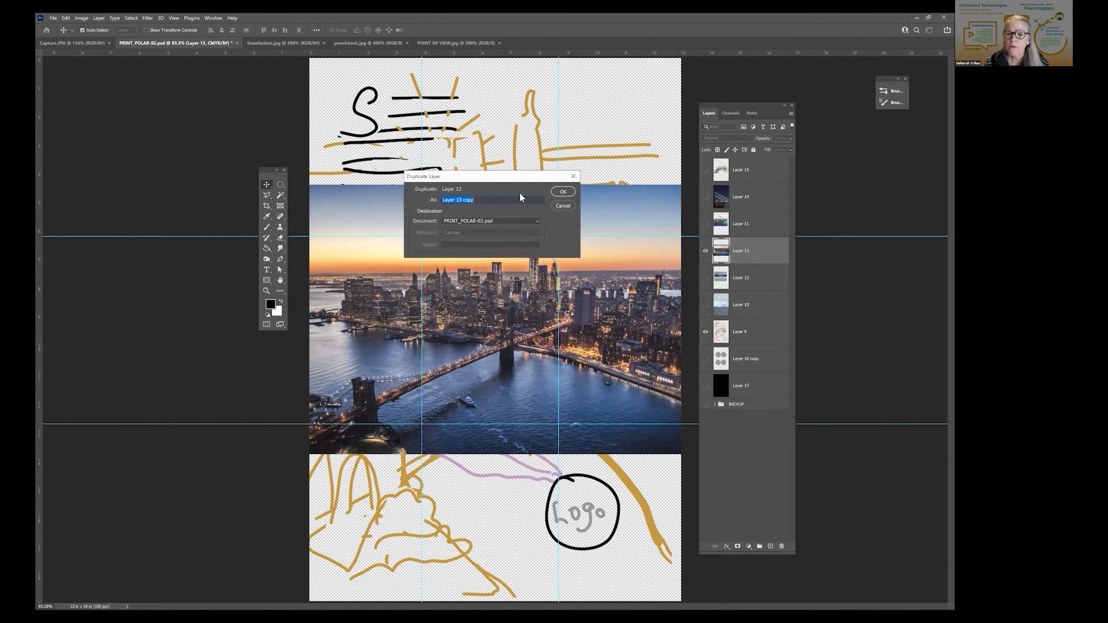
pyautogui.click(559, 195)
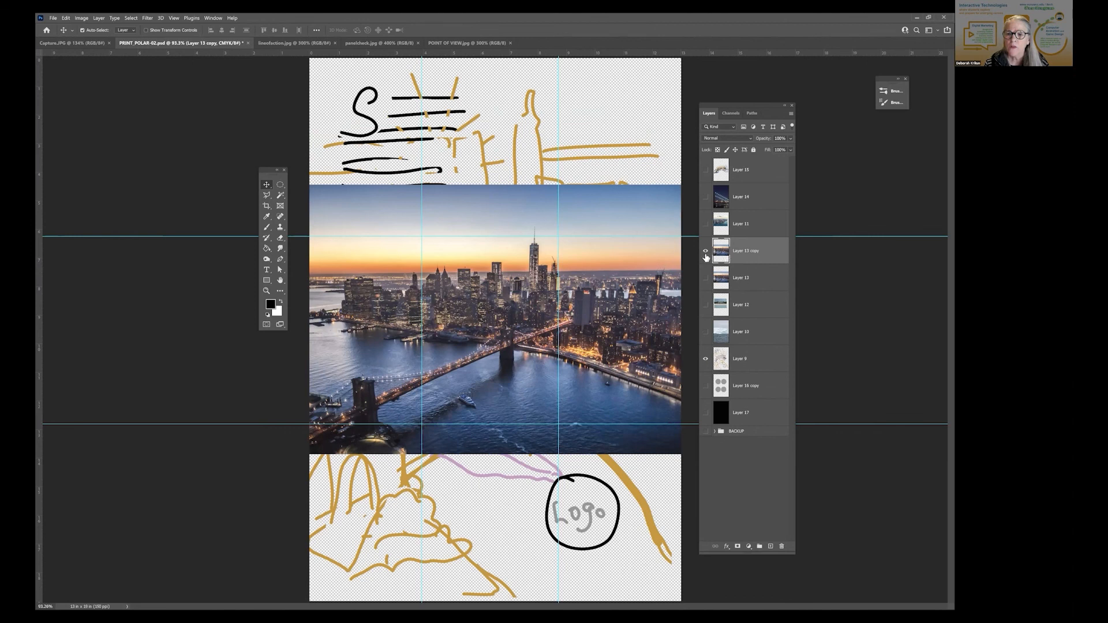
# - Outline the buildings, bridge and water on Layer 13 copy with the Polygonal Lasso, following the rooftops roughly and closing below the photo
pyautogui.click(268, 196)
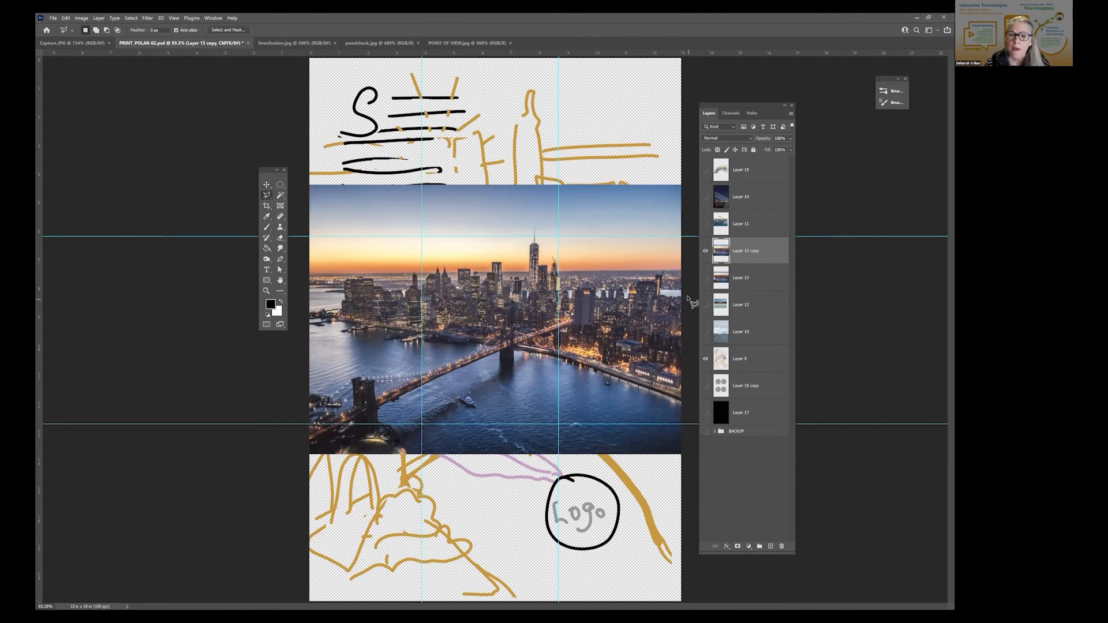
pyautogui.moveTo(687, 294)
pyautogui.mouseDown()
pyautogui.moveTo(660, 266)
pyautogui.moveTo(566, 282)
pyautogui.moveTo(565, 259)
pyautogui.moveTo(544, 255)
pyautogui.moveTo(534, 217)
pyautogui.moveTo(523, 277)
pyautogui.moveTo(506, 265)
pyautogui.moveTo(510, 281)
pyautogui.moveTo(503, 257)
pyautogui.moveTo(481, 274)
pyautogui.moveTo(466, 261)
pyautogui.moveTo(451, 266)
pyautogui.moveTo(454, 277)
pyautogui.moveTo(445, 263)
pyautogui.moveTo(413, 270)
pyautogui.moveTo(402, 285)
pyautogui.moveTo(374, 270)
pyautogui.moveTo(343, 275)
pyautogui.moveTo(341, 297)
pyautogui.moveTo(324, 303)
pyautogui.moveTo(347, 308)
pyautogui.moveTo(300, 304)
pyautogui.moveTo(289, 499)
pyautogui.moveTo(693, 540)
pyautogui.moveTo(672, 486)
pyautogui.moveTo(699, 372)
pyautogui.moveTo(695, 304)
pyautogui.mouseUp()
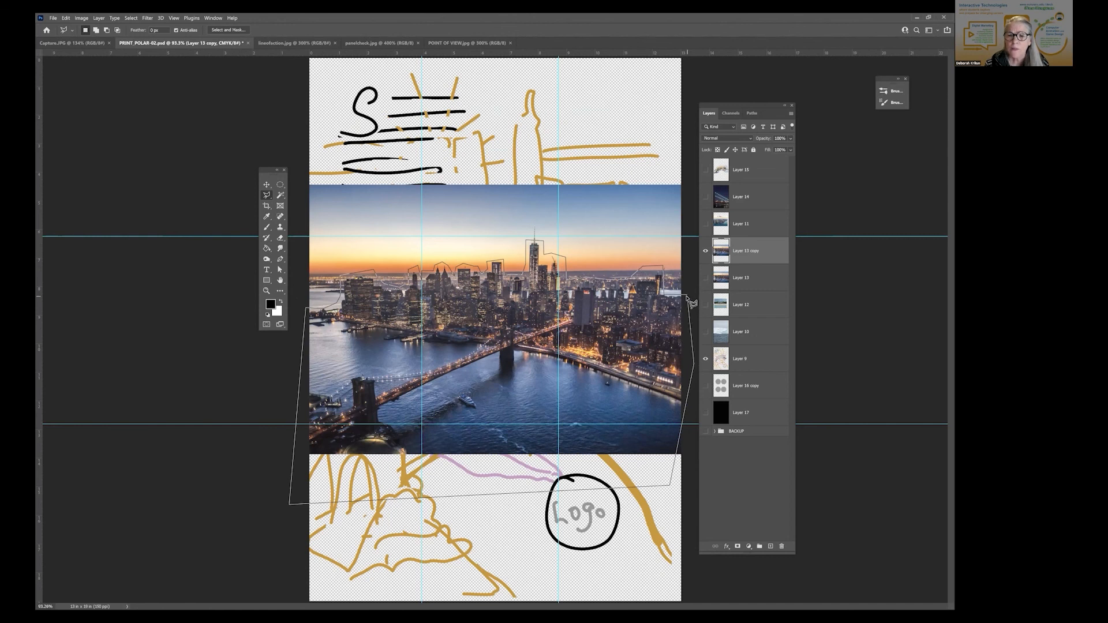
pyautogui.click(690, 300)
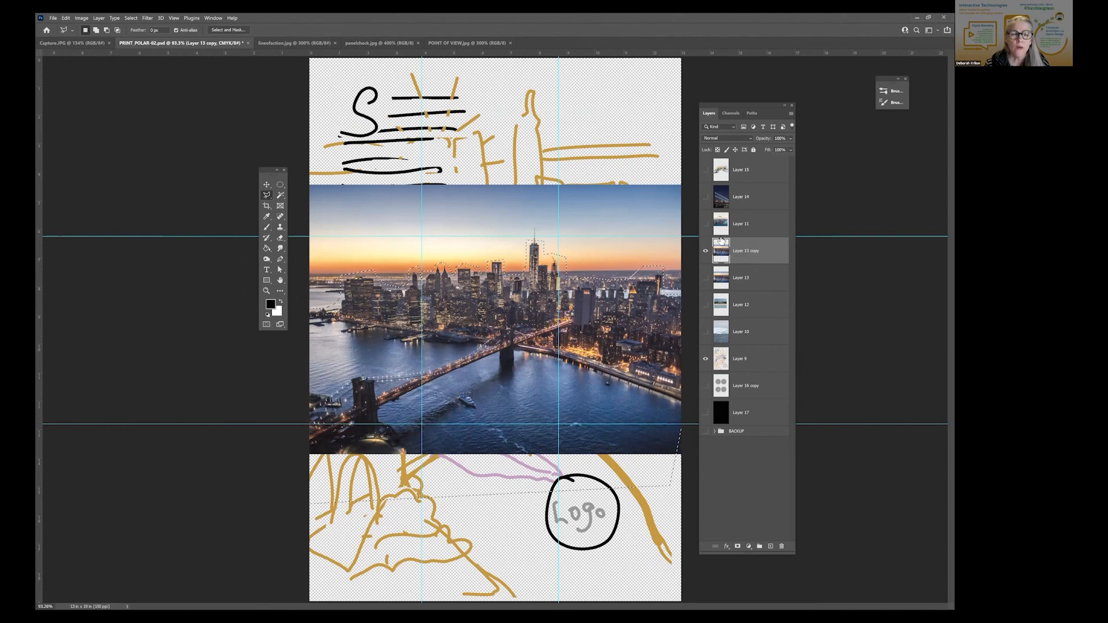
# - Invert the selection to delete the sky from Layer 13 copy, and hide the Layer 9 sketch
pyautogui.click(131, 18)
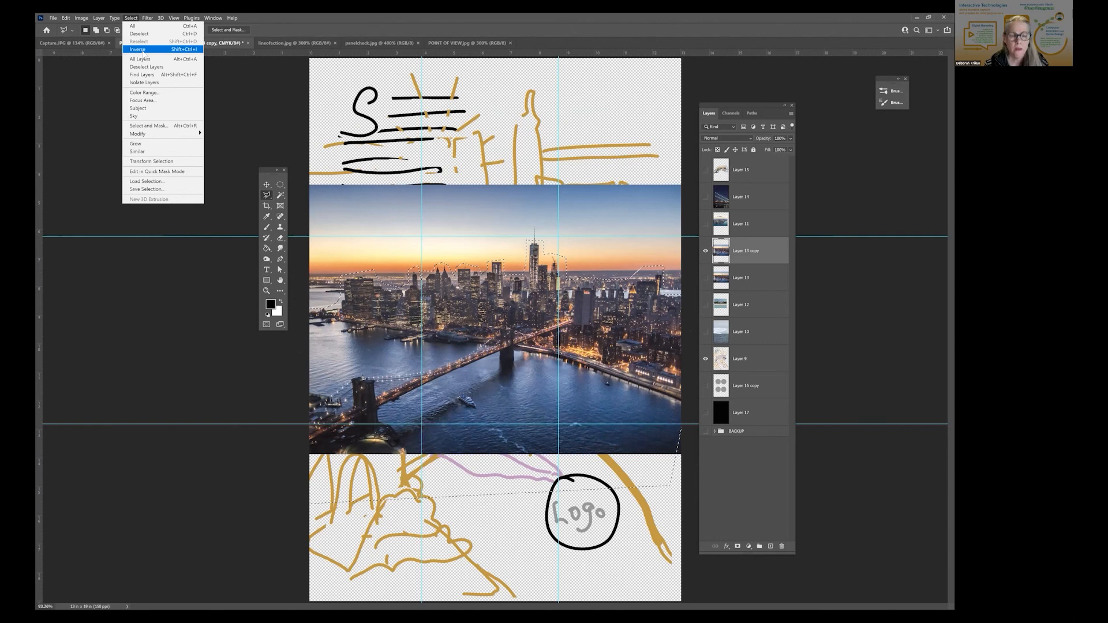
pyautogui.click(142, 50)
pyautogui.press('Delete')
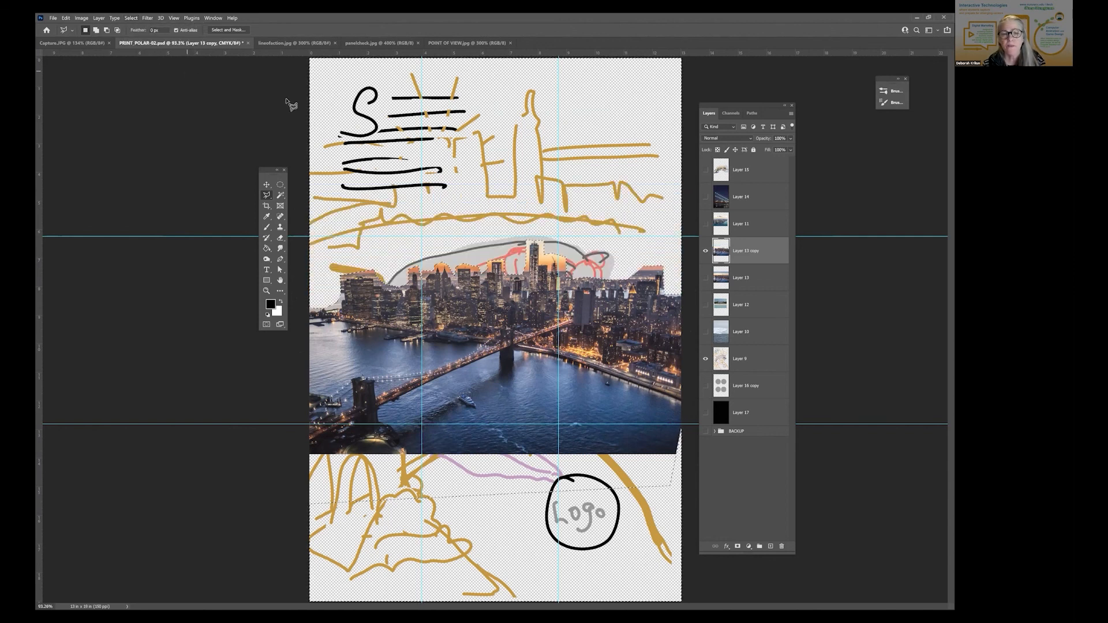
pyautogui.click(706, 359)
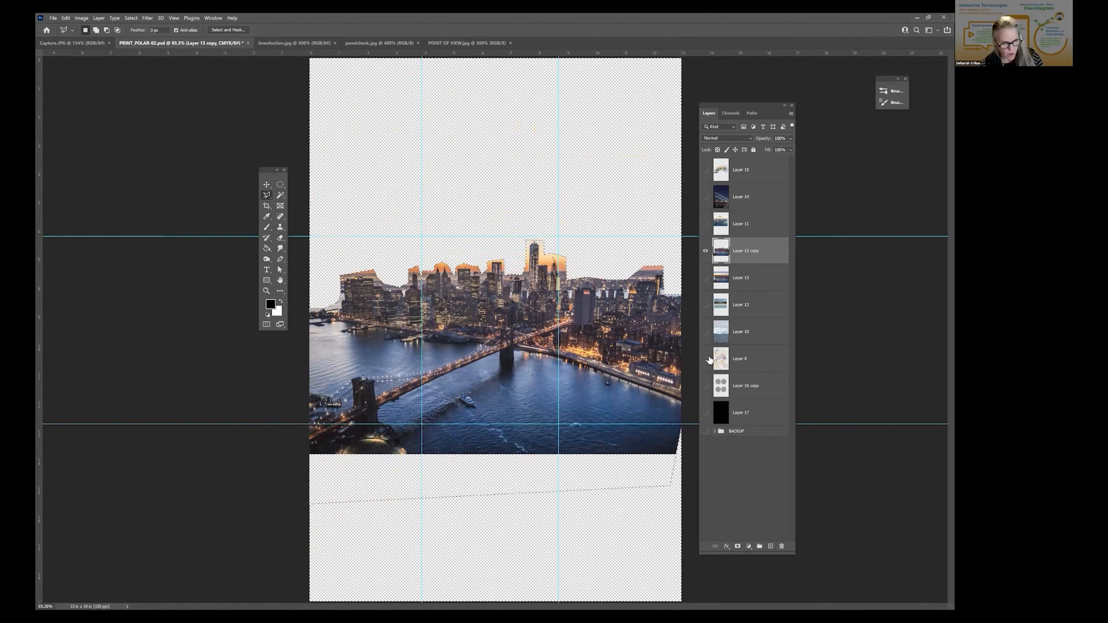
pyautogui.hotkey('ctrl', 'd')
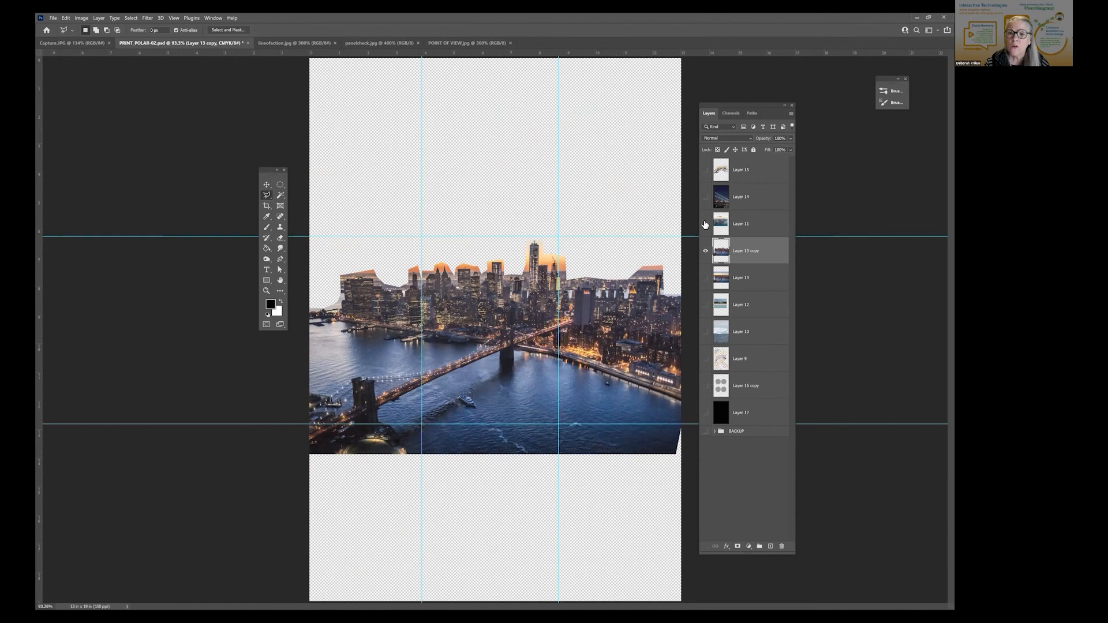
# - Show the Layer 11 aerial skyline and place it beneath Layer 13 copy in the layer order
pyautogui.click(706, 224)
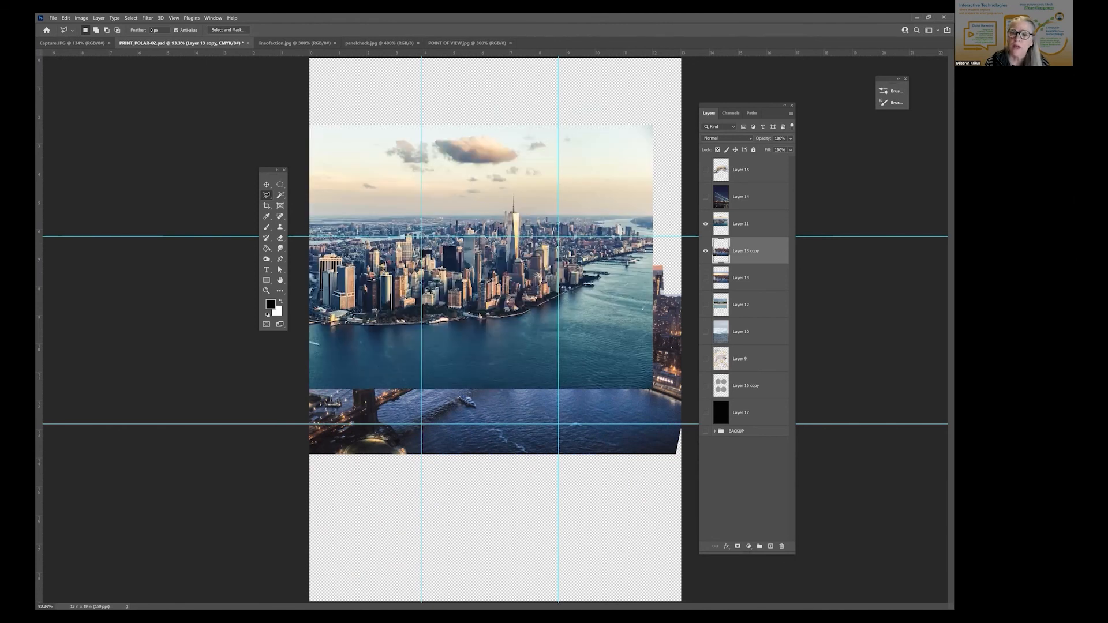
pyautogui.moveTo(743, 266); pyautogui.dragTo(721, 270)
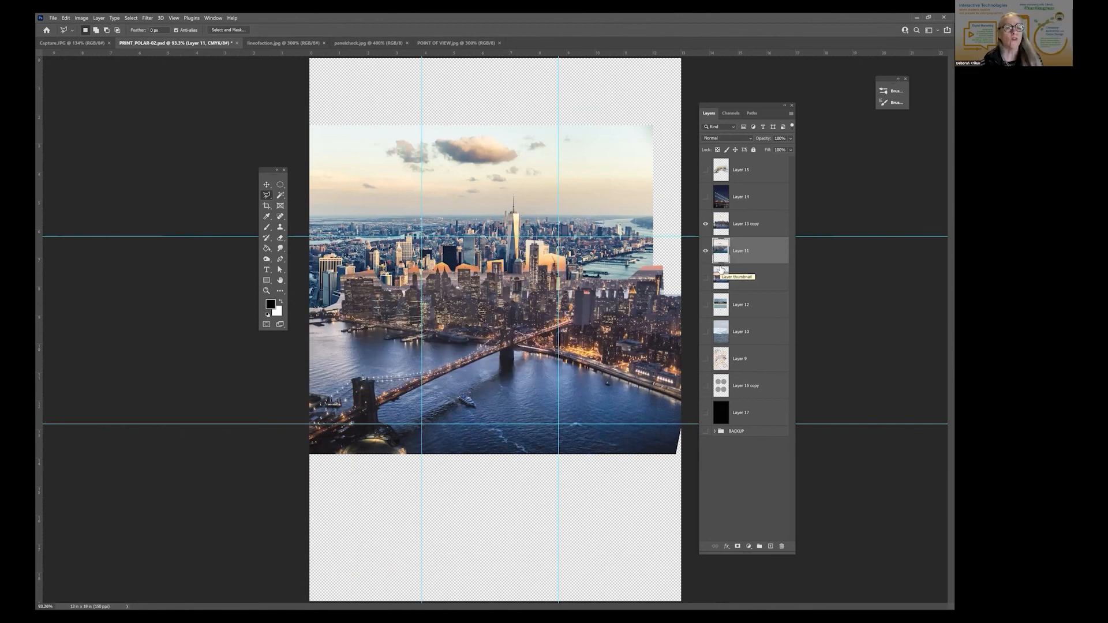
# - Reposition the Layer 11 skyline to the right and slightly up so it spans the poster's full width behind the cut-out bridge city
pyautogui.click(266, 188)
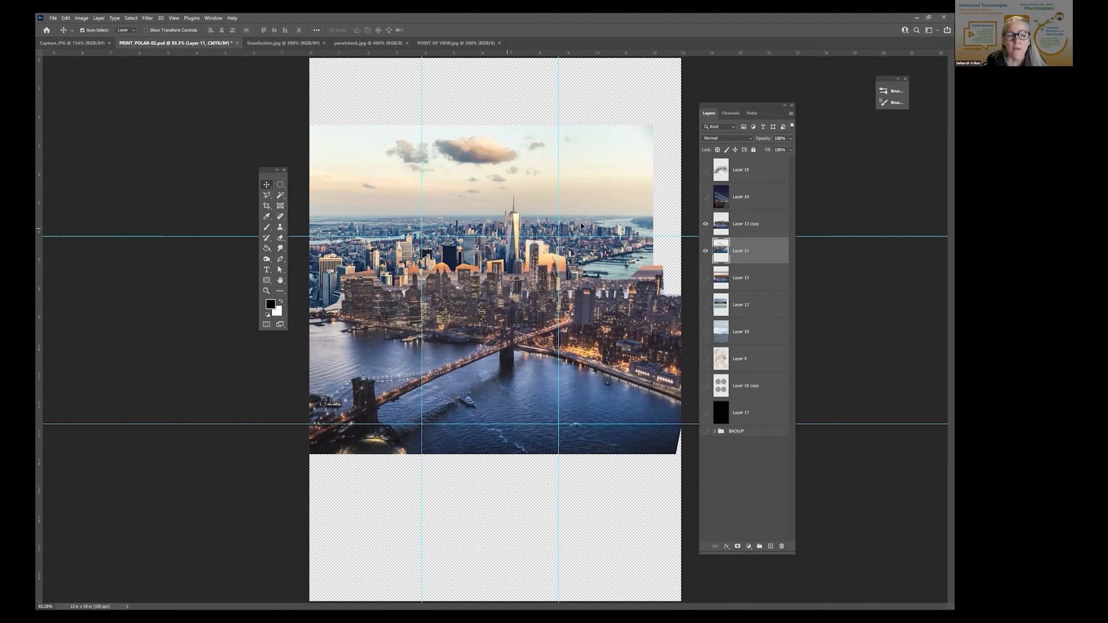
pyautogui.moveTo(507, 230); pyautogui.dragTo(581, 222)
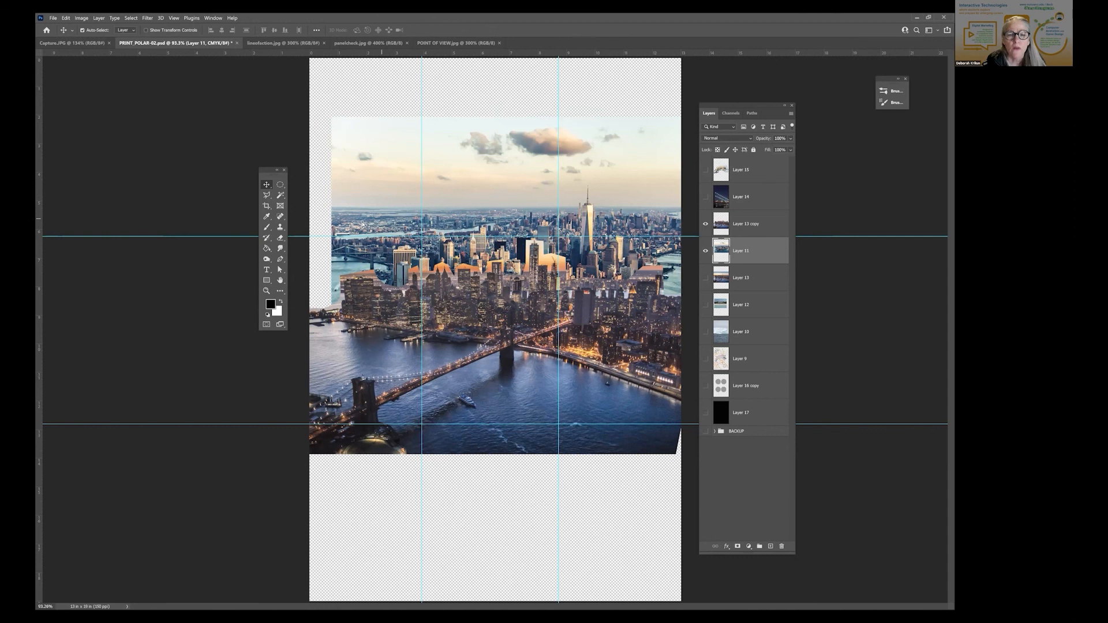
pyautogui.hotkey('shift', 'Left')
pyautogui.hotkey('shift', 'Left')
pyautogui.hotkey('shift', 'Left')
pyautogui.hotkey('shift', 'Left')
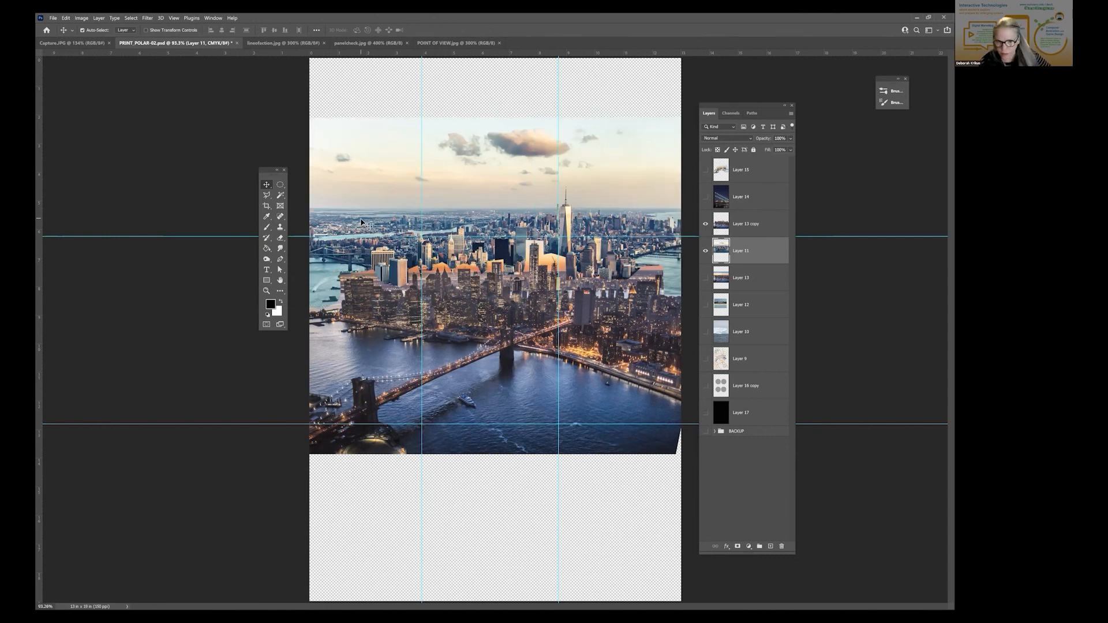